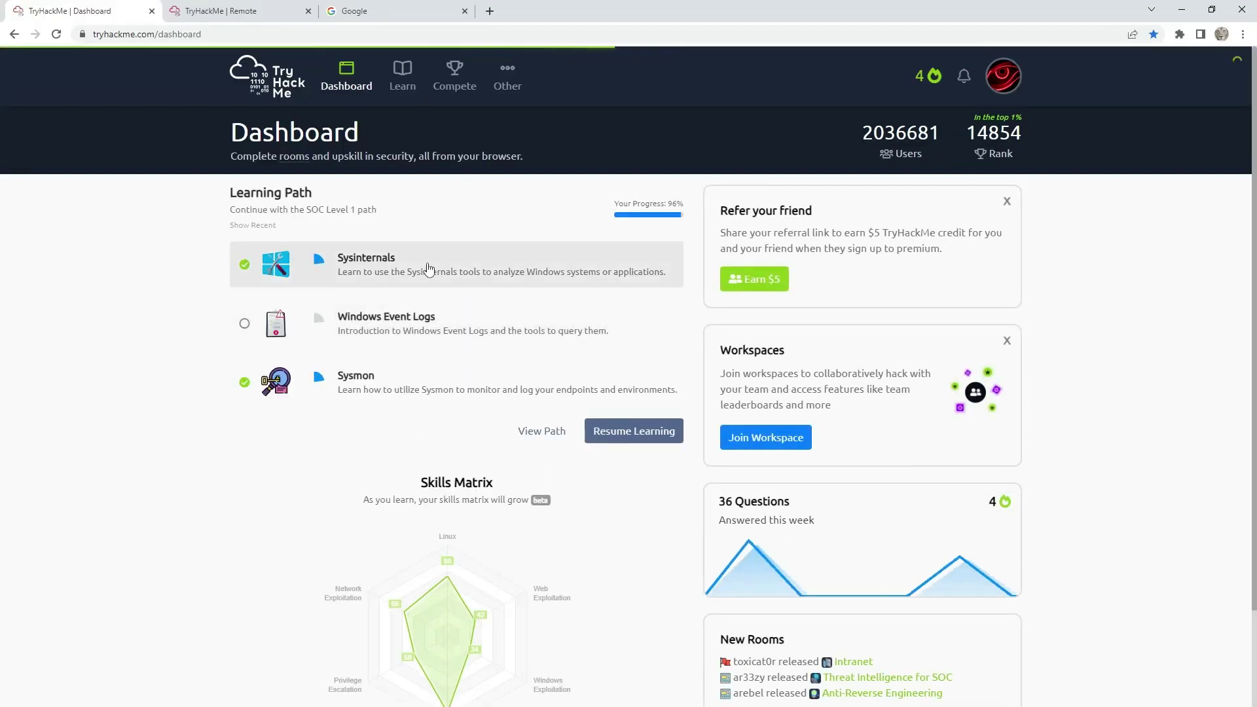
Open the Windows Event Logs room from the SOC Level 1 learning path
{"action": "left_click", "coordinate": [441, 332]}
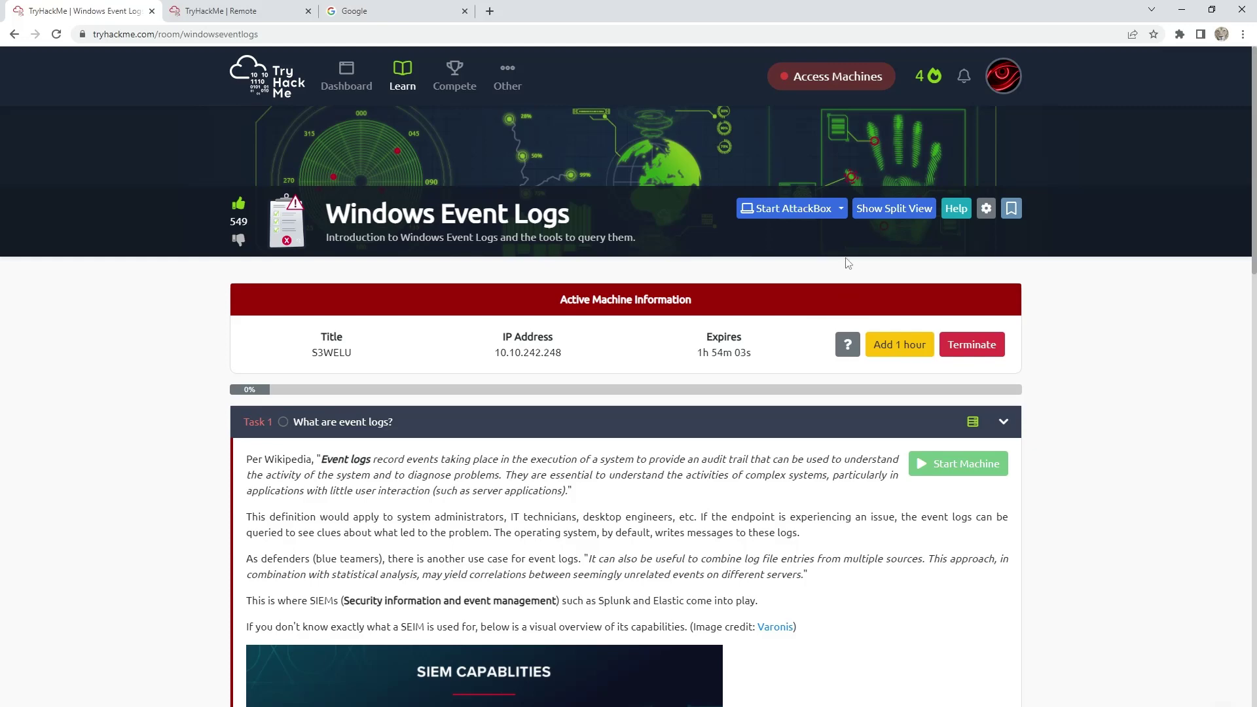
Open the room's TryHackMe Windows Event Logs writeup video, pause it, and close it along with the writeups list
{"action": "left_click", "coordinate": [986, 210]}
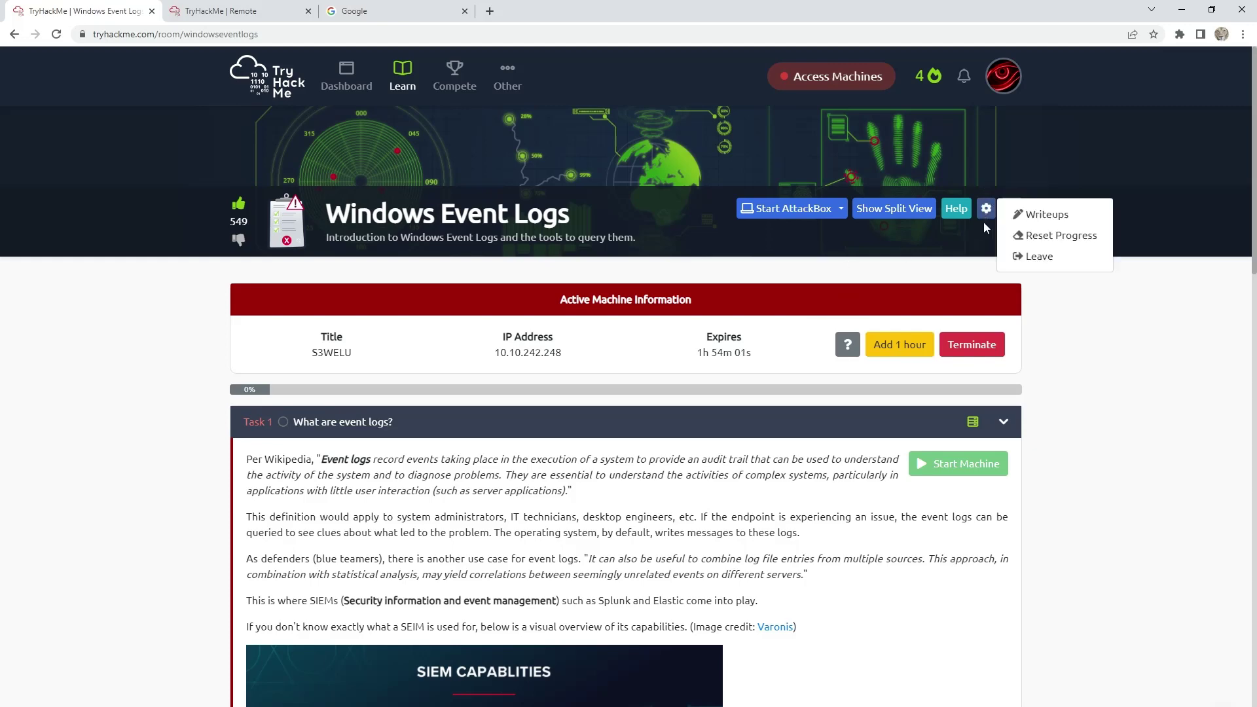
{"action": "left_click", "coordinate": [1031, 213]}
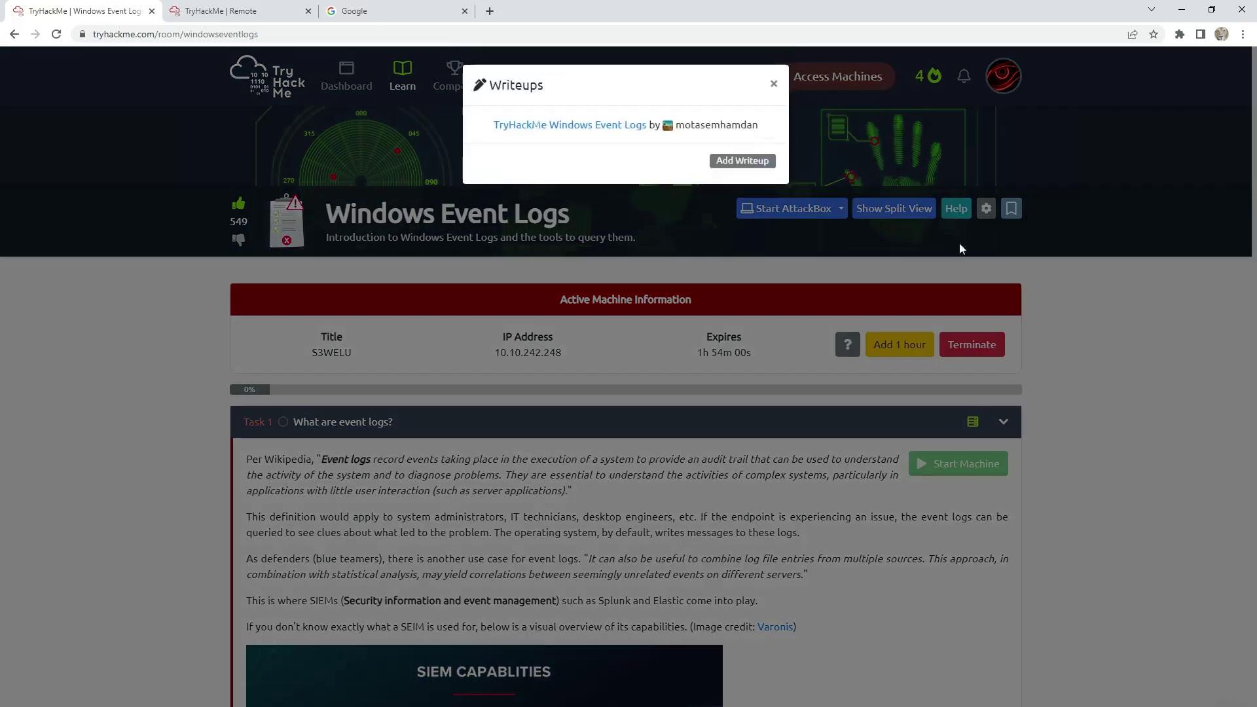
{"action": "left_click", "coordinate": [593, 129]}
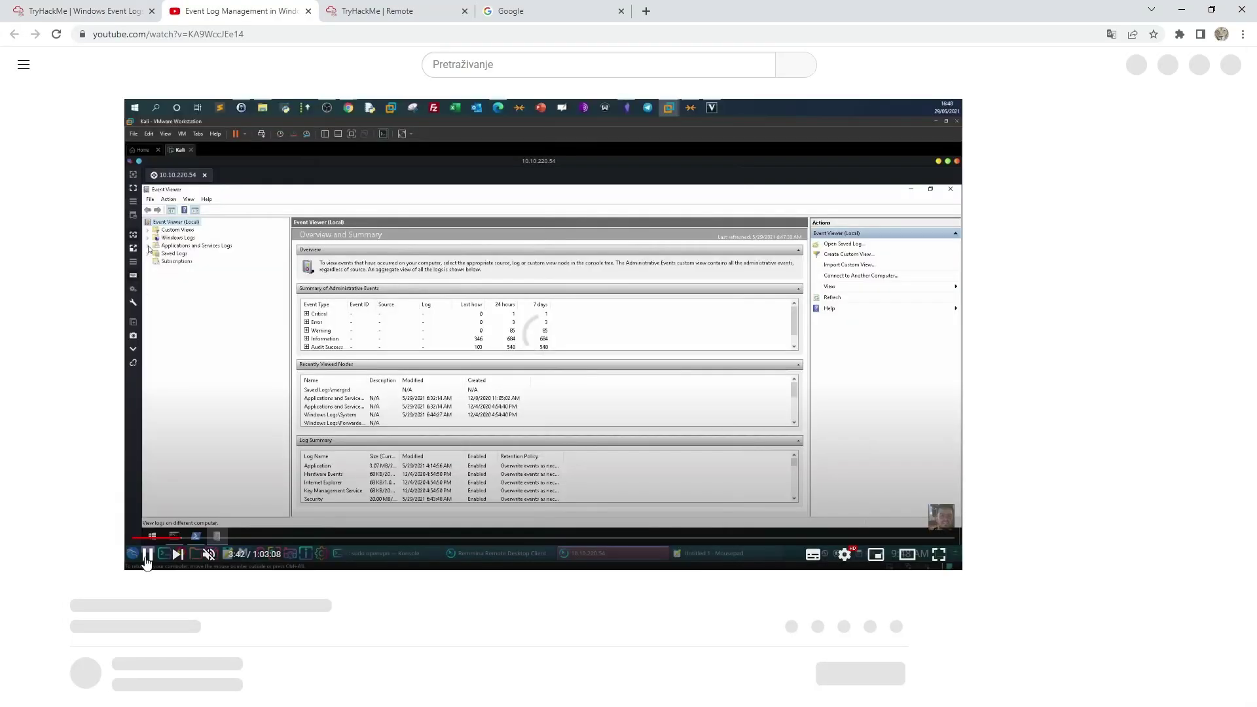
{"action": "left_click", "coordinate": [148, 555]}
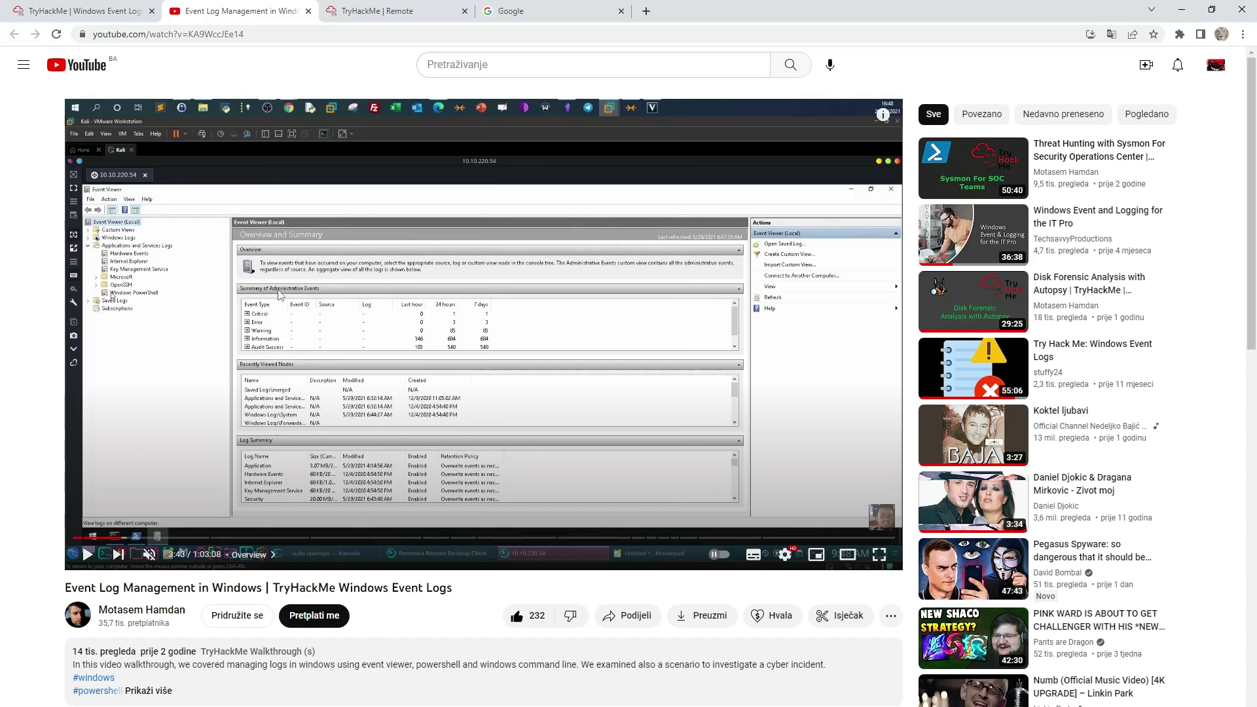
{"action": "left_click", "coordinate": [309, 11]}
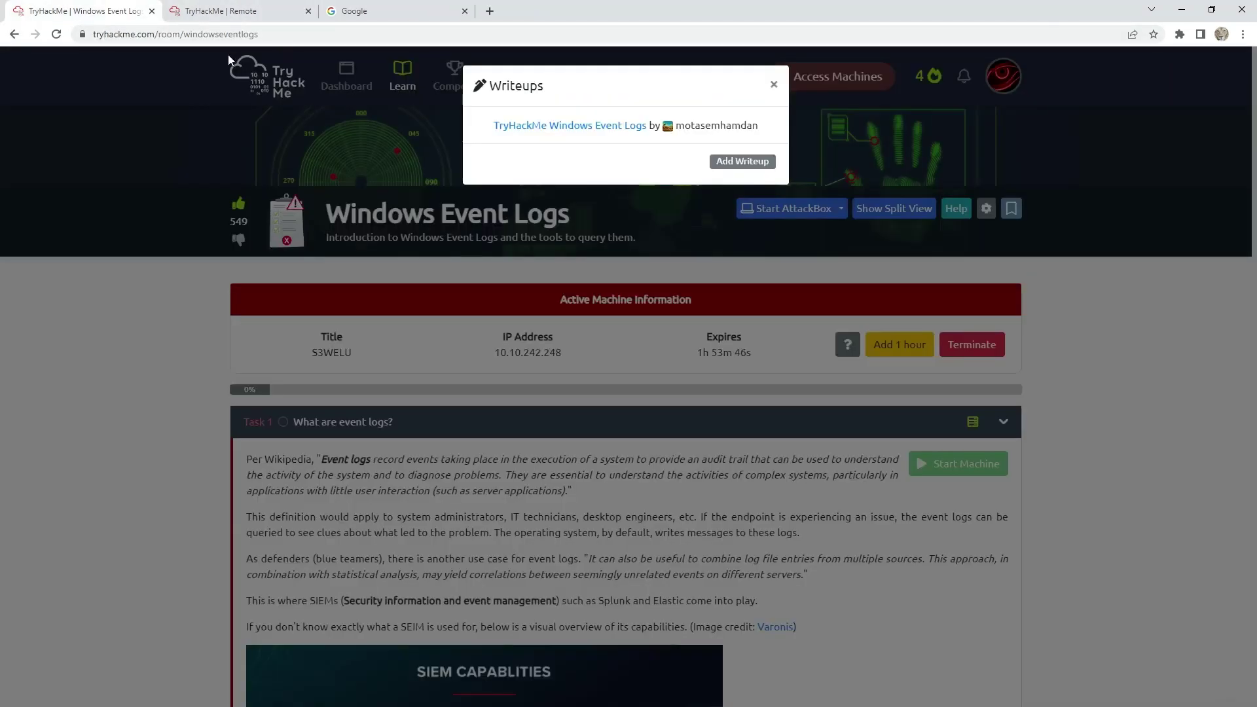
{"action": "left_click", "coordinate": [774, 85]}
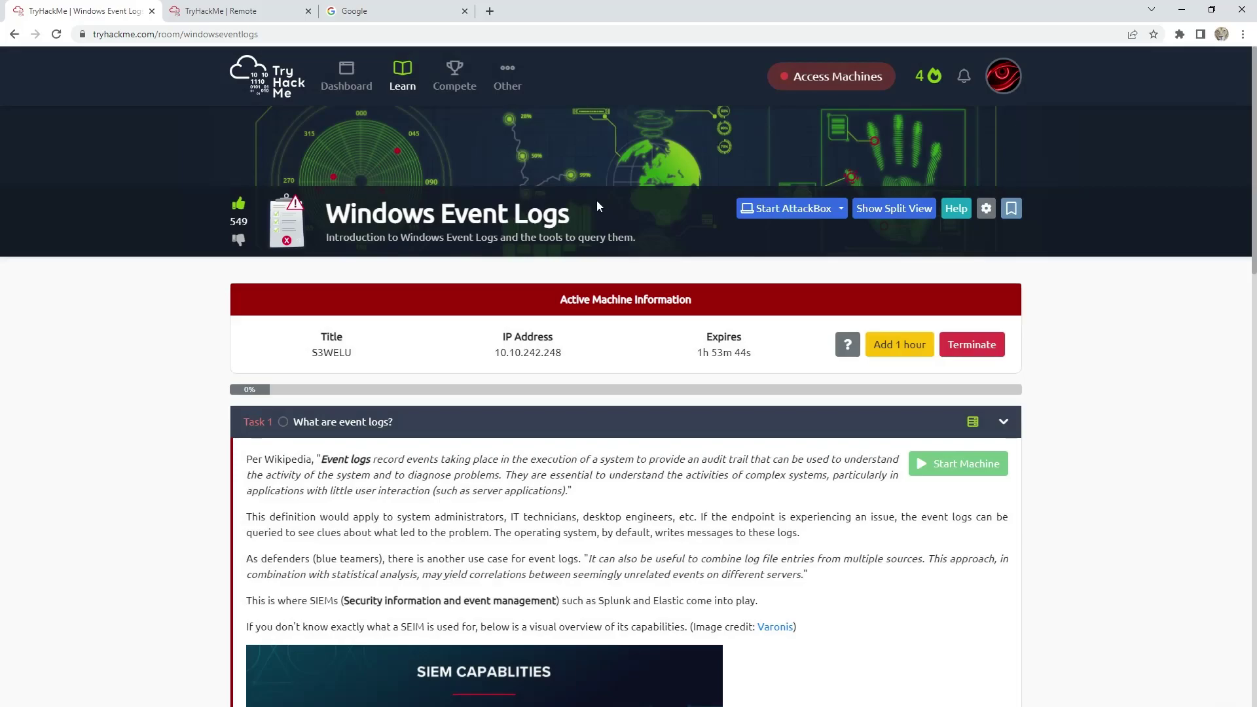
Switch to the remote machine, select the merged log on its desktop, and maximize the Event Viewer window
{"action": "left_click", "coordinate": [219, 11]}
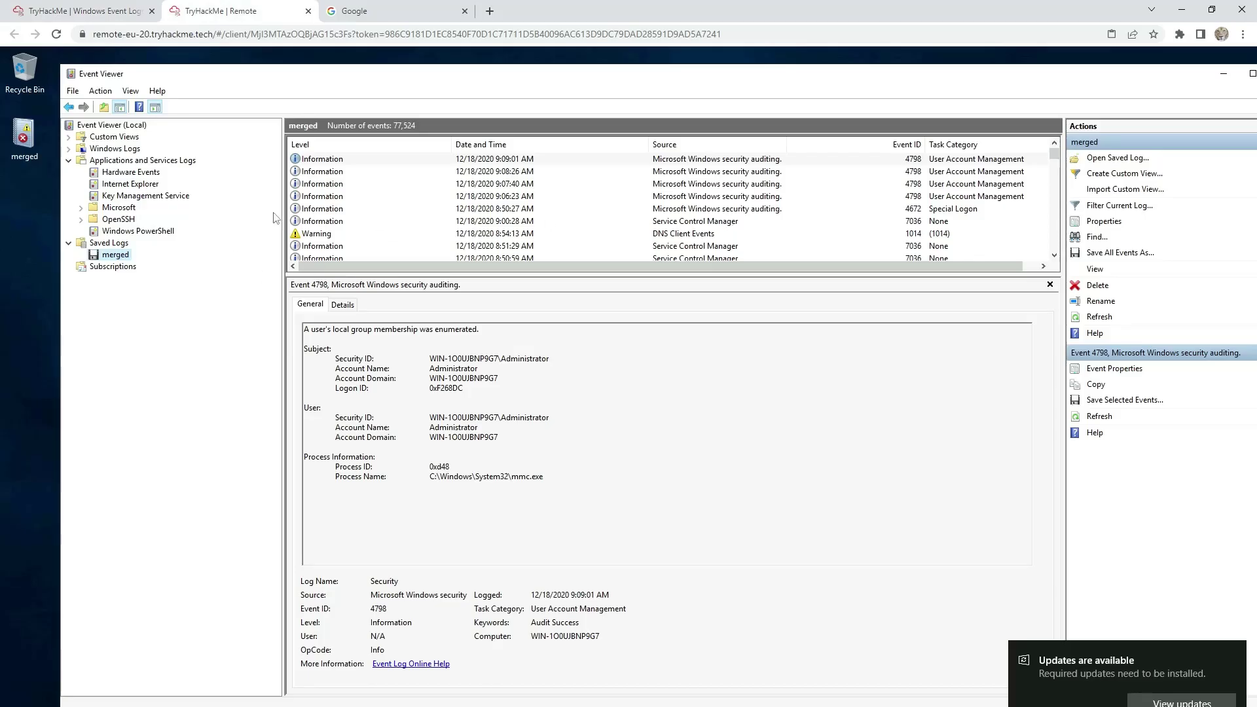
{"action": "left_click", "coordinate": [13, 141]}
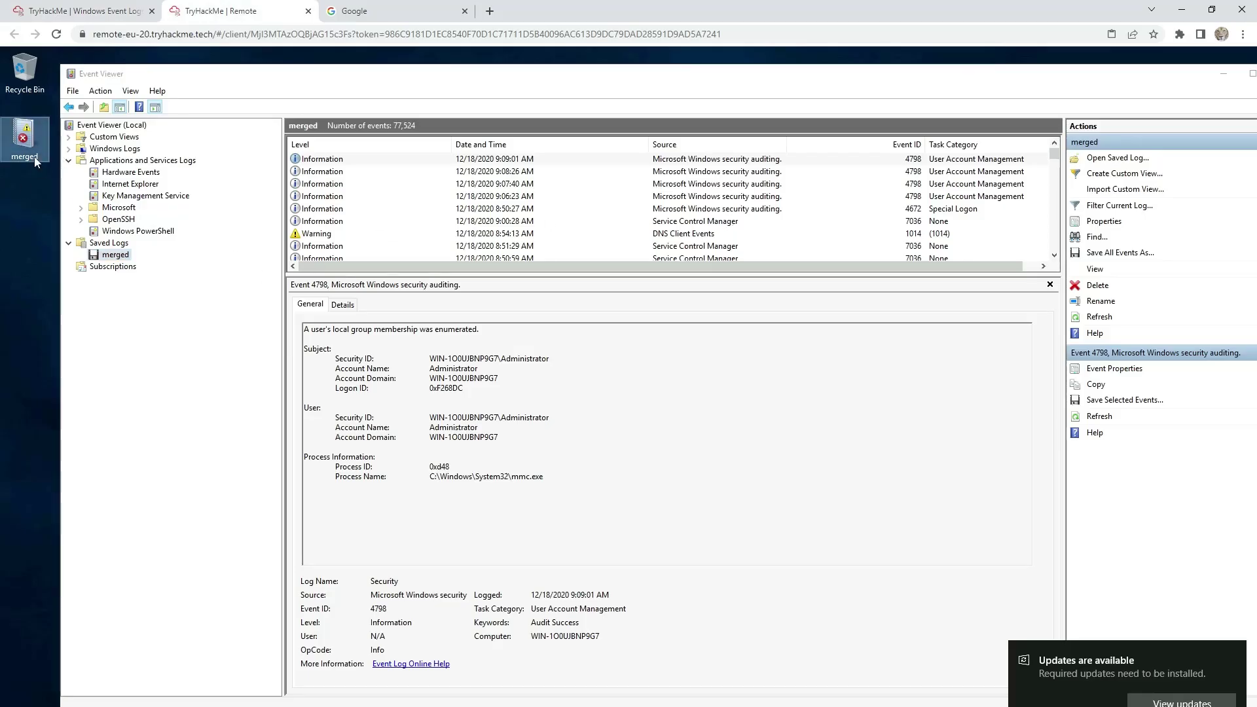
{"action": "left_click", "coordinate": [1251, 75]}
Back in the room, mark Task 1's question as completed and expand Task 2, Event Viewer, down to its questions
{"action": "left_click", "coordinate": [85, 11]}
{"action": "scroll", "coordinate": [316, 213], "scroll_direction": "down", "scroll_amount": 20}
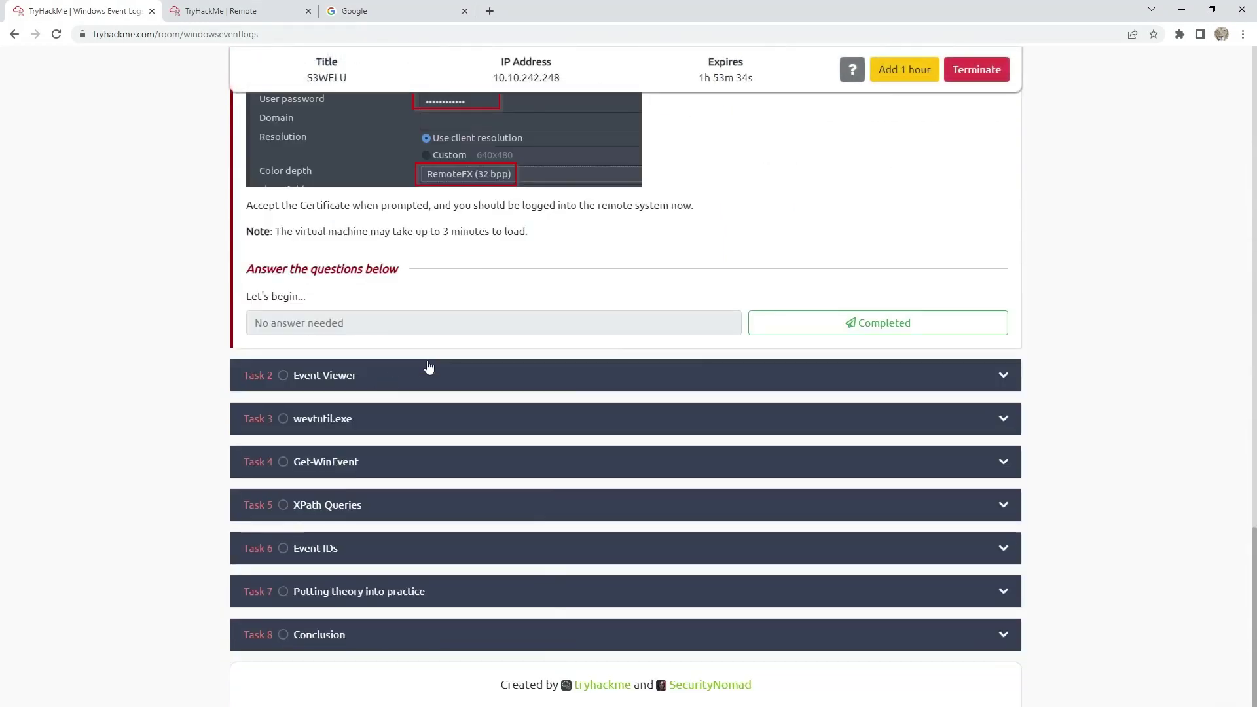
{"action": "left_click", "coordinate": [864, 344]}
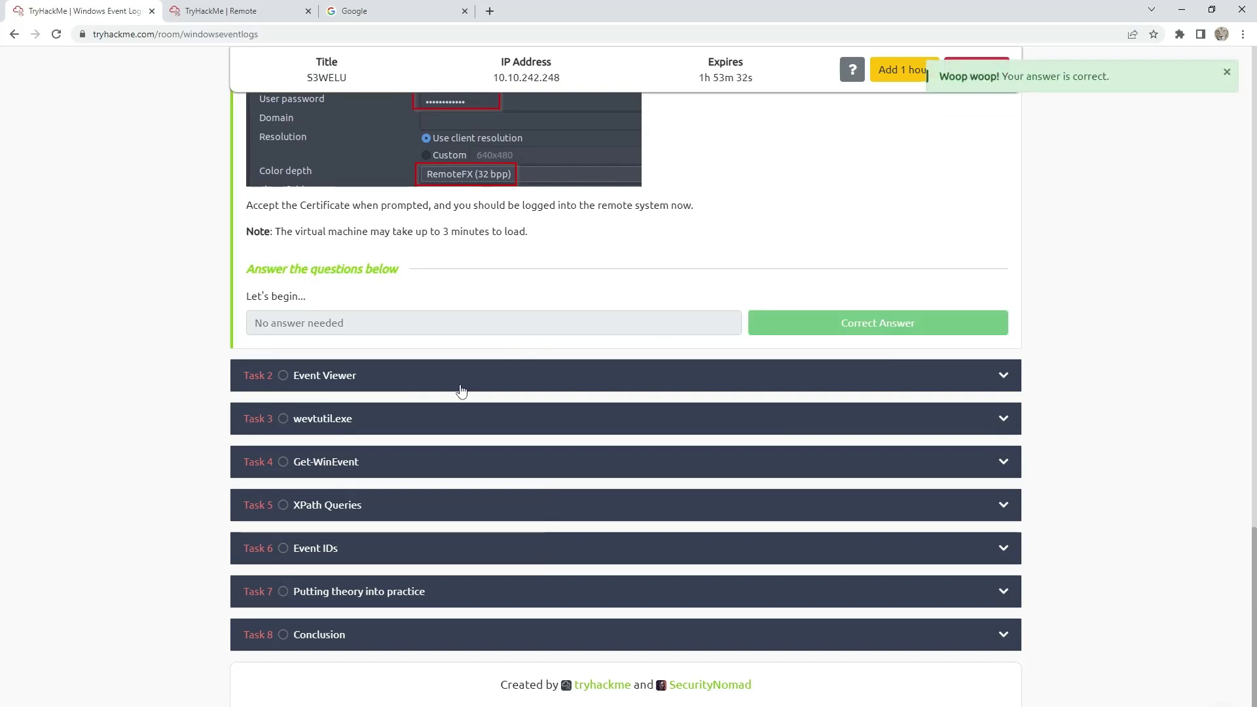
{"action": "left_click", "coordinate": [461, 391]}
{"action": "scroll", "coordinate": [462, 392], "scroll_direction": "down", "scroll_amount": 15}
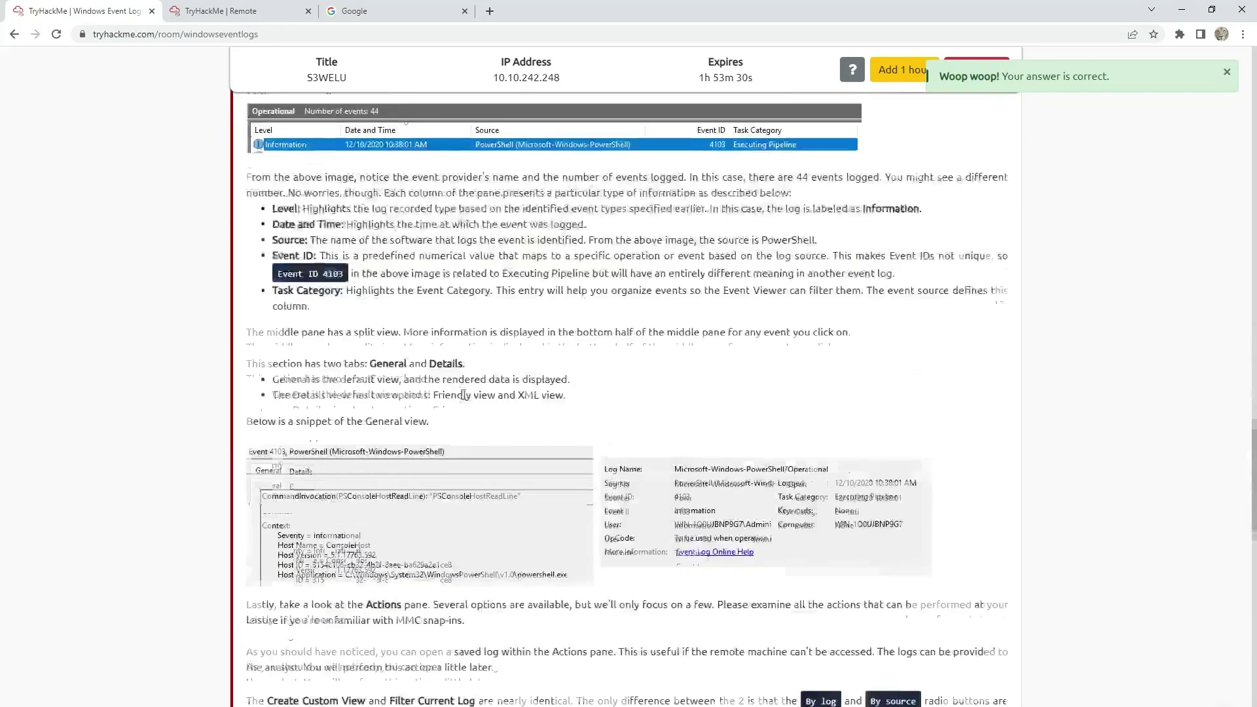
{"action": "scroll", "coordinate": [464, 395], "scroll_direction": "down", "scroll_amount": 15}
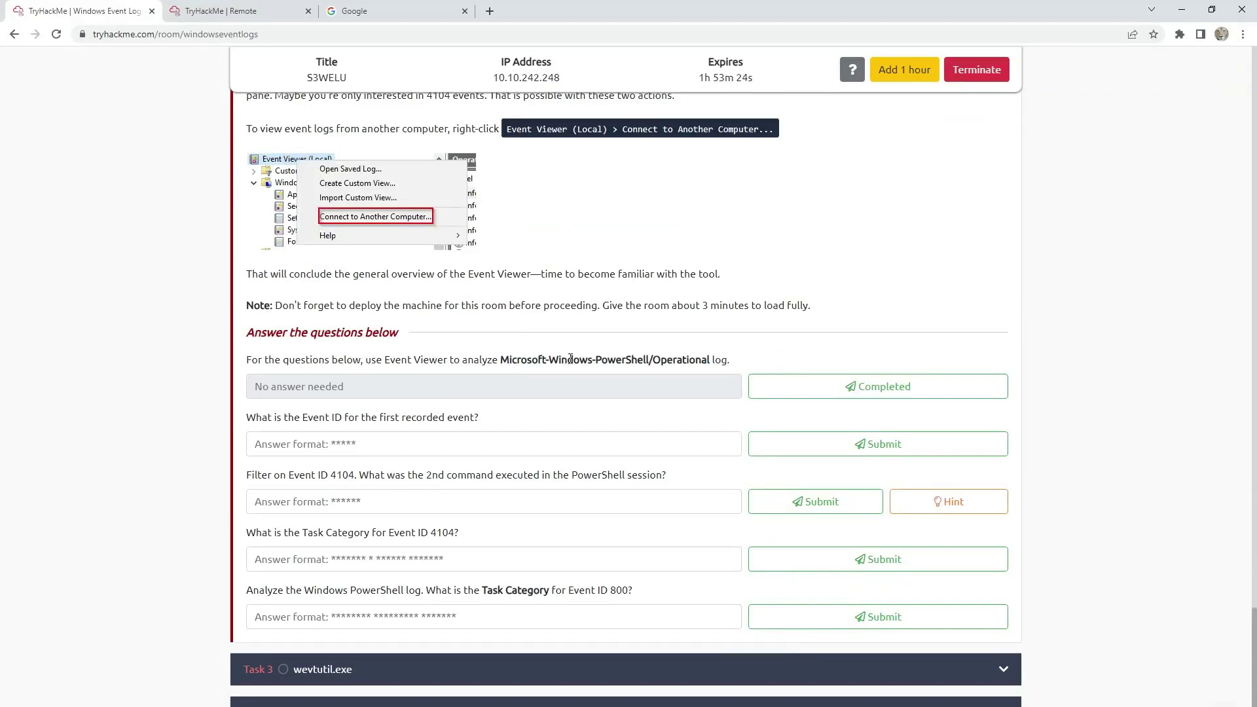
In the remote machine's Event Viewer, expand Microsoft and its Windows folder under Applications and Services Logs
{"action": "left_click", "coordinate": [246, 9]}
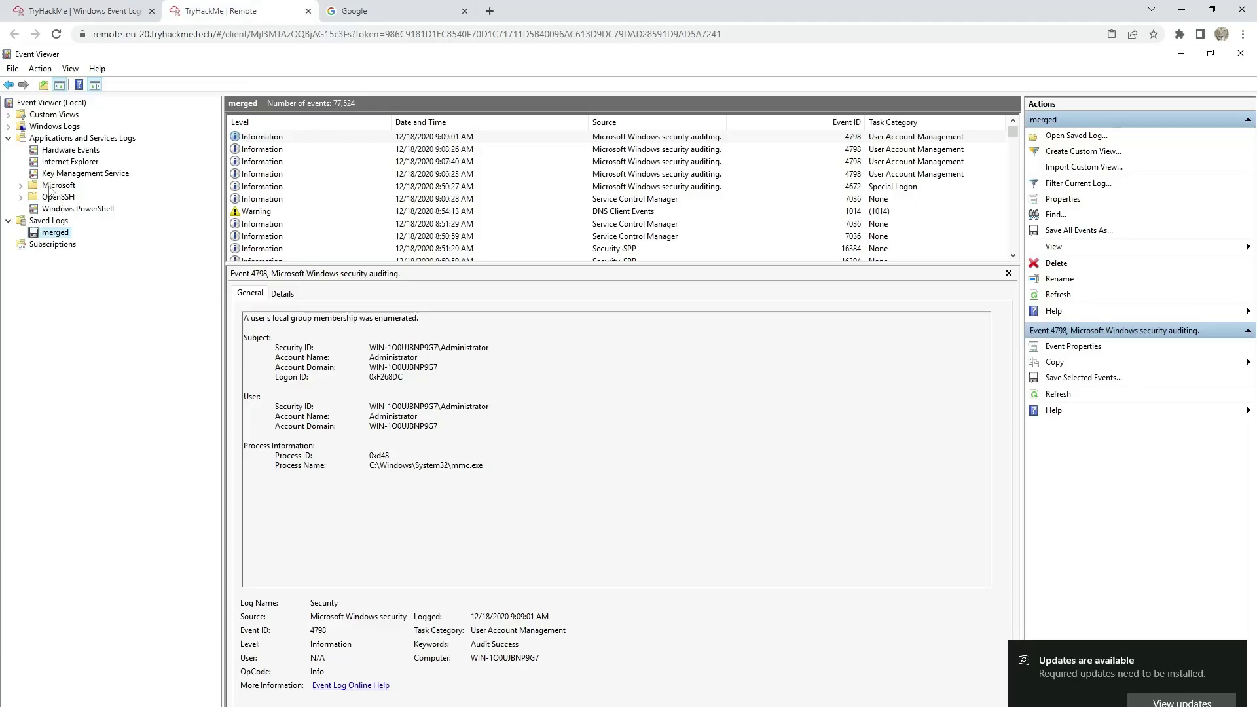
{"action": "left_click", "coordinate": [22, 186]}
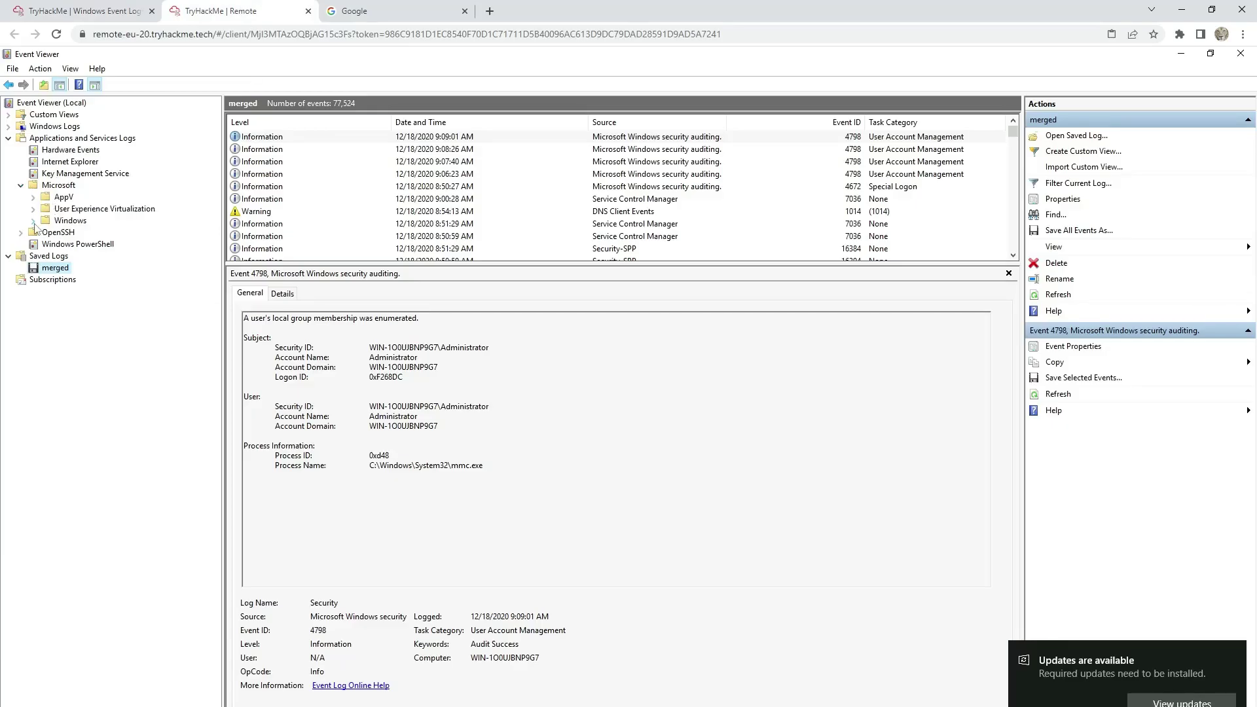
{"action": "double_click", "coordinate": [65, 220]}
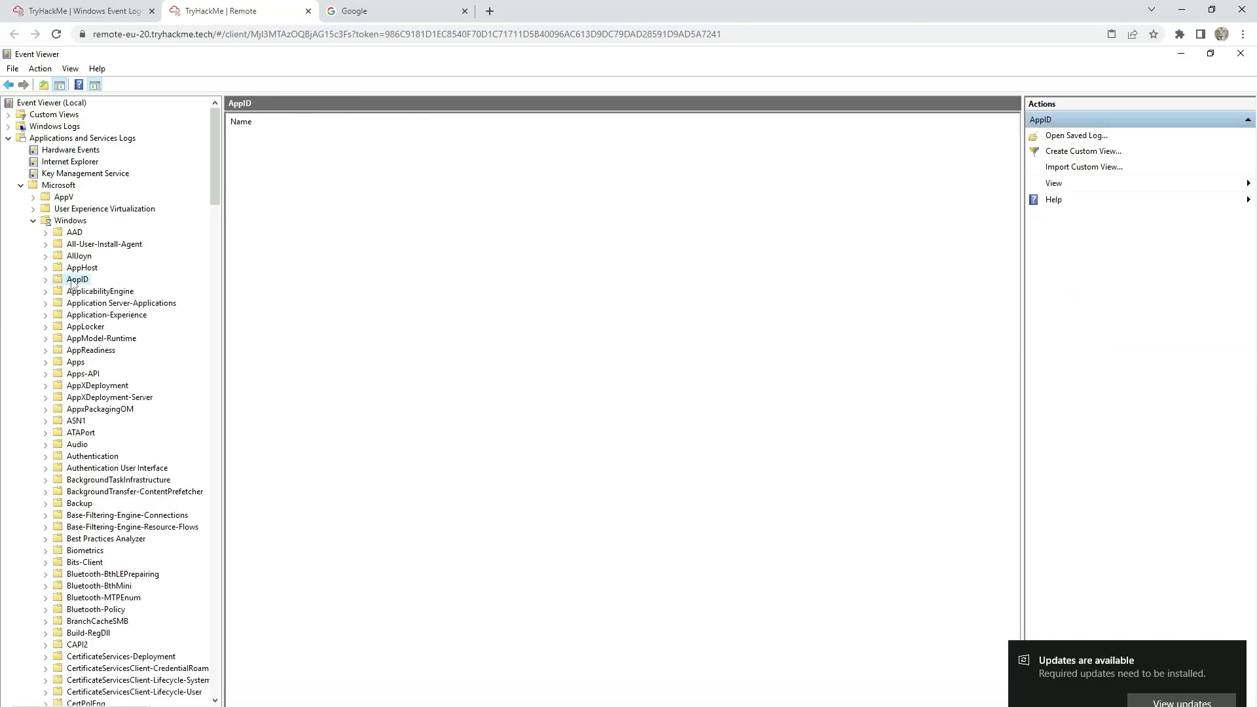
Open the Operational log of the PowerShell folder under Microsoft, Windows
{"action": "key", "text": "p"}
{"action": "key", "text": "Down"}
{"action": "key", "text": "Down"}
{"action": "key", "text": "Down"}
{"action": "key", "text": "Down"}
{"action": "key", "text": "Down"}
{"action": "key", "text": "Down"}
{"action": "key", "text": "Down"}
{"action": "key", "text": "Down"}
{"action": "key", "text": "Down"}
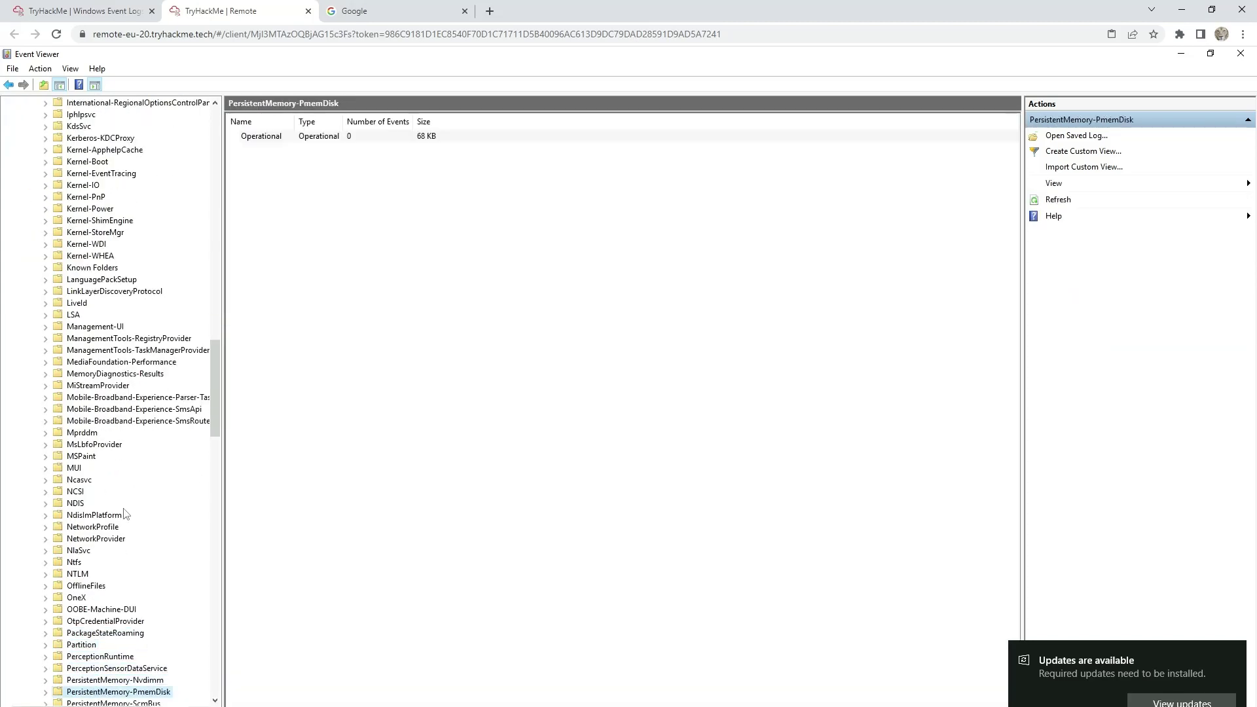
{"action": "double_click", "coordinate": [84, 680]}
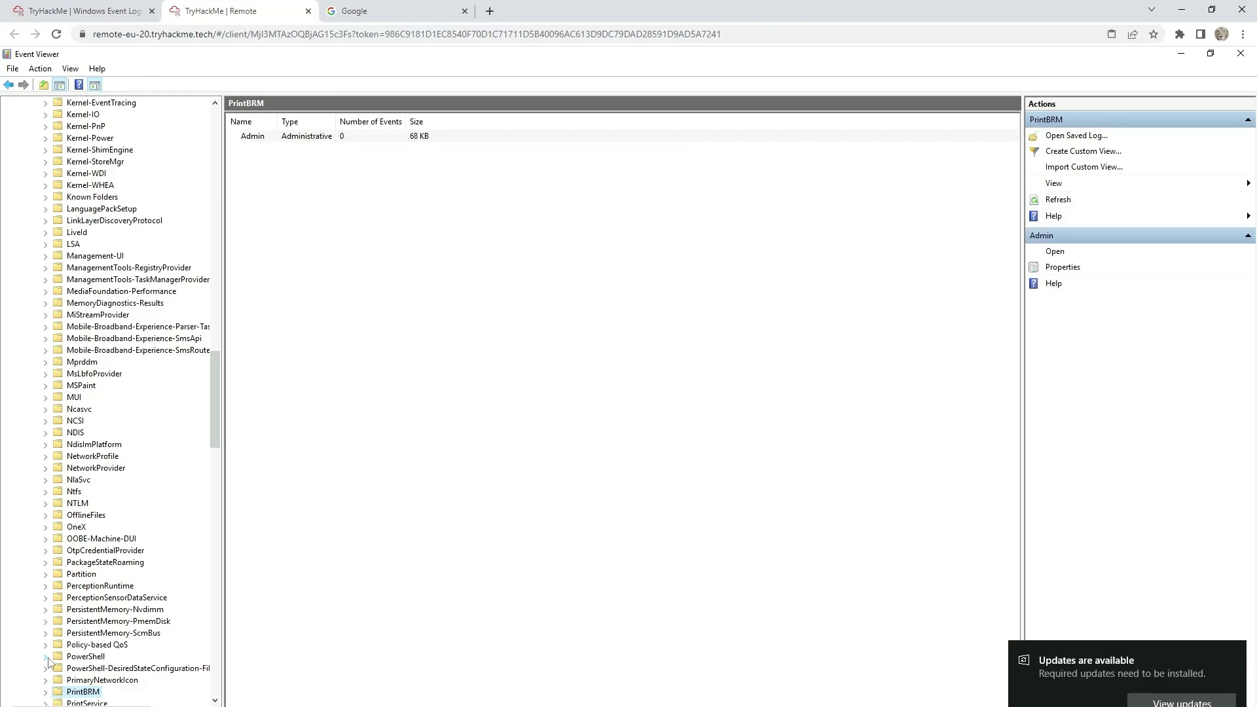
{"action": "left_click", "coordinate": [89, 681]}
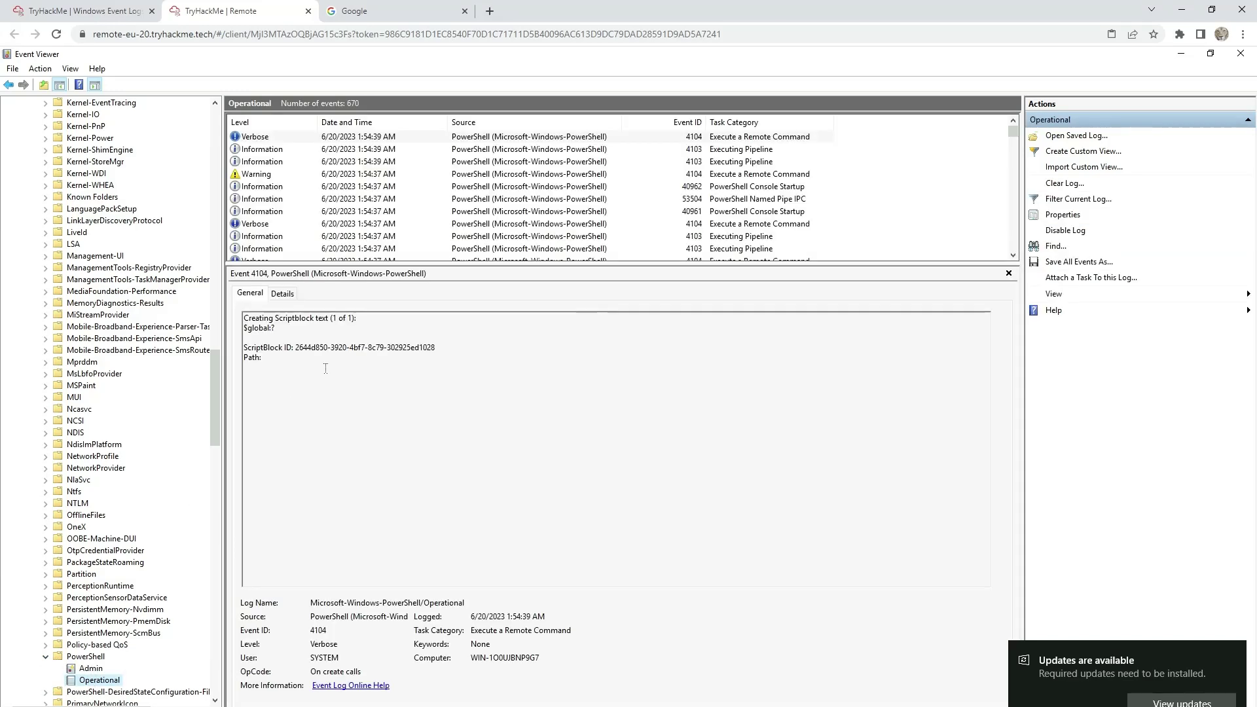
Mark Task 2's item about analyzing the Microsoft-Windows-PowerShell/Operational log as completed in the room
{"action": "left_click", "coordinate": [79, 12]}
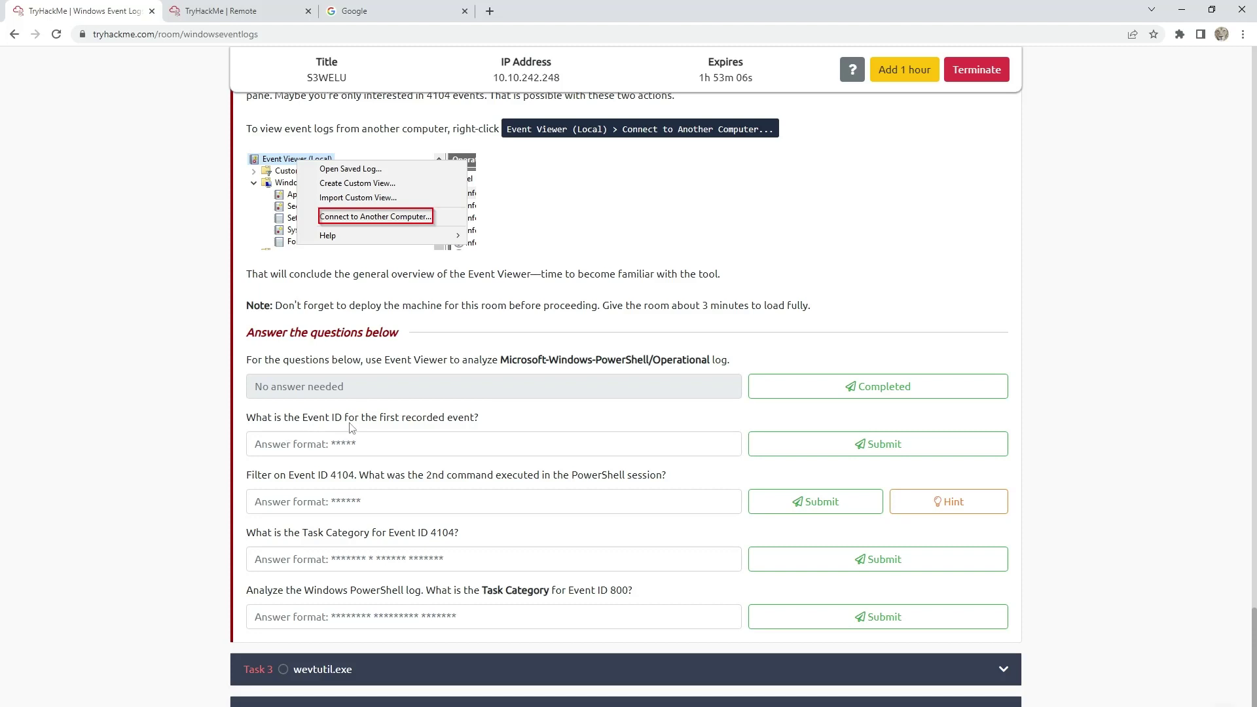
{"action": "left_click", "coordinate": [868, 388]}
Sort the PowerShell Operational log by date and time, oldest first, and select the earliest event
{"action": "left_click", "coordinate": [223, 11]}
{"action": "left_click", "coordinate": [350, 127]}
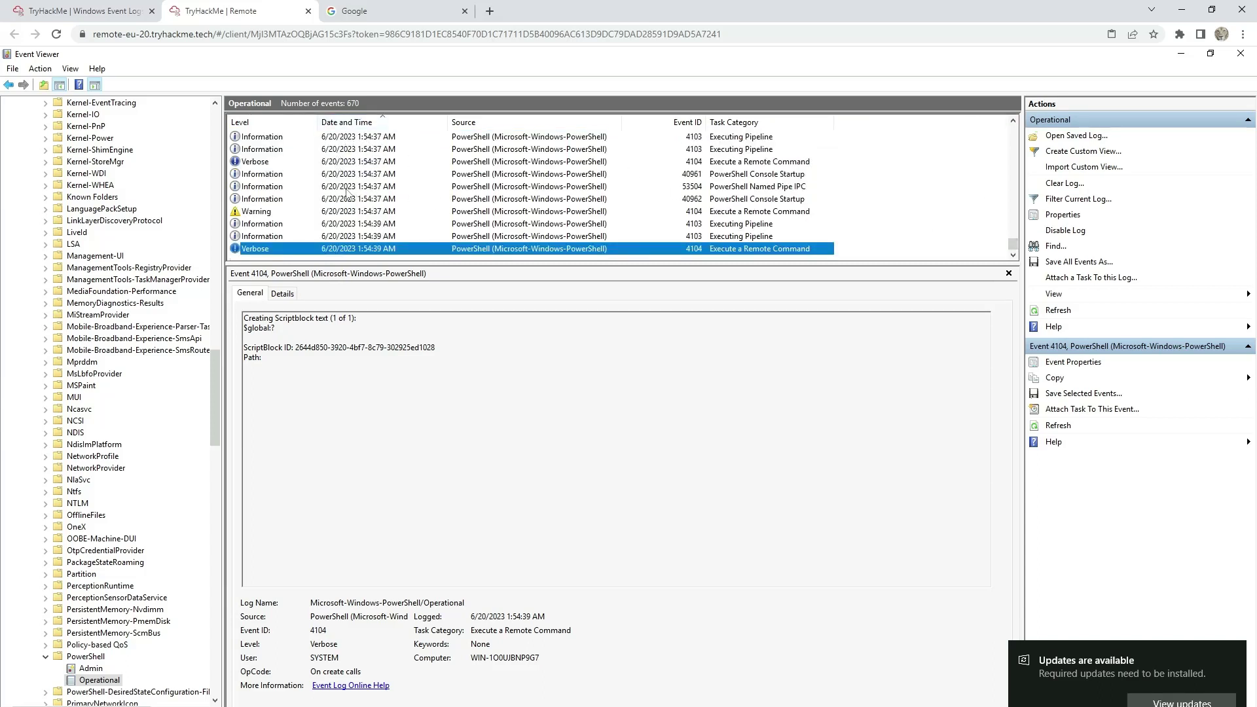
{"action": "left_click_drag", "start_coordinate": [1013, 243], "coordinate": [1019, 112]}
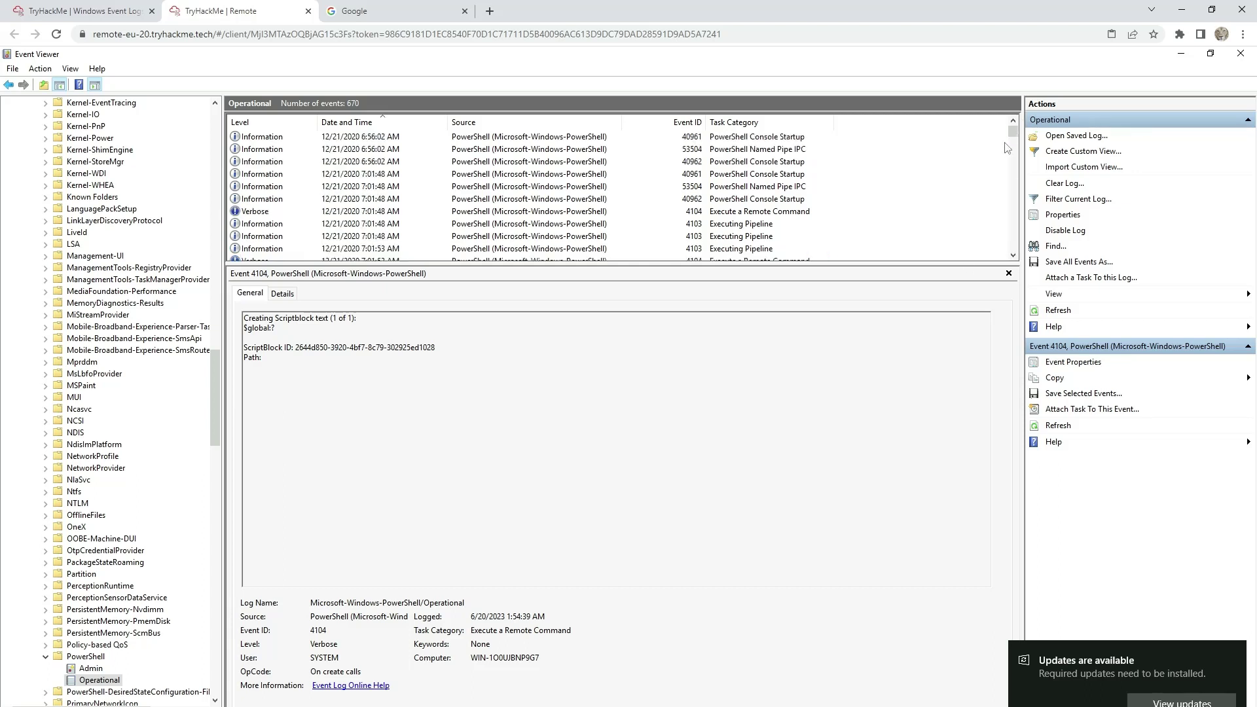
{"action": "left_click", "coordinate": [343, 138]}
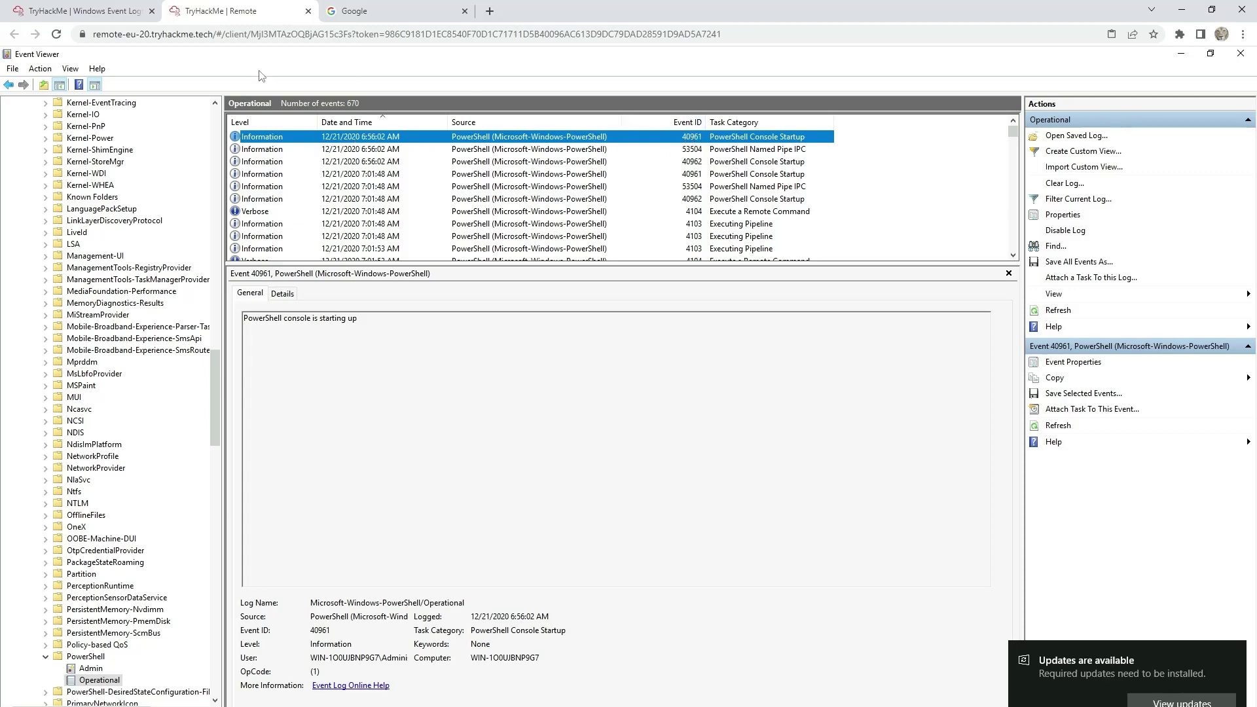
Submit 40961 in the room as the Event ID of the first recorded event
{"action": "left_click", "coordinate": [29, 9]}
{"action": "left_click", "coordinate": [329, 444]}
{"action": "type", "text": "40961"}
{"action": "key", "text": "Return"}
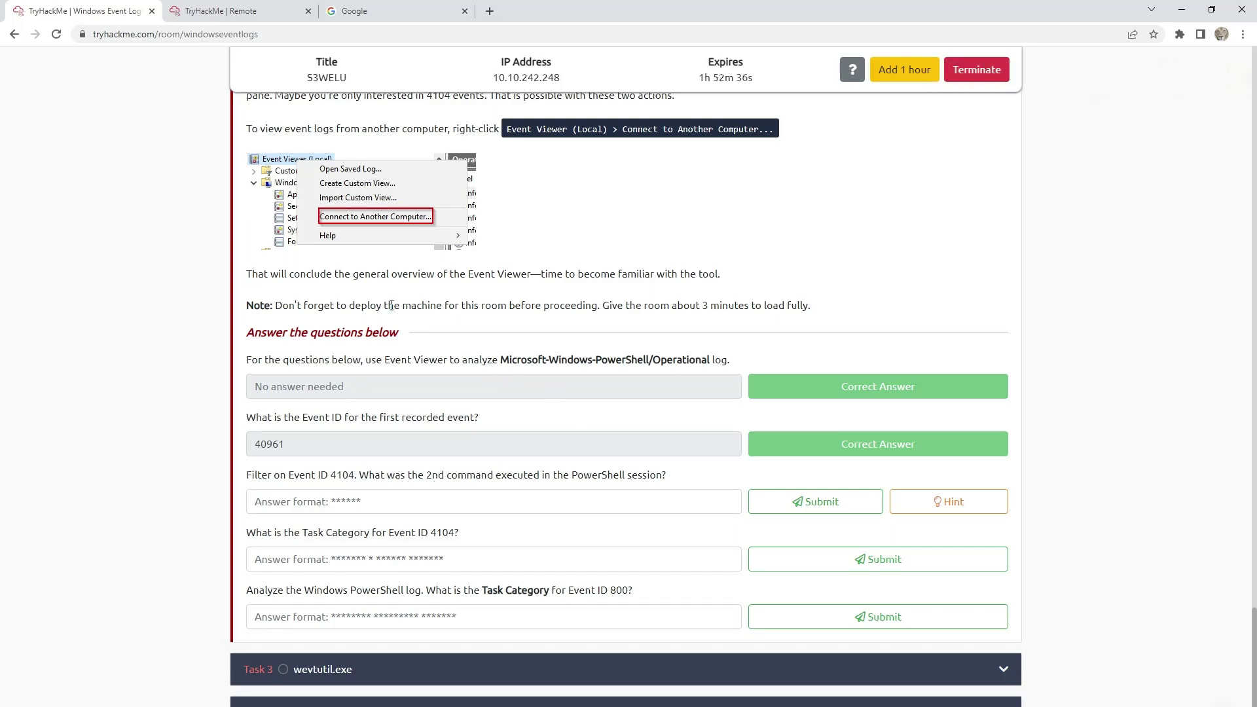
Filter the PowerShell Operational log in Event Viewer on Event ID 4104 and select the second event
{"action": "left_click", "coordinate": [263, 9]}
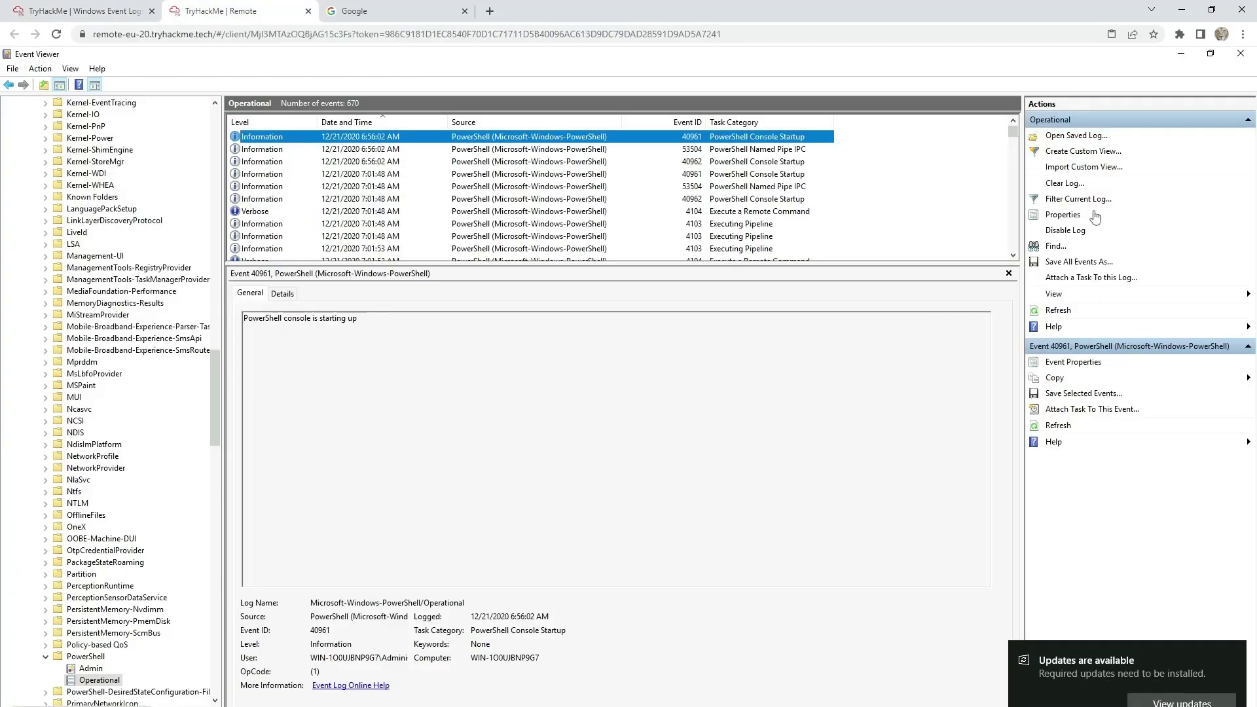
{"action": "left_click", "coordinate": [1074, 198]}
{"action": "left_click", "coordinate": [612, 403]}
{"action": "type", "text": "410"}
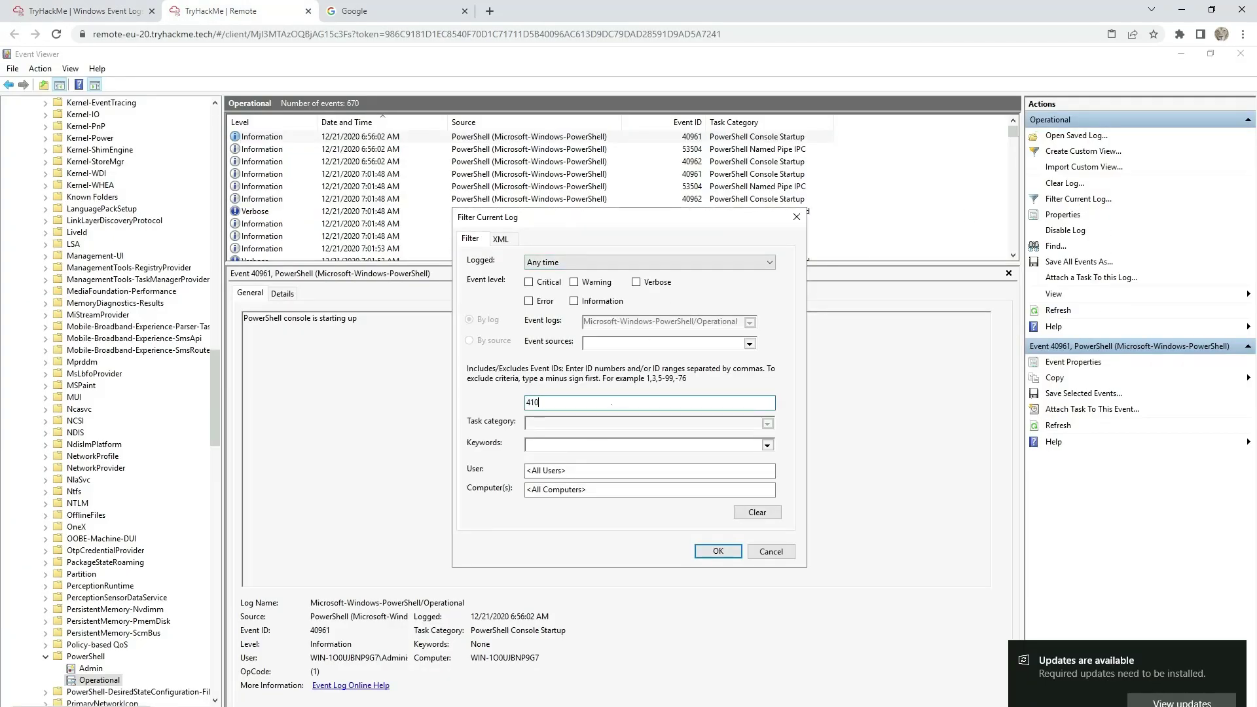
{"action": "type", "text": "4"}
{"action": "key", "text": "Return"}
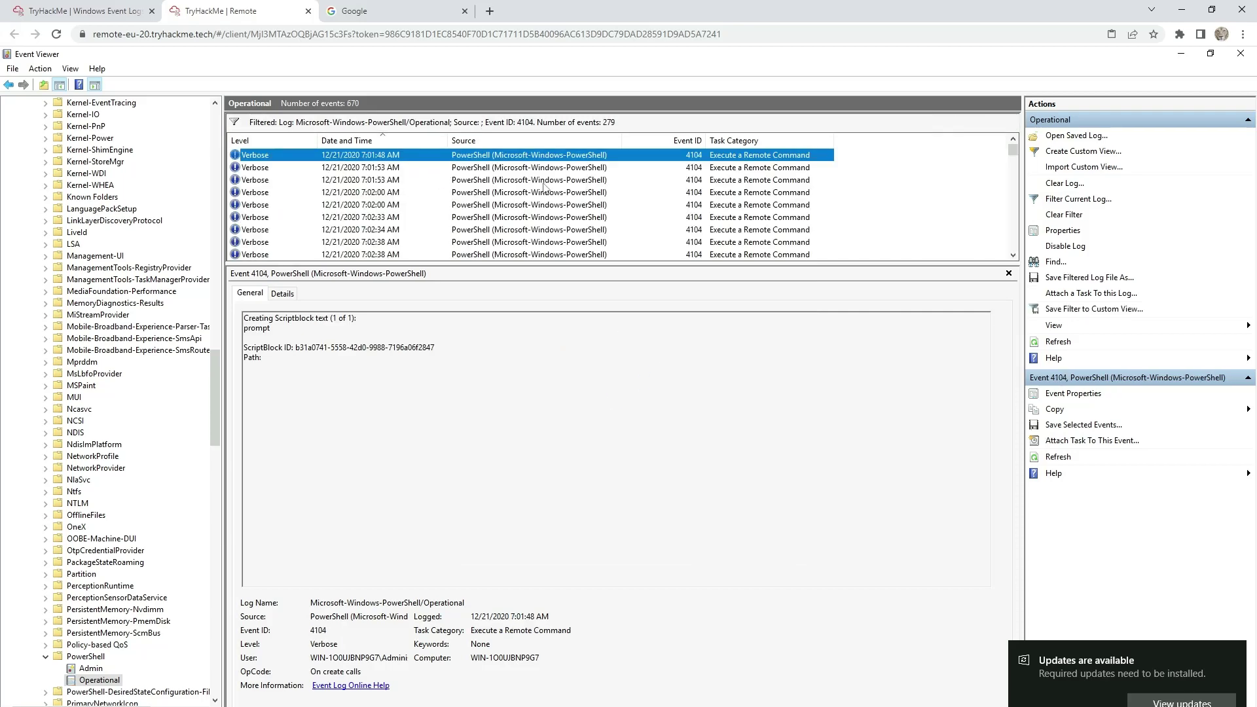
{"action": "left_click", "coordinate": [275, 168]}
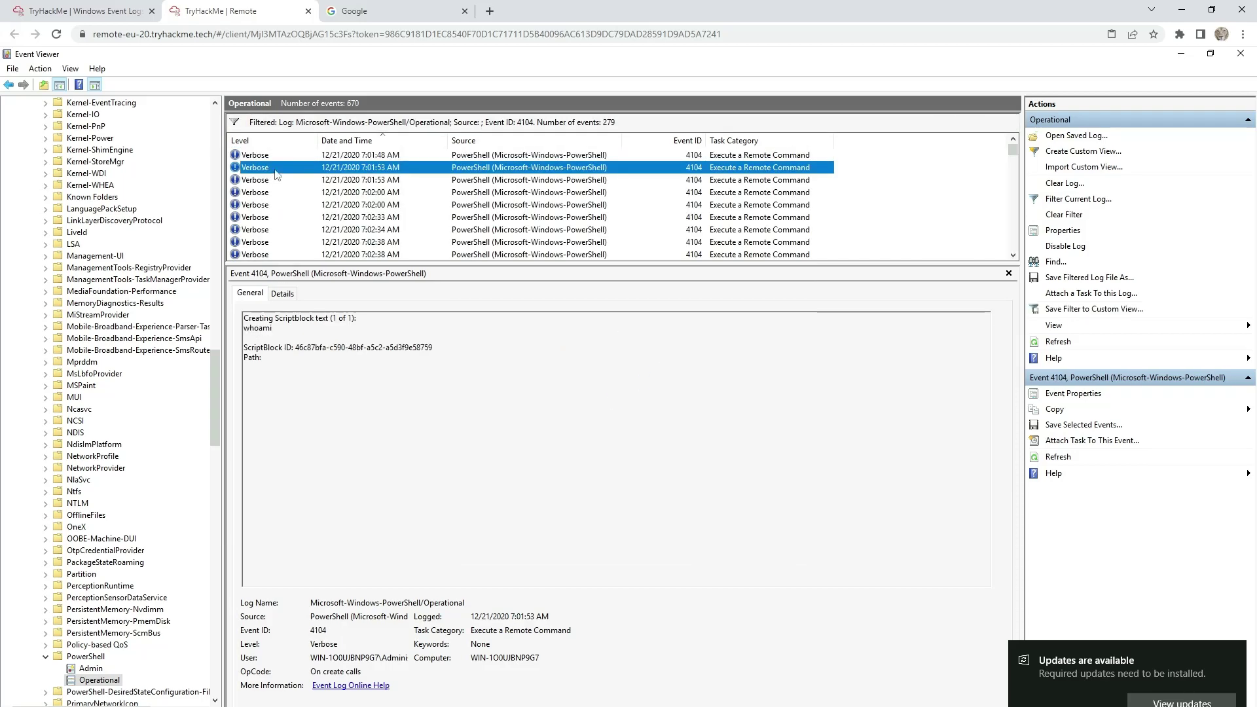
Submit whoami in the room as the second command executed in the PowerShell session
{"action": "left_click", "coordinate": [78, 11]}
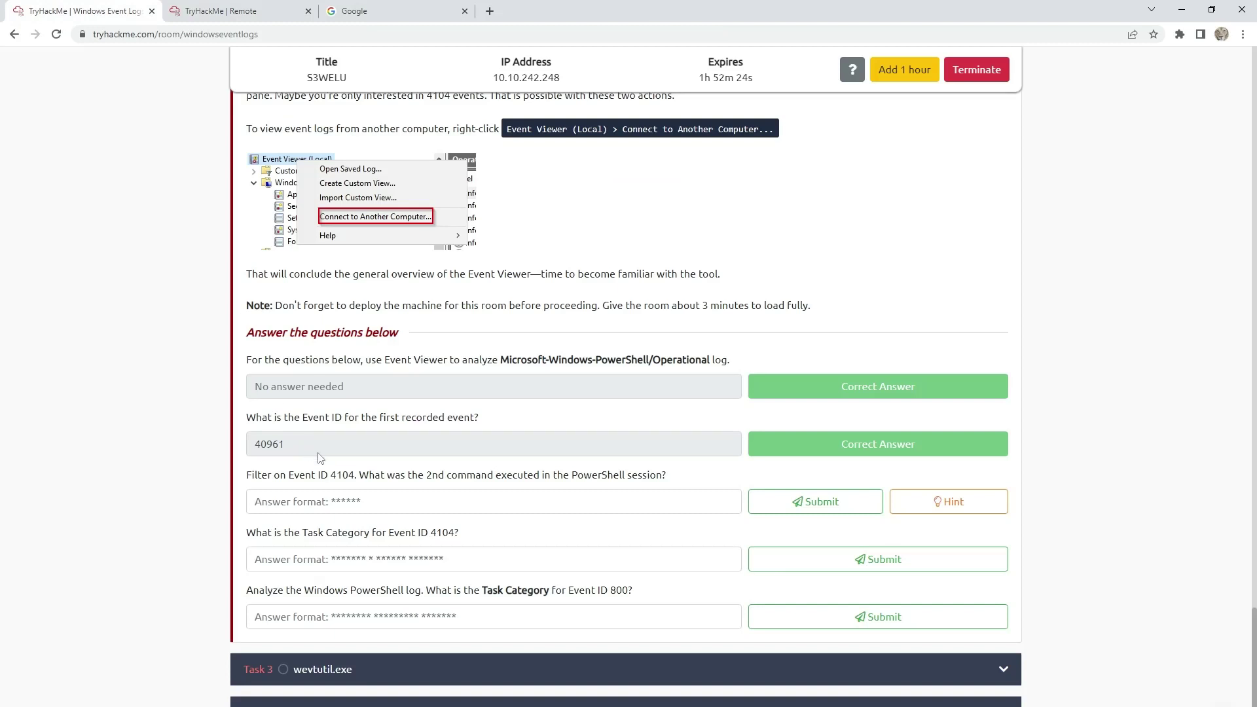
{"action": "left_click", "coordinate": [324, 501]}
{"action": "type", "text": "whoami"}
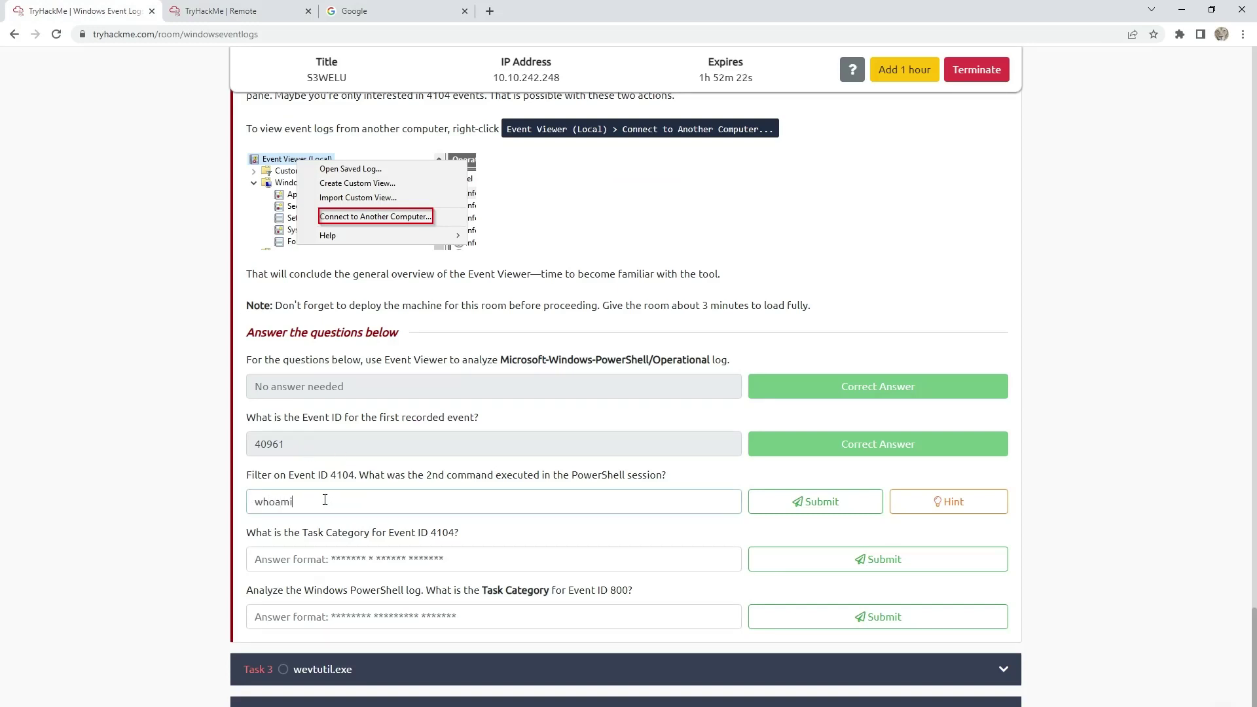
{"action": "key", "text": "Return"}
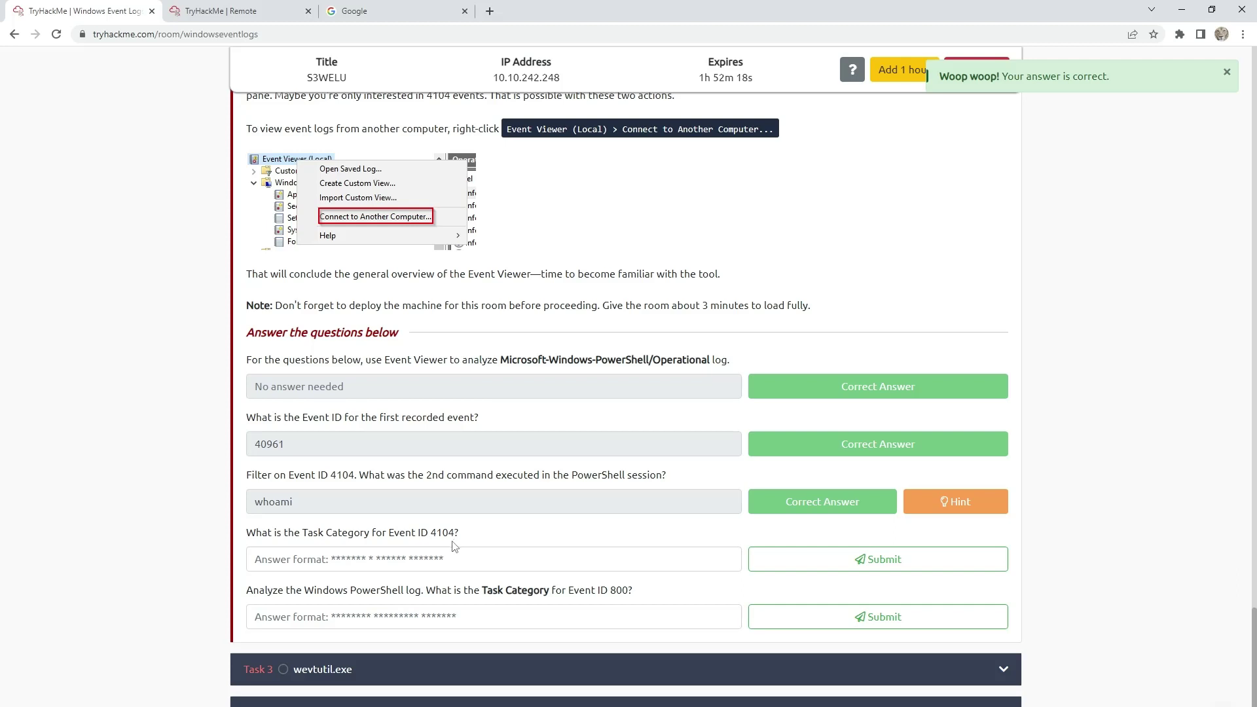
Sort the filtered events by Task Category and submit "Execute a Remote Command" in the room as the task category for Event ID 4104
{"action": "left_click", "coordinate": [402, 570]}
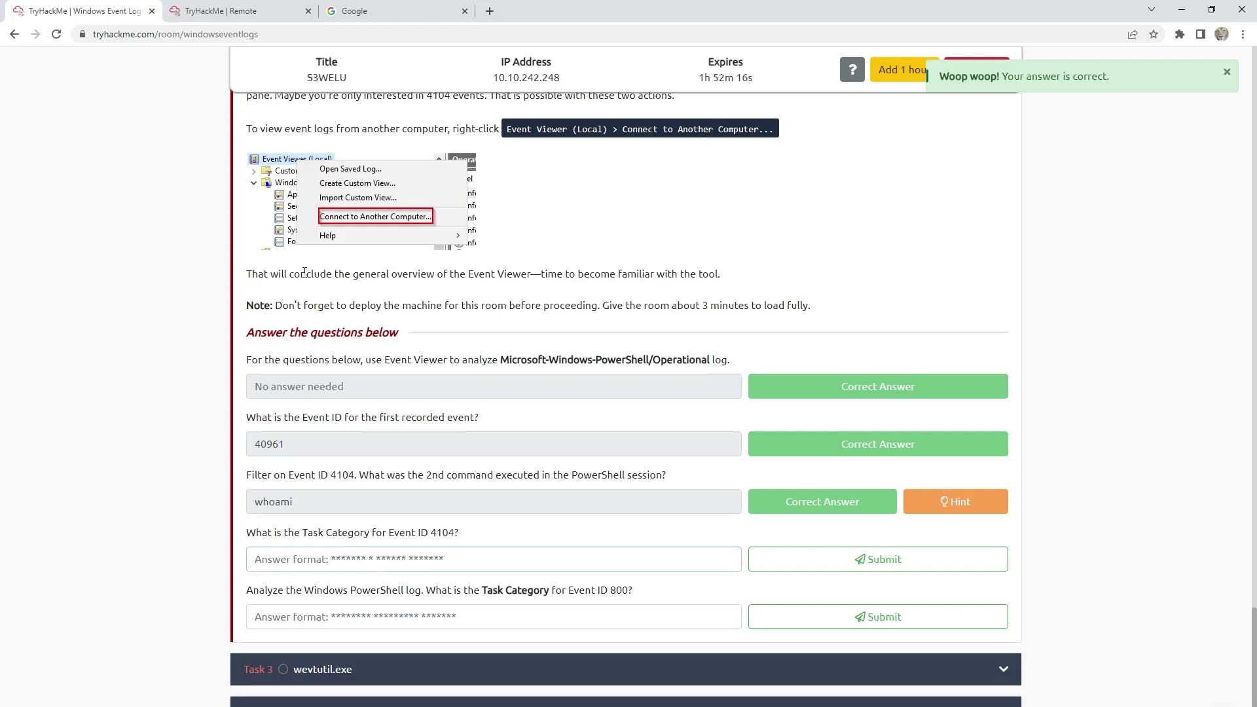
{"action": "left_click", "coordinate": [259, 11]}
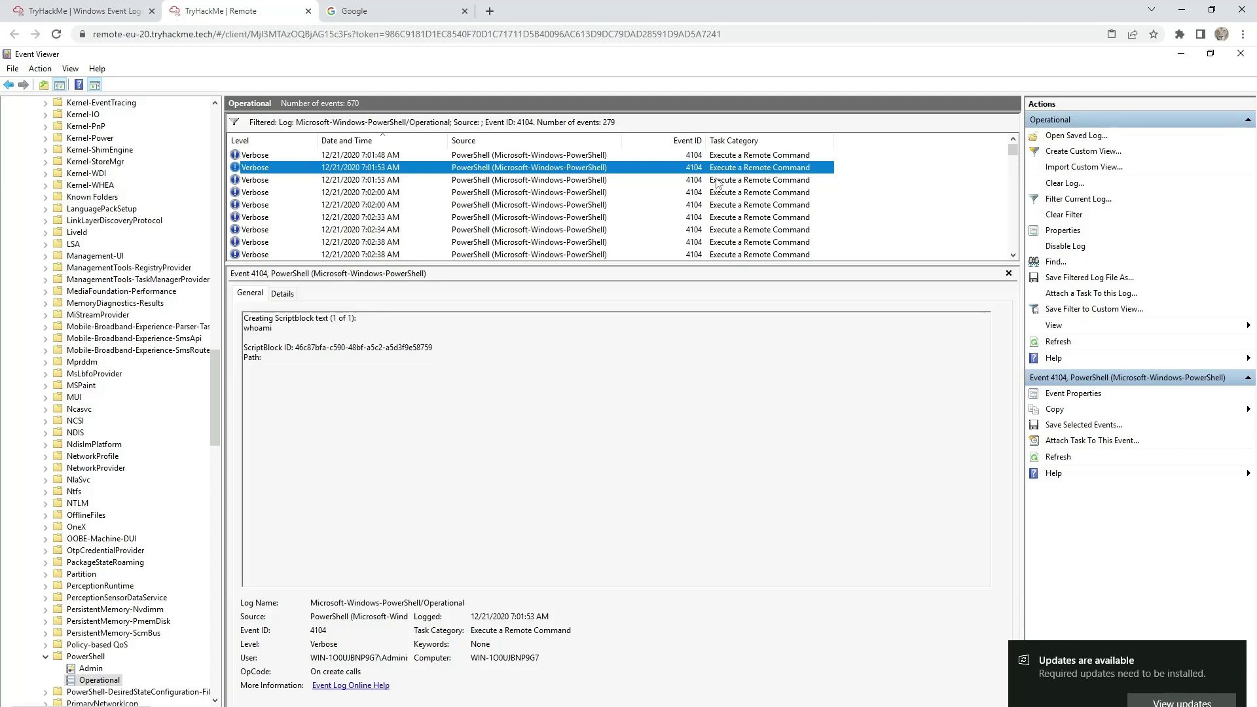
{"action": "left_click", "coordinate": [723, 140]}
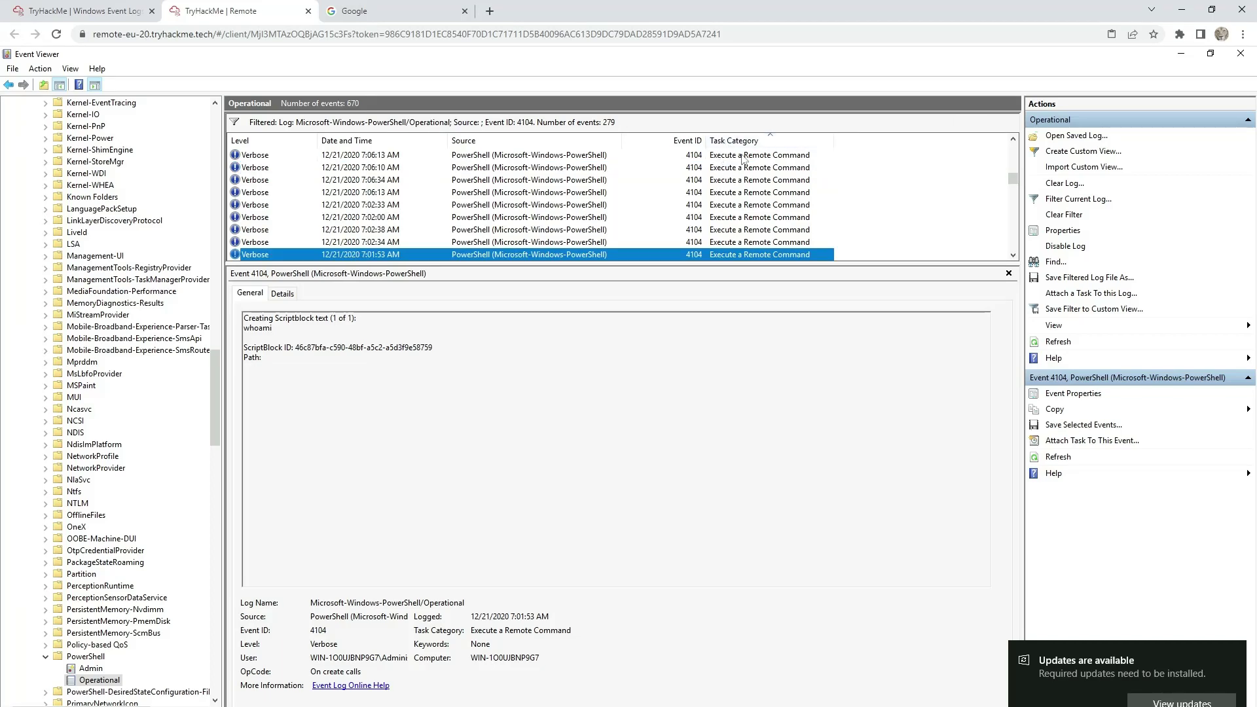
{"action": "left_click", "coordinate": [85, 11]}
{"action": "type", "text": "Execute a Remote Command"}
{"action": "key", "text": "Return"}
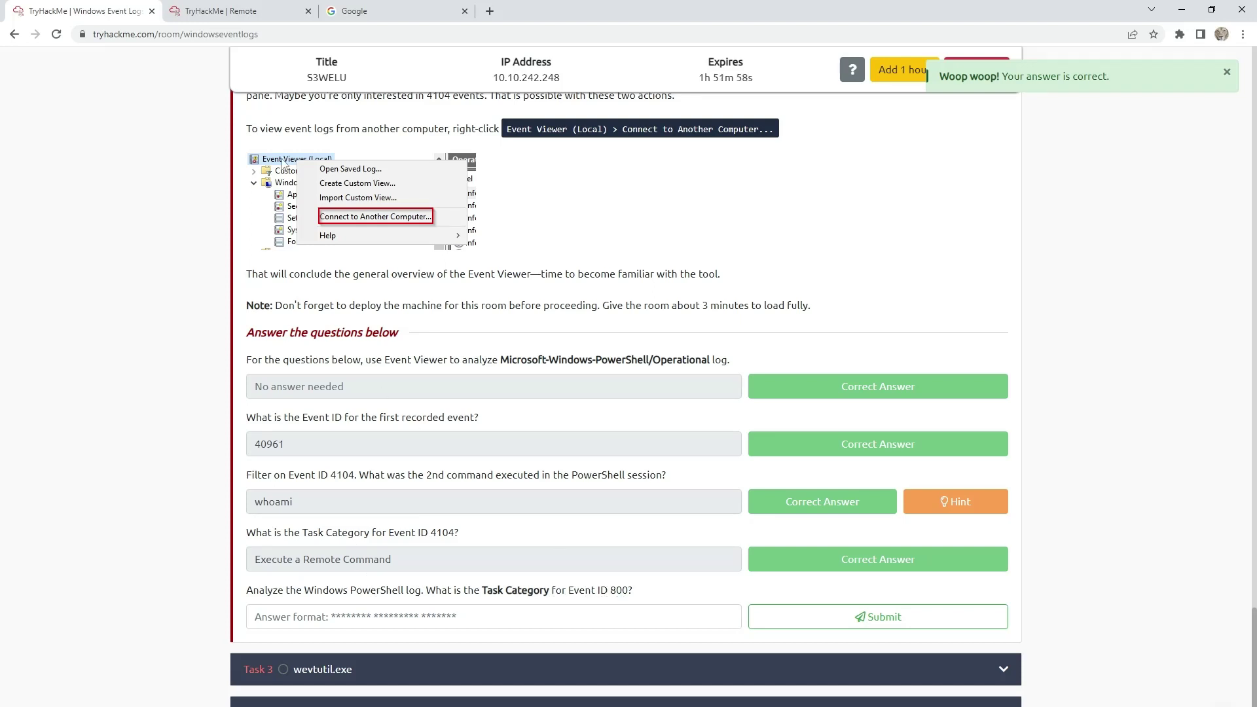
Open the Windows PowerShell log in Event Viewer on the remote machine and bring the Task Category column into view
{"action": "left_click", "coordinate": [269, 13]}
{"action": "scroll", "coordinate": [101, 376], "scroll_direction": "up", "scroll_amount": 20}
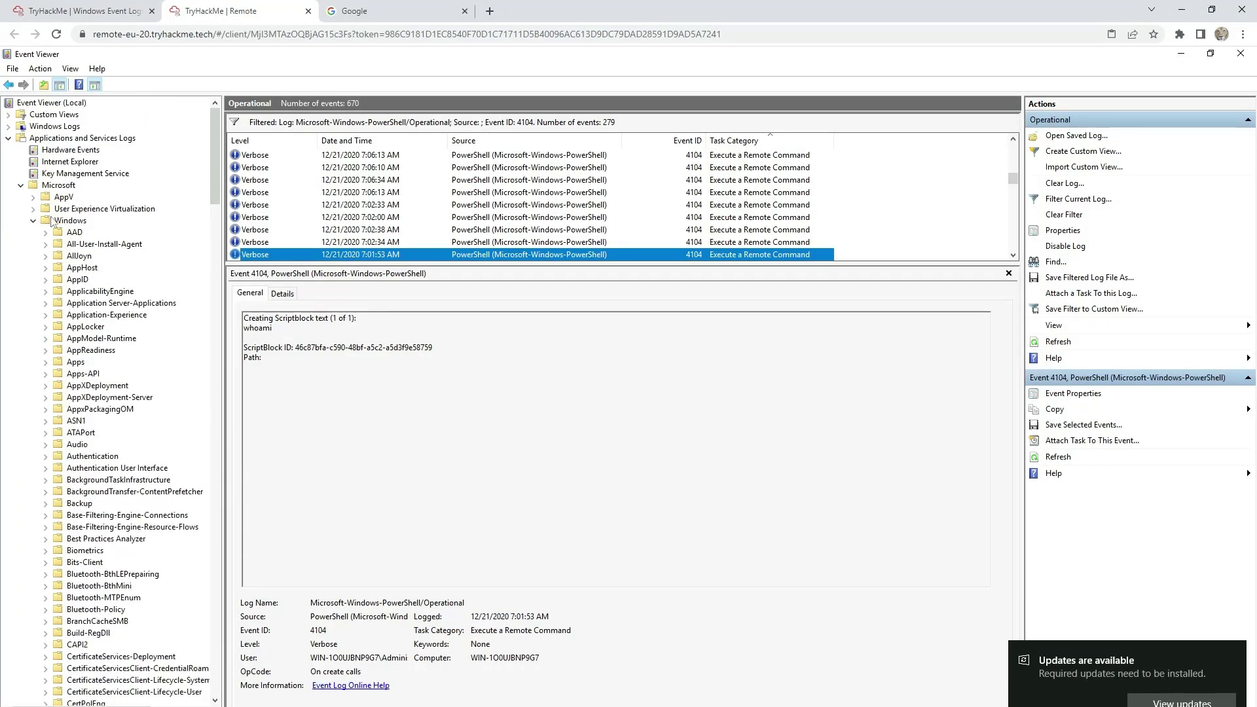
{"action": "left_click", "coordinate": [33, 221]}
{"action": "left_click", "coordinate": [65, 245]}
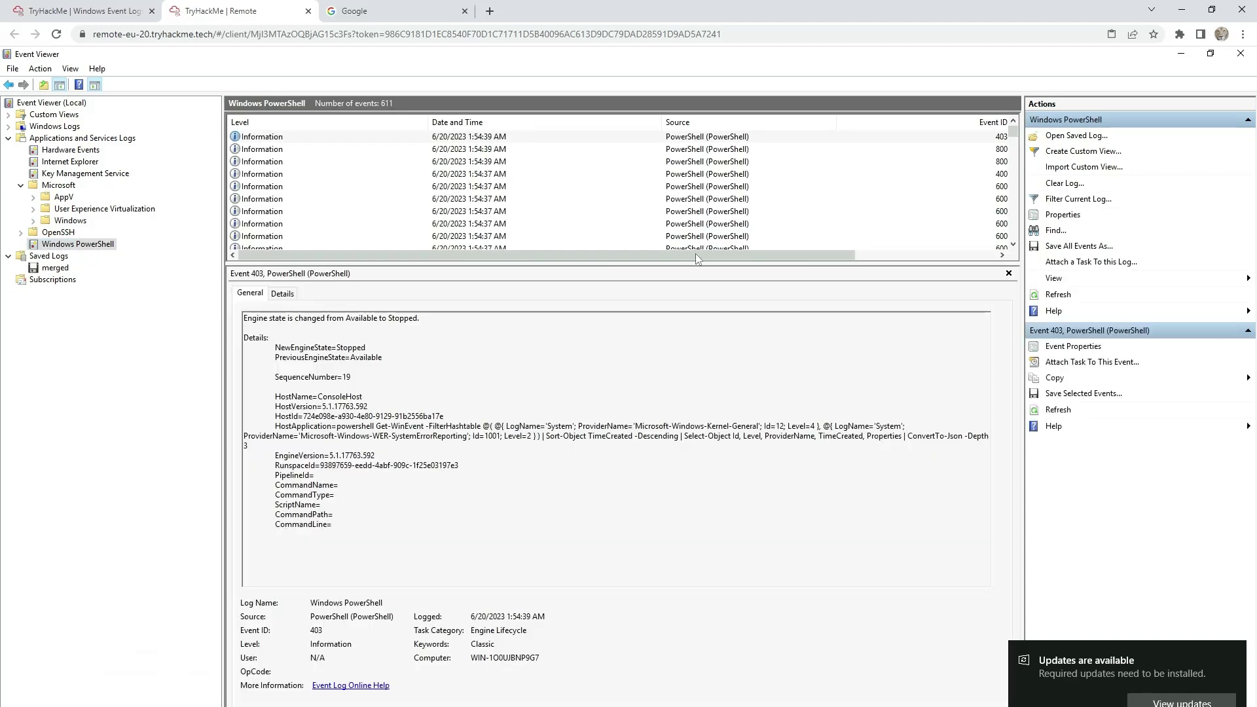
{"action": "left_click_drag", "start_coordinate": [695, 253], "coordinate": [837, 254]}
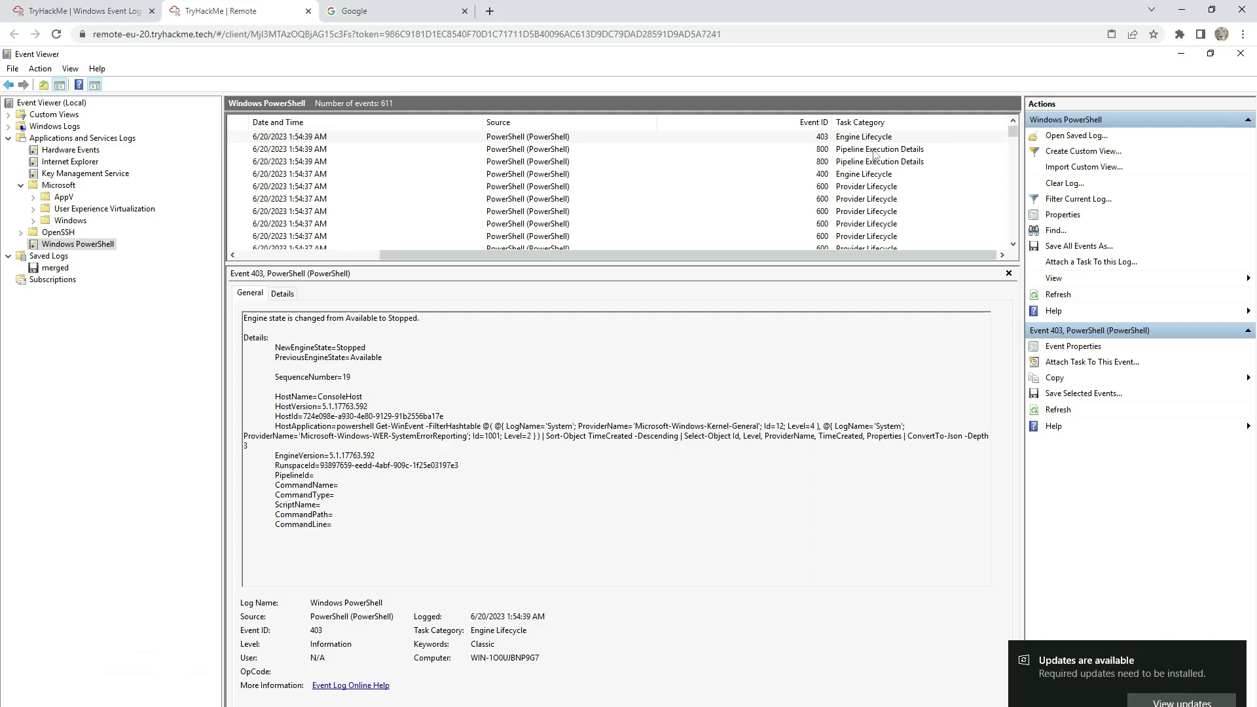
Submit "Pipeline Execution Details" in the room as the task category for Event ID 800
{"action": "left_click", "coordinate": [155, 6]}
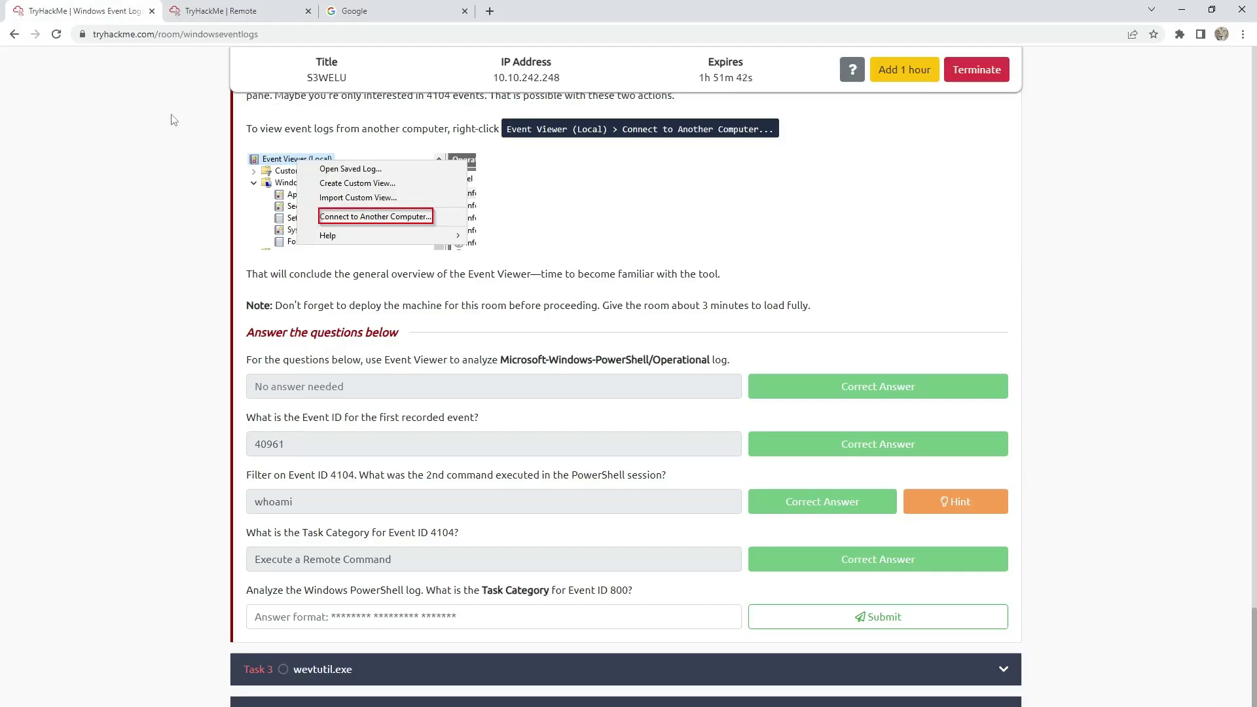
{"action": "left_click", "coordinate": [304, 612]}
{"action": "type", "text": "Pi"}
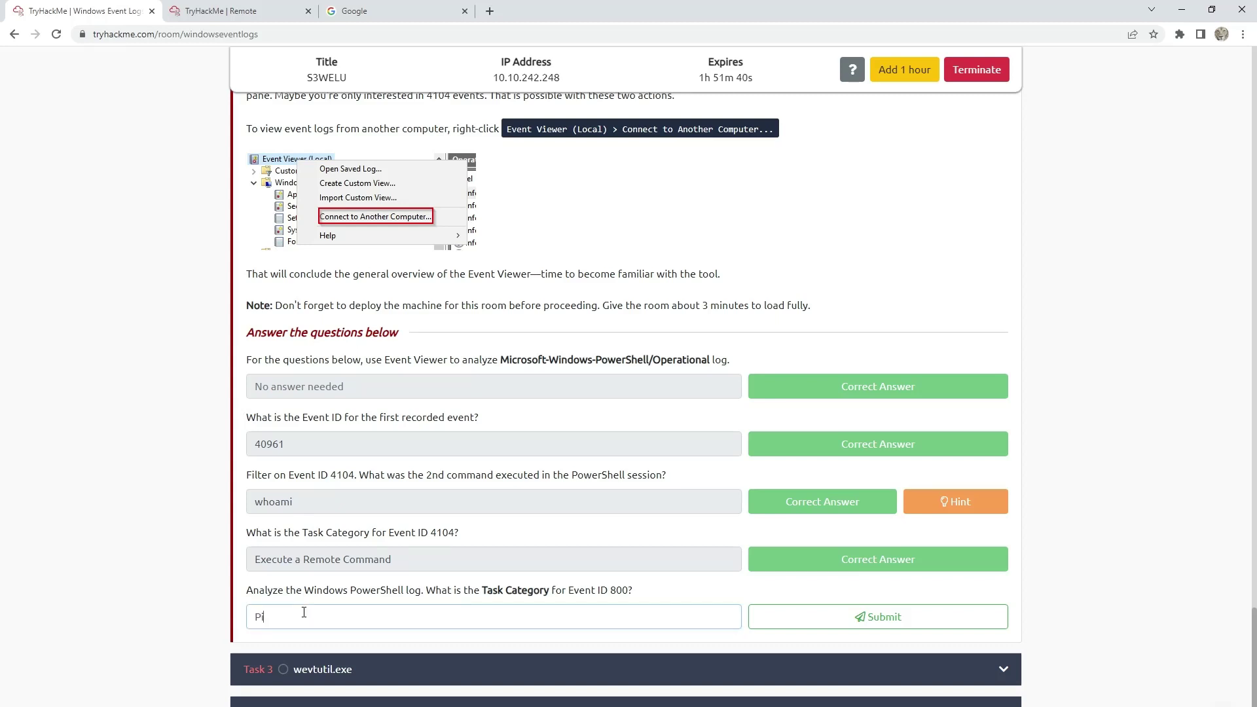
{"action": "type", "text": "peline Execution Details"}
{"action": "key", "text": "Return"}
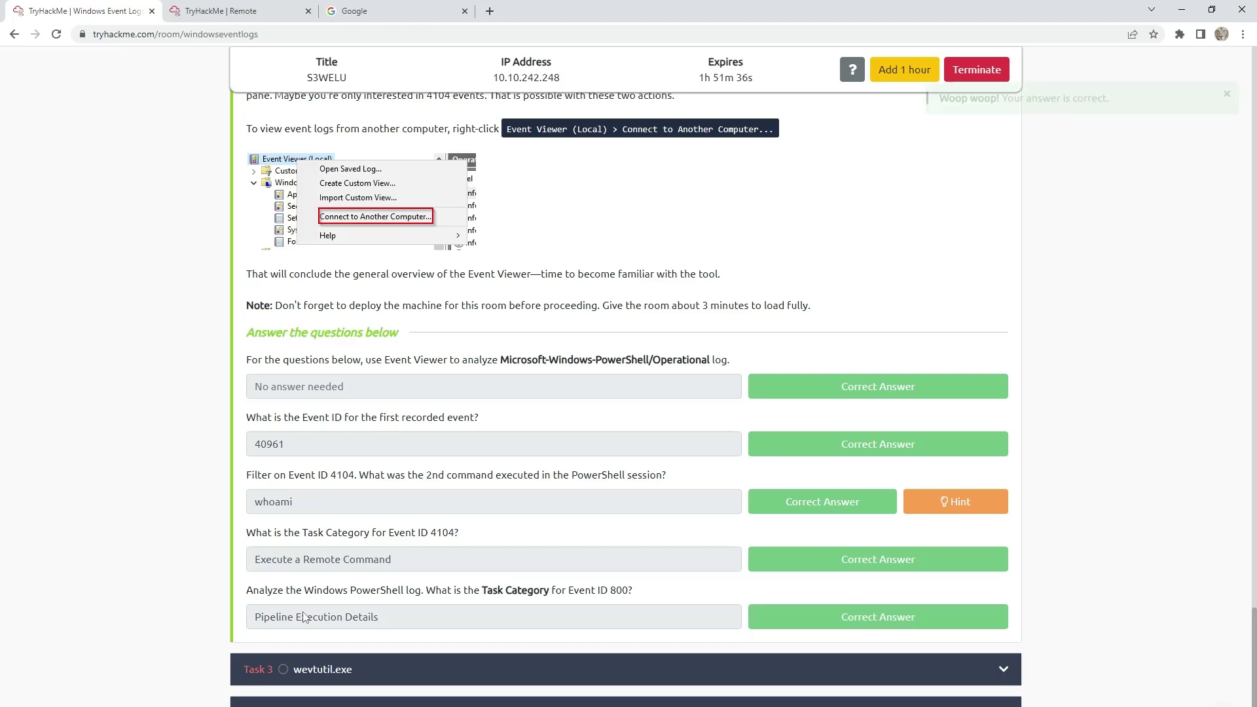
Expand Task 3, wevtutil.exe, in the room and look over its text and questions
{"action": "scroll", "coordinate": [351, 424], "scroll_direction": "down", "scroll_amount": 4}
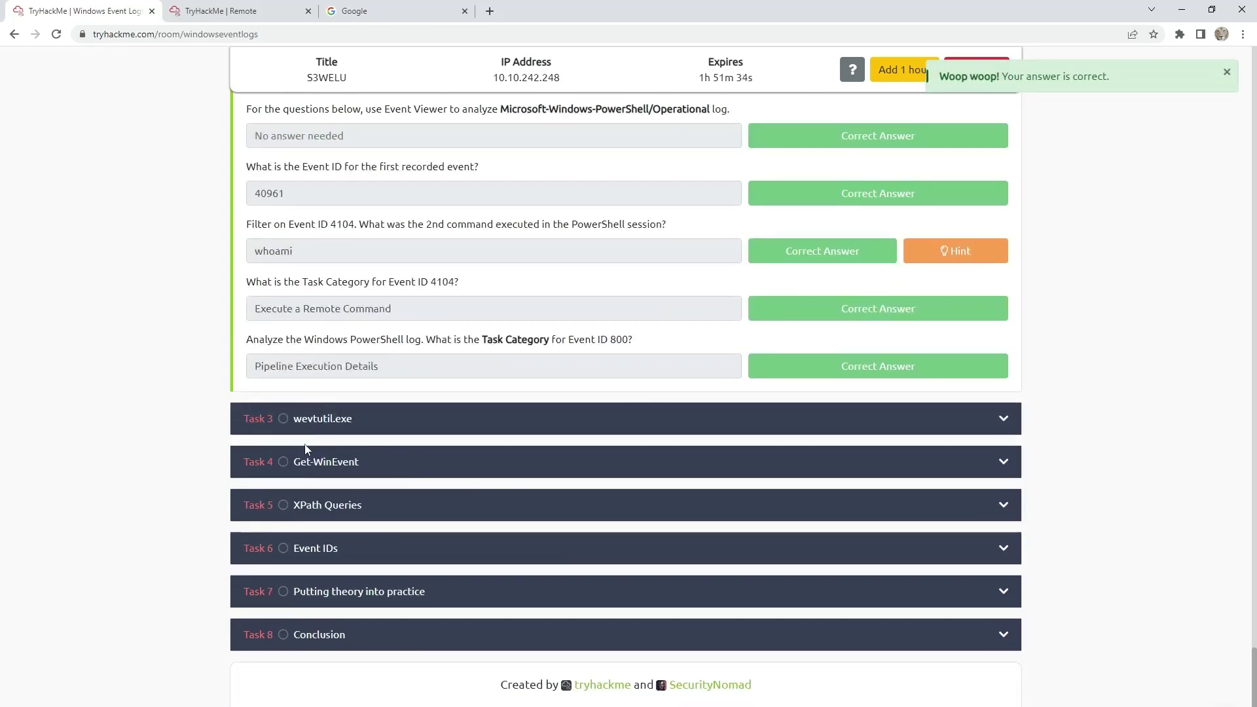
{"action": "left_click", "coordinate": [348, 429]}
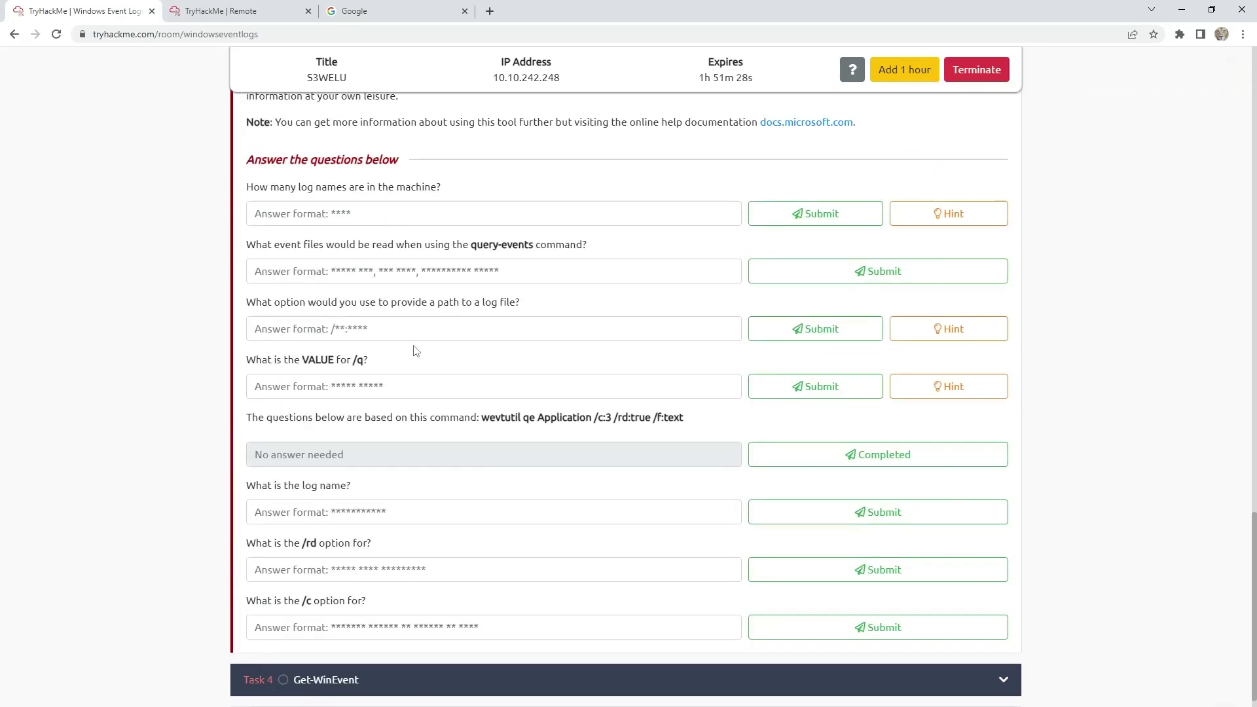
{"action": "scroll", "coordinate": [414, 352], "scroll_direction": "up", "scroll_amount": 5}
{"action": "scroll", "coordinate": [400, 393], "scroll_direction": "down", "scroll_amount": 4}
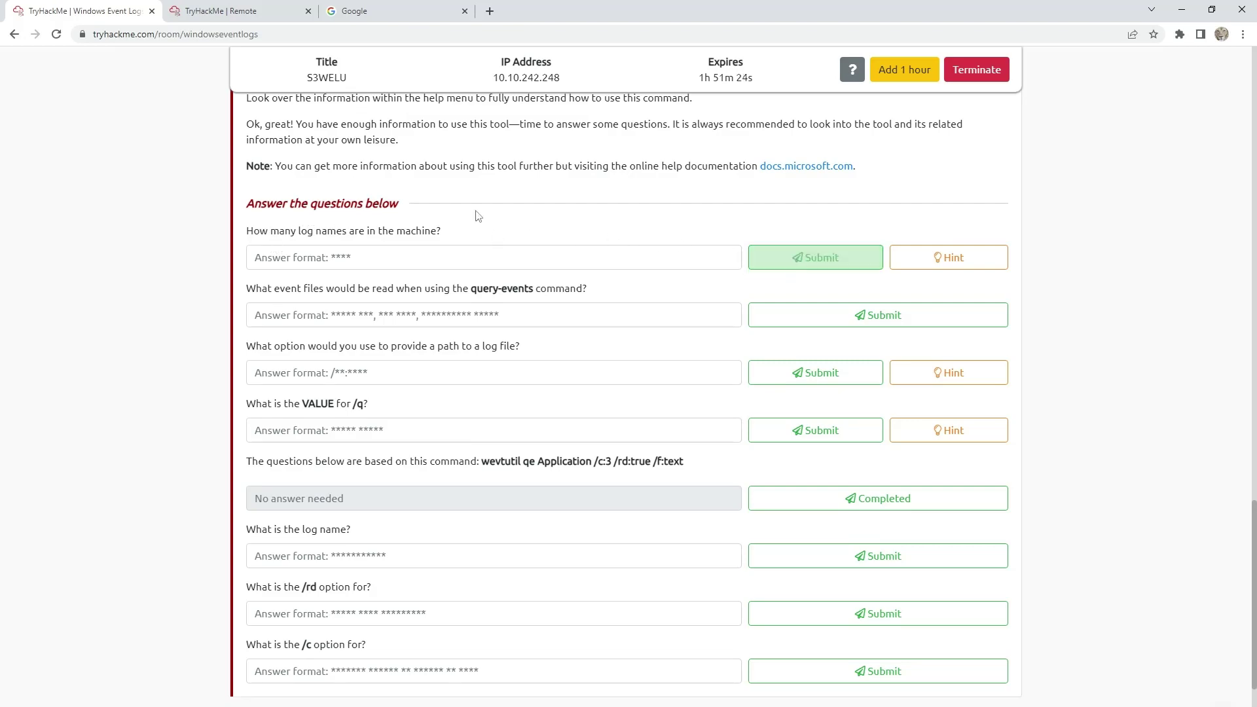
Copy wevtutil.exe /? from the Task 2 commands in UpNote and run it in the remote machine's maximized Command Prompt
{"action": "left_click", "coordinate": [216, 12]}
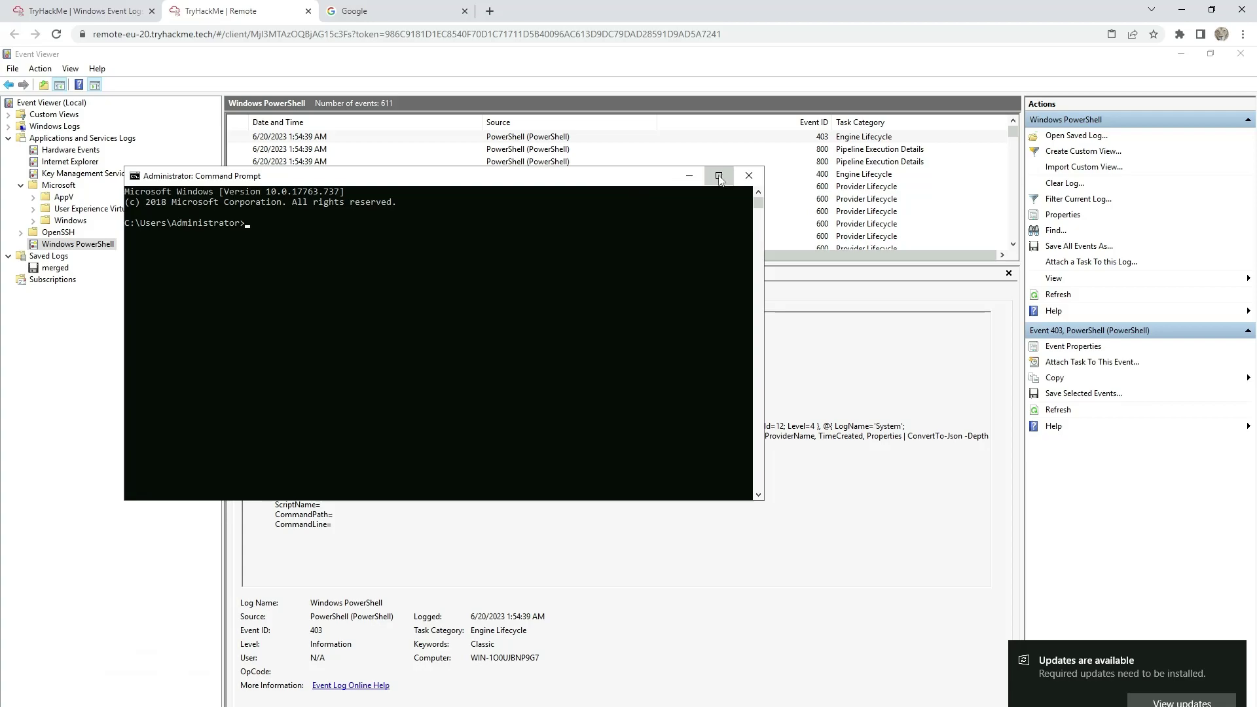
{"action": "left_click", "coordinate": [719, 177]}
{"action": "key", "text": "alt+Tab"}
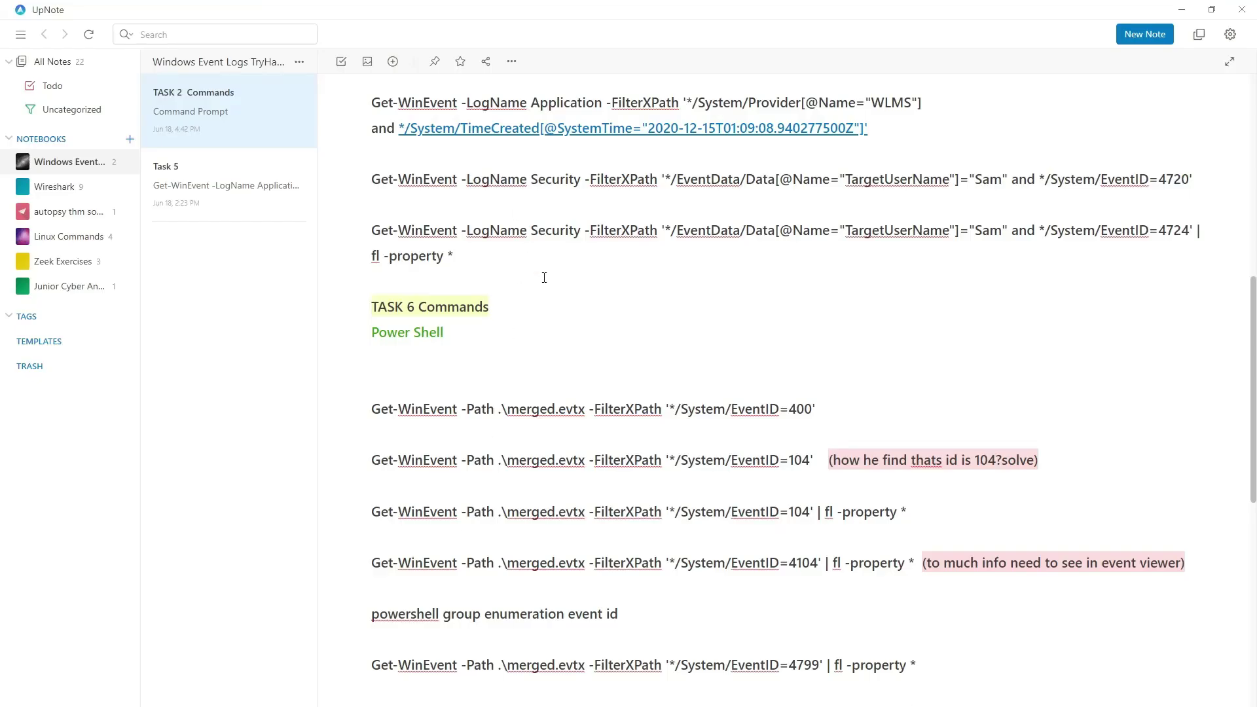
{"action": "scroll", "coordinate": [544, 277], "scroll_direction": "up", "scroll_amount": 8}
{"action": "left_click_drag", "start_coordinate": [461, 178], "coordinate": [370, 178]}
{"action": "key", "text": "ctrl+c"}
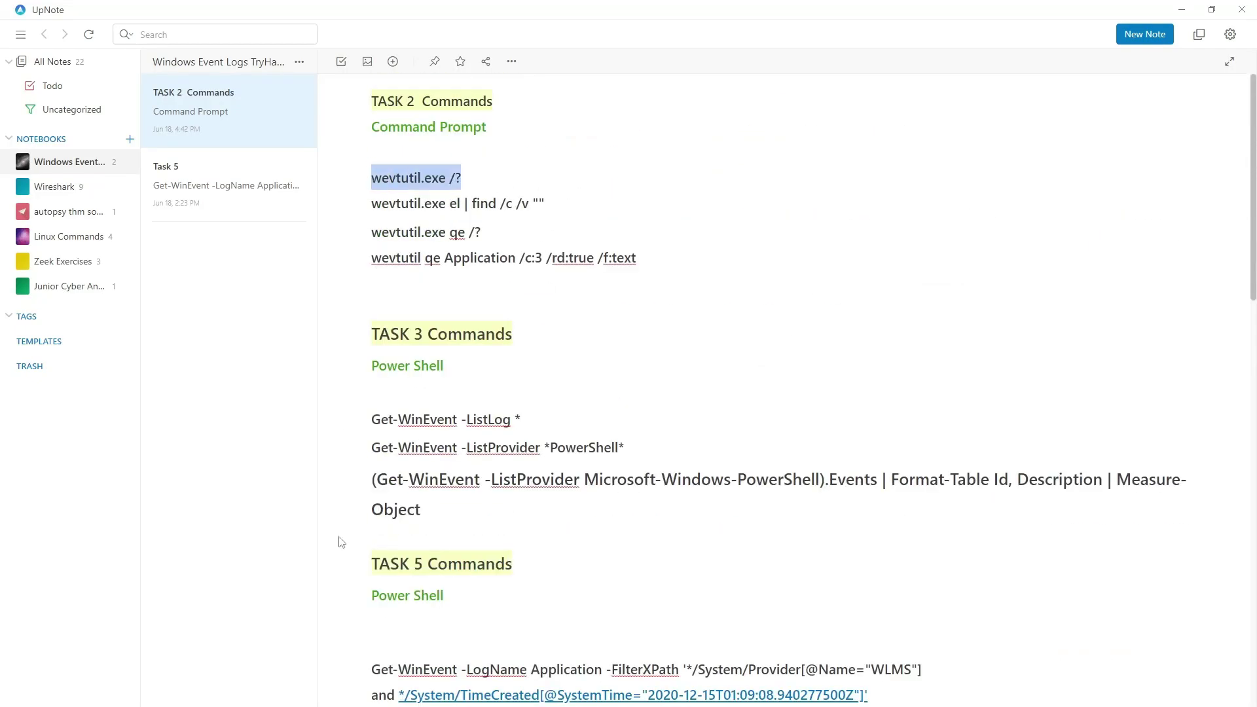
{"action": "key", "text": "alt+Tab"}
{"action": "key", "text": "ctrl+v"}
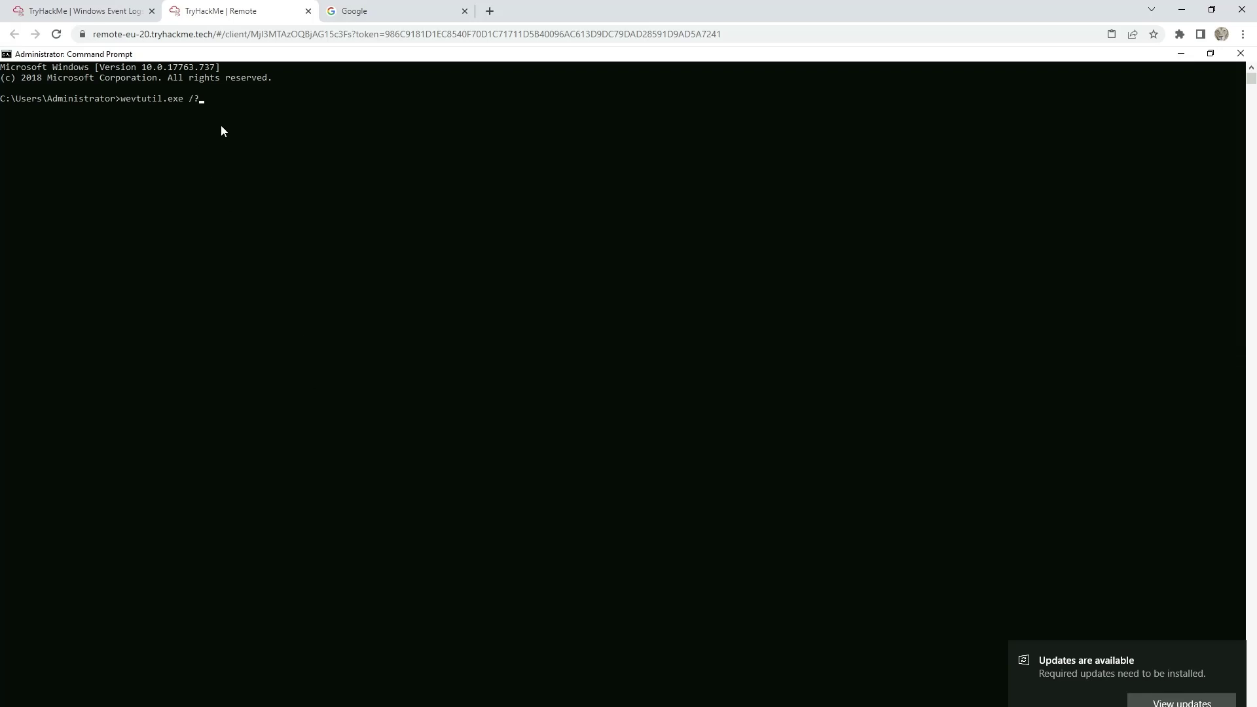
{"action": "key", "text": "Return"}
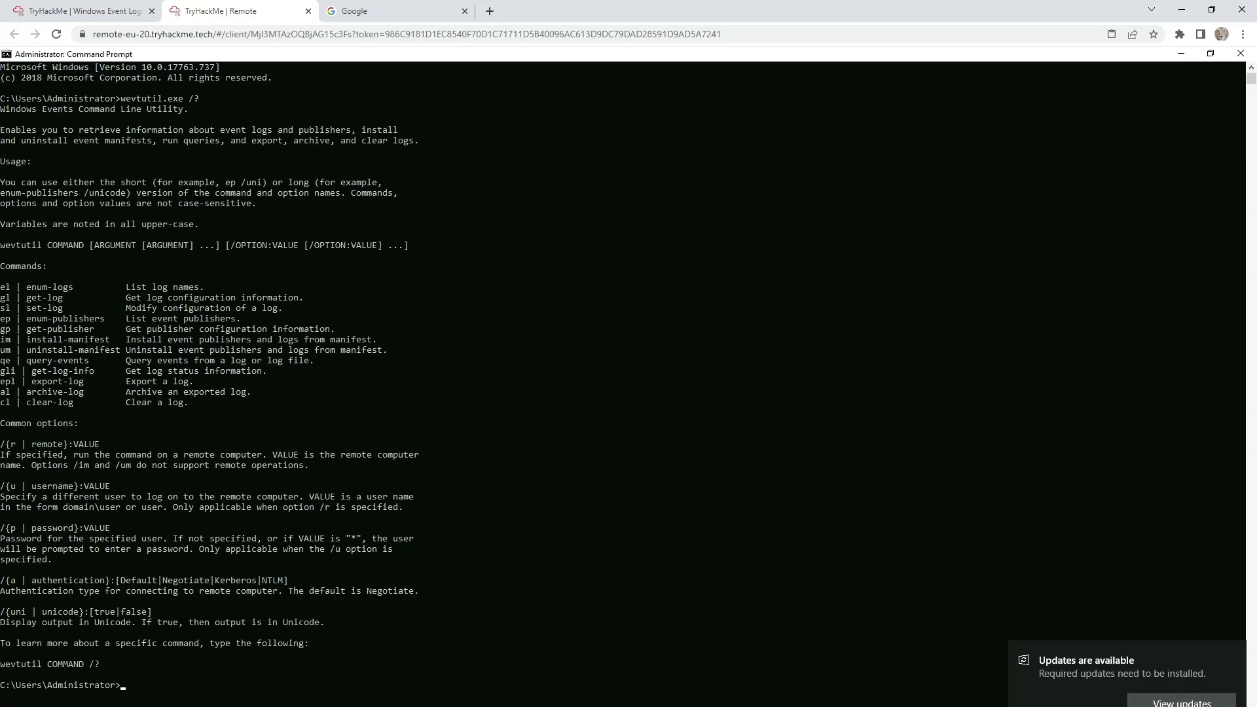
Count the machine's log names by running wevtutil.exe el | find /c /v "" from the notes in the Command Prompt
{"action": "key", "text": "alt+Tab"}
{"action": "left_click_drag", "start_coordinate": [551, 205], "coordinate": [369, 204]}
{"action": "type", "text": "wevtutil.exe el | find /c /v \"\""}
{"action": "key", "text": "Return"}
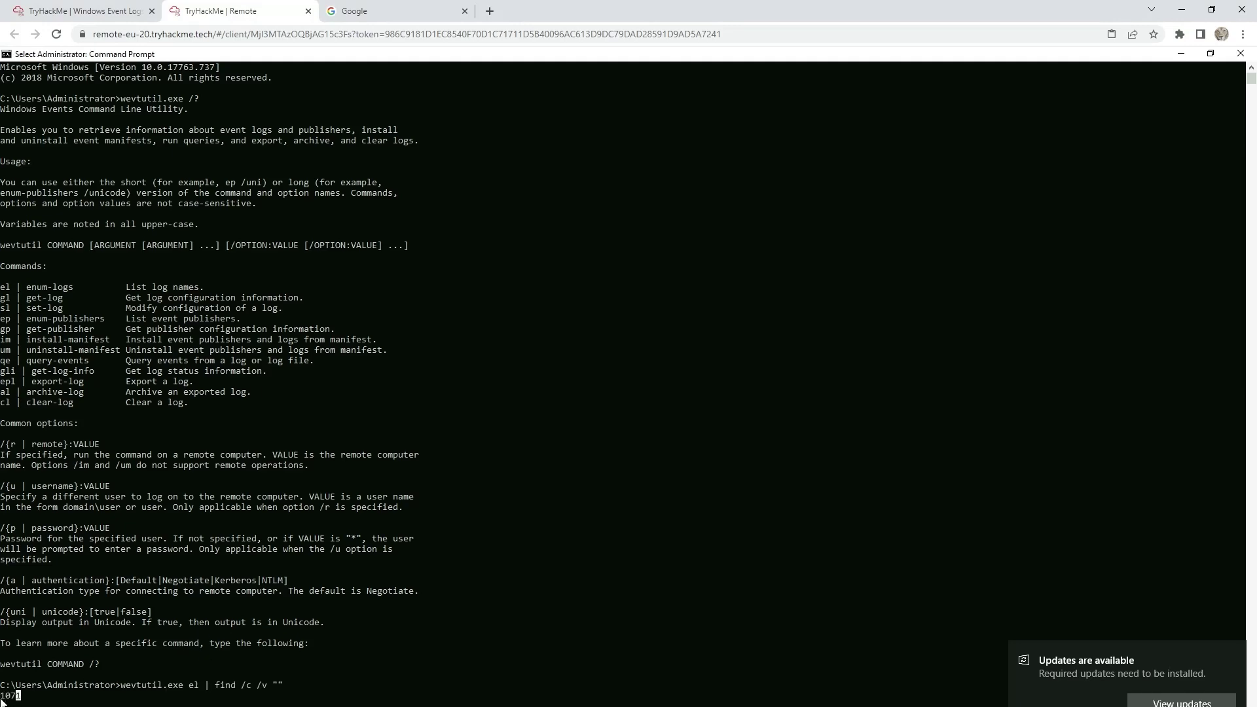
Submit 1071 in the room as the number of log names in the machine
{"action": "left_click", "coordinate": [73, 11]}
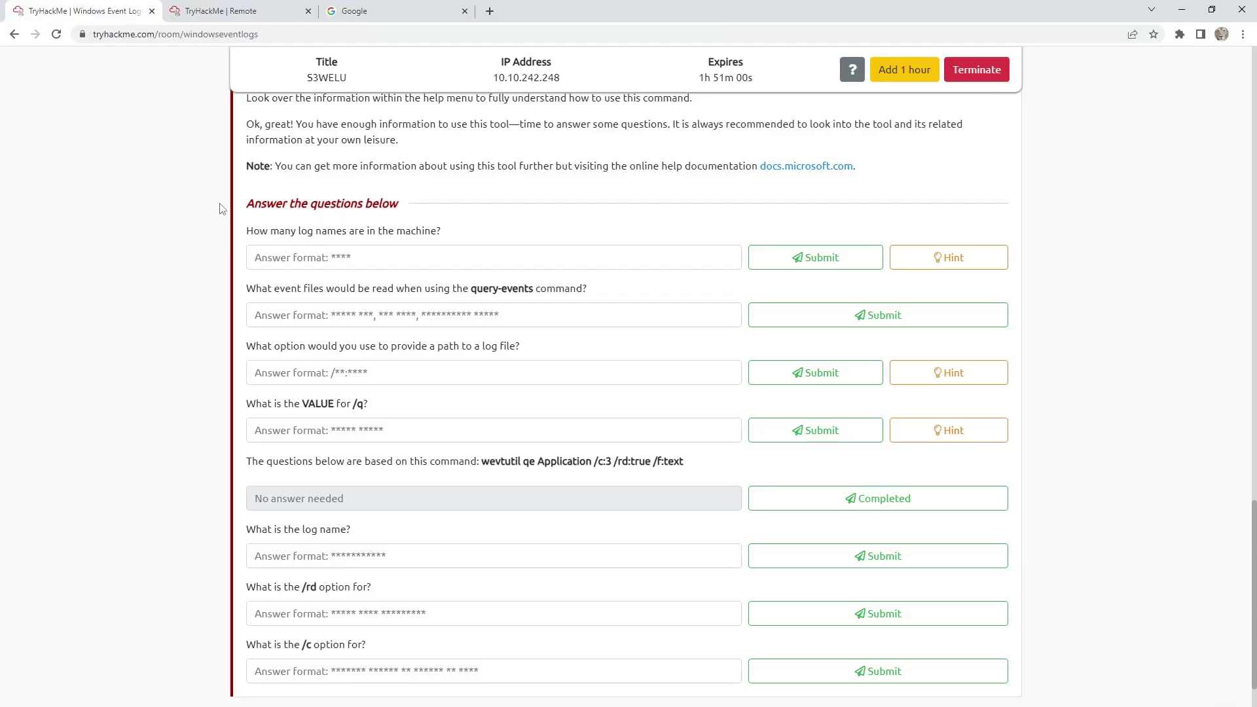
{"action": "left_click", "coordinate": [418, 260]}
{"action": "type", "text": "1071"}
{"action": "key", "text": "Return"}
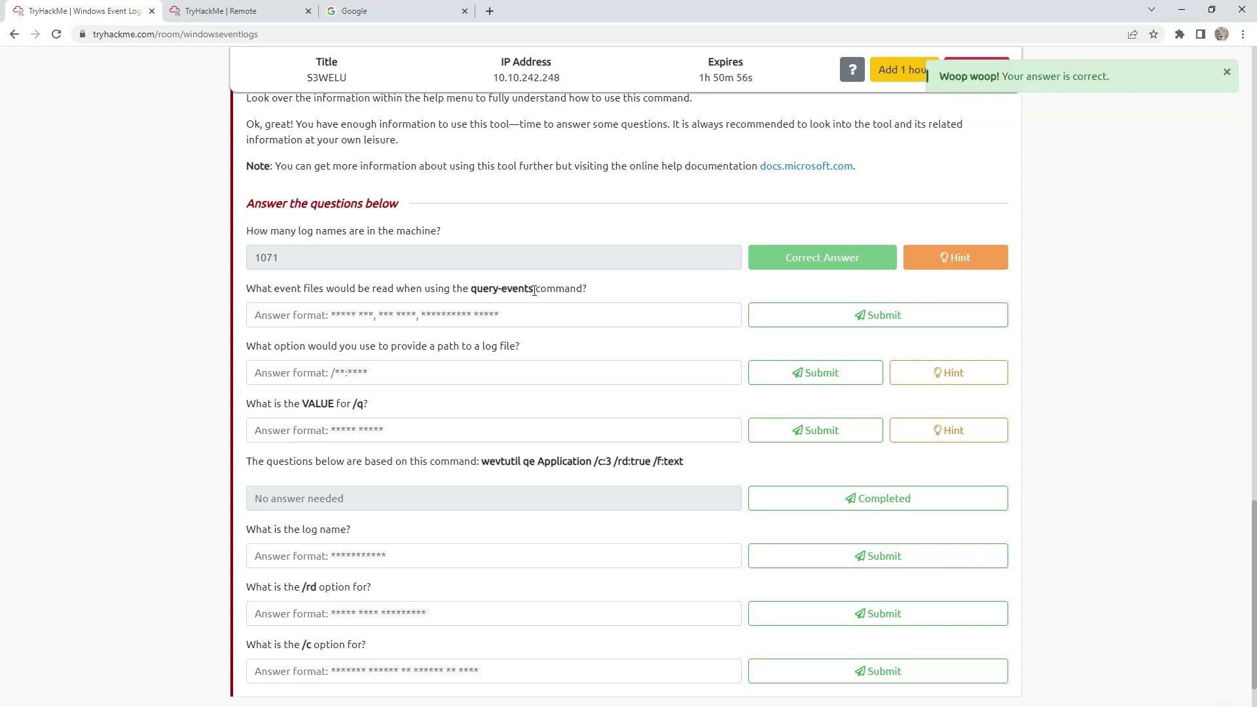
Copy wevtutil.exe qe /? from the UpNote commands, run it in the remote Command Prompt and read the start of its help
{"action": "key", "text": "alt+Tab"}
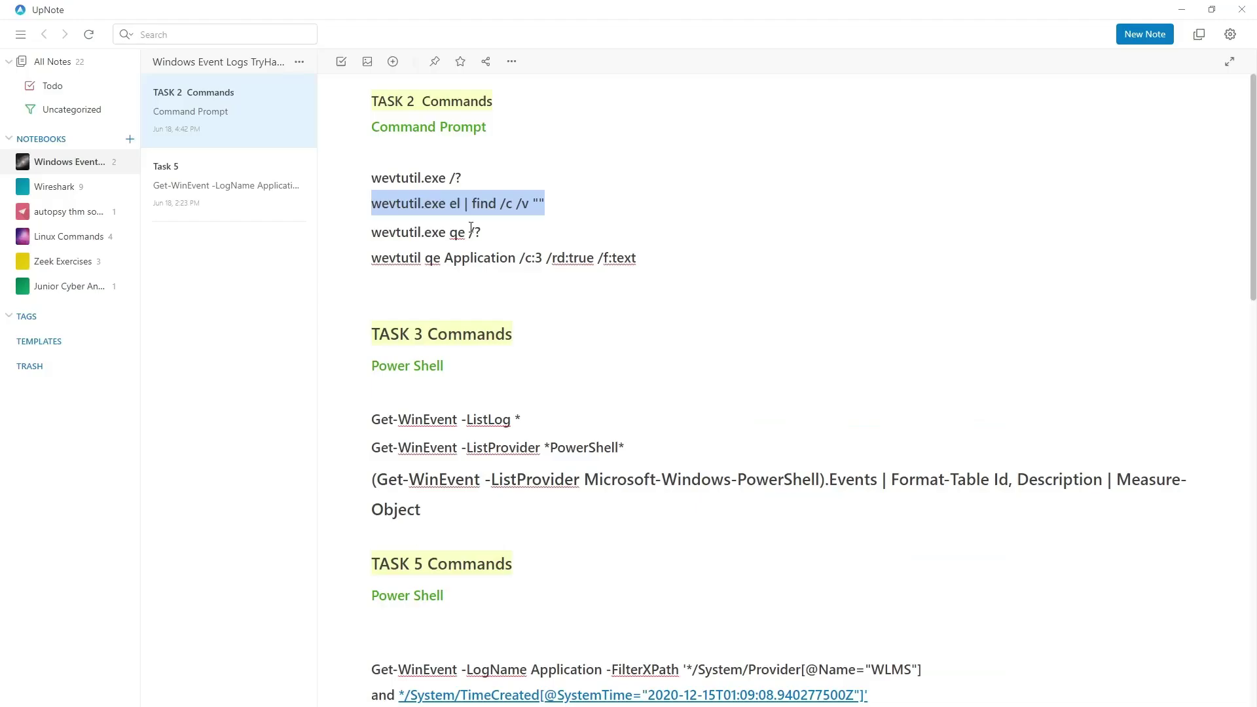
{"action": "left_click_drag", "start_coordinate": [490, 241], "coordinate": [375, 240]}
{"action": "key", "text": "ctrl+c"}
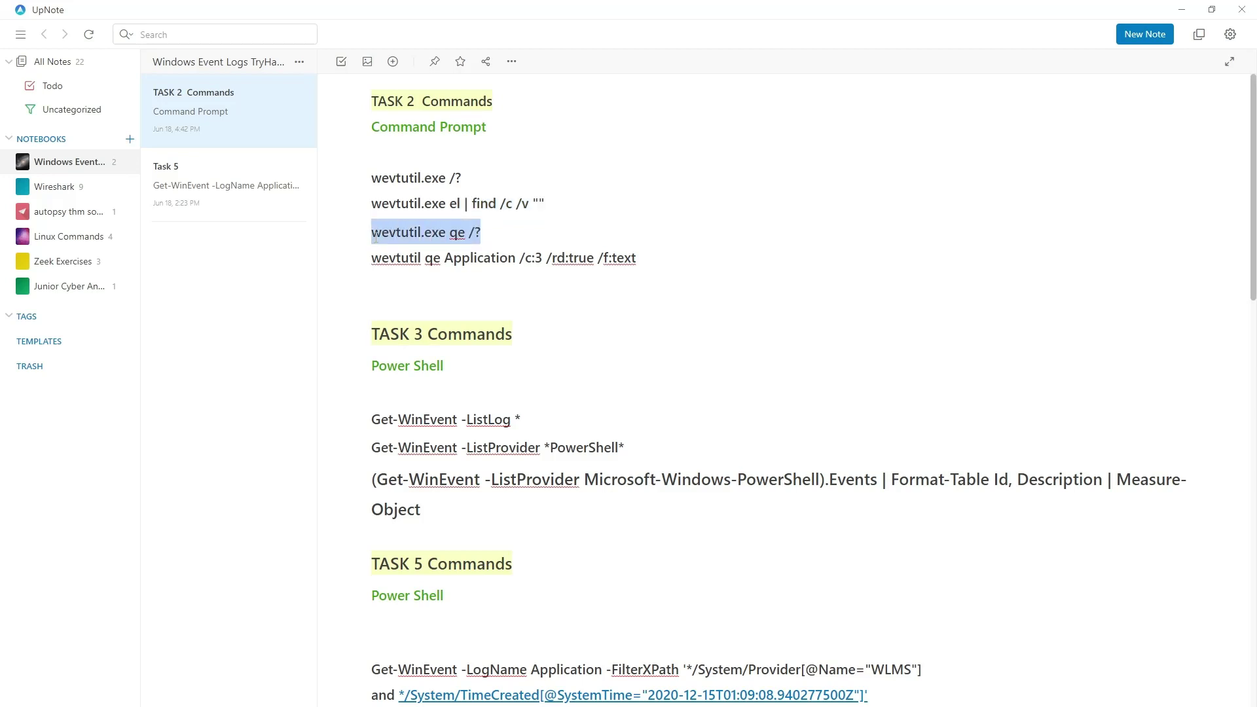
{"action": "left_click", "coordinate": [437, 233]}
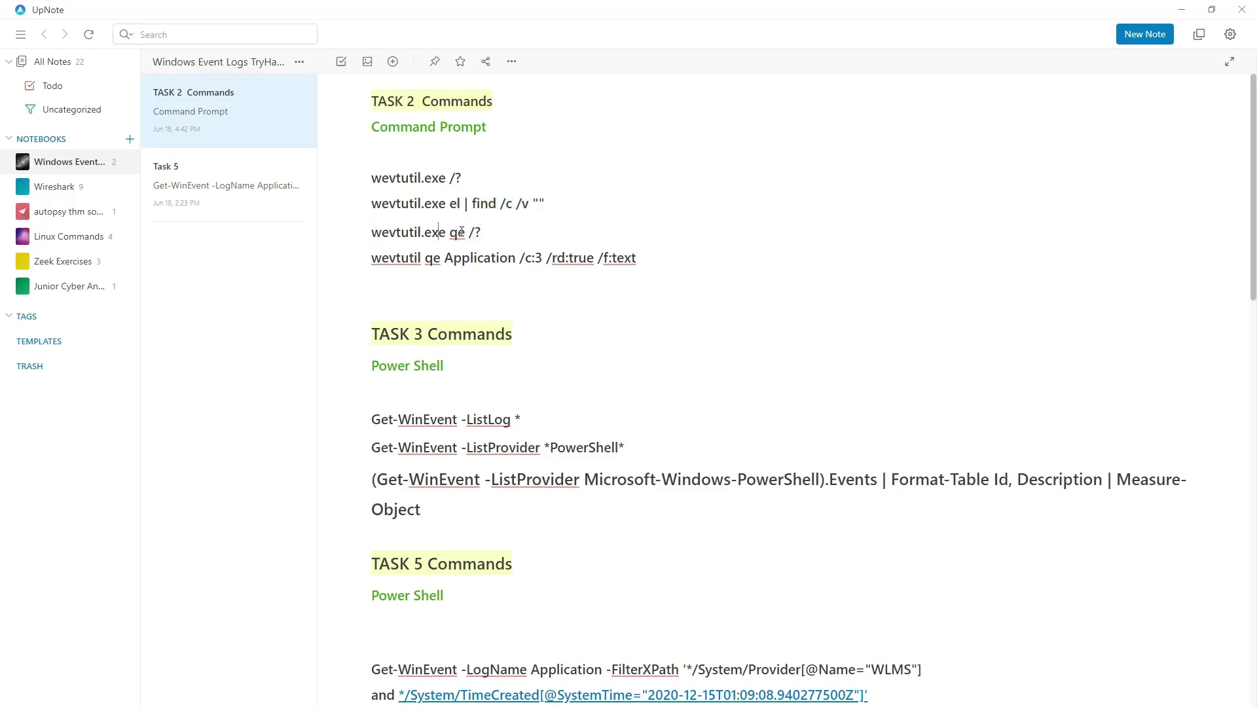
{"action": "key", "text": "alt+Tab"}
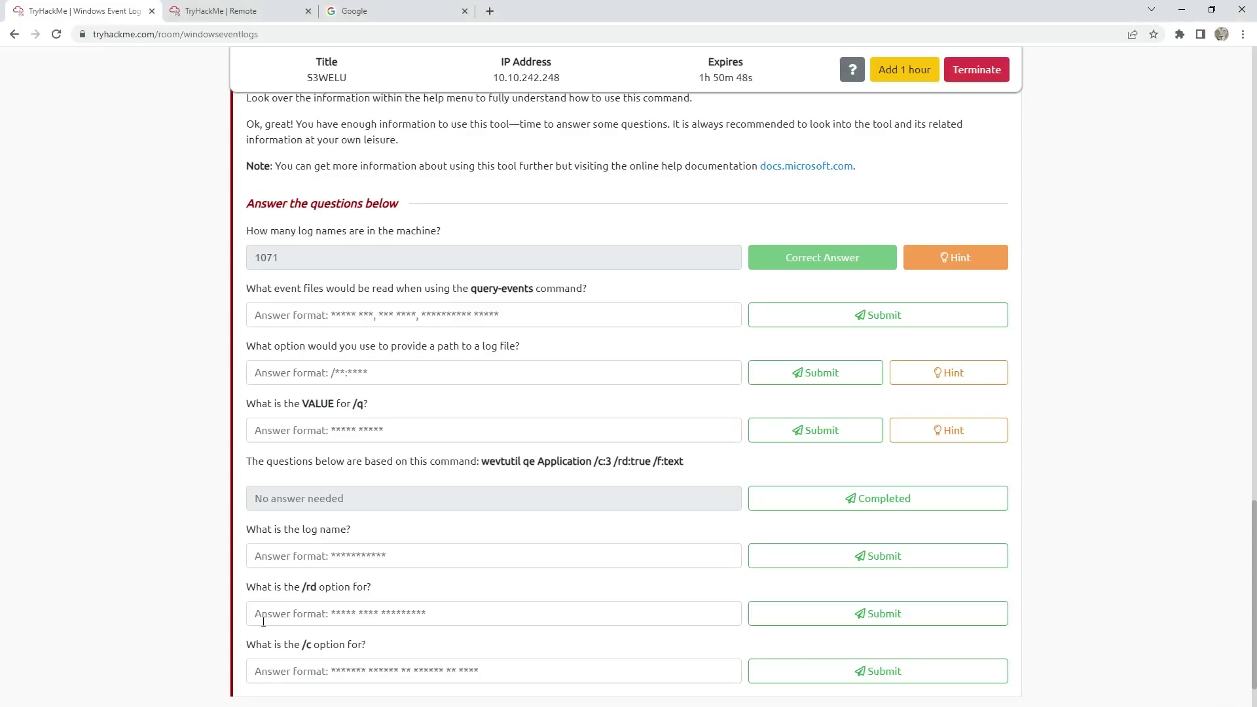
{"action": "left_click", "coordinate": [216, 11]}
{"action": "key", "text": "ctrl+v"}
{"action": "key", "text": "Return"}
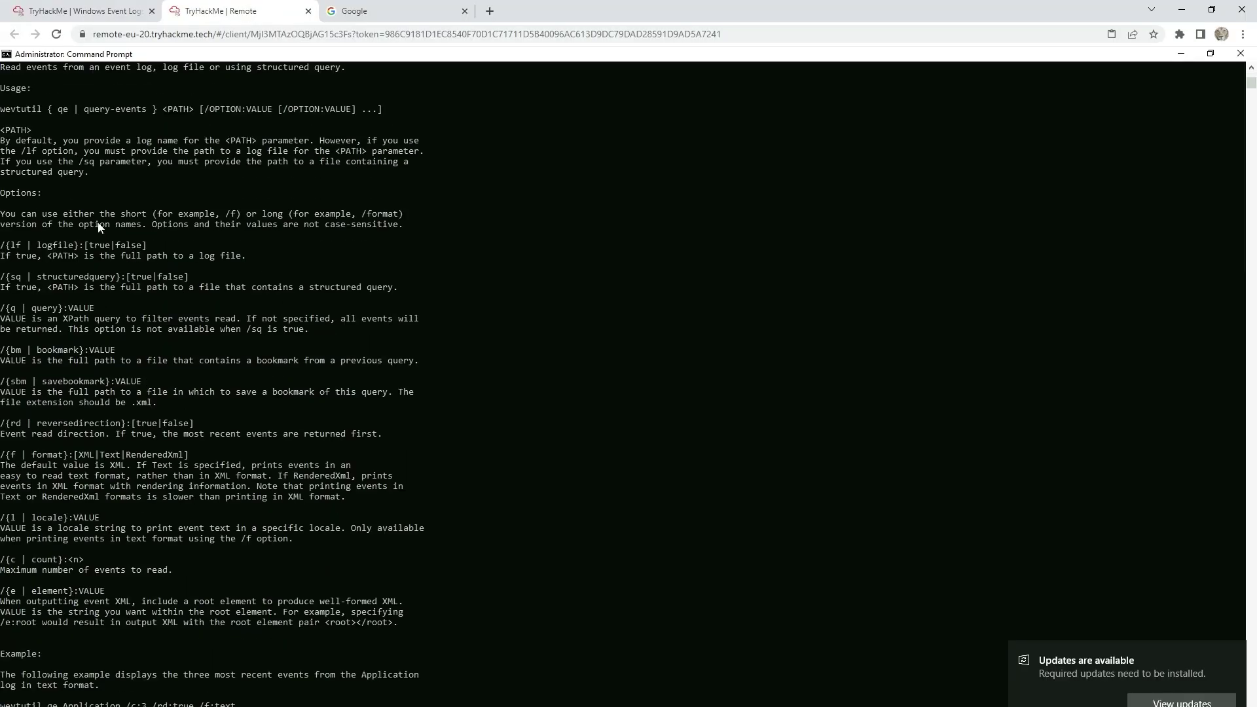
{"action": "scroll", "coordinate": [97, 221], "scroll_direction": "up", "scroll_amount": 1}
{"action": "scroll", "coordinate": [105, 196], "scroll_direction": "up", "scroll_amount": 1}
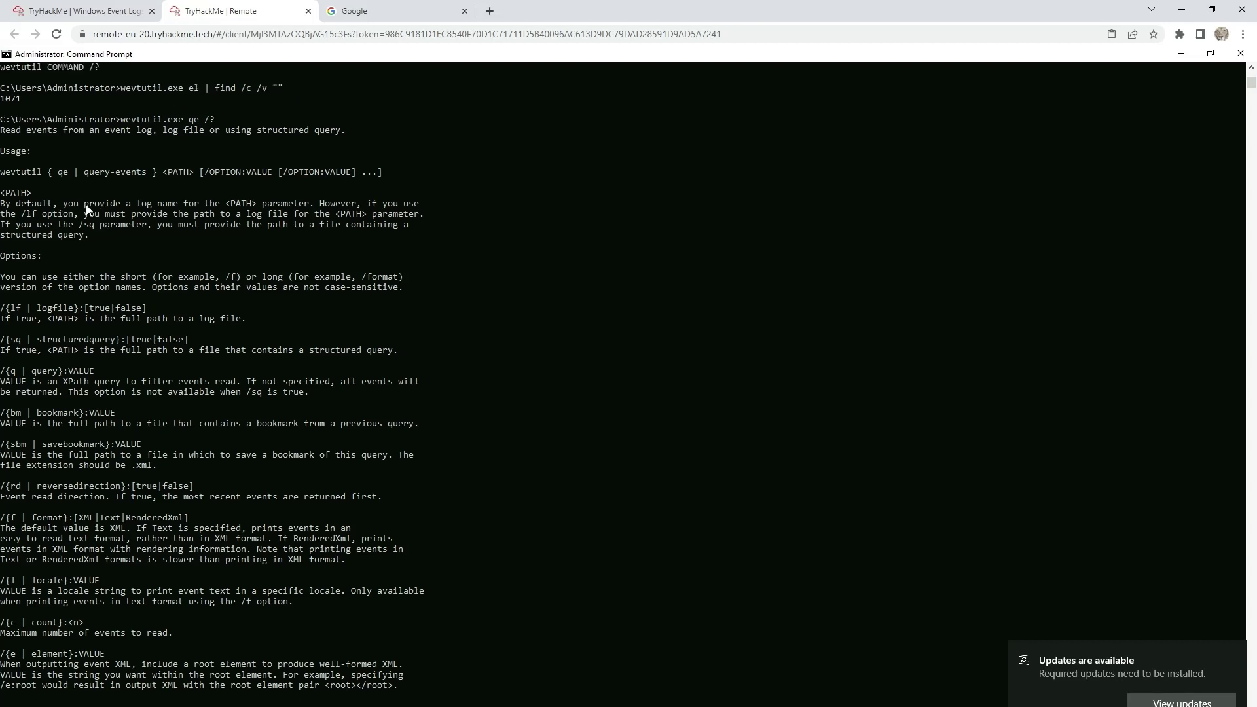
{"action": "scroll", "coordinate": [124, 208], "scroll_direction": "up", "scroll_amount": 1}
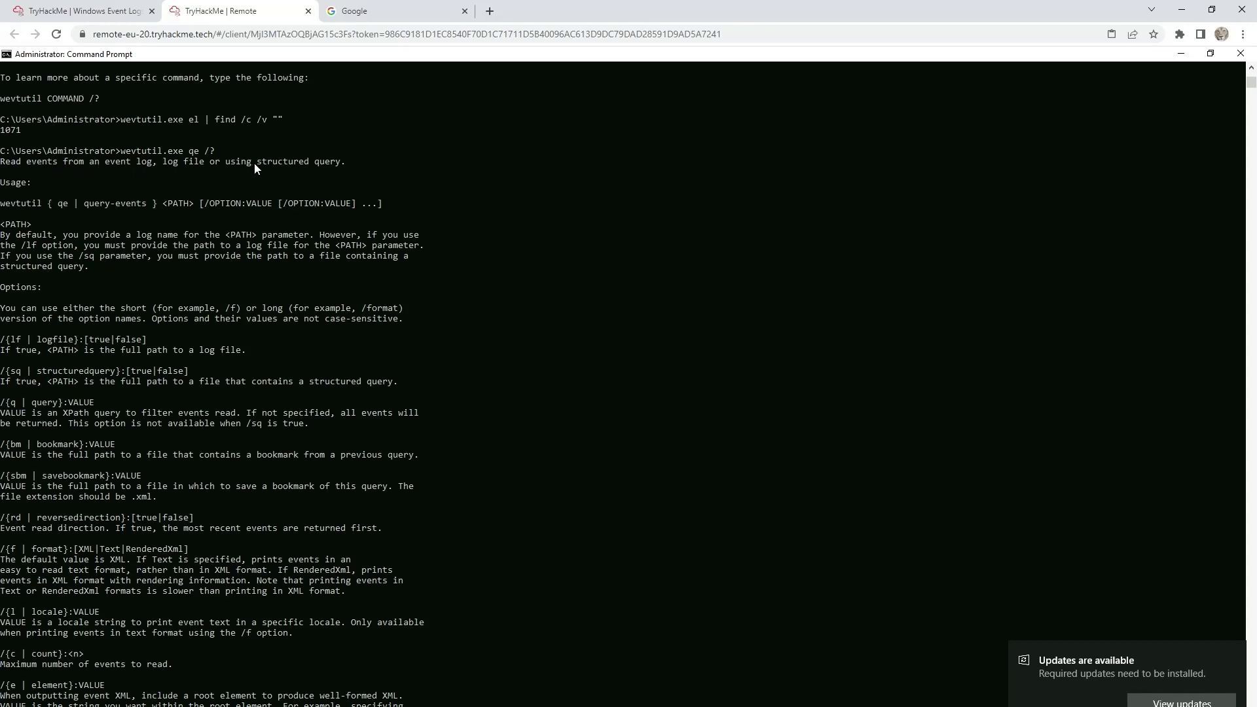
Submit "event log,log file,structured query" in the room as the event files read by the query-events command
{"action": "left_click", "coordinate": [100, 13]}
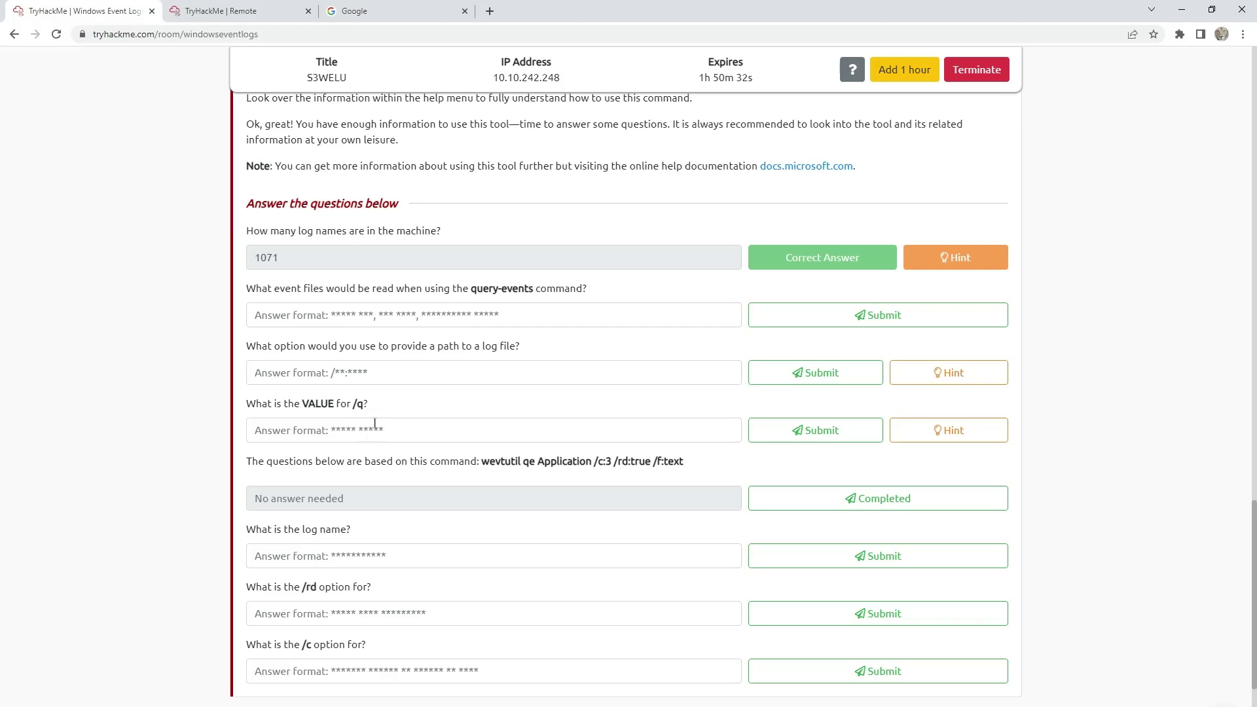
{"action": "left_click", "coordinate": [396, 322]}
{"action": "type", "text": "event"}
{"action": "type", "text": " log."}
{"action": "type", "text": "log file,"}
{"action": "type", "text": "structured query"}
{"action": "key", "text": "Return"}
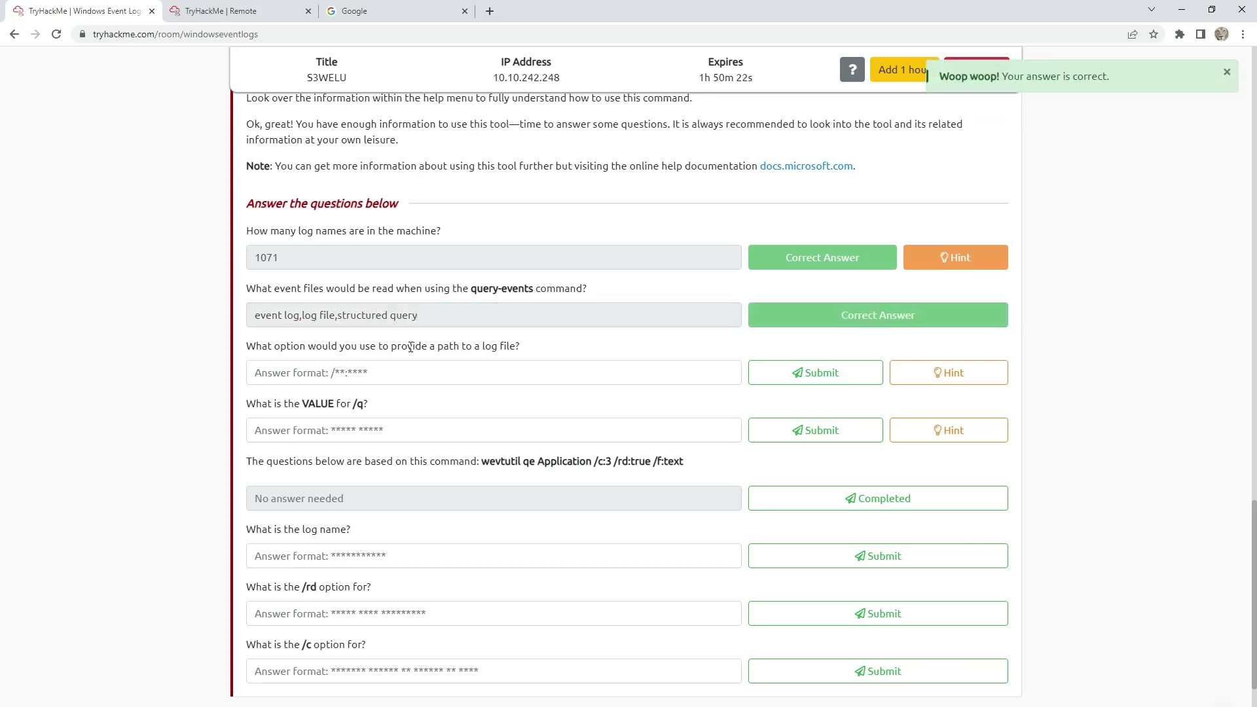
Look up the logfile option in the query-events help and submit /lf:true as the option for providing a log file path
{"action": "left_click", "coordinate": [221, 11]}
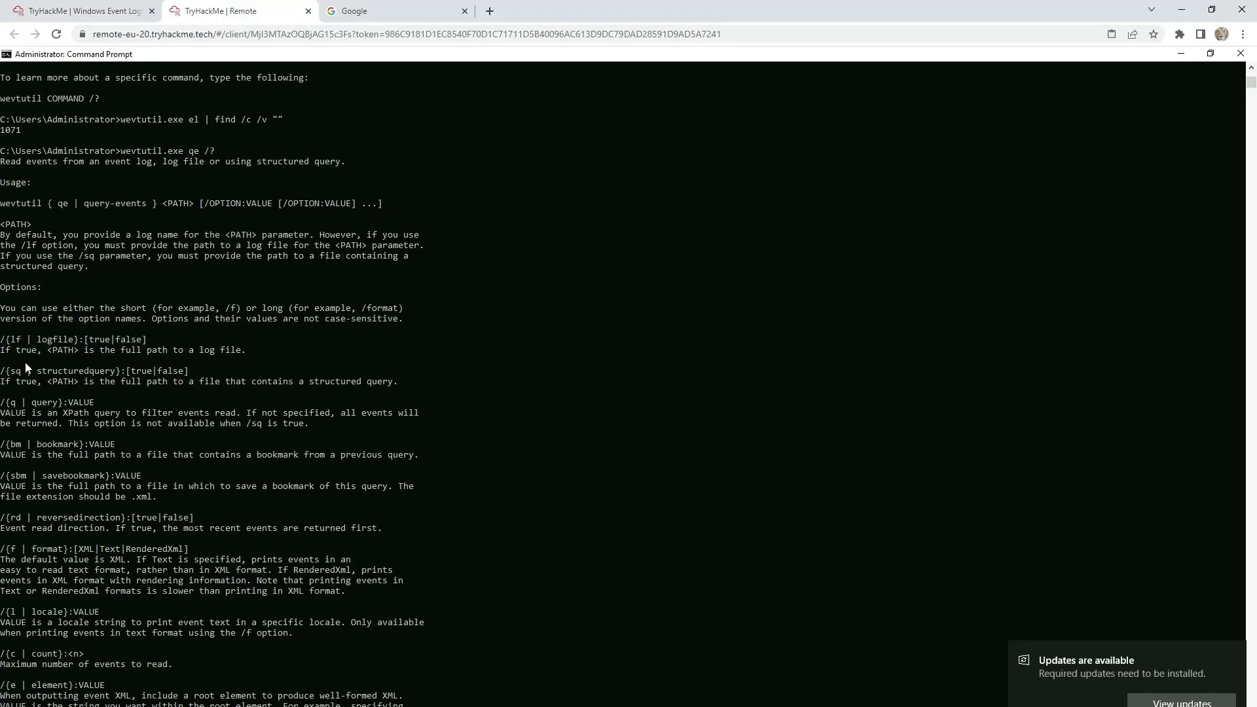
{"action": "left_click", "coordinate": [59, 339]}
{"action": "left_click_drag", "start_coordinate": [83, 341], "coordinate": [109, 341]}
{"action": "left_click", "coordinate": [112, 340]}
{"action": "left_click", "coordinate": [85, 11]}
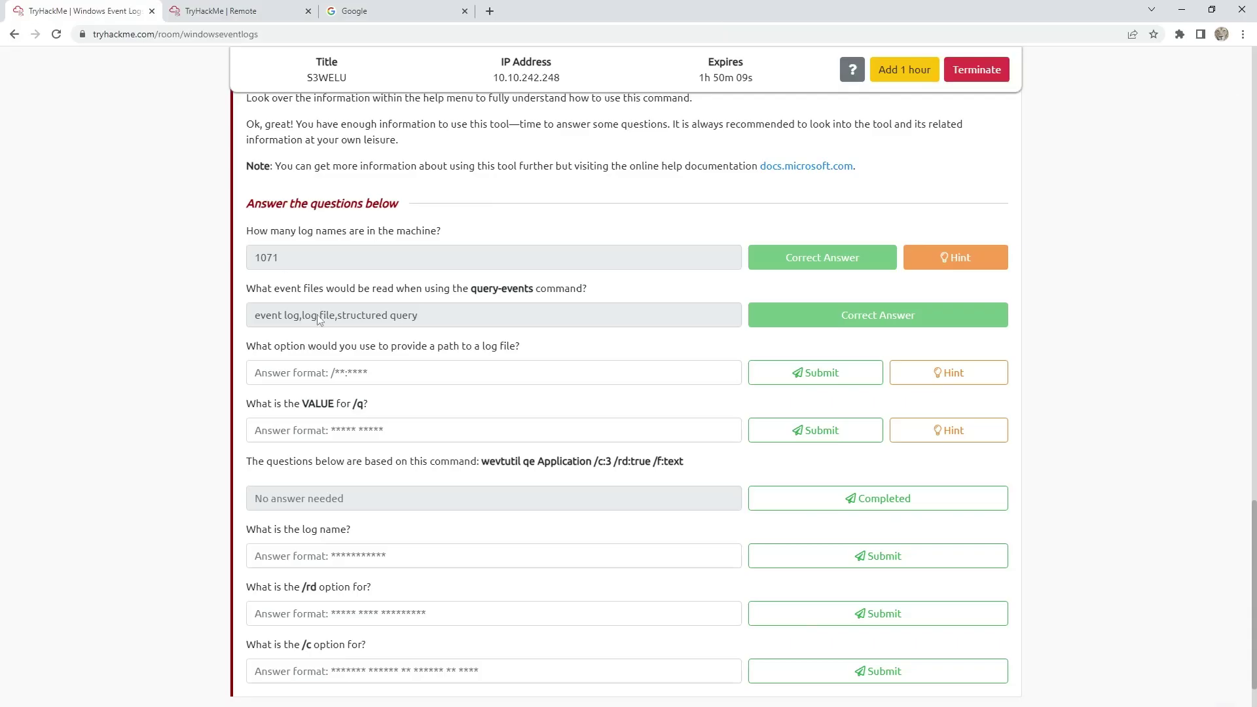
{"action": "left_click", "coordinate": [379, 371]}
{"action": "type", "text": "/lf:true"}
{"action": "key", "text": "Return"}
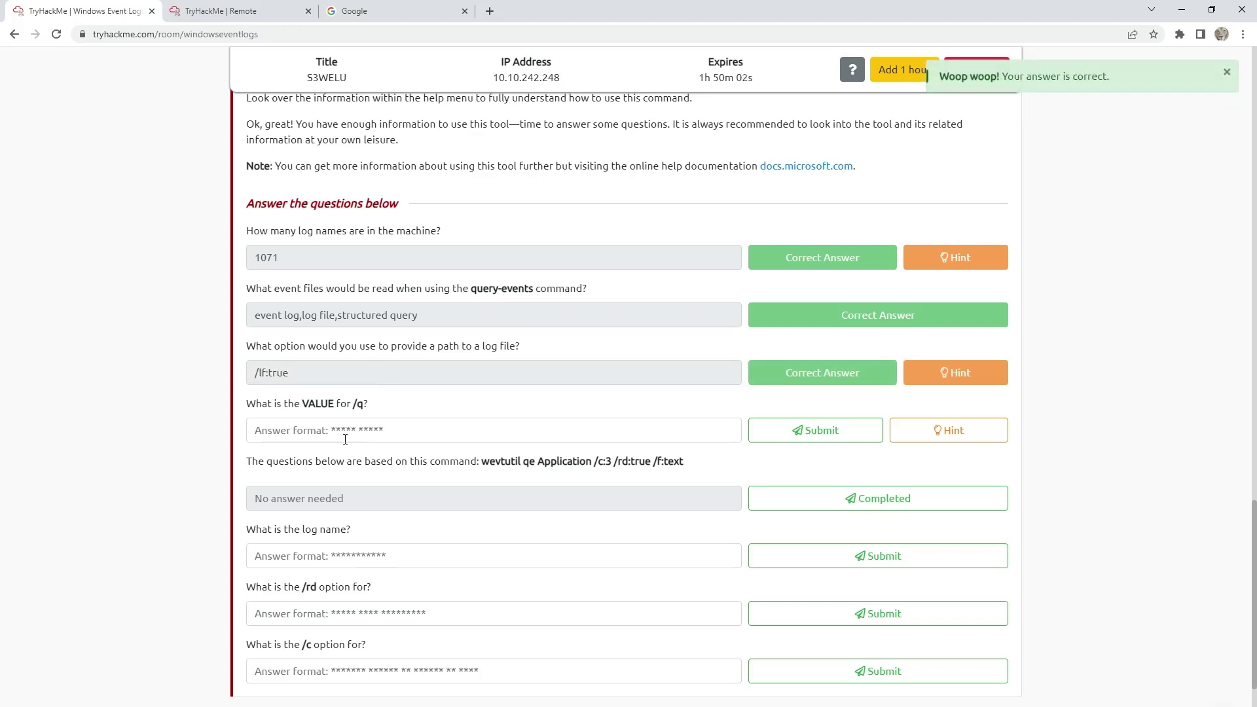
Copy "XPath query" from the query-events help and submit it in the room as the VALUE for /q
{"action": "left_click", "coordinate": [216, 11]}
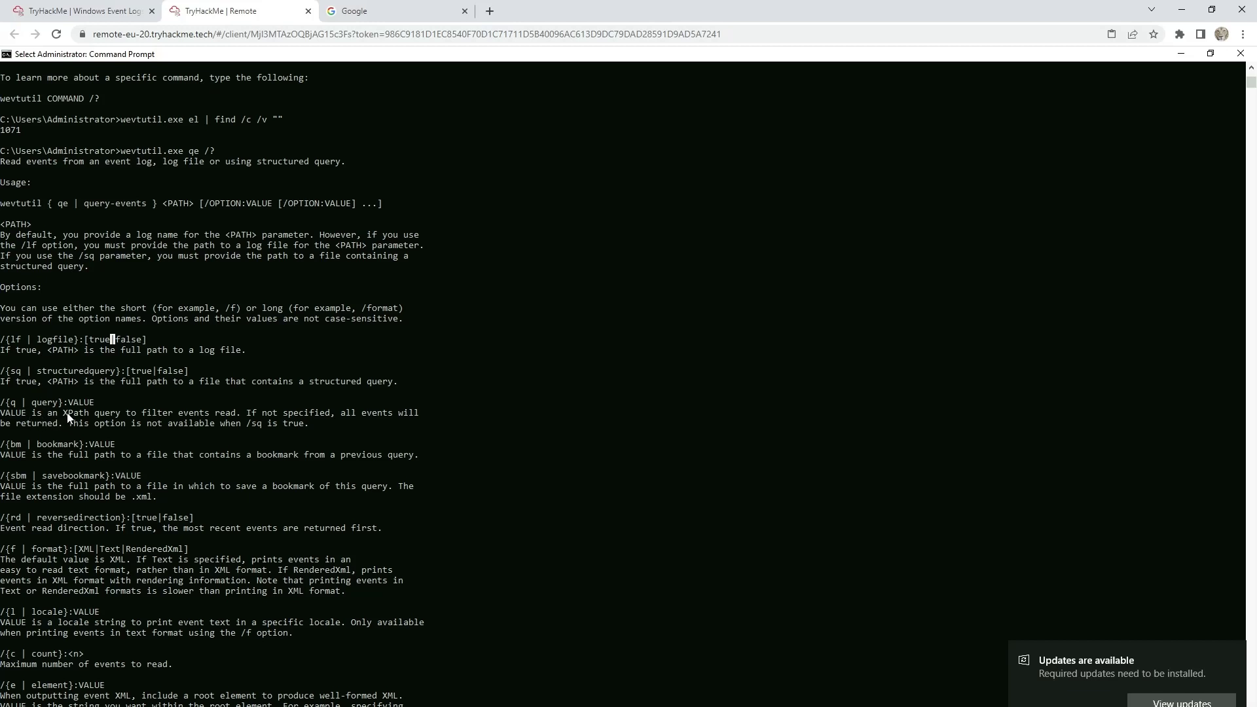
{"action": "left_click_drag", "start_coordinate": [63, 414], "coordinate": [116, 417]}
{"action": "key", "text": "ctrl+c"}
{"action": "left_click", "coordinate": [38, 11]}
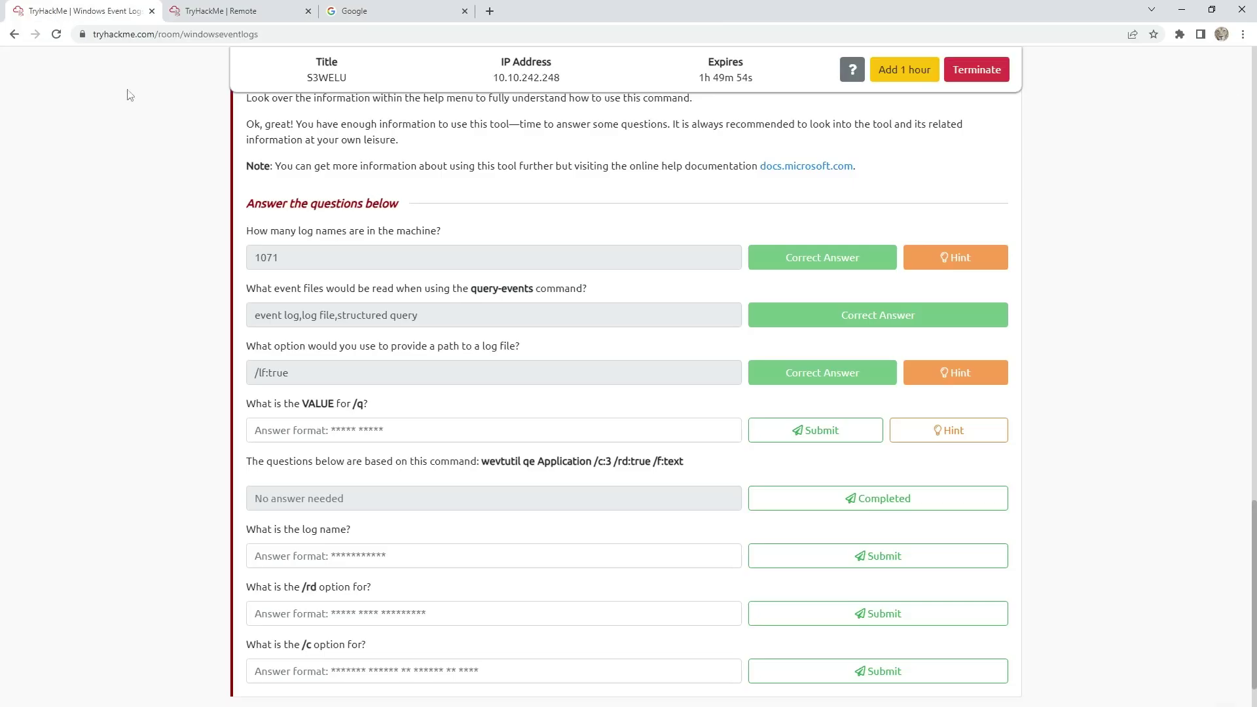
{"action": "left_click", "coordinate": [340, 432]}
{"action": "key", "text": "ctrl+v"}
{"action": "left_click", "coordinate": [751, 440]}
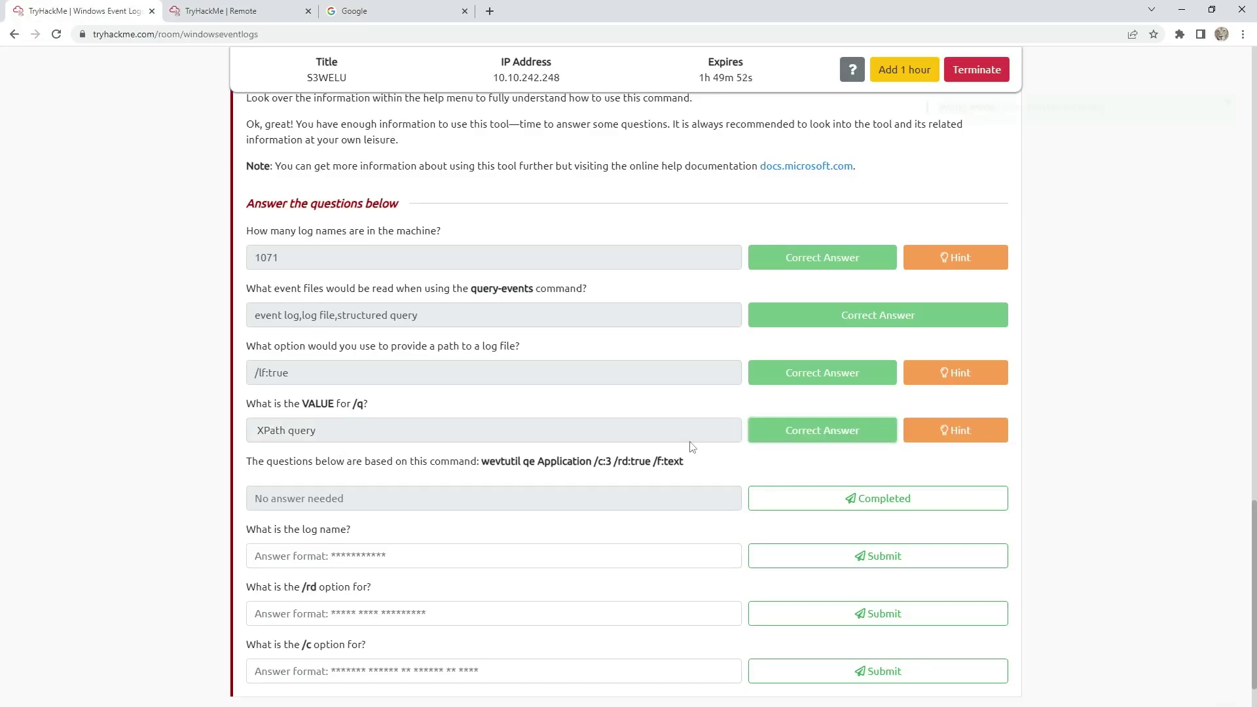
Examine the command wevtutil qe Application /c:3 /rd:true /f:text that the remaining Task 3 questions are based on
{"action": "scroll", "coordinate": [687, 439], "scroll_direction": "down", "scroll_amount": 2}
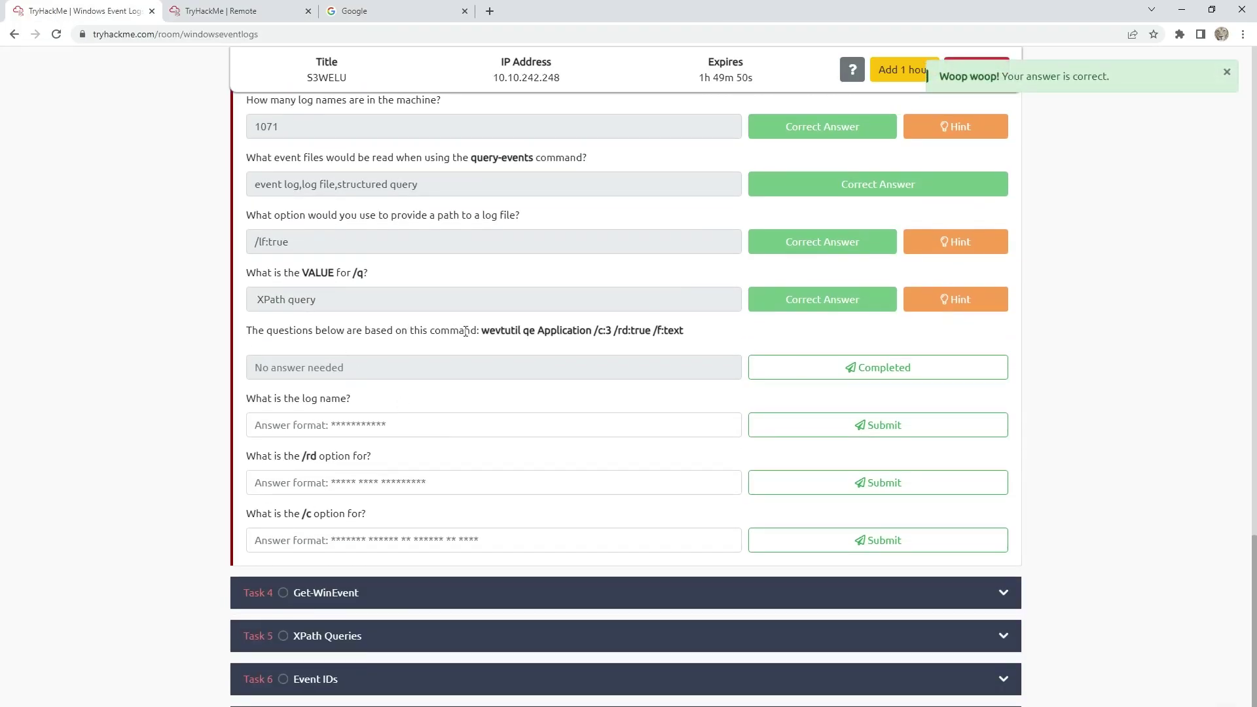
{"action": "left_click_drag", "start_coordinate": [482, 333], "coordinate": [688, 334]}
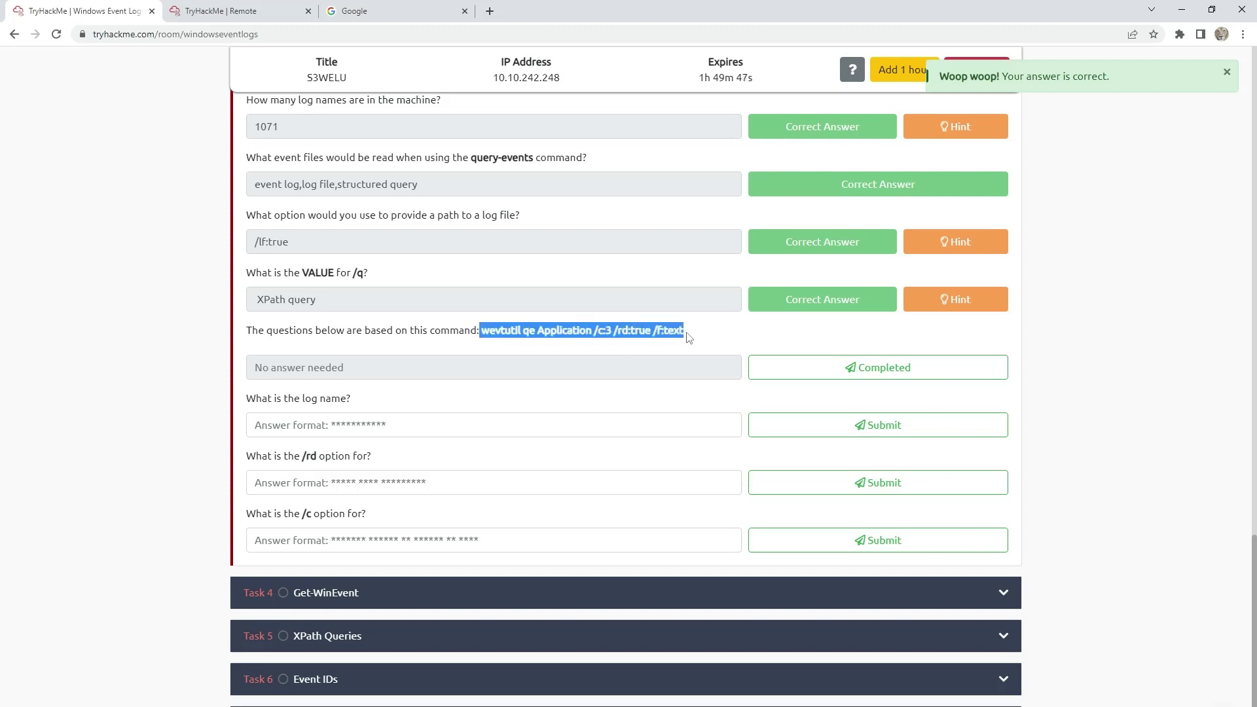
{"action": "left_click", "coordinate": [603, 330]}
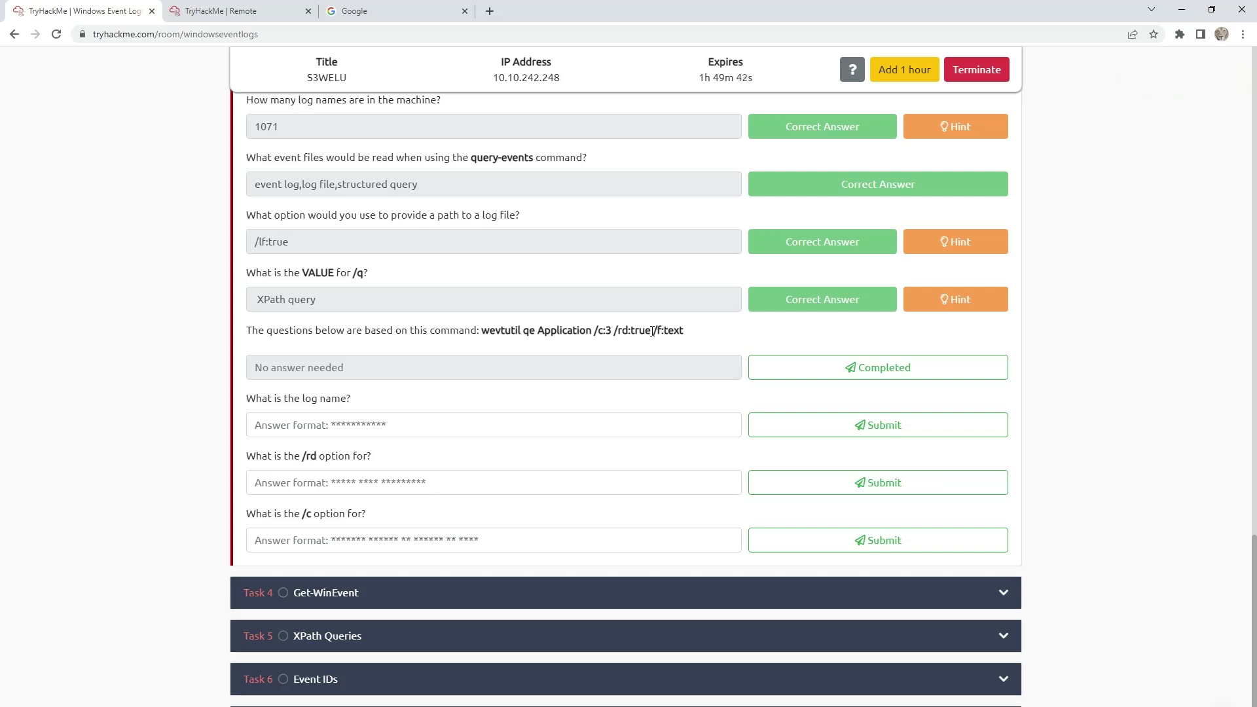
Mark the no-answer item as completed and run wevtutil qe Application /c:3 /rd:true /f:text in the remote Command Prompt
{"action": "left_click", "coordinate": [783, 371]}
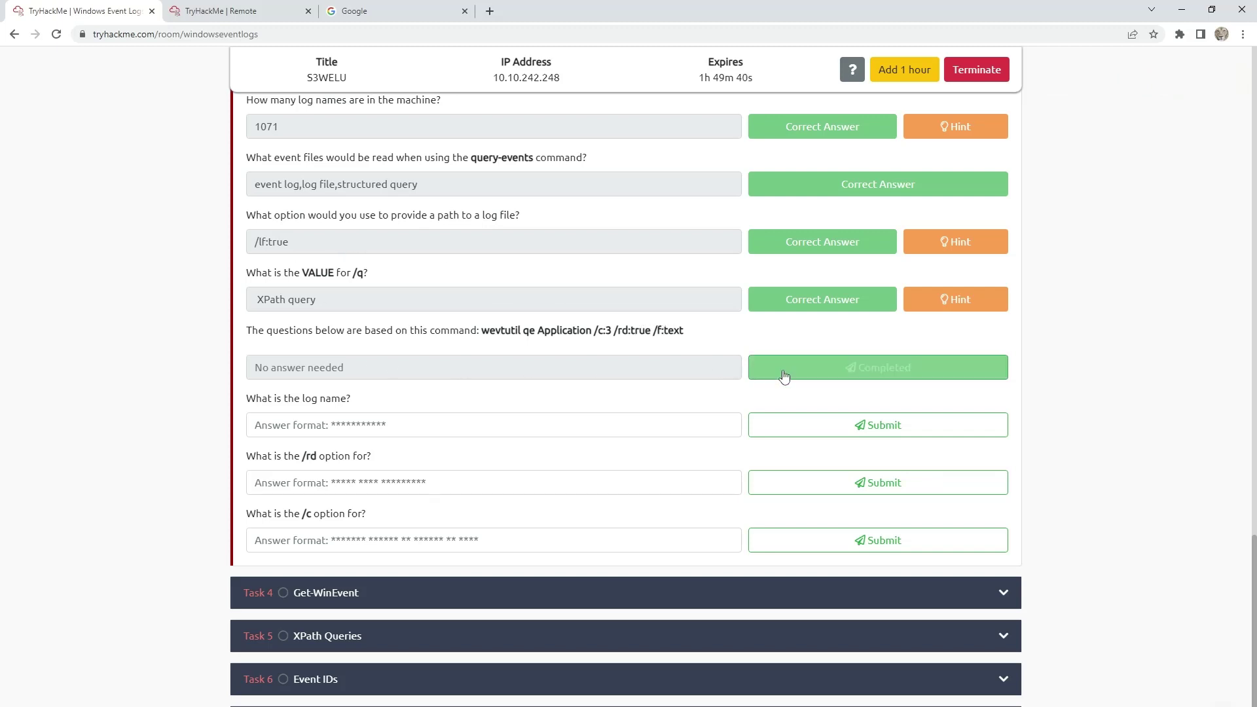
{"action": "left_click", "coordinate": [216, 10]}
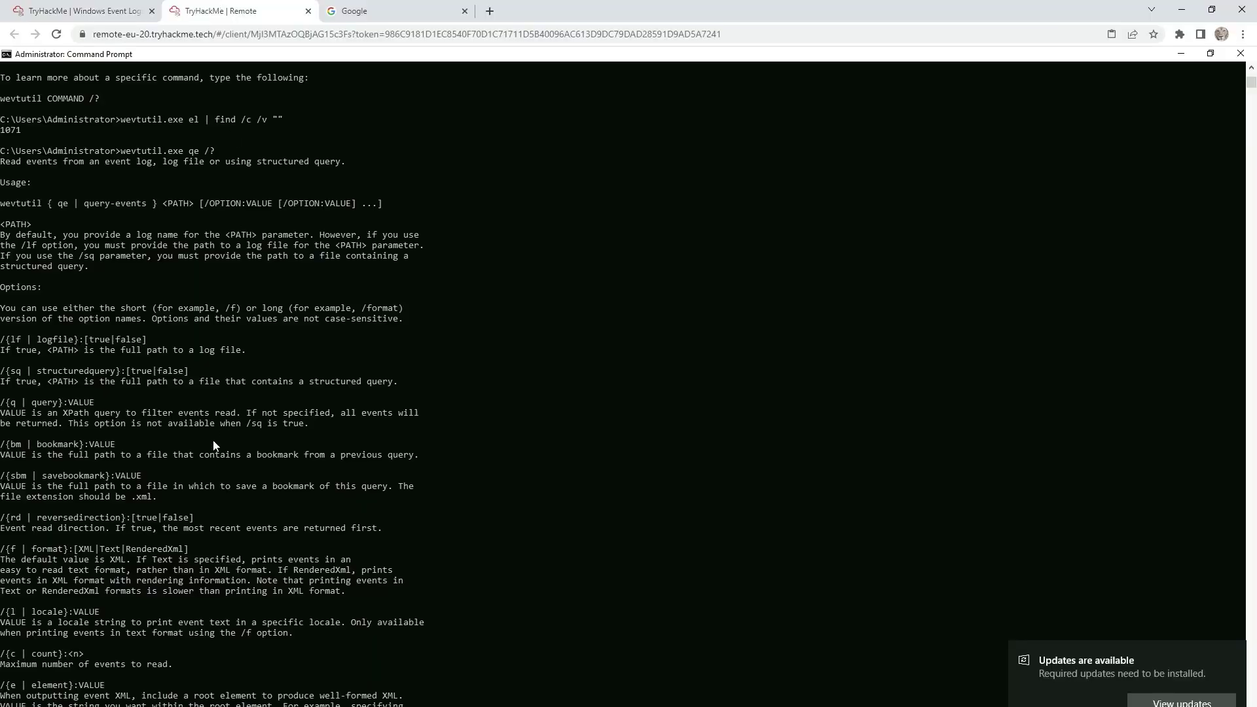
{"action": "key", "text": "ctrl+v"}
{"action": "scroll", "coordinate": [214, 443], "scroll_direction": "down", "scroll_amount": 12}
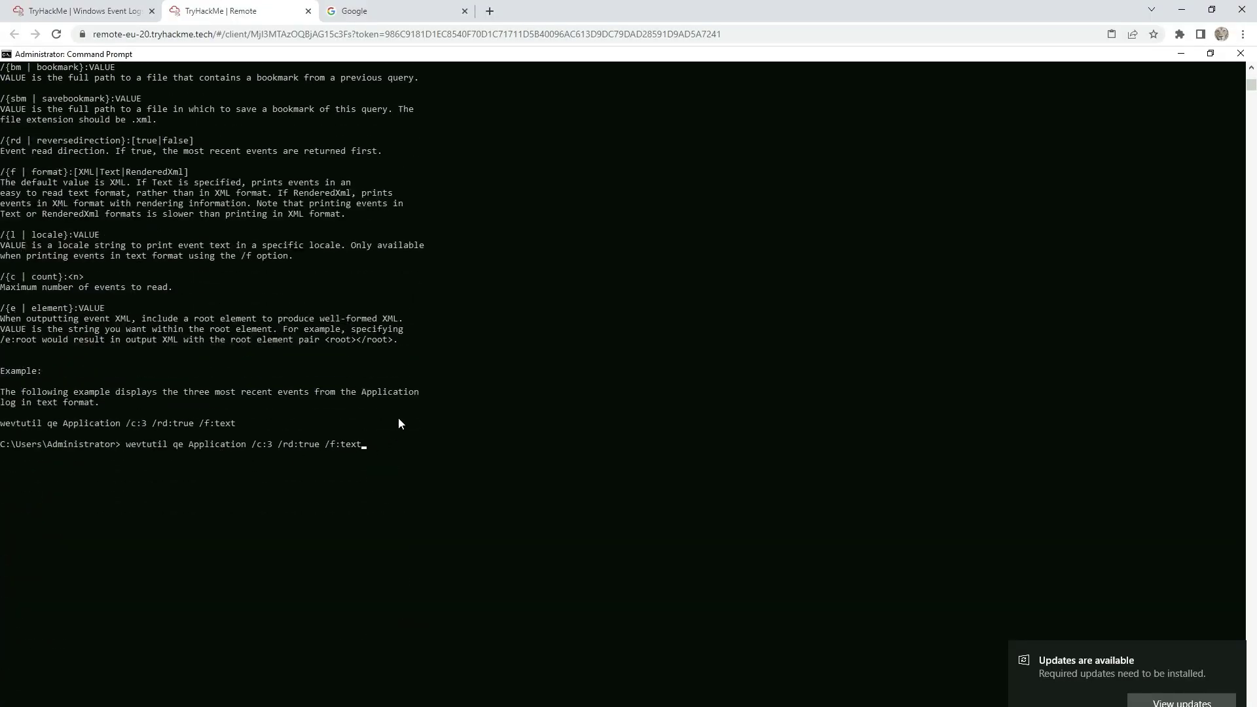
{"action": "key", "text": "Return"}
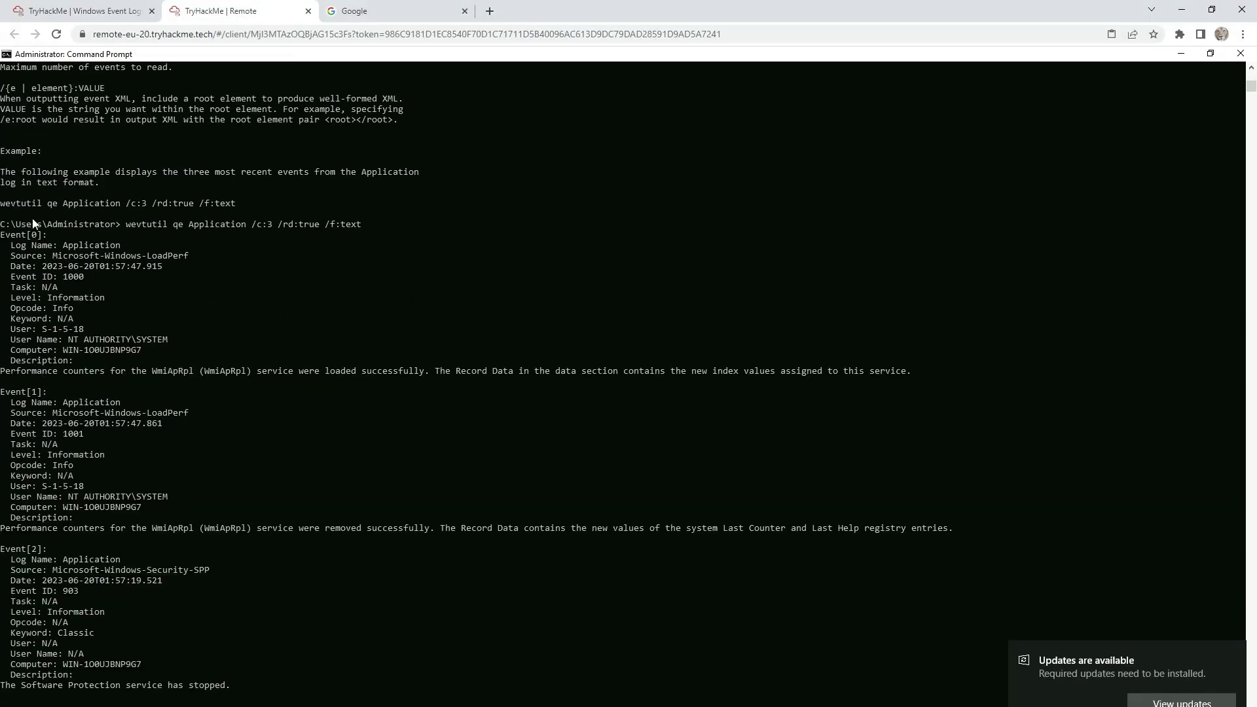
Copy "Application" from the Log Name line of the command output and submit it in the room as the log name
{"action": "left_click_drag", "start_coordinate": [125, 560], "coordinate": [60, 564]}
{"action": "key", "text": "ctrl+c"}
{"action": "left_click", "coordinate": [85, 10]}
{"action": "left_click", "coordinate": [533, 422]}
{"action": "key", "text": "ctrl+v"}
{"action": "left_click", "coordinate": [758, 426]}
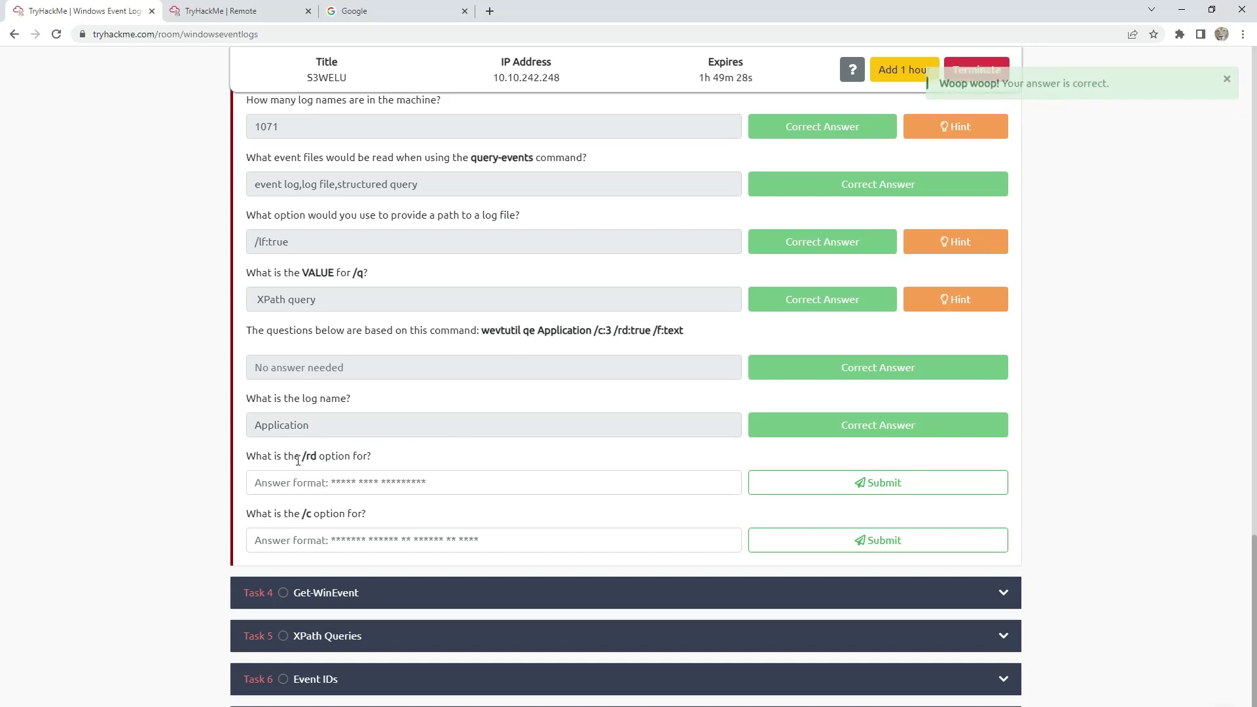
Copy "Event read direction." from the query-events help and submit it as the purpose of the /rd option
{"action": "left_click", "coordinate": [216, 10]}
{"action": "scroll", "coordinate": [122, 325], "scroll_direction": "up", "scroll_amount": 2}
{"action": "scroll", "coordinate": [122, 326], "scroll_direction": "up", "scroll_amount": 4}
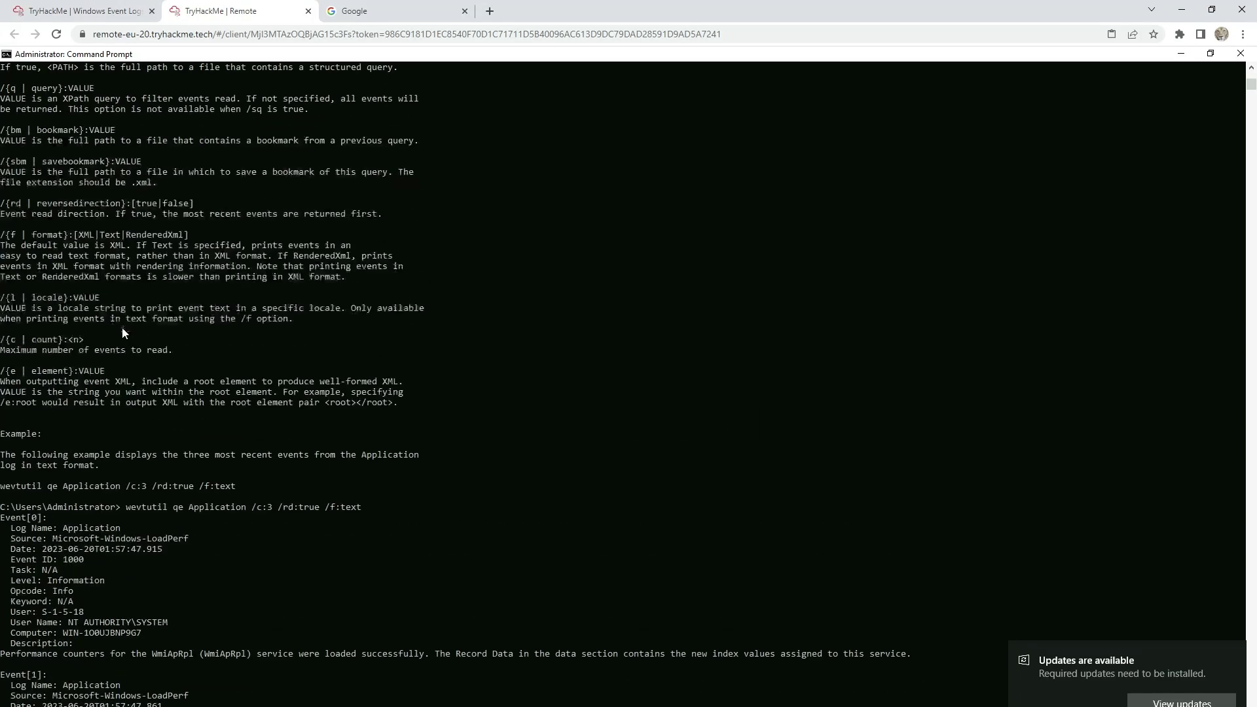
{"action": "left_click_drag", "start_coordinate": [109, 214], "coordinate": [2, 214]}
{"action": "key", "text": "ctrl+c"}
{"action": "left_click", "coordinate": [80, 11]}
{"action": "left_click", "coordinate": [363, 480]}
{"action": "key", "text": "ctrl+v"}
{"action": "left_click", "coordinate": [758, 483]}
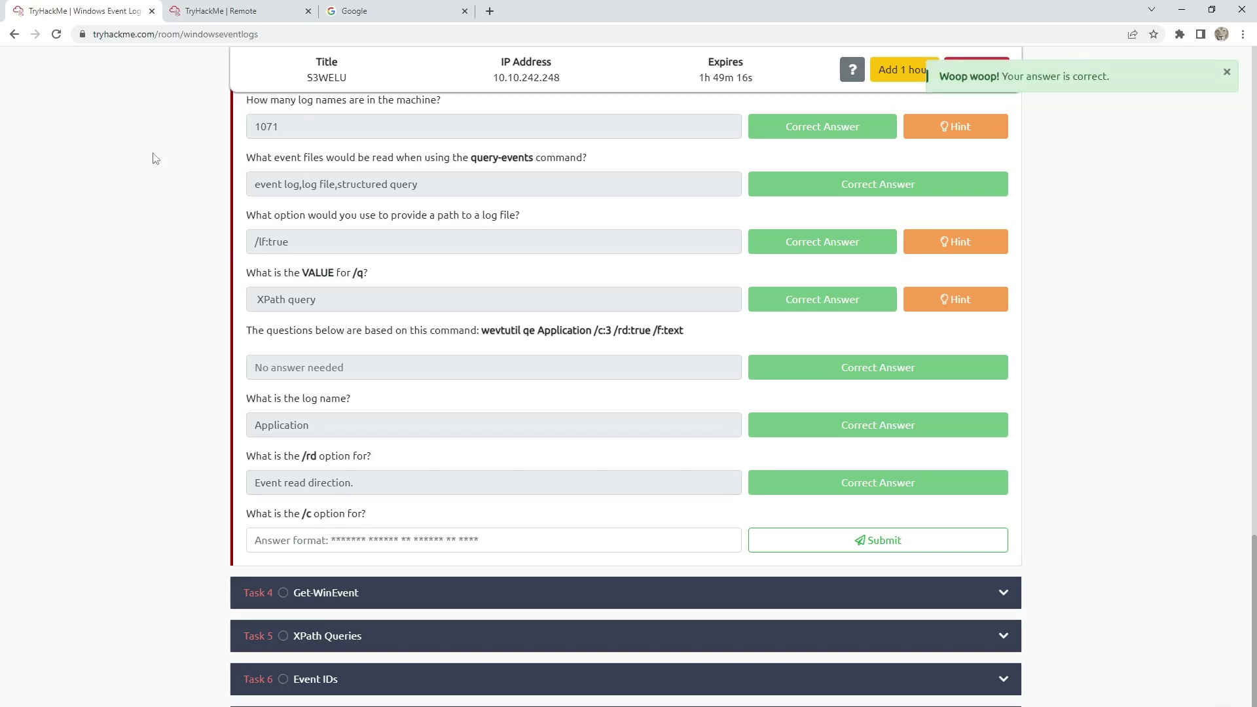
Copy "Maximum number of events to read." from the query-events help and submit it as the purpose of the /c option
{"action": "left_click", "coordinate": [221, 11]}
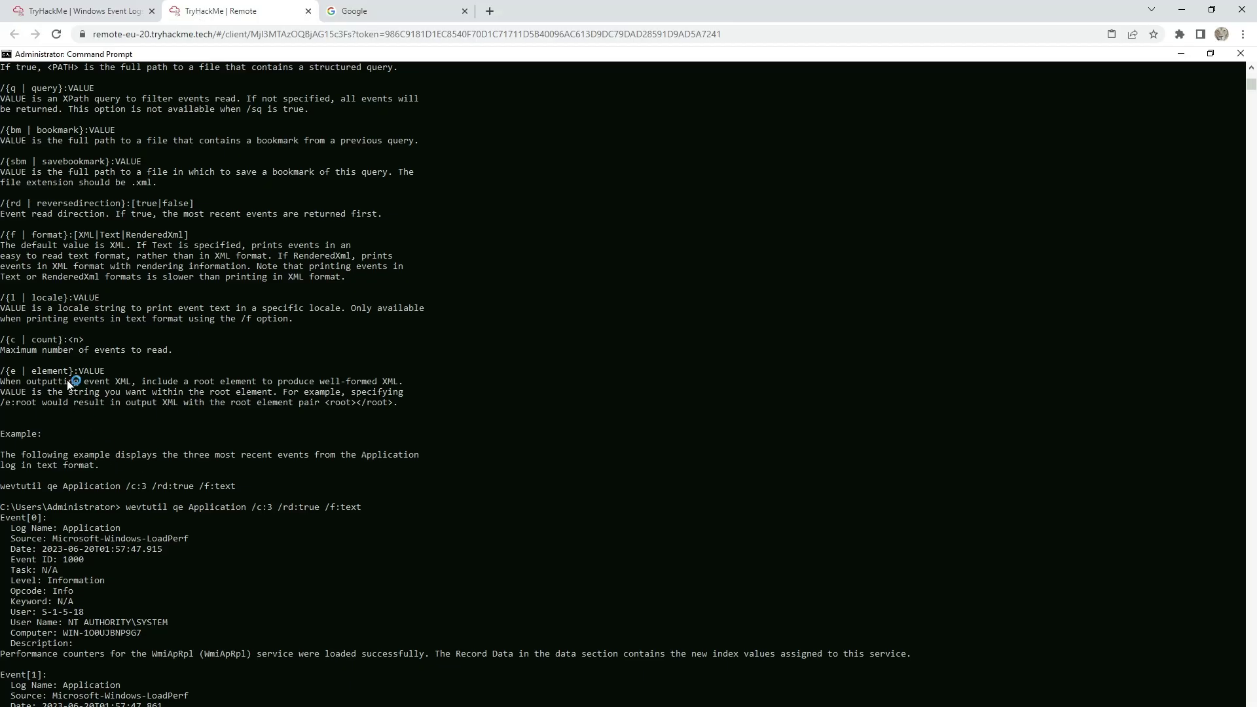
{"action": "left_click_drag", "start_coordinate": [175, 348], "coordinate": [0, 351]}
{"action": "key", "text": "ctrl+c"}
{"action": "left_click", "coordinate": [112, 6]}
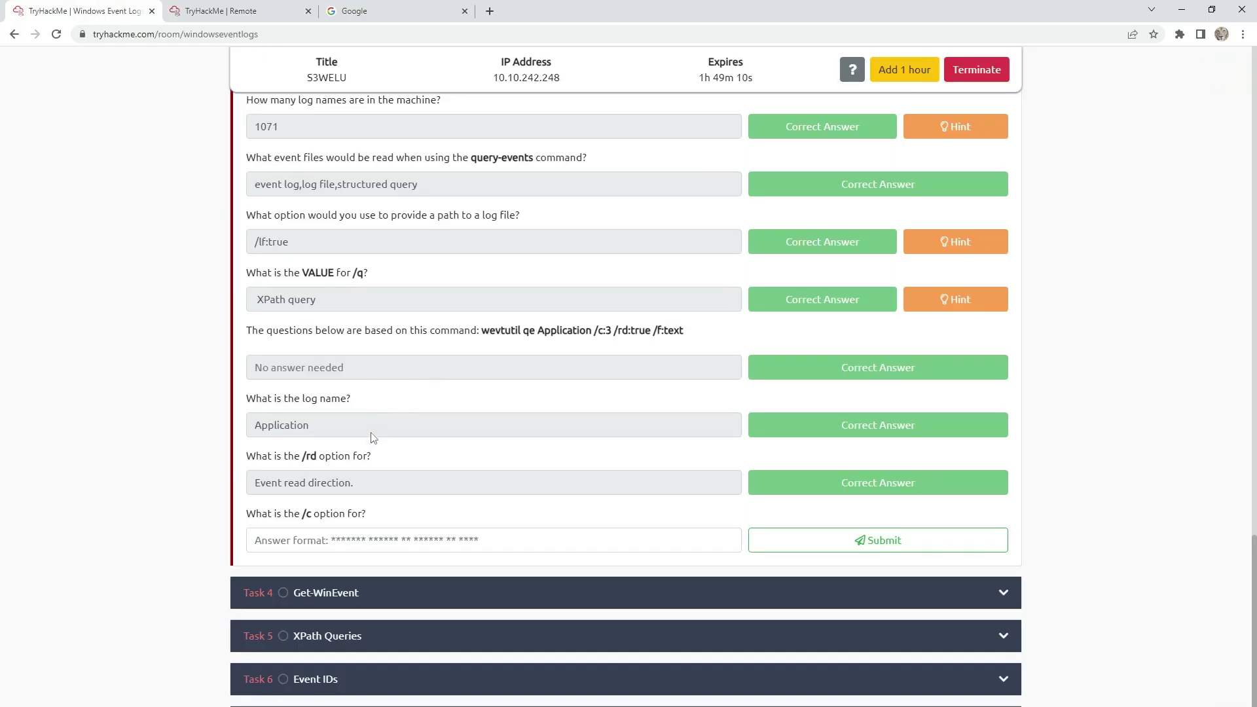
{"action": "left_click", "coordinate": [491, 541]}
{"action": "key", "text": "ctrl+v"}
{"action": "left_click", "coordinate": [810, 541]}
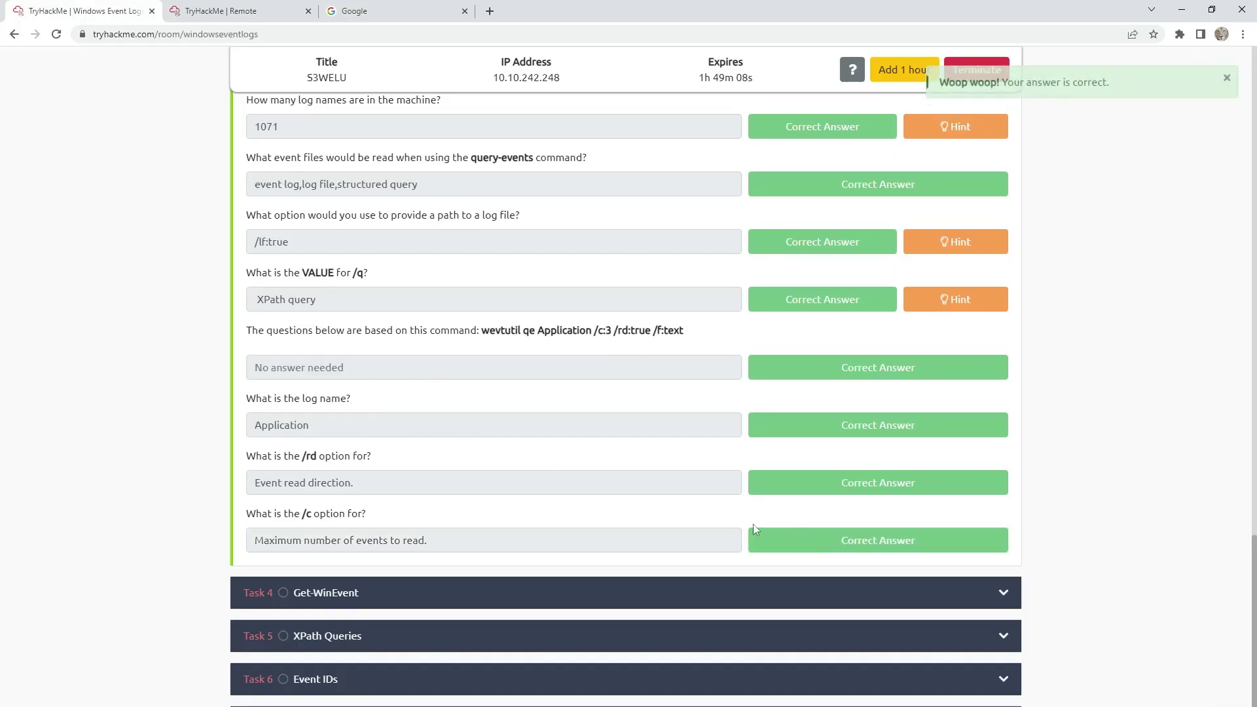
Expand Task 4, Get-WinEvent, and go to its questions
{"action": "scroll", "coordinate": [577, 470], "scroll_direction": "down", "scroll_amount": 1}
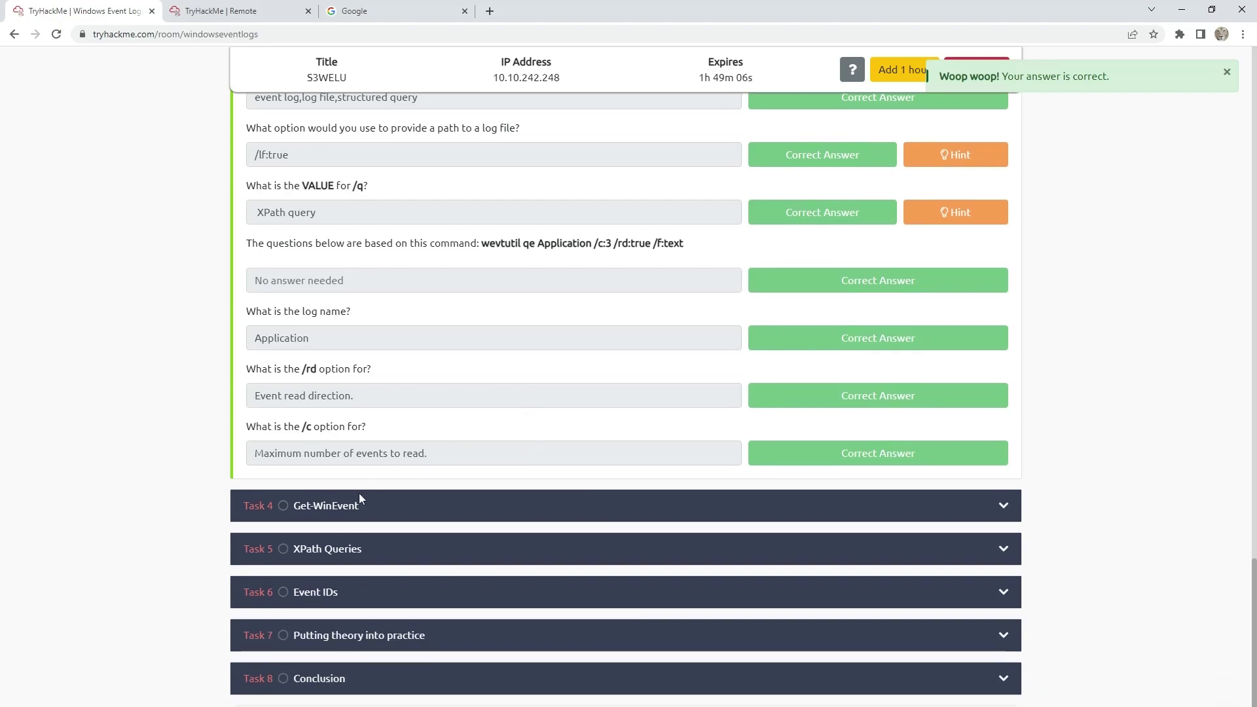
{"action": "left_click", "coordinate": [313, 508]}
{"action": "scroll", "coordinate": [403, 406], "scroll_direction": "down", "scroll_amount": 8}
{"action": "scroll", "coordinate": [411, 411], "scroll_direction": "down", "scroll_amount": 8}
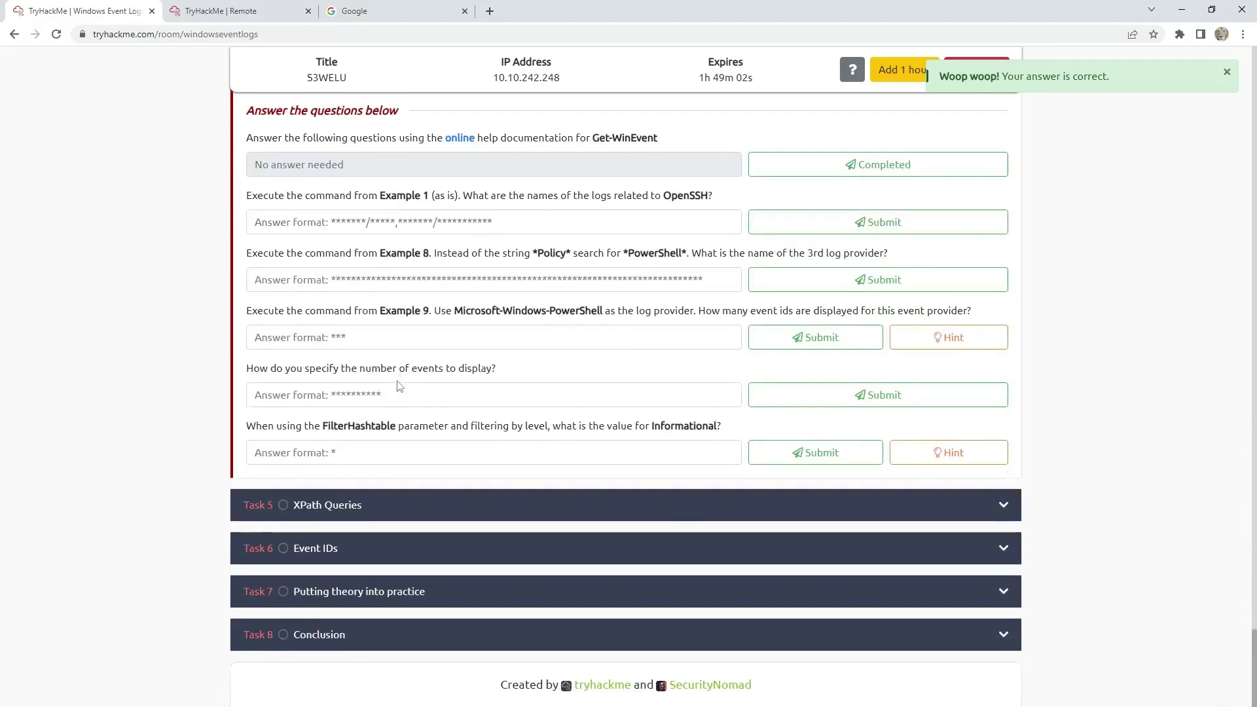
{"action": "scroll", "coordinate": [289, 343], "scroll_direction": "up", "scroll_amount": 4}
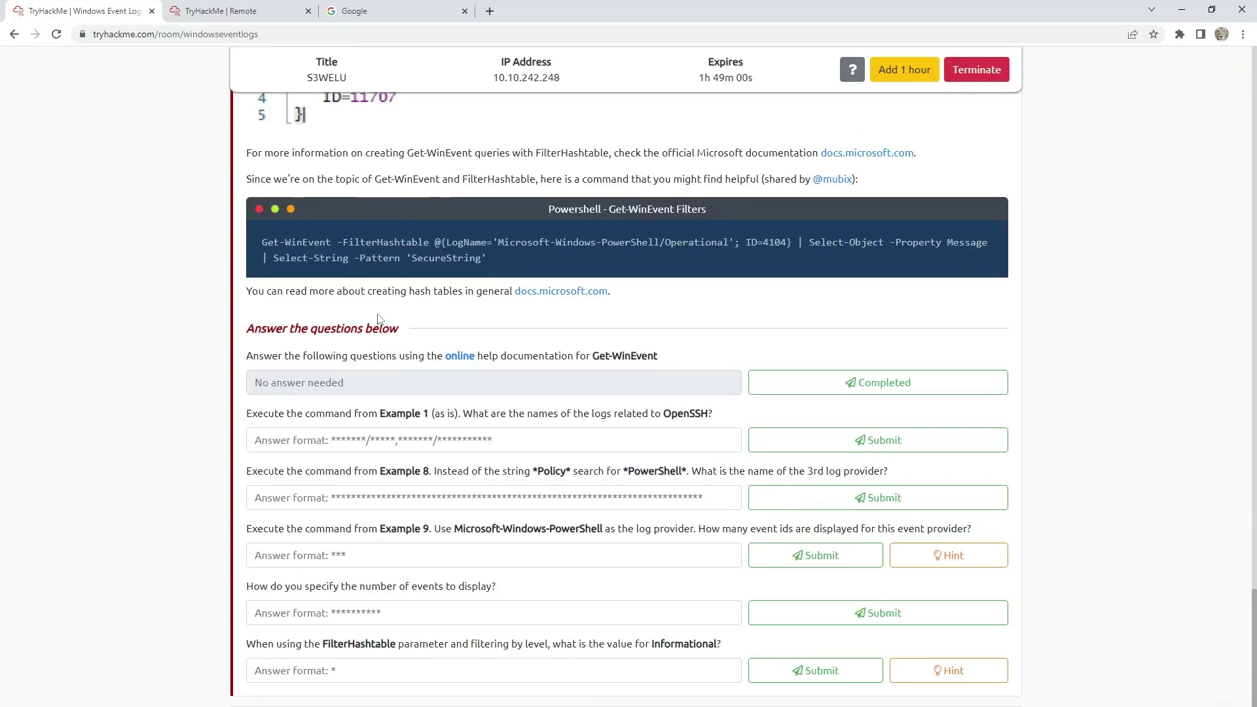
Open the linked online Get-WinEvent documentation and mark the first Task 4 question as completed in the room
{"action": "left_click_drag", "start_coordinate": [606, 357], "coordinate": [624, 358]}
{"action": "left_click", "coordinate": [292, 364]}
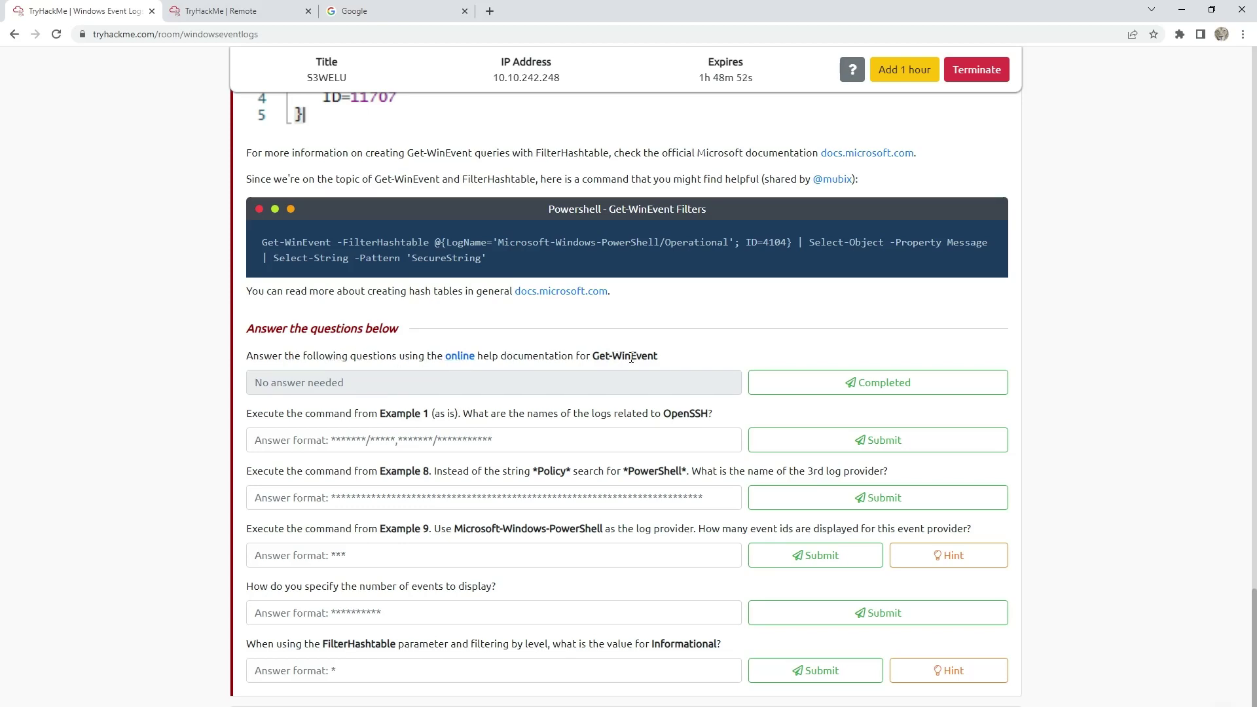
{"action": "left_click", "coordinate": [459, 356]}
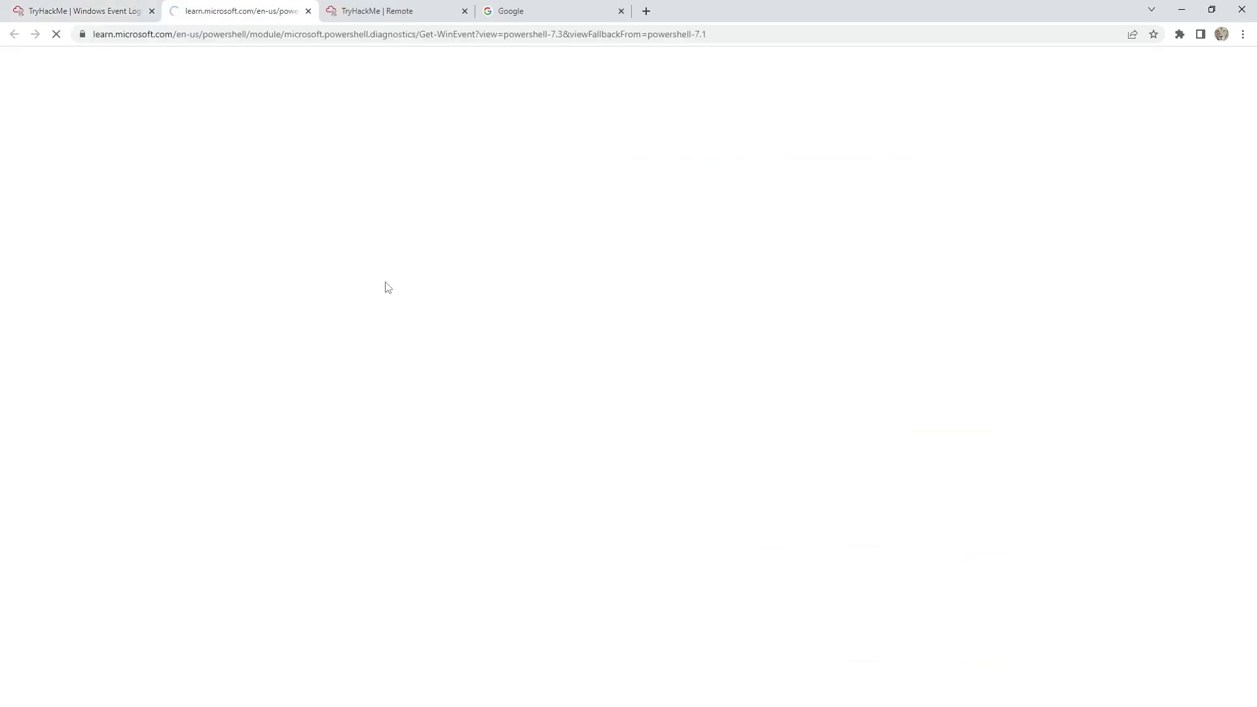
{"action": "left_click", "coordinate": [66, 11]}
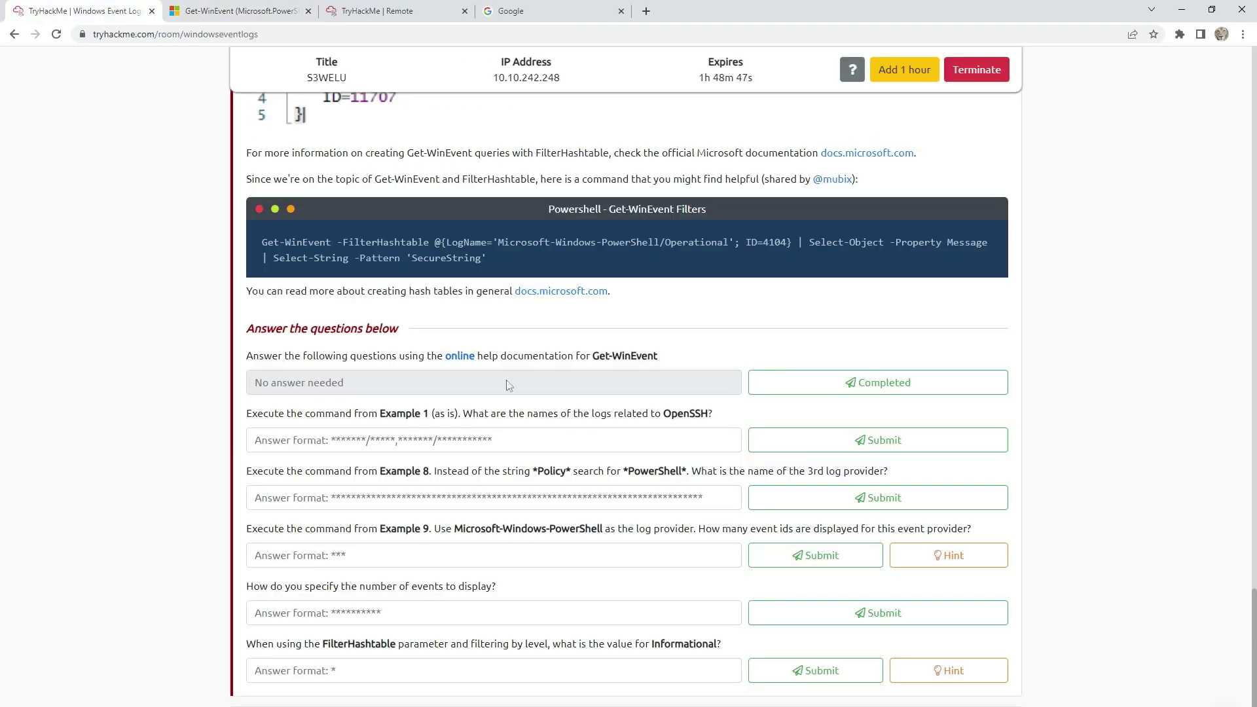
{"action": "left_click", "coordinate": [783, 391]}
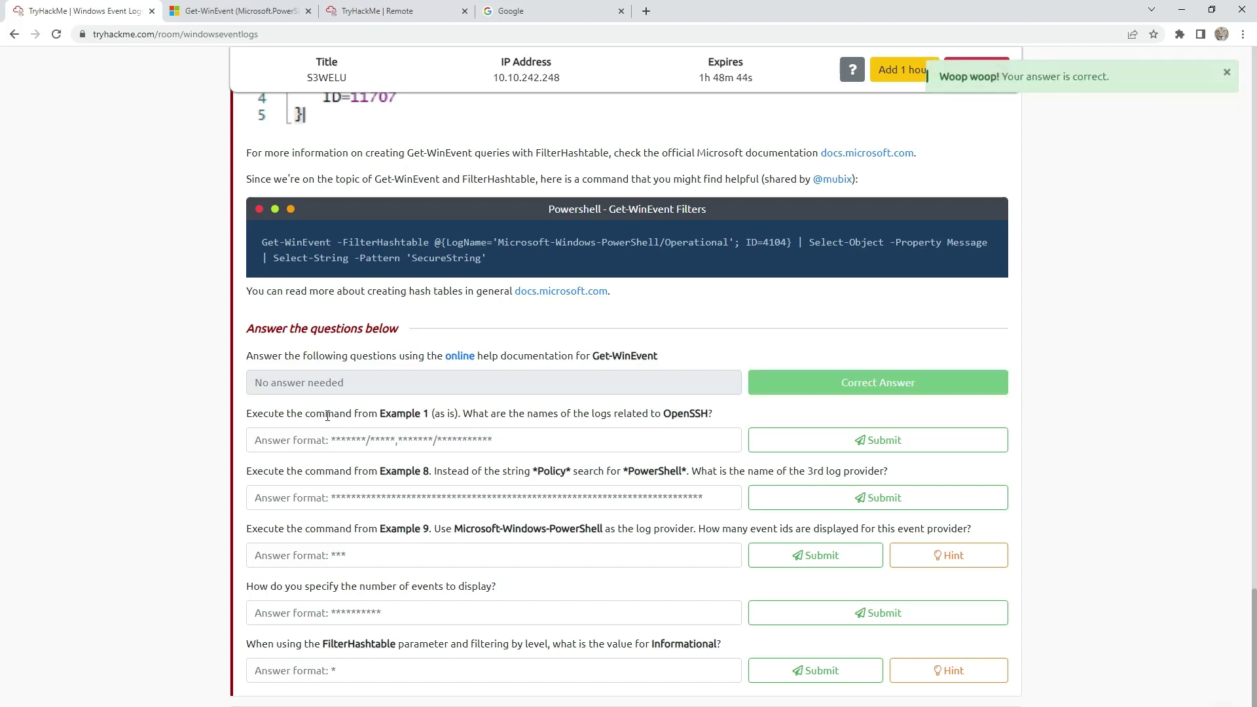
Read the OpenSSH logs question and copy the Example 1 command Get-WinEvent -ListLog * from the documentation
{"action": "left_click_drag", "start_coordinate": [385, 417], "coordinate": [633, 414]}
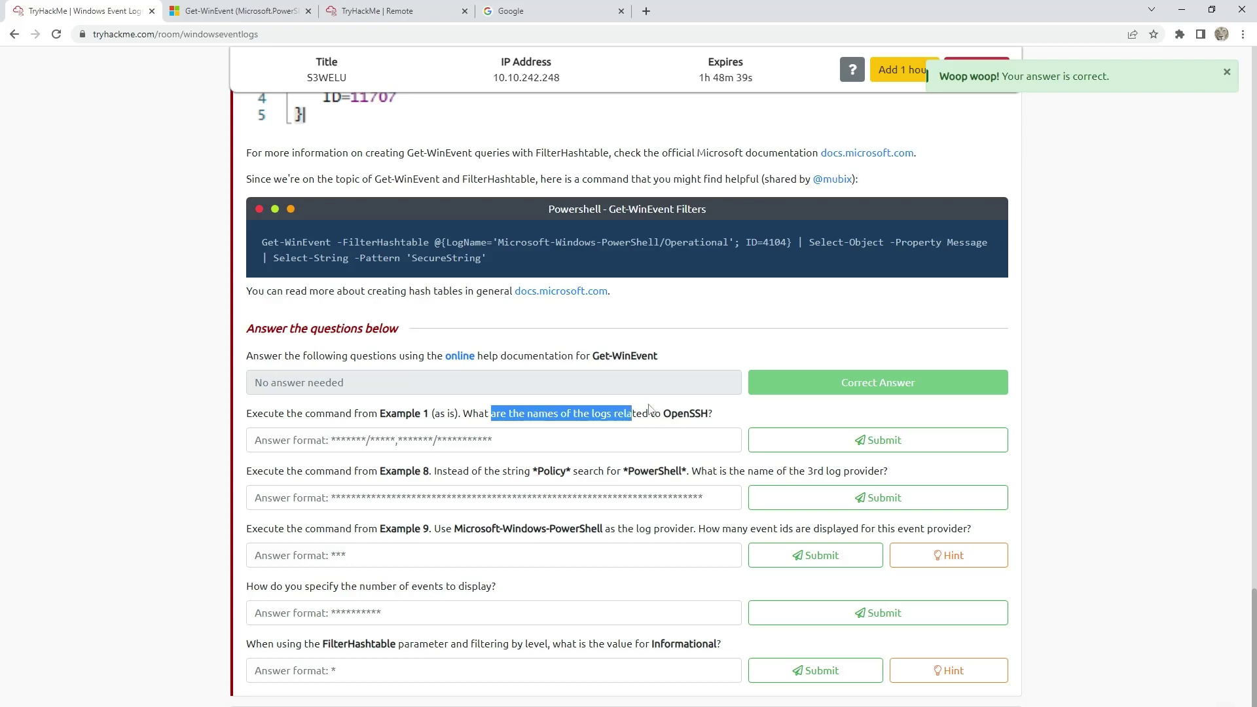
{"action": "left_click", "coordinate": [238, 11]}
{"action": "scroll", "coordinate": [438, 312], "scroll_direction": "down", "scroll_amount": 15}
{"action": "scroll", "coordinate": [438, 312], "scroll_direction": "down", "scroll_amount": 9}
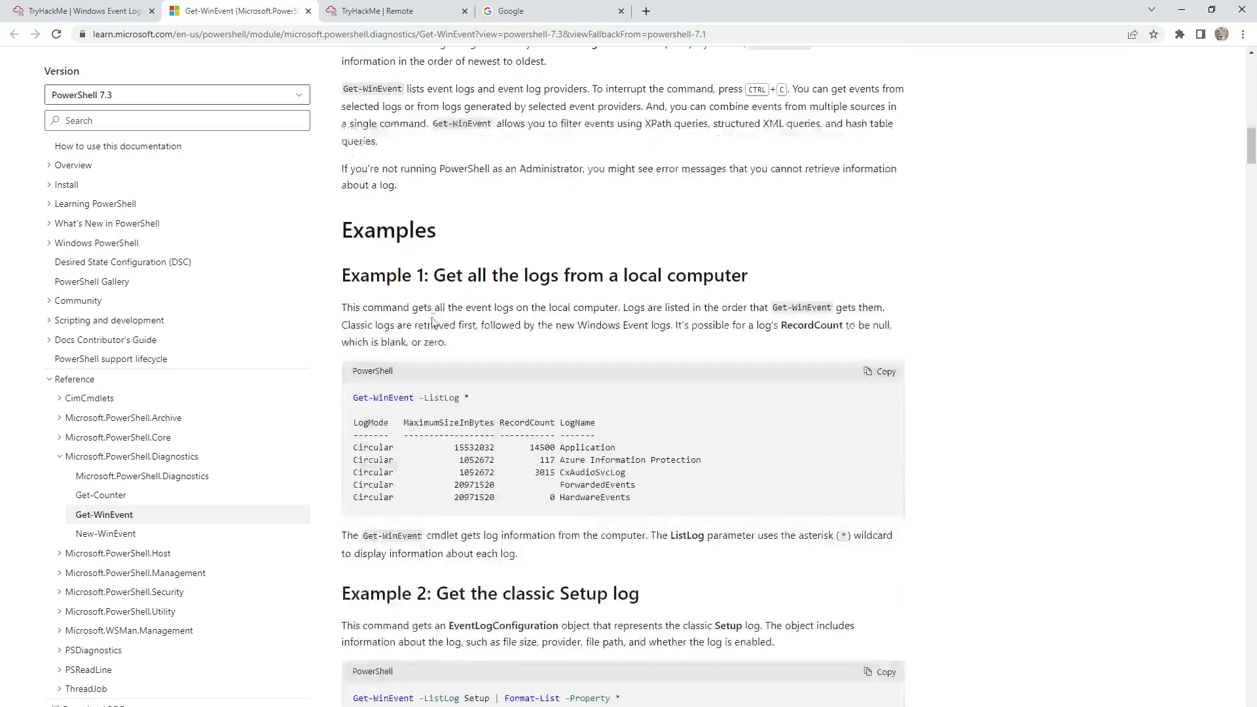
{"action": "left_click_drag", "start_coordinate": [473, 357], "coordinate": [352, 360]}
{"action": "key", "text": "ctrl+c"}
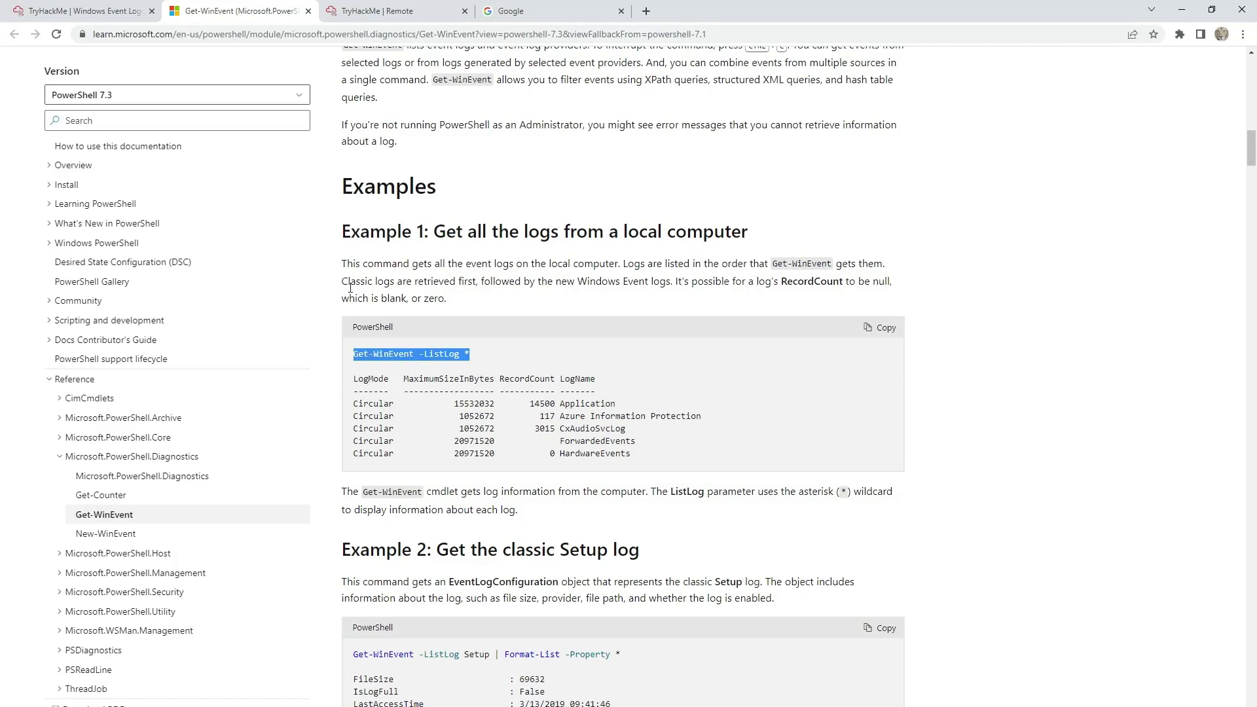
Try to run Get-WinEvent -ListLog * in the remote Command Prompt, and close that window
{"action": "left_click", "coordinate": [65, 11]}
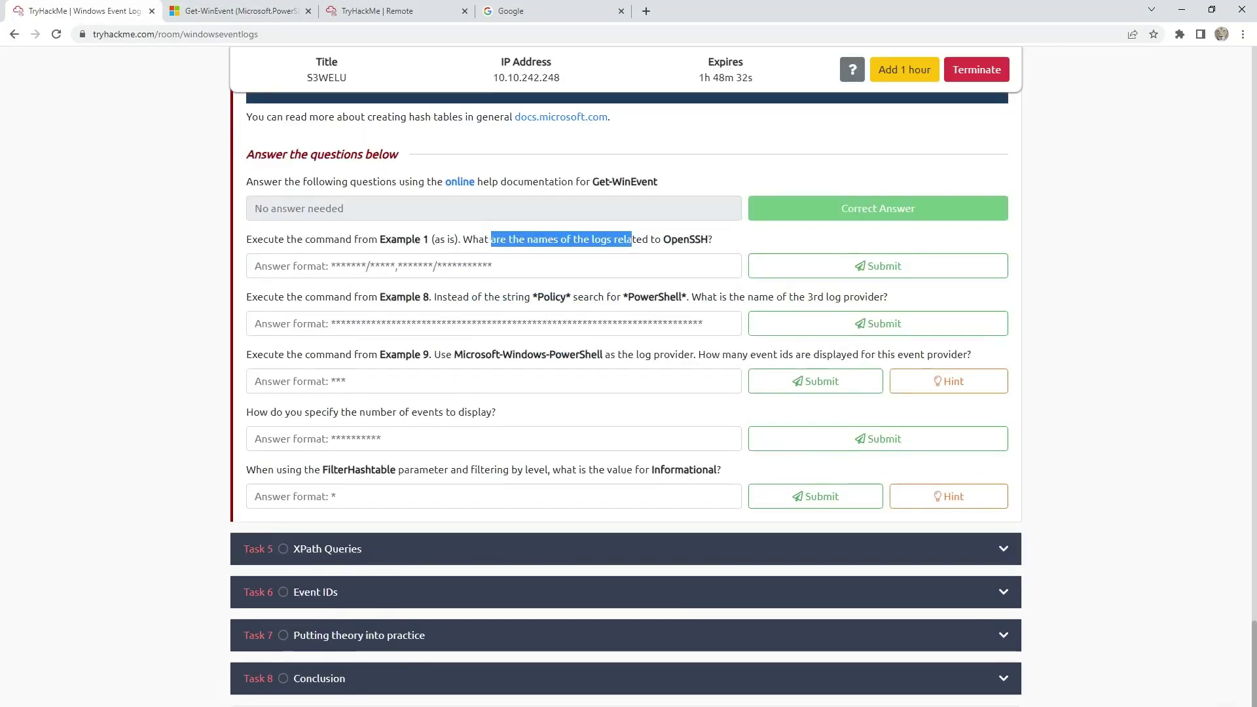
{"action": "left_click_drag", "start_coordinate": [393, 11], "coordinate": [242, 11]}
{"action": "scroll", "coordinate": [261, 591], "scroll_direction": "down", "scroll_amount": 14}
{"action": "key", "text": "ctrl+v"}
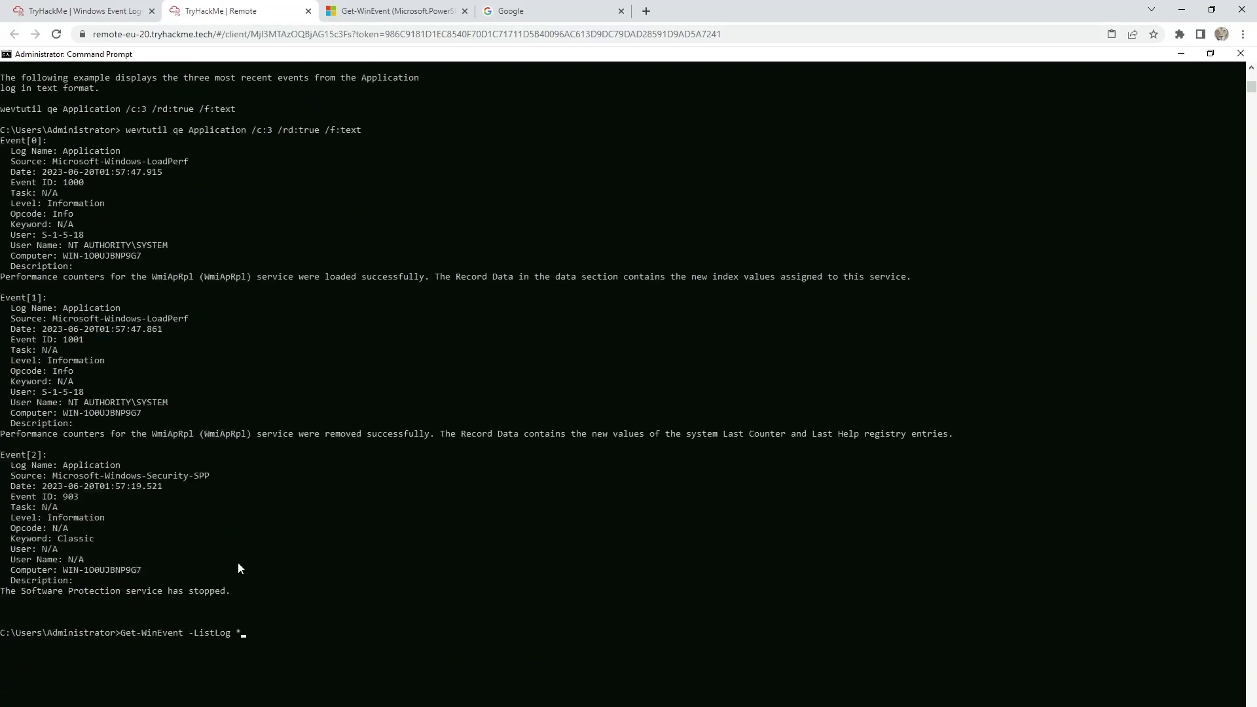
{"action": "key", "text": "Return"}
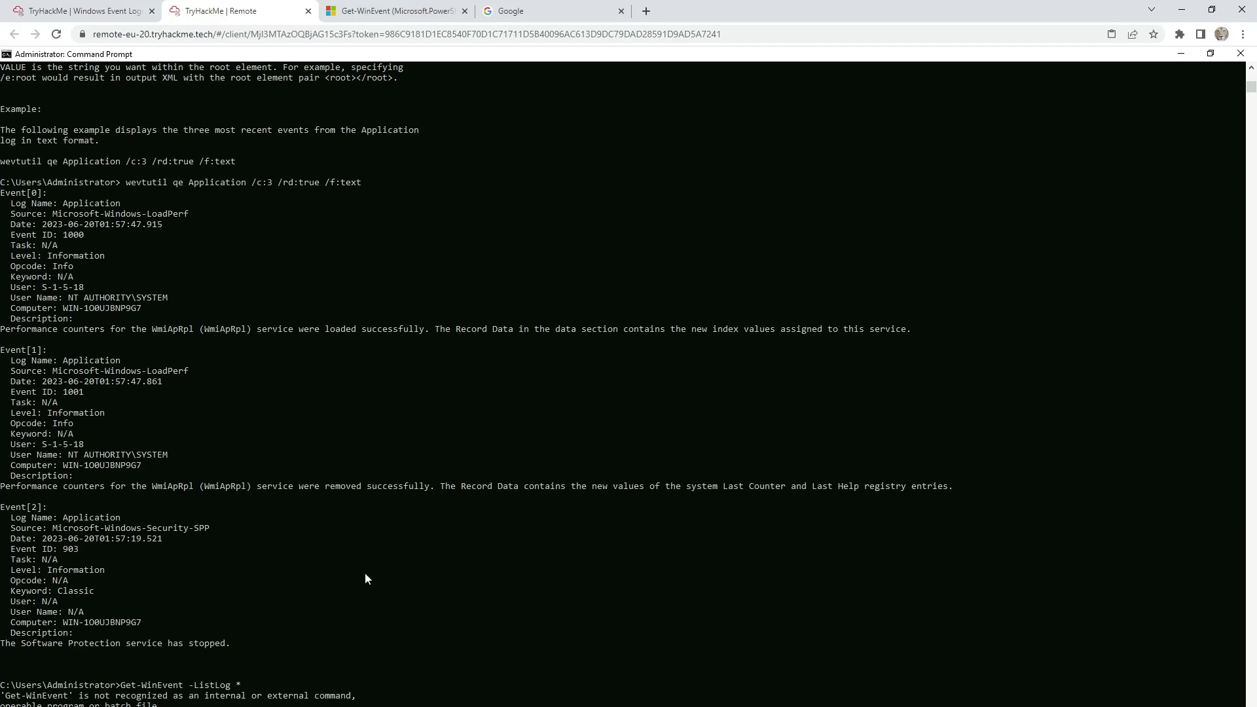
{"action": "left_click", "coordinate": [1239, 55]}
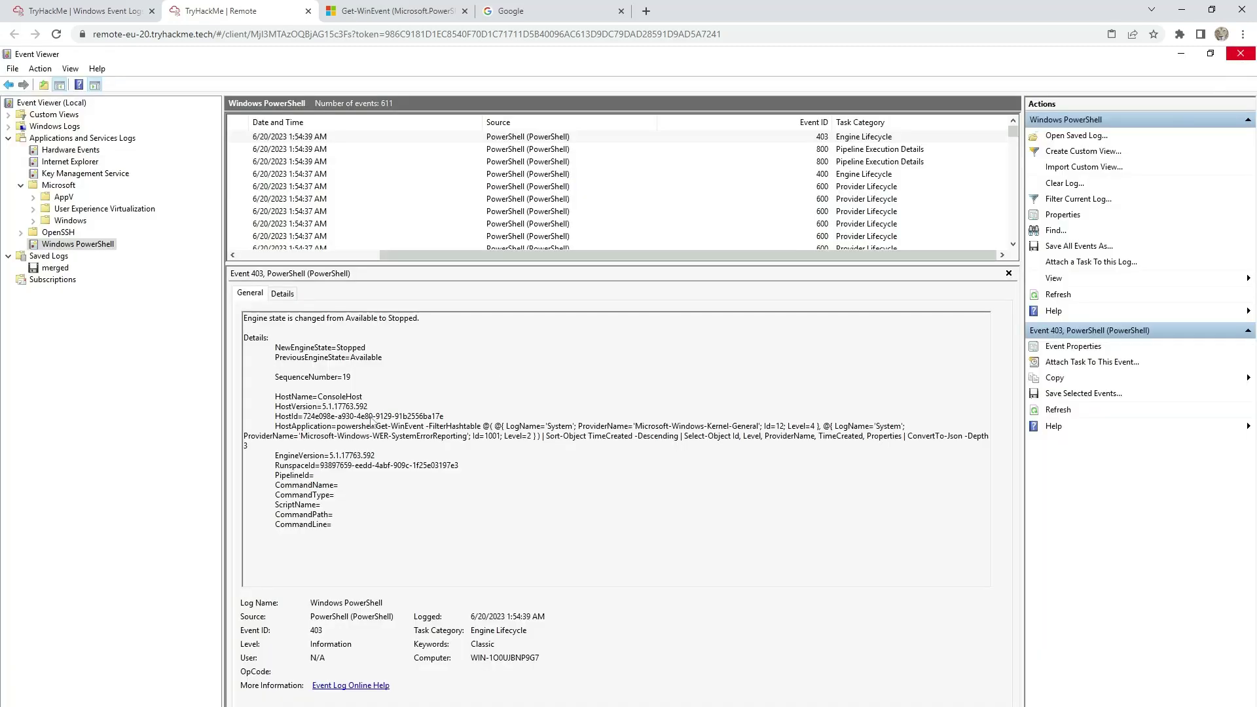
Open Windows PowerShell maximized on the remote machine and run Get-WinEvent -ListLog * in it
{"action": "left_click", "coordinate": [26, 704]}
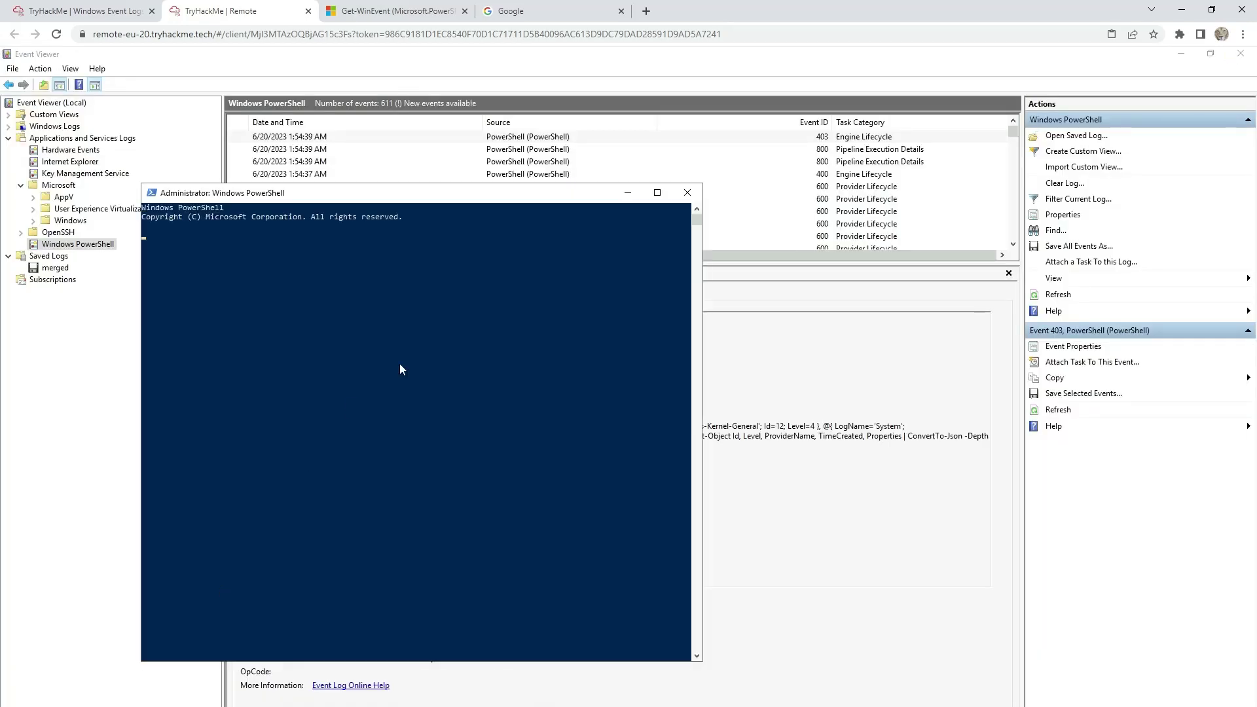
{"action": "left_click", "coordinate": [658, 193]}
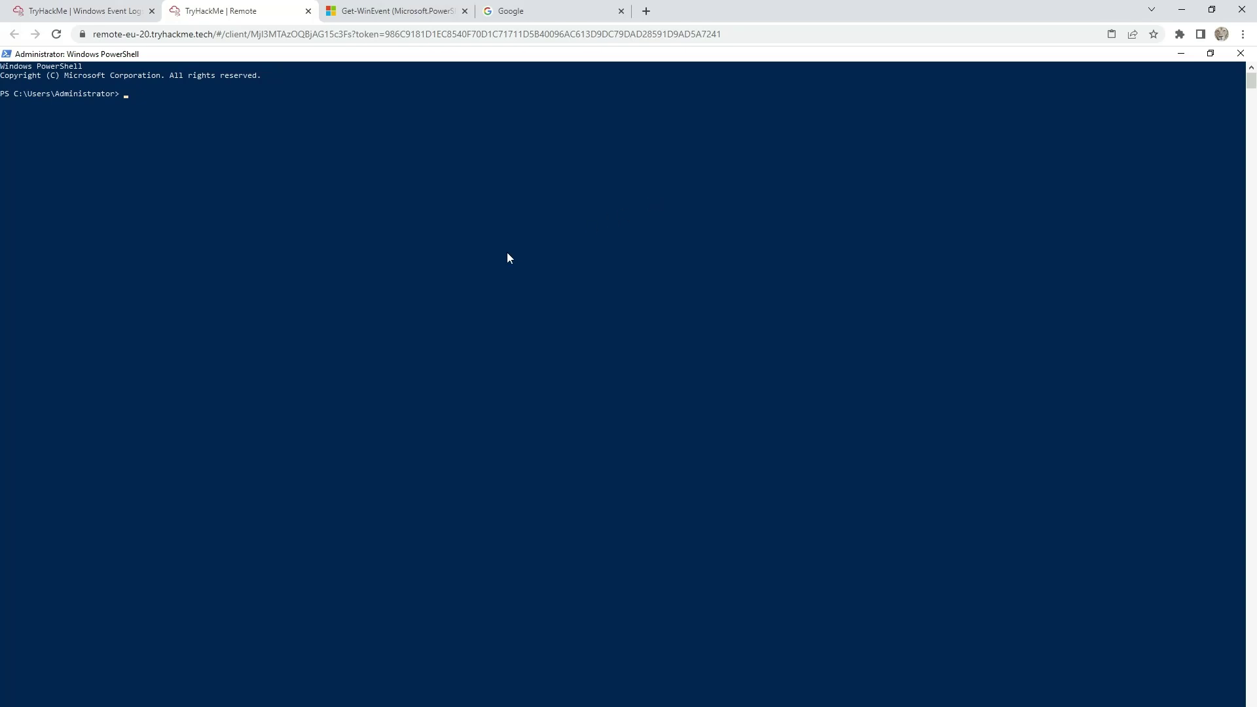
{"action": "key", "text": "ctrl+c"}
{"action": "key", "text": "ctrl+v"}
{"action": "key", "text": "Return"}
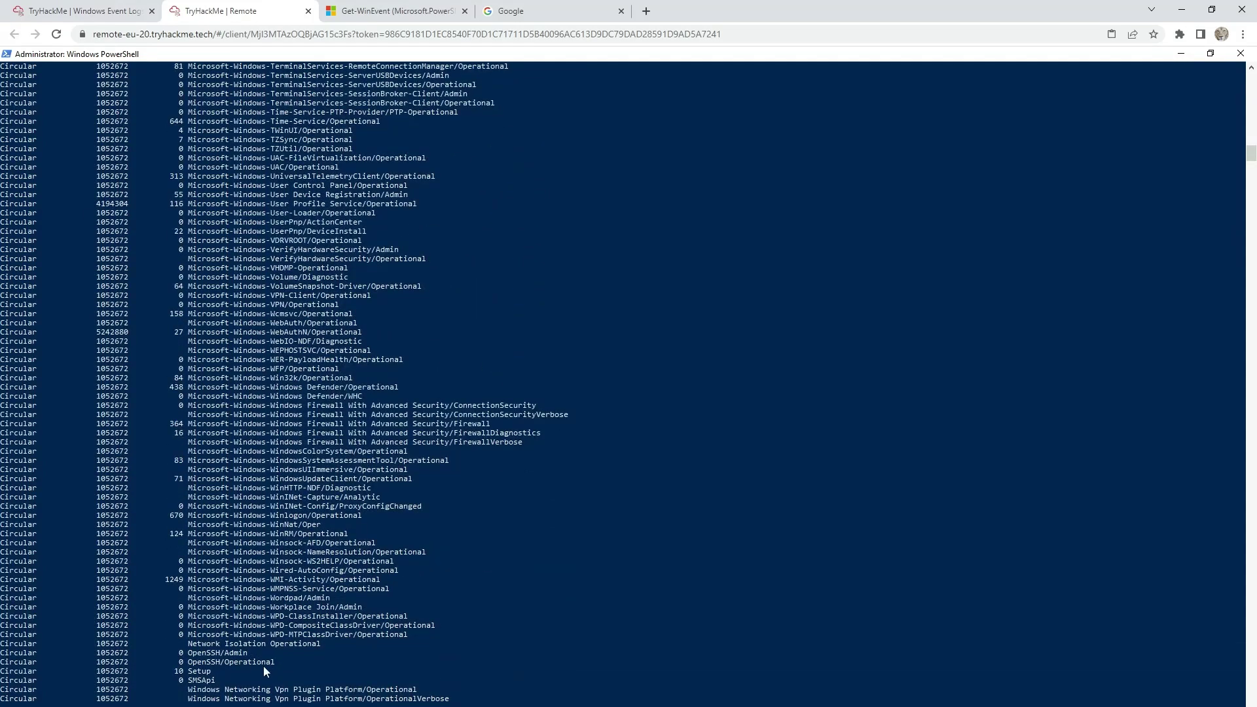
Copy OpenSSH/Admin from the log list and enter it, followed by a comma, as the first part of the OpenSSH answer
{"action": "left_click_drag", "start_coordinate": [252, 654], "coordinate": [190, 655]}
{"action": "right_click", "coordinate": [190, 657]}
{"action": "left_click", "coordinate": [86, 10]}
{"action": "left_click", "coordinate": [357, 313]}
{"action": "left_click", "coordinate": [367, 262]}
{"action": "key", "text": "ctrl+v"}
{"action": "type", "text": ","}
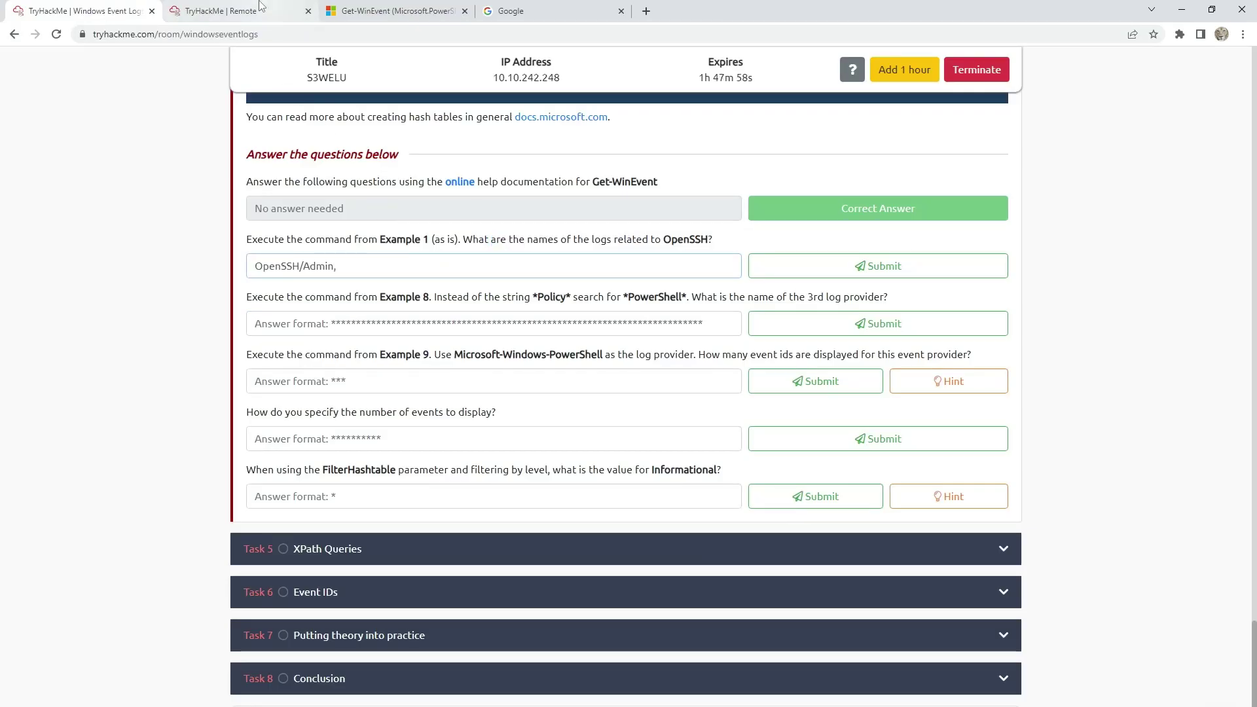
Append OpenSSH/Operational from the log list to the OpenSSH answer and submit it in the room
{"action": "left_click", "coordinate": [222, 11]}
{"action": "left_click_drag", "start_coordinate": [280, 661], "coordinate": [185, 662]}
{"action": "key", "text": "ctrl+c"}
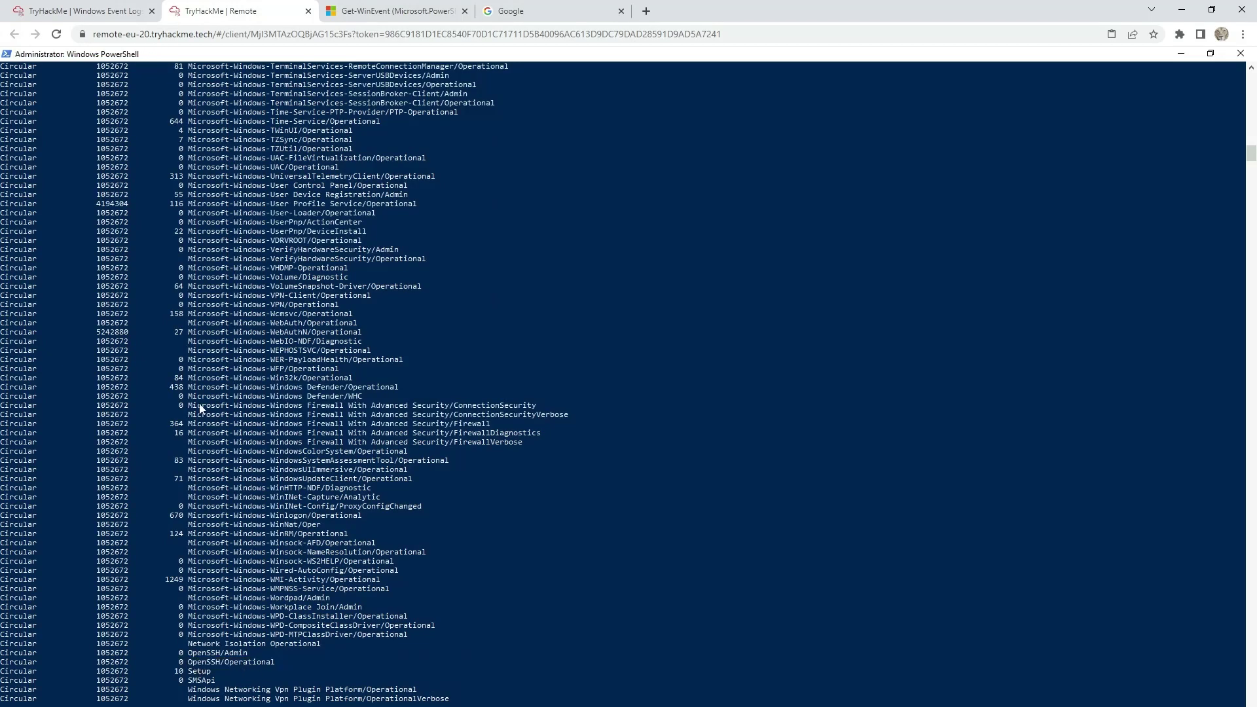
{"action": "left_click", "coordinate": [78, 10]}
{"action": "key", "text": "ctrl+v"}
{"action": "left_click", "coordinate": [878, 266]}
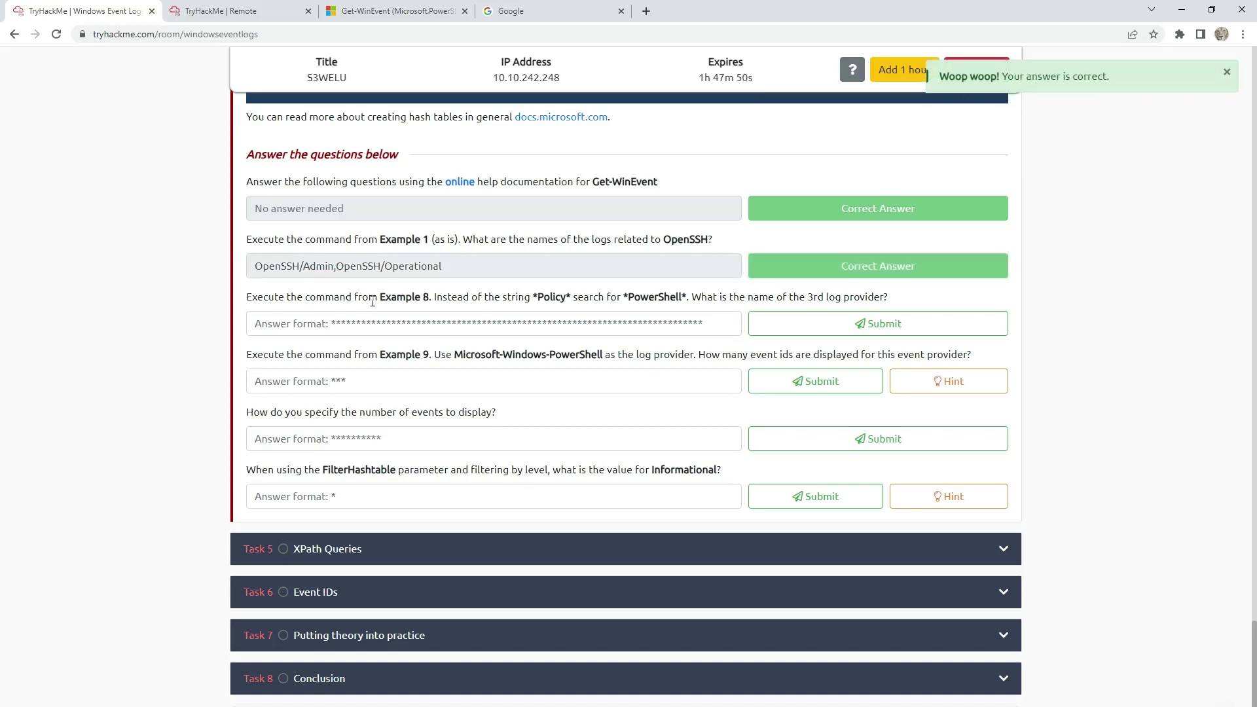
Read the 3rd log provider question and copy the Example 8 command Get-WinEvent -ListProvider *Policy* from the documentation
{"action": "left_click_drag", "start_coordinate": [440, 296], "coordinate": [809, 299]}
{"action": "left_click", "coordinate": [826, 298]}
{"action": "left_click", "coordinate": [282, 6]}
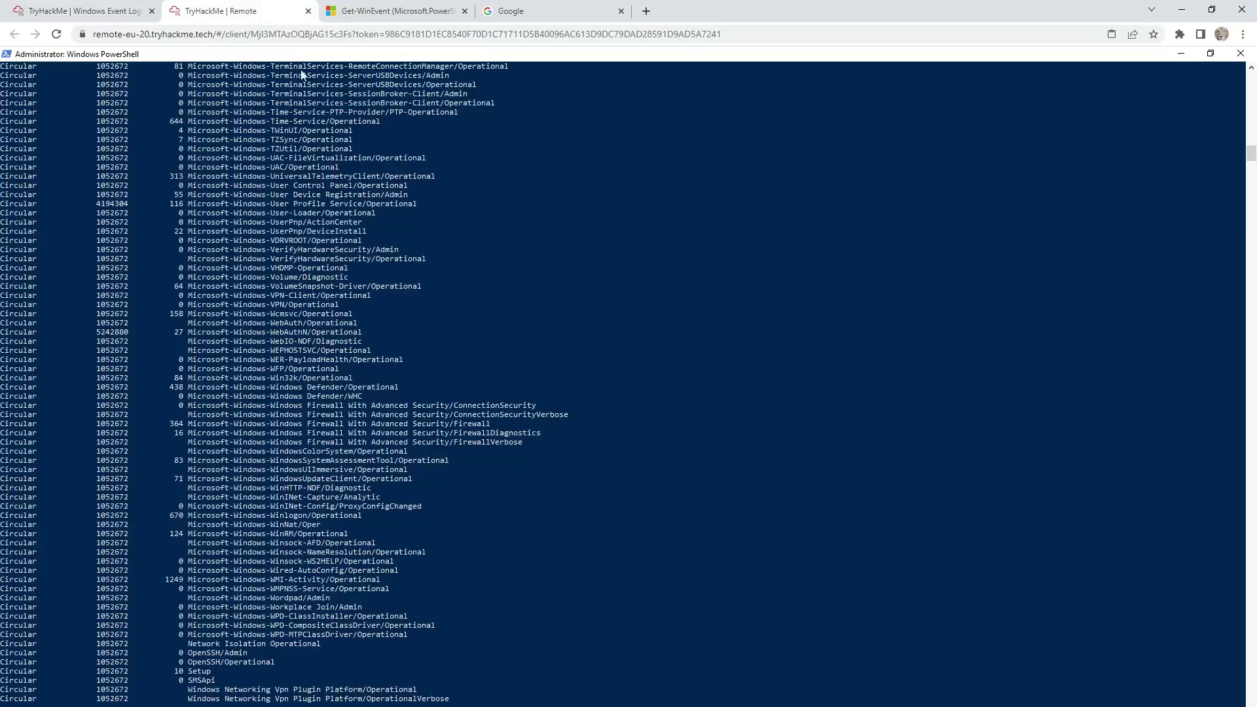
{"action": "key", "text": "ctrl+shift+Tab"}
{"action": "left_click", "coordinate": [239, 6]}
{"action": "left_click", "coordinate": [393, 10]}
{"action": "scroll", "coordinate": [442, 346], "scroll_direction": "down", "scroll_amount": 1}
{"action": "scroll", "coordinate": [442, 347], "scroll_direction": "down", "scroll_amount": 20}
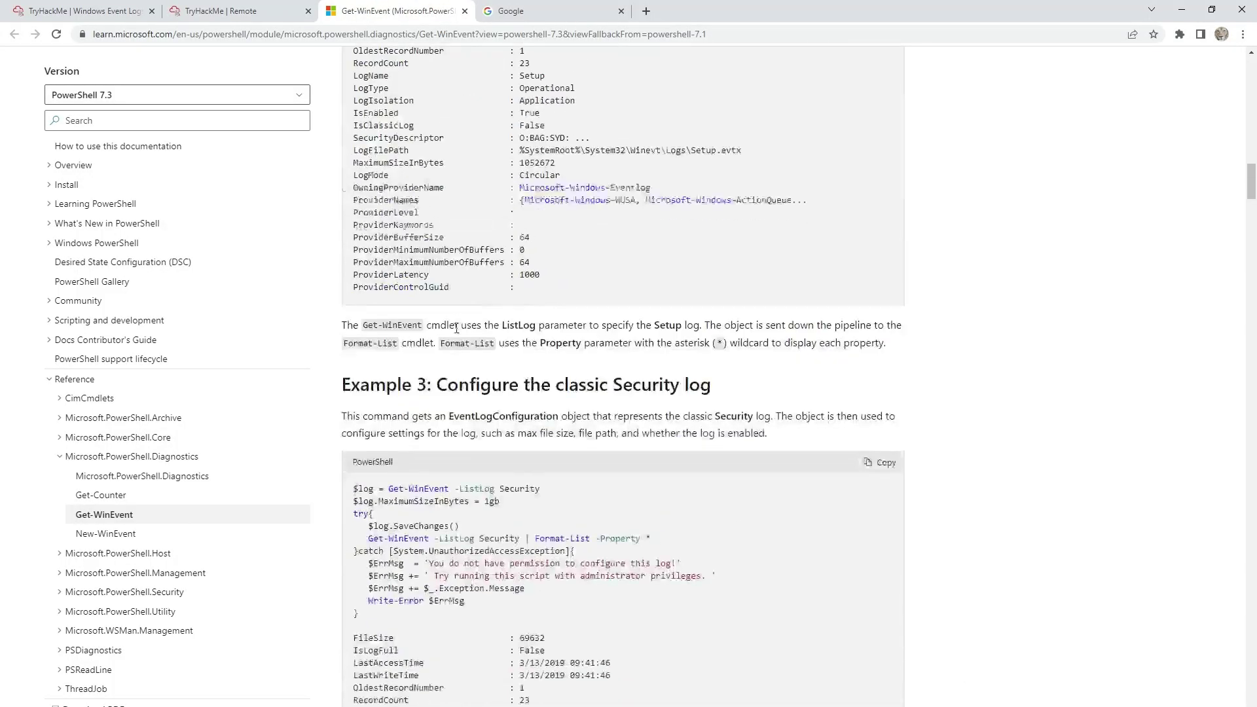
{"action": "scroll", "coordinate": [456, 334], "scroll_direction": "down", "scroll_amount": 5}
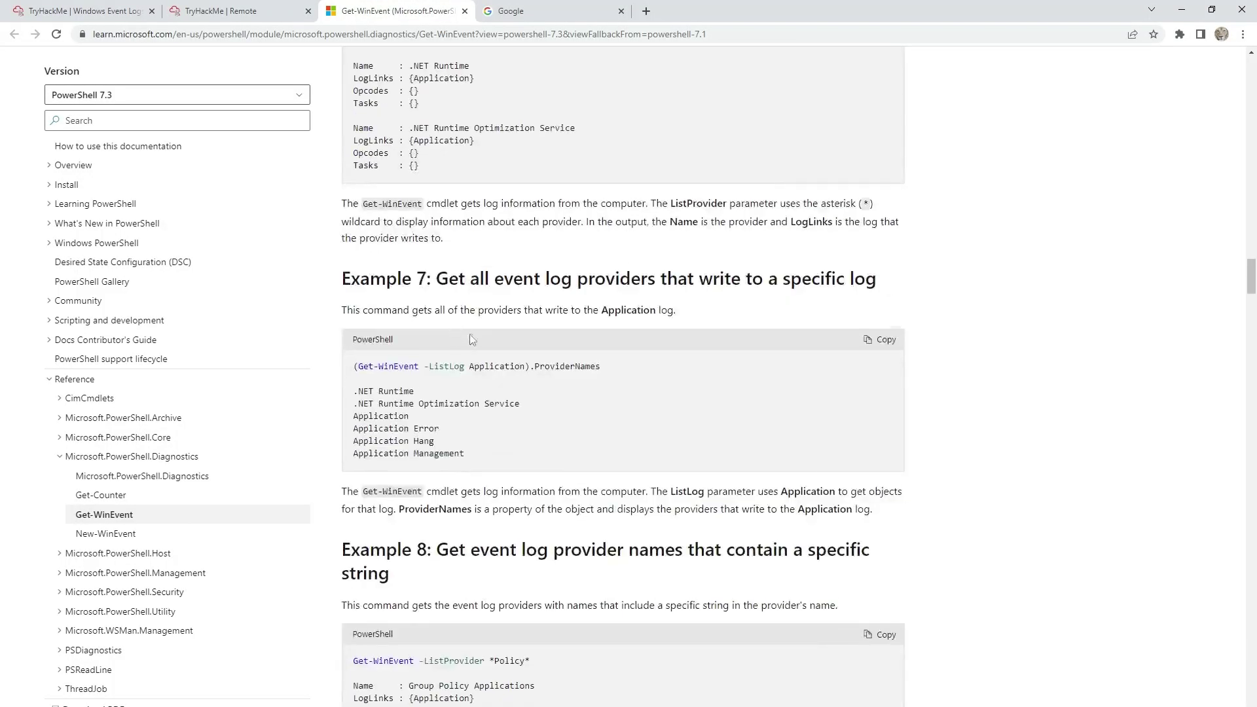
{"action": "left_click_drag", "start_coordinate": [536, 401], "coordinate": [354, 400]}
Run the Example 8 command in PowerShell on the remote machine as Get-WinEvent -ListProvider *Powershell*
{"action": "left_click", "coordinate": [92, 11]}
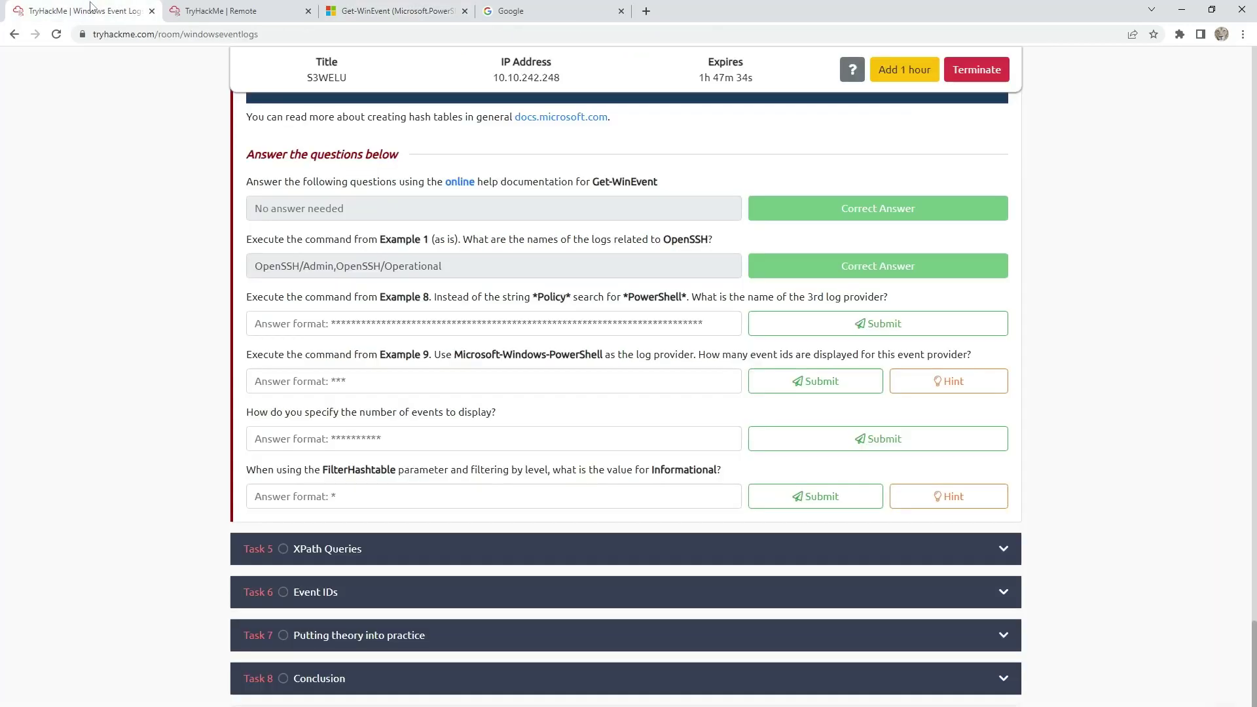
{"action": "left_click", "coordinate": [203, 10]}
{"action": "right_click", "coordinate": [207, 440]}
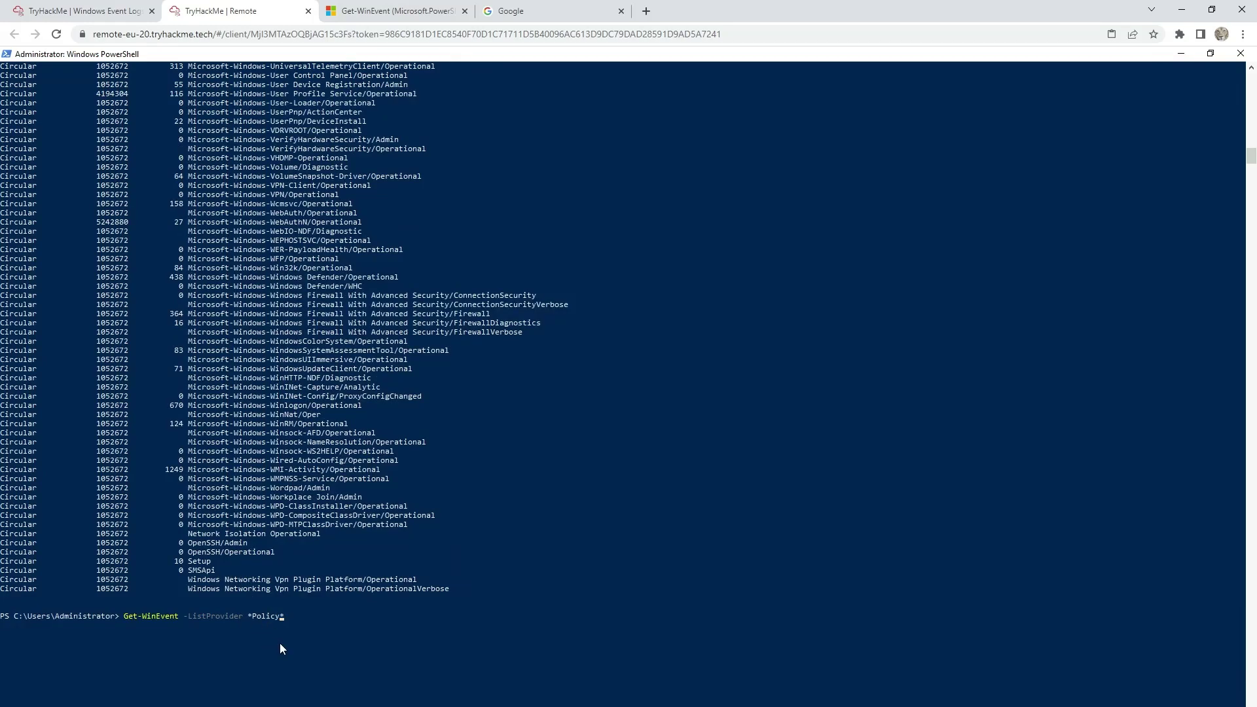
{"action": "scroll", "coordinate": [281, 642], "scroll_direction": "up", "scroll_amount": 4}
{"action": "scroll", "coordinate": [275, 629], "scroll_direction": "down", "scroll_amount": 3}
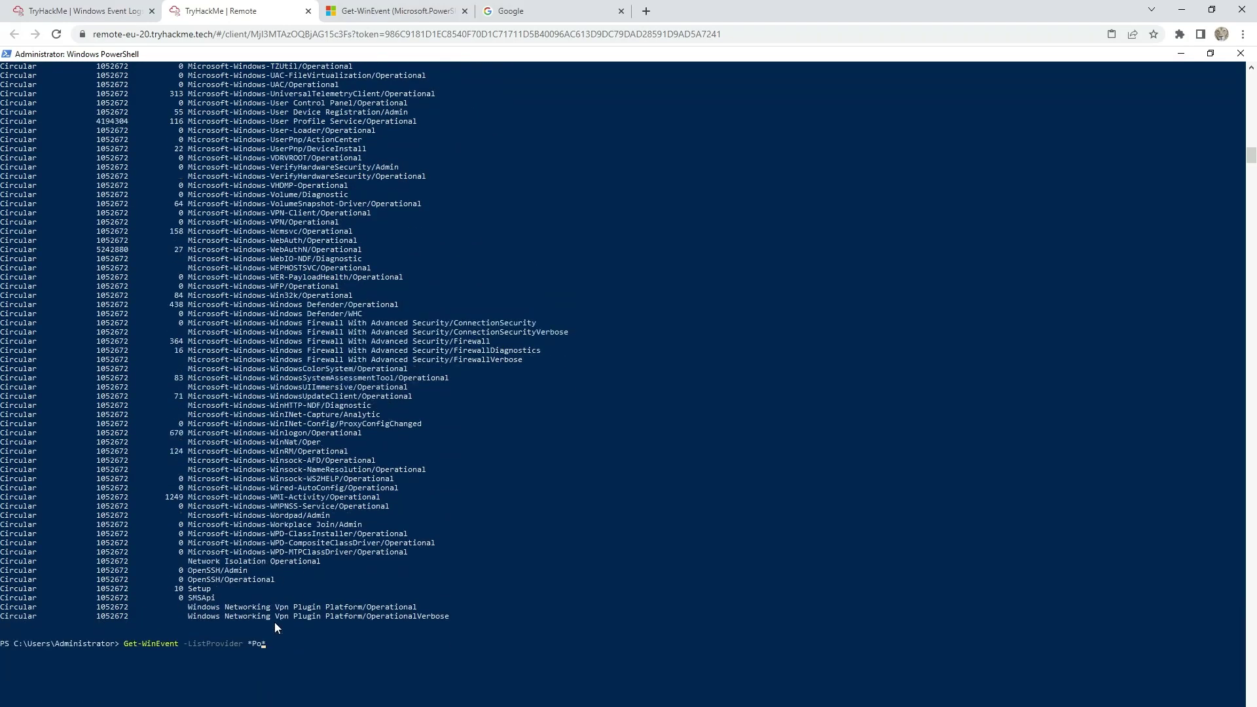
{"action": "scroll", "coordinate": [275, 627], "scroll_direction": "up", "scroll_amount": 3}
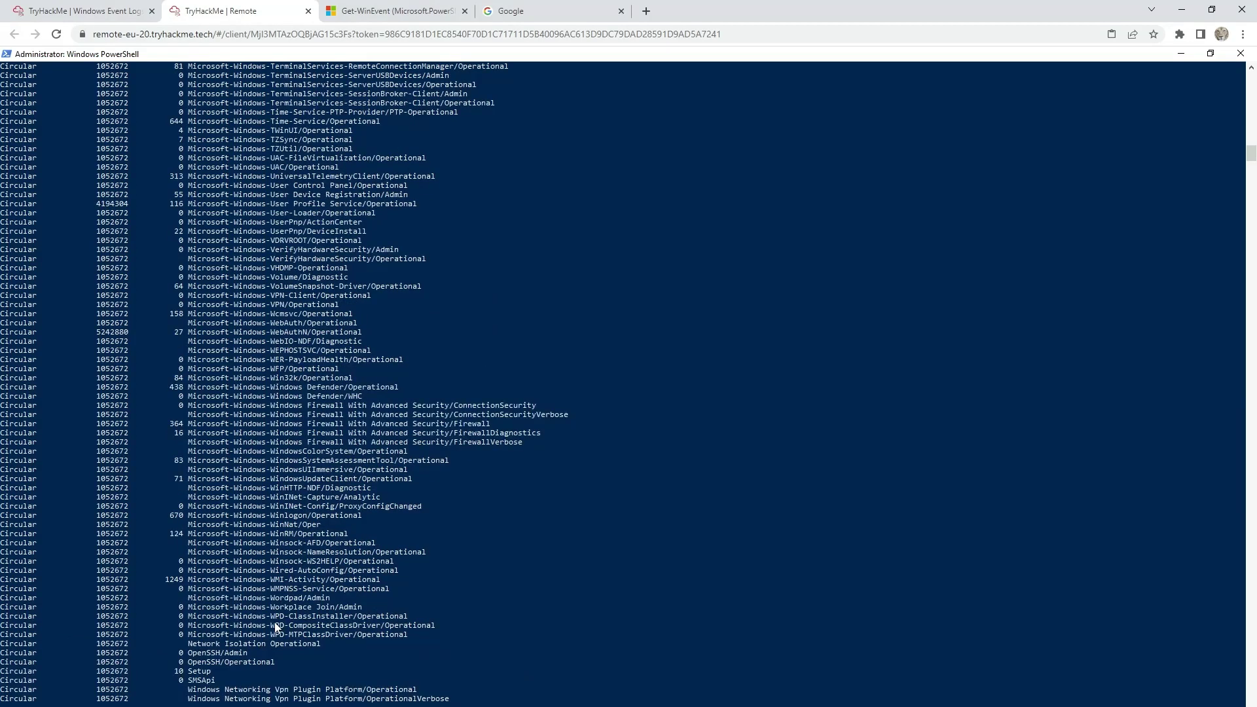
{"action": "scroll", "coordinate": [315, 619], "scroll_direction": "down", "scroll_amount": 2}
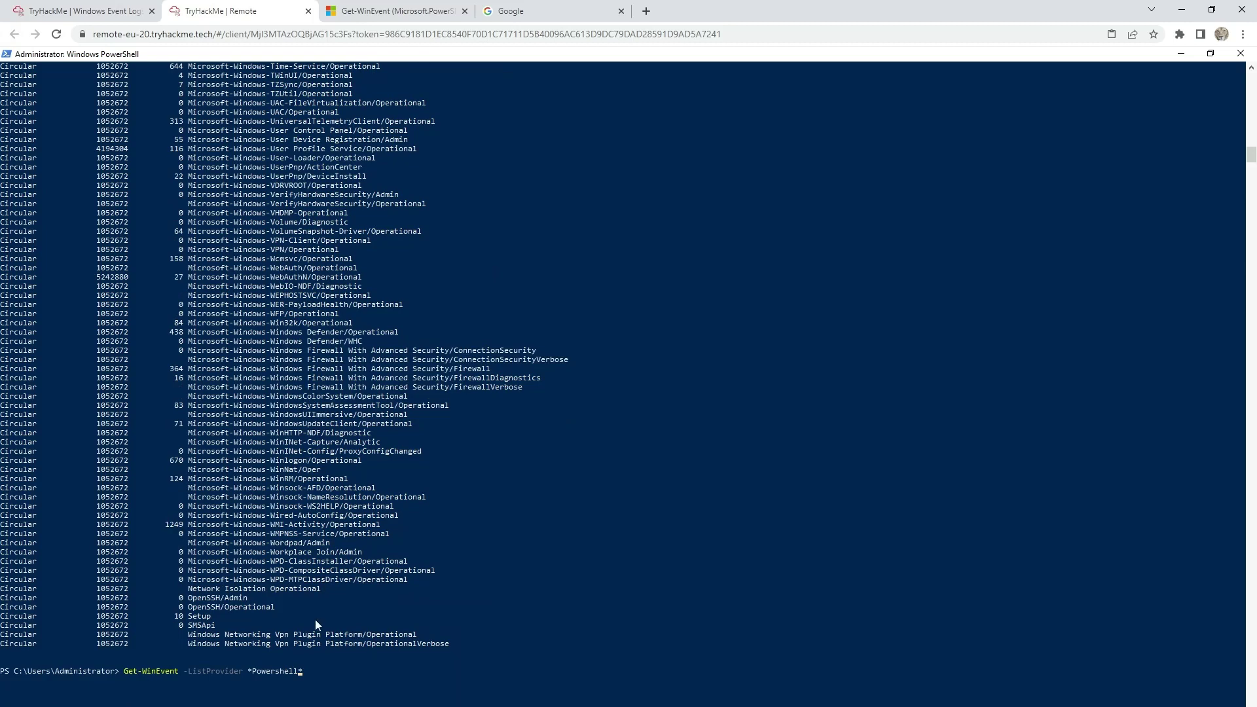
{"action": "type", "text": "\\"}
{"action": "key", "text": "Return"}
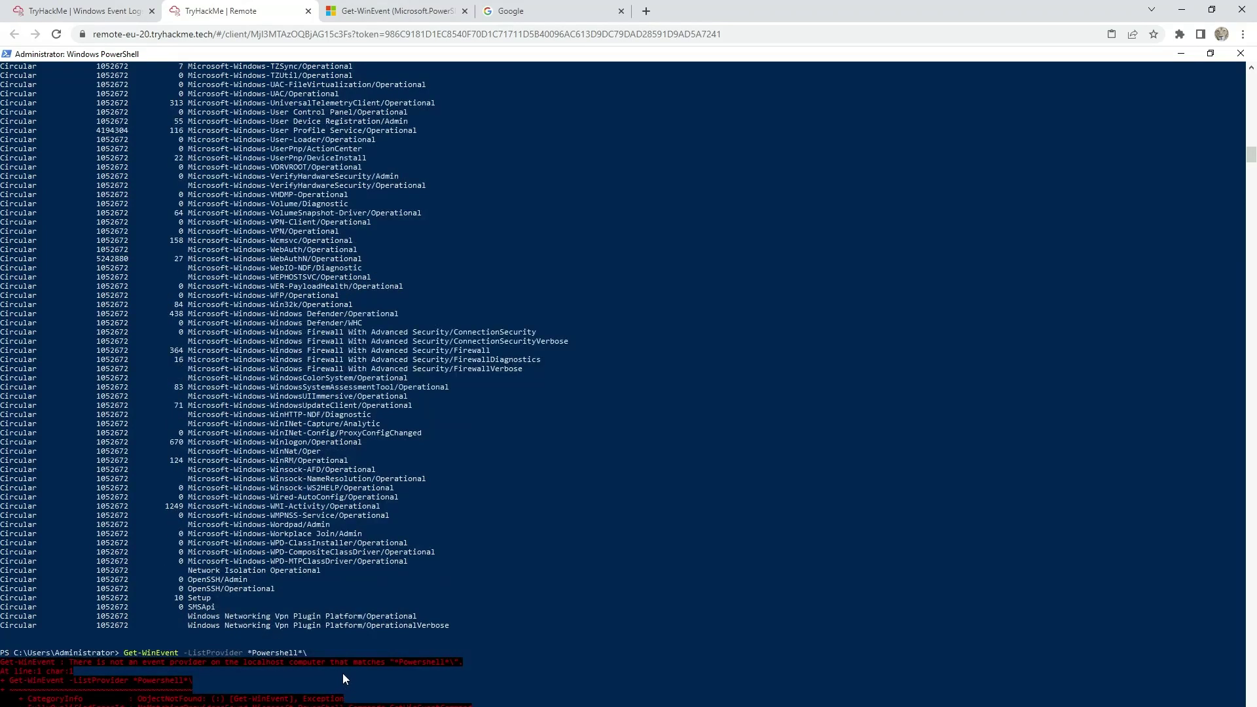
{"action": "key", "text": "Up"}
{"action": "key", "text": "BackSpace"}
{"action": "key", "text": "Return"}
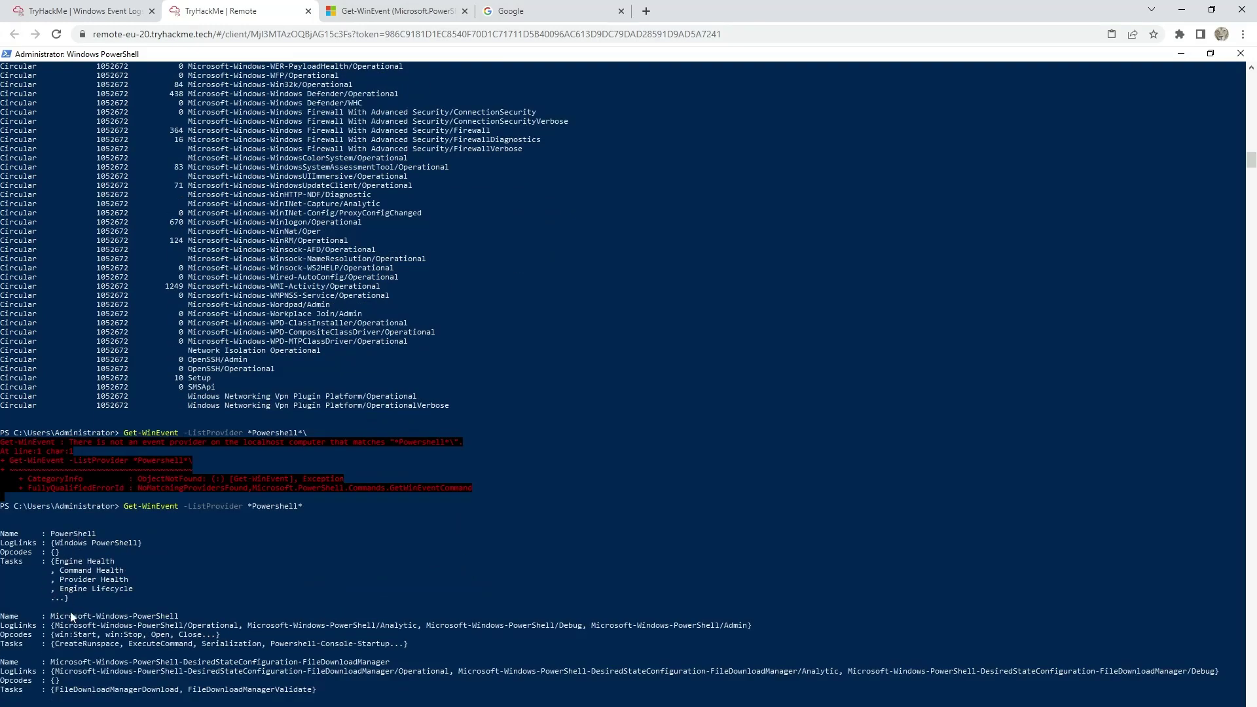
Copy the third provider name, Microsoft-Windows-PowerShell-DesiredStateConfiguration-FileDownloadManager, from the output and submit it as the 3rd log provider answer
{"action": "left_click_drag", "start_coordinate": [52, 665], "coordinate": [403, 663]}
{"action": "right_click", "coordinate": [402, 663]}
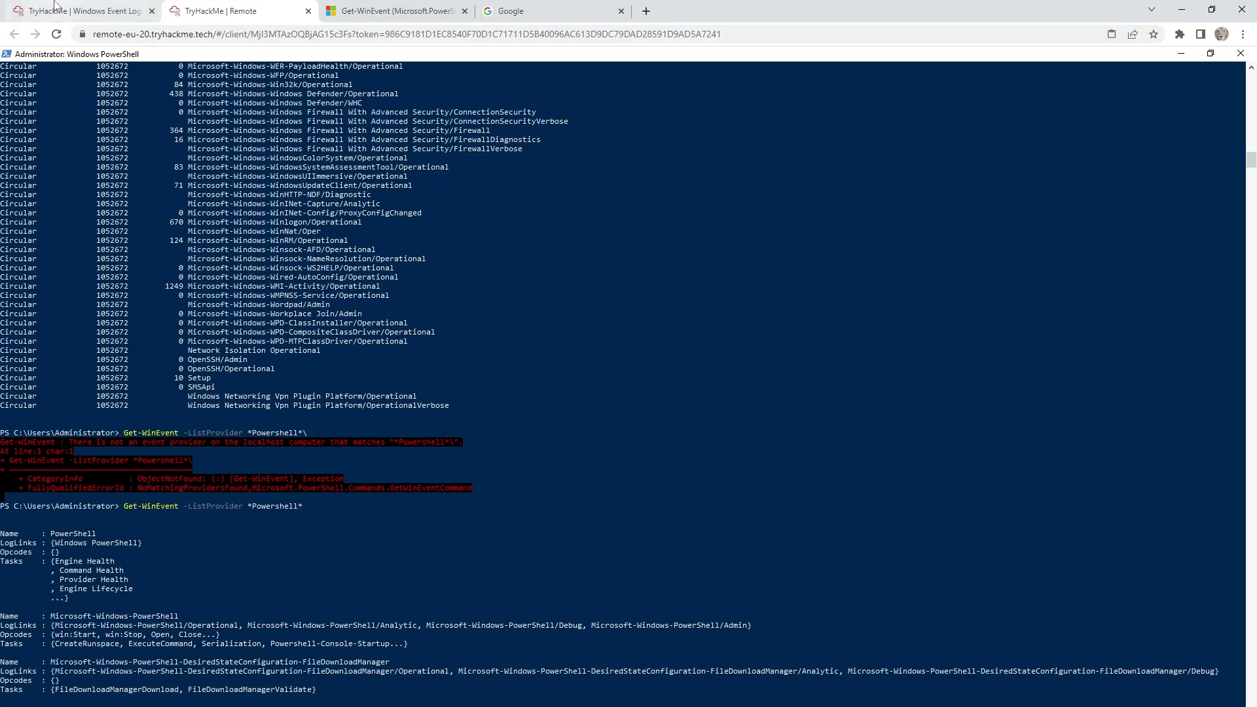
{"action": "left_click", "coordinate": [79, 12]}
{"action": "scroll", "coordinate": [406, 353], "scroll_direction": "down", "scroll_amount": 1}
{"action": "left_click", "coordinate": [661, 286]}
{"action": "type", "text": "Microsoft-Windows-PowerShell-DesiredStateConfiguration-FileDownloadManager"}
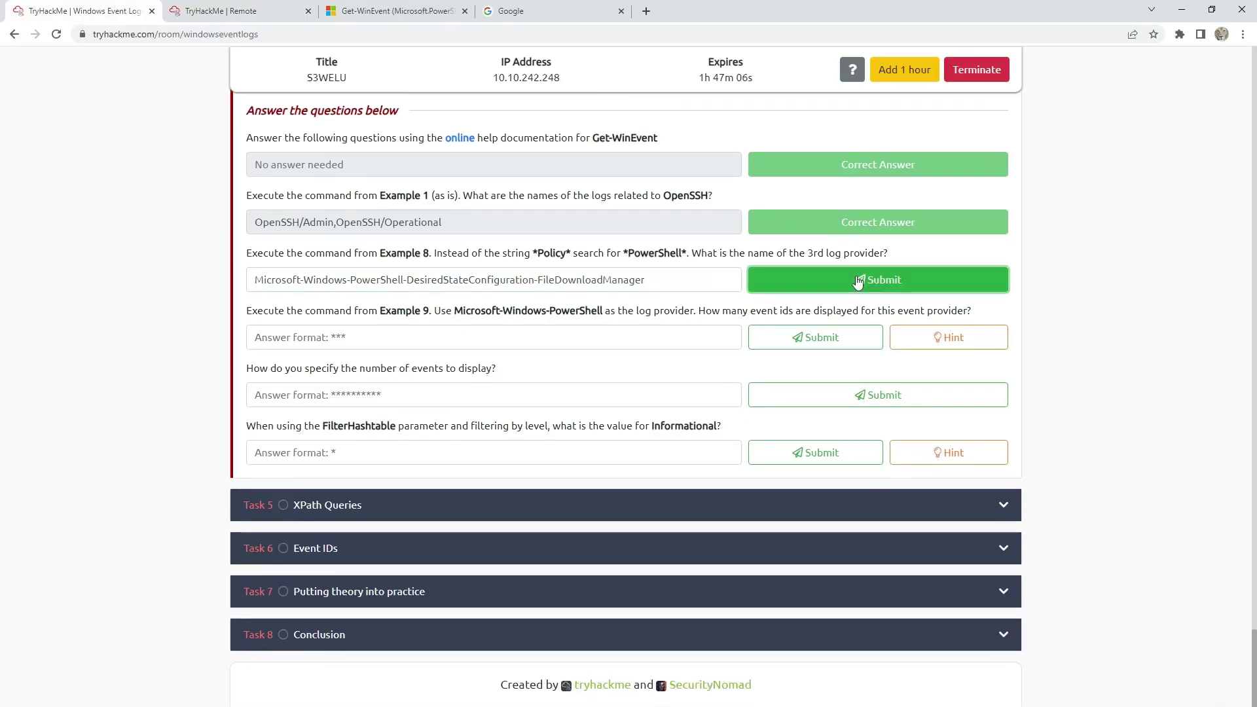
{"action": "left_click", "coordinate": [861, 280]}
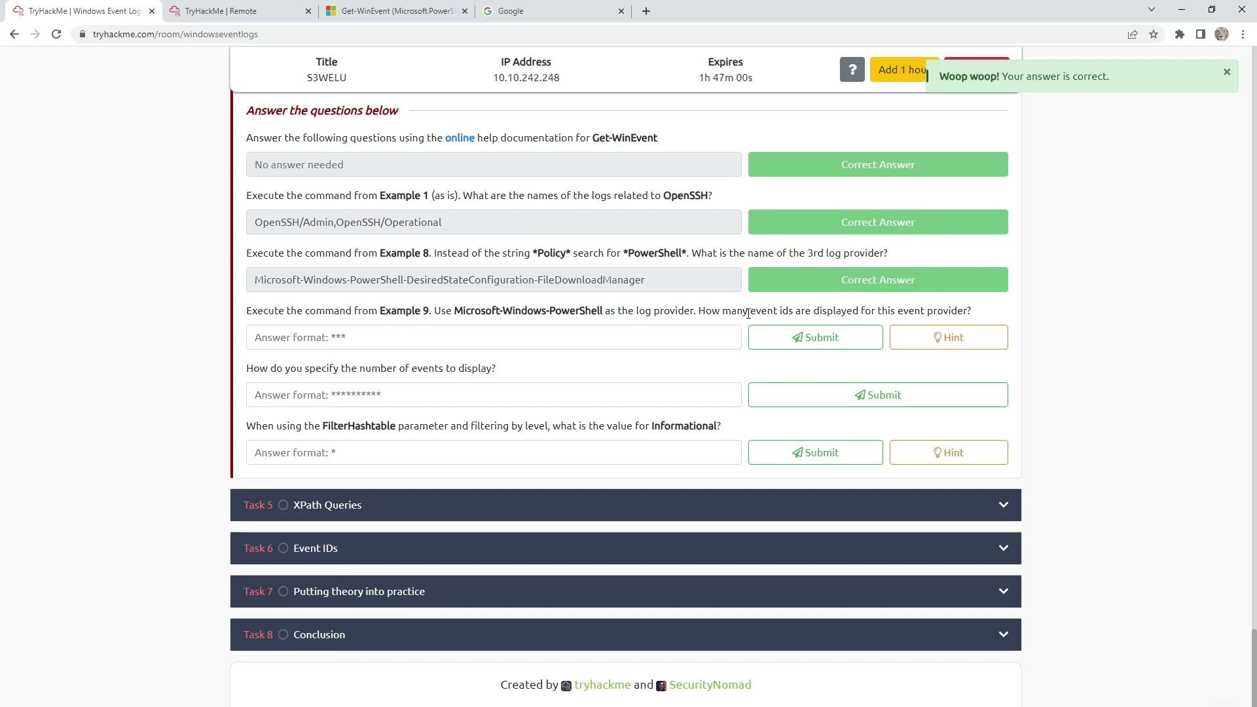
Read the event ids question and copy the Example 9 command from the Get-WinEvent documentation
{"action": "left_click_drag", "start_coordinate": [748, 314], "coordinate": [864, 313]}
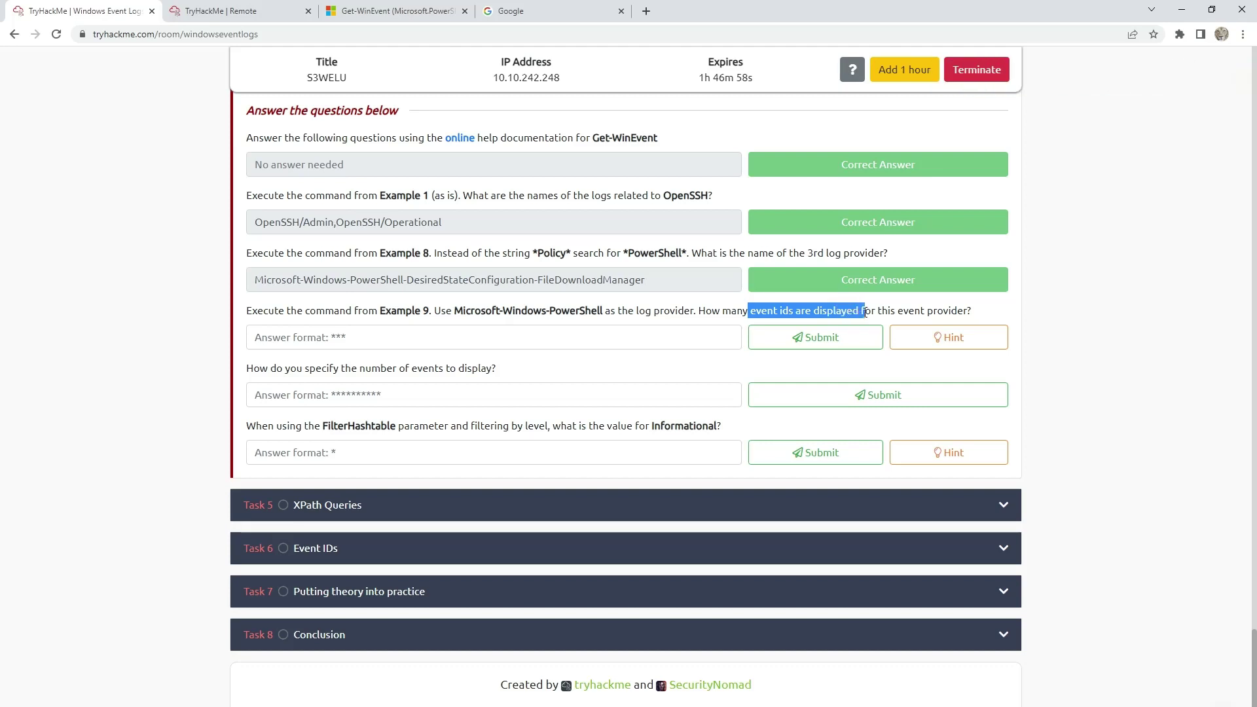
{"action": "left_click", "coordinate": [919, 309]}
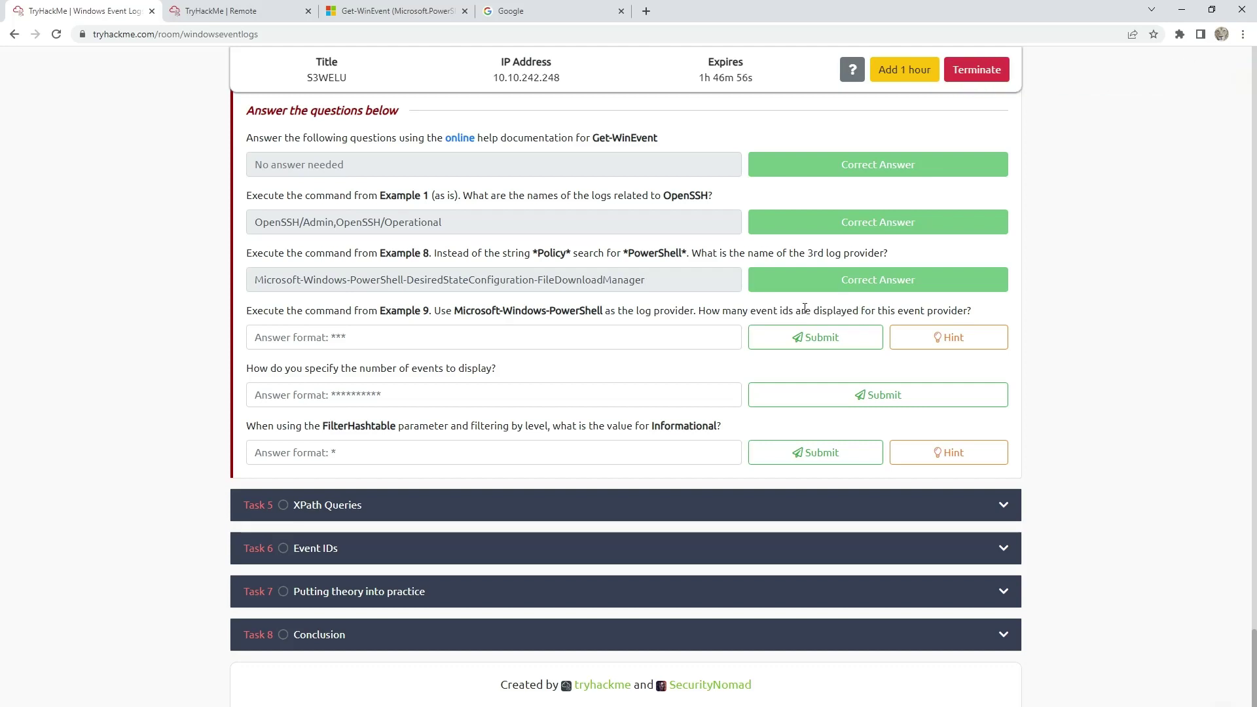
{"action": "left_click", "coordinate": [207, 11]}
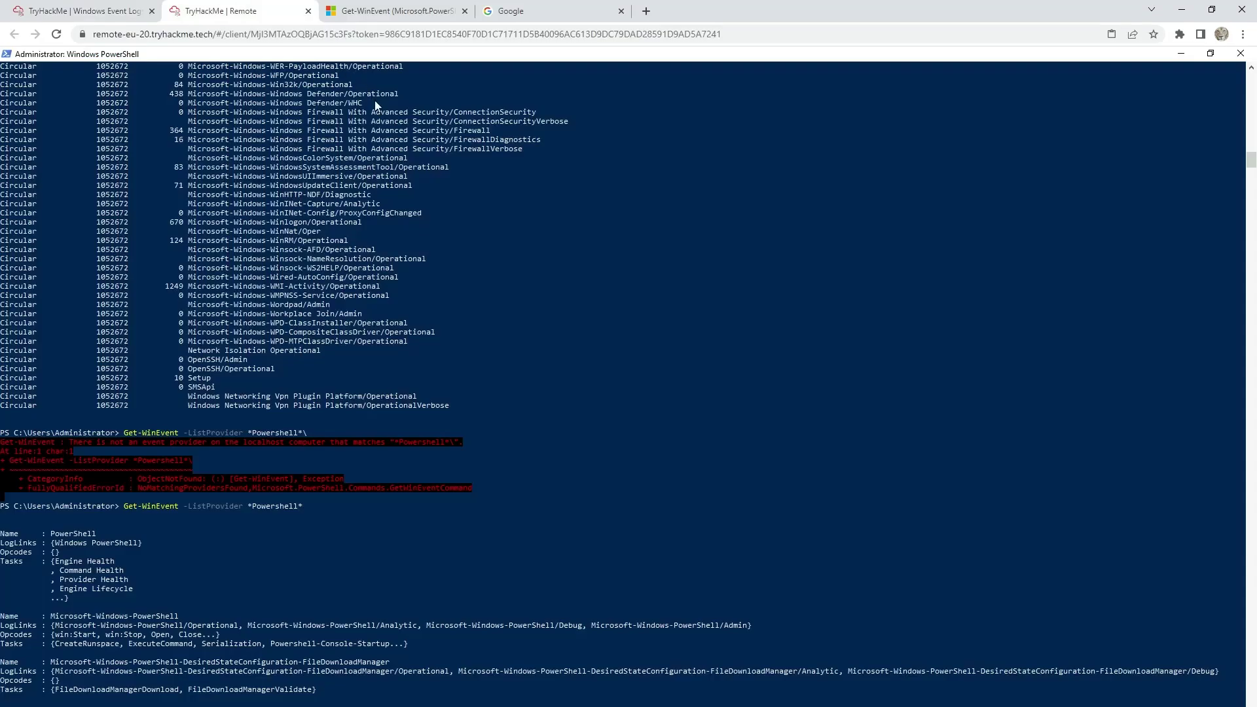
{"action": "left_click", "coordinate": [383, 9]}
{"action": "scroll", "coordinate": [403, 358], "scroll_direction": "down", "scroll_amount": 3}
{"action": "scroll", "coordinate": [403, 357], "scroll_direction": "down", "scroll_amount": 4}
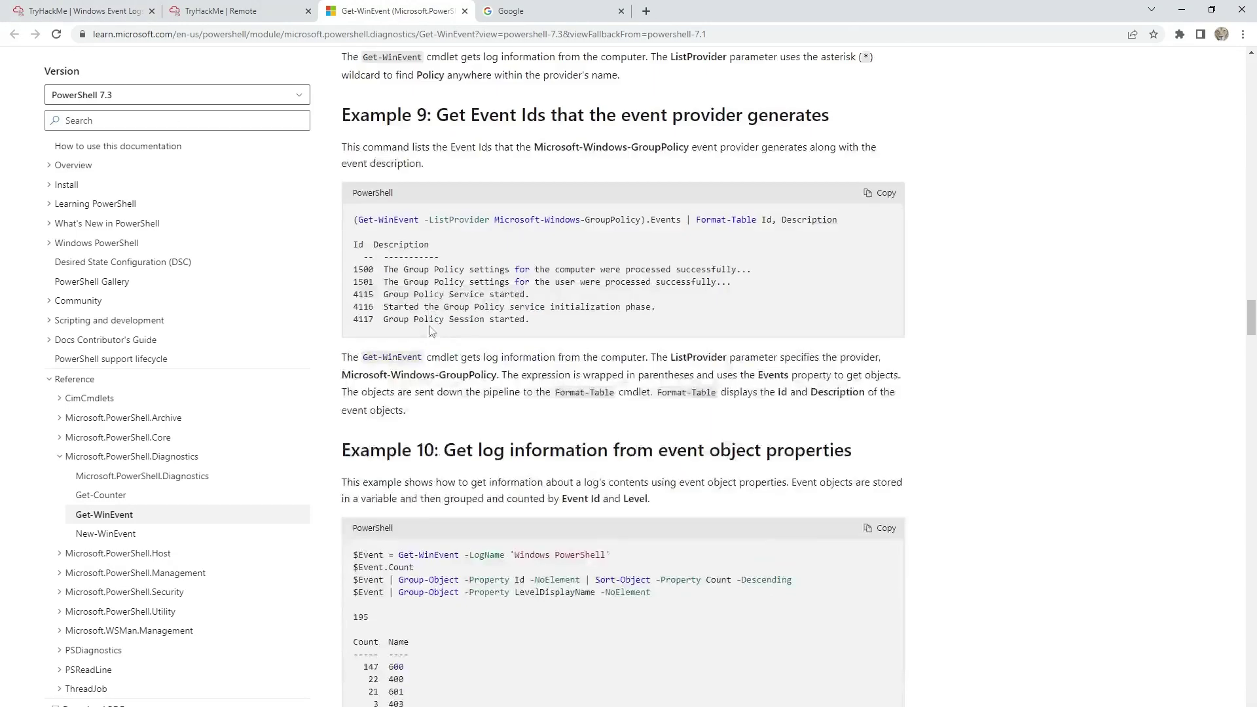
{"action": "left_click_drag", "start_coordinate": [849, 226], "coordinate": [336, 227]}
{"action": "key", "text": "ctrl+c"}
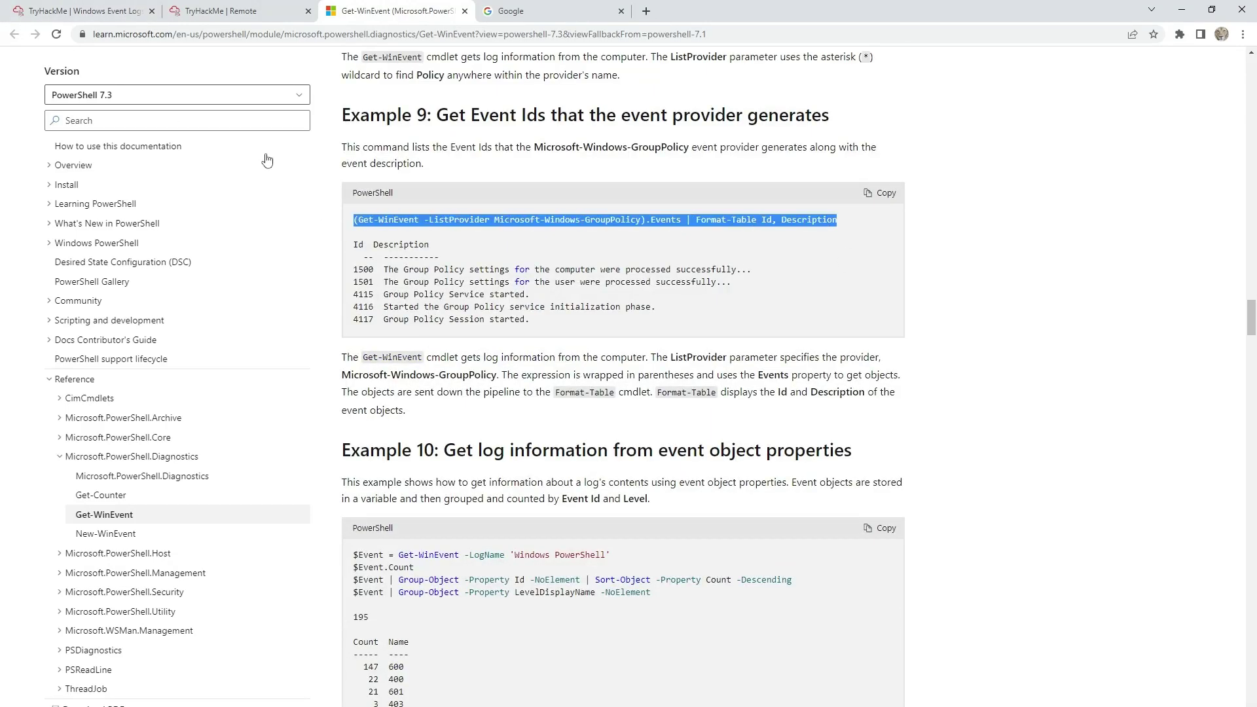
Run the Example 9 command in the remote PowerShell with Microsoft-Windows-PowerShell as the log provider
{"action": "left_click", "coordinate": [190, 11]}
{"action": "key", "text": "ctrl+v"}
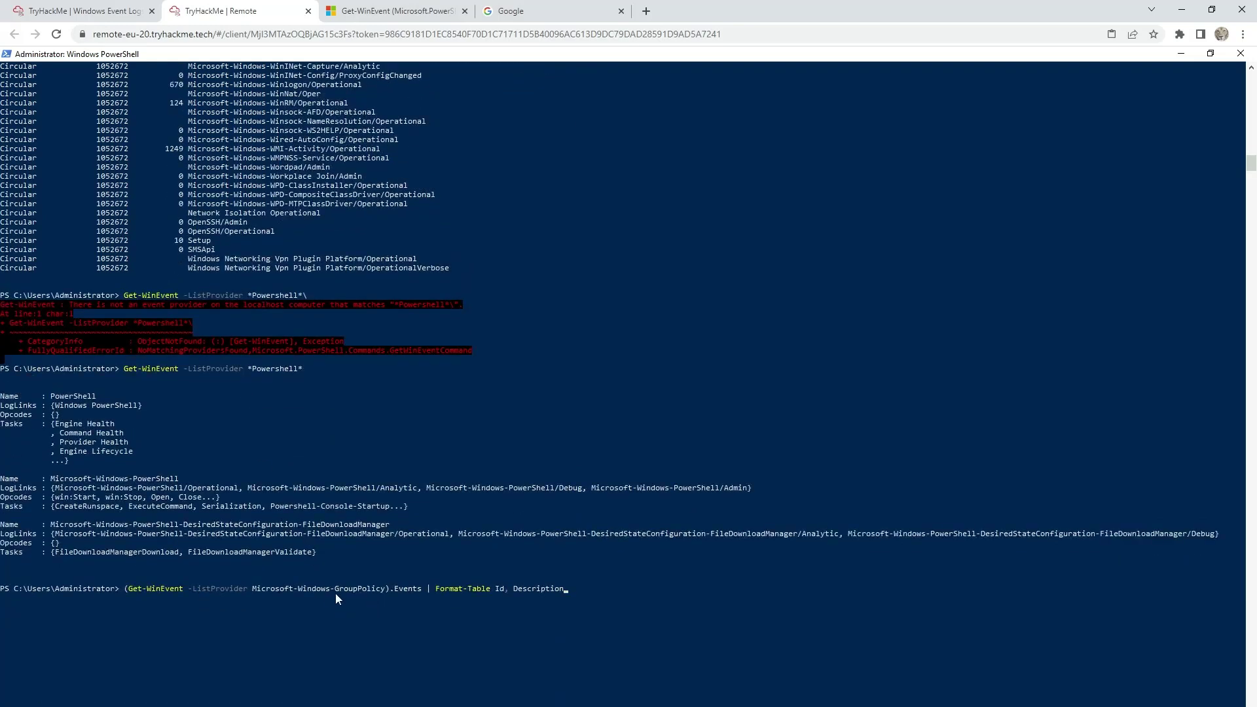
{"action": "left_click", "coordinate": [34, 10]}
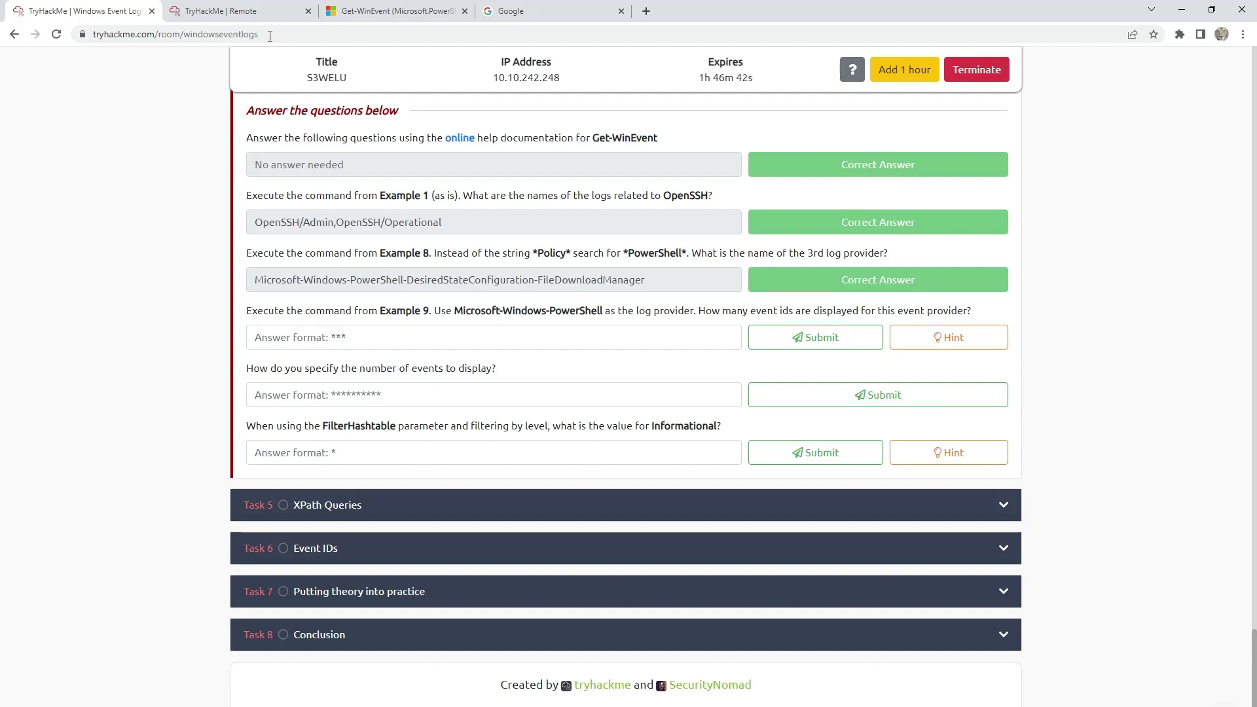
{"action": "left_click", "coordinate": [216, 11]}
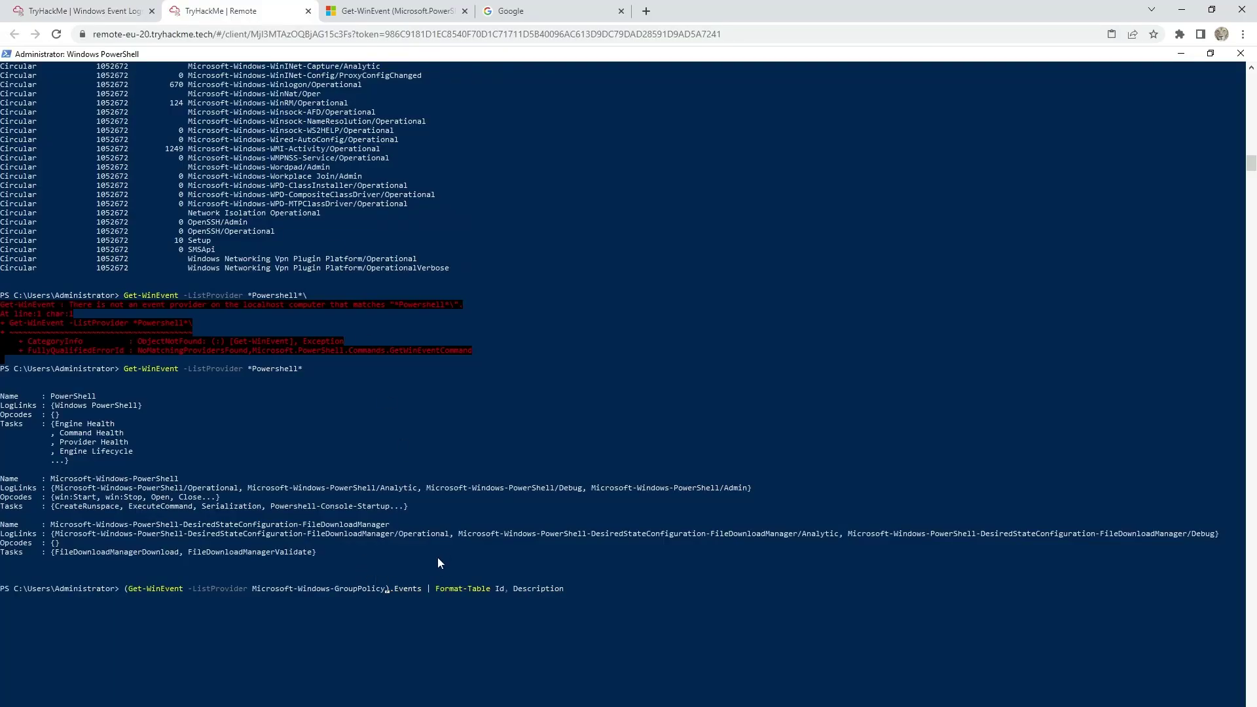
{"action": "scroll", "coordinate": [437, 559], "scroll_direction": "up", "scroll_amount": 5}
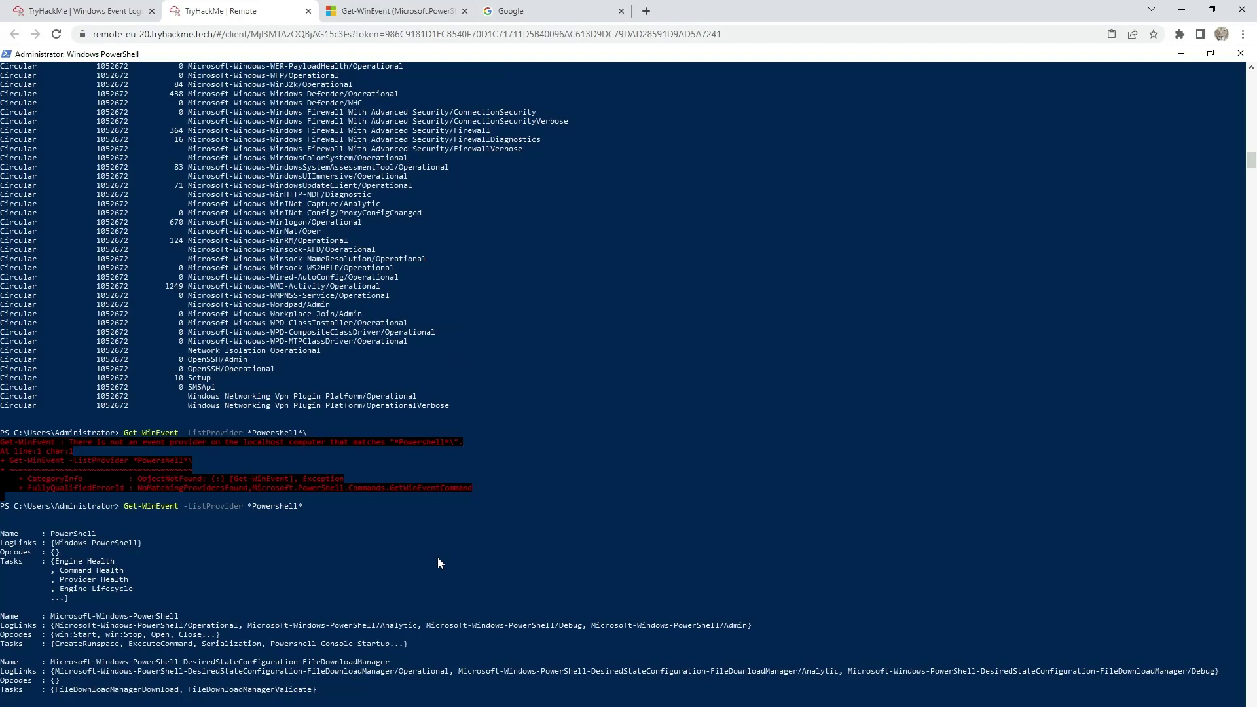
{"action": "scroll", "coordinate": [438, 556], "scroll_direction": "down", "scroll_amount": 3}
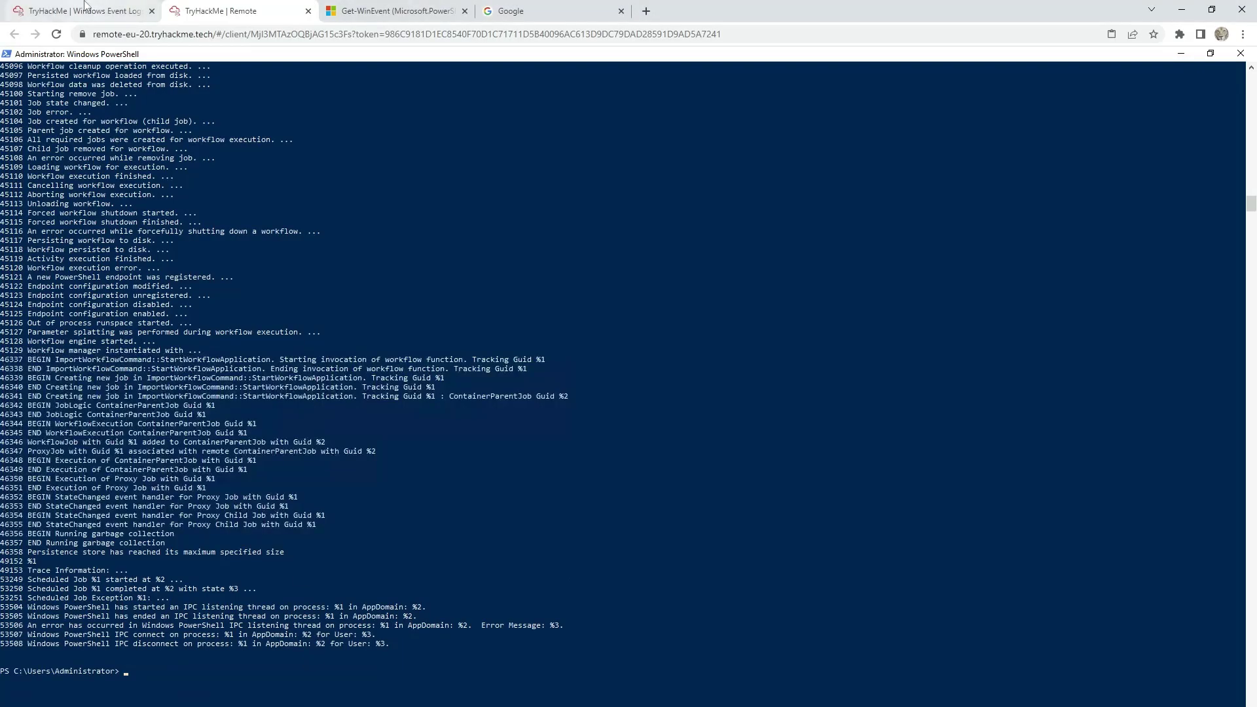
Rerun the Microsoft-Windows-PowerShell event listing with its output piped to Measure-Object to count the event ids
{"action": "left_click", "coordinate": [79, 10]}
{"action": "left_click", "coordinate": [330, 339]}
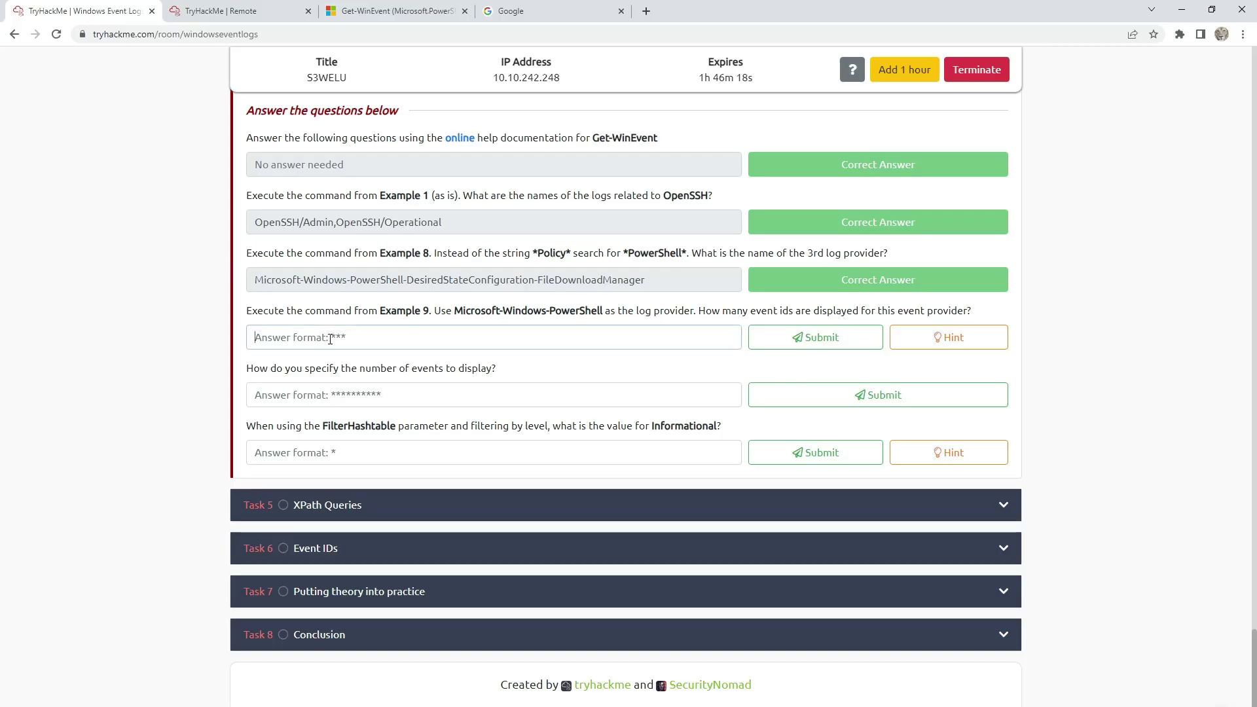
{"action": "left_click", "coordinate": [220, 11]}
{"action": "scroll", "coordinate": [249, 377], "scroll_direction": "up", "scroll_amount": 2}
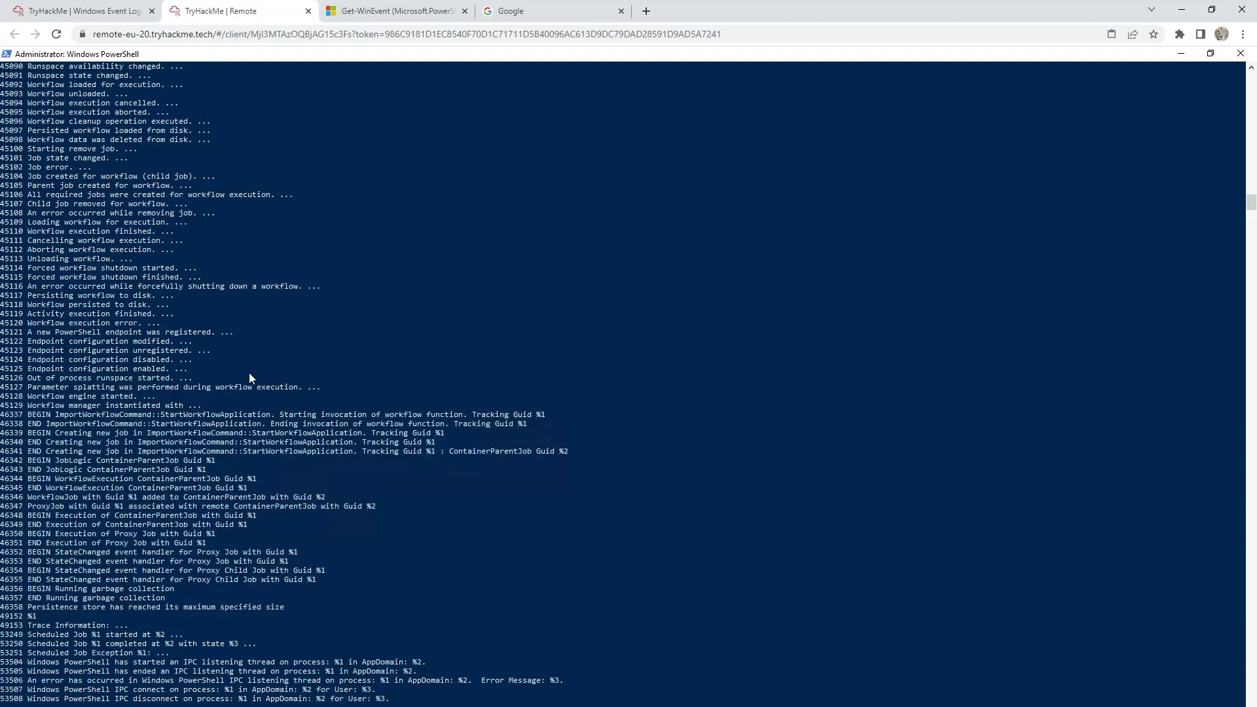
{"action": "scroll", "coordinate": [353, 380], "scroll_direction": "down", "scroll_amount": 3}
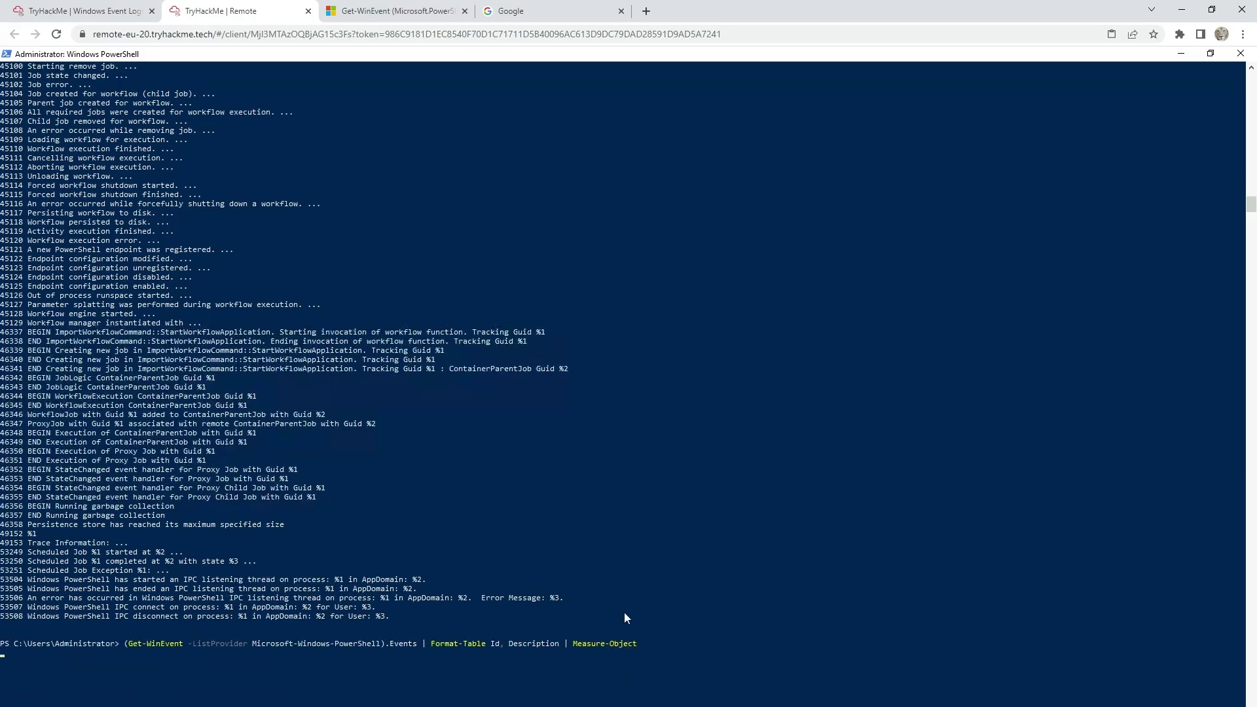
{"action": "key", "text": "Return"}
Copy the count 192 from the PowerShell output and submit it as the event ids answer
{"action": "double_click", "coordinate": [58, 643]}
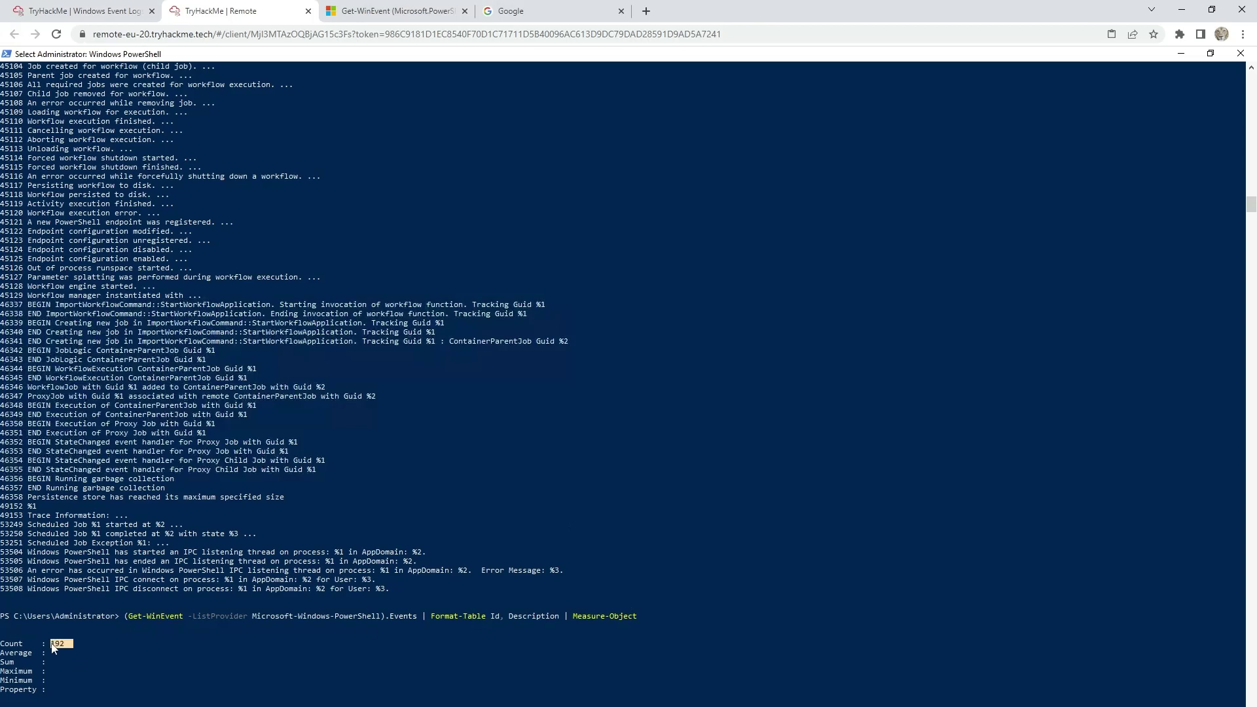
{"action": "right_click", "coordinate": [96, 606]}
{"action": "left_click", "coordinate": [67, 3]}
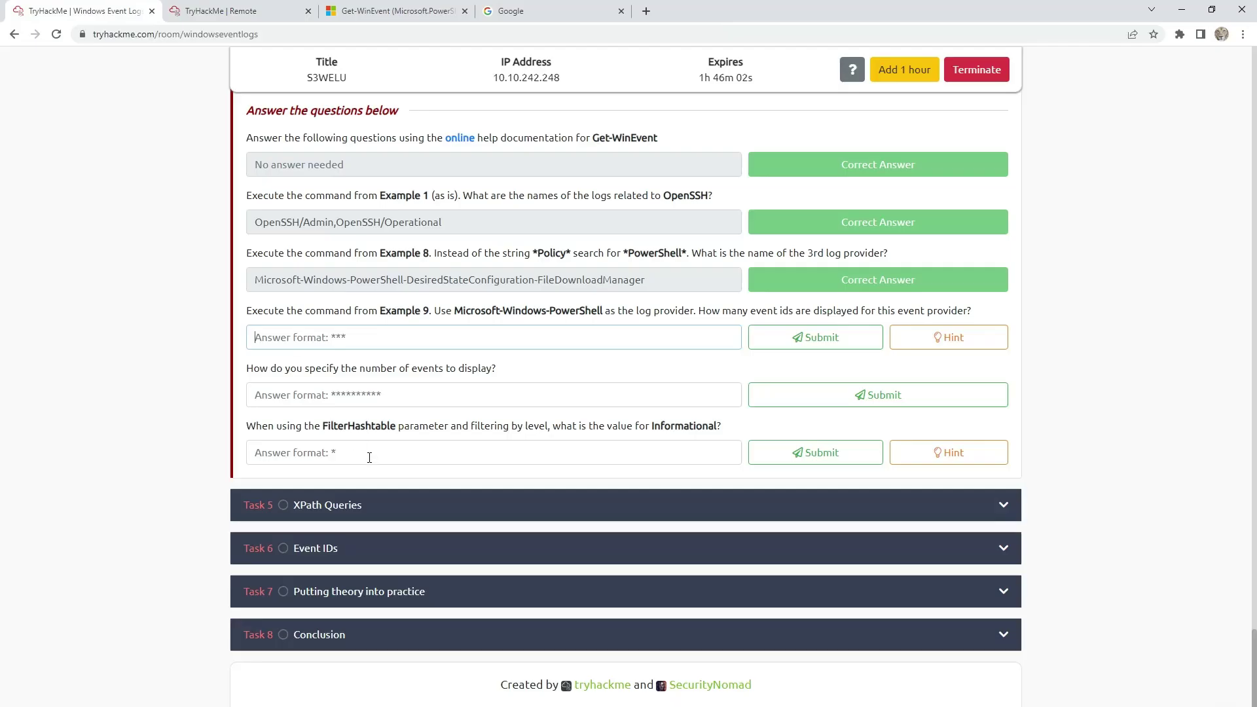
{"action": "type", "text": "192"}
{"action": "left_click", "coordinate": [813, 336]}
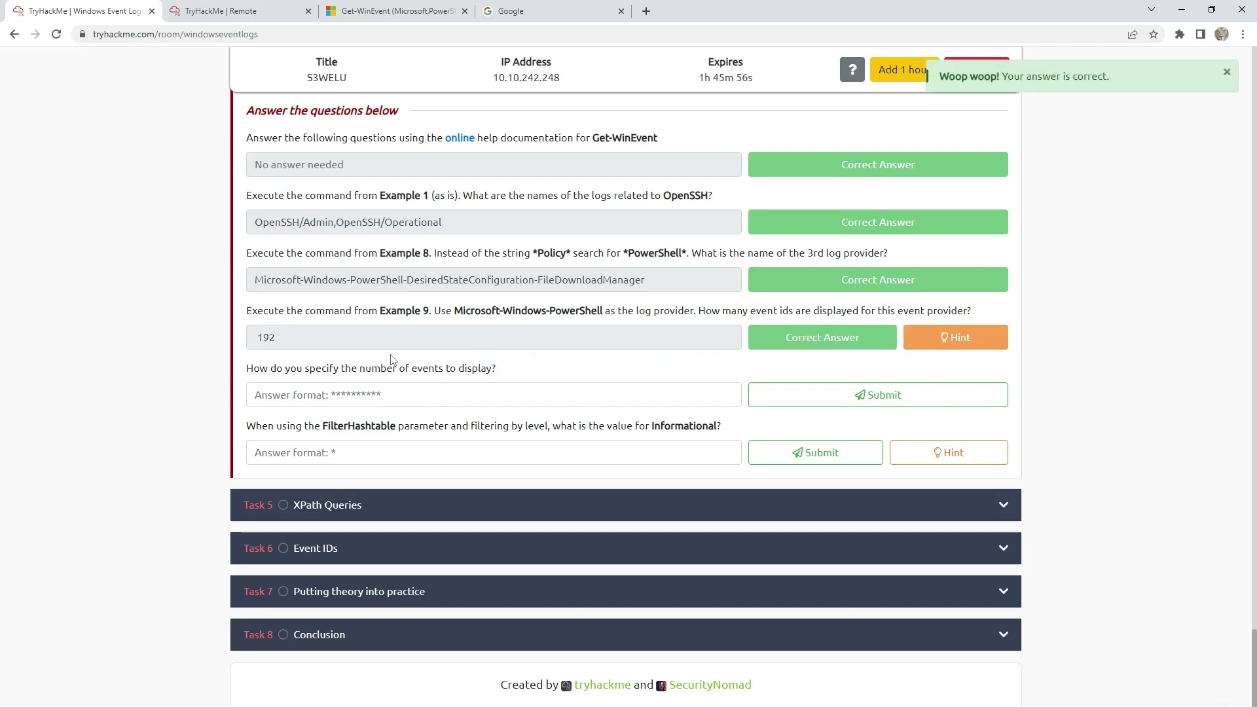
Submit -MaxEvent as the answer on specifying the number of events to display
{"action": "left_click", "coordinate": [369, 406]}
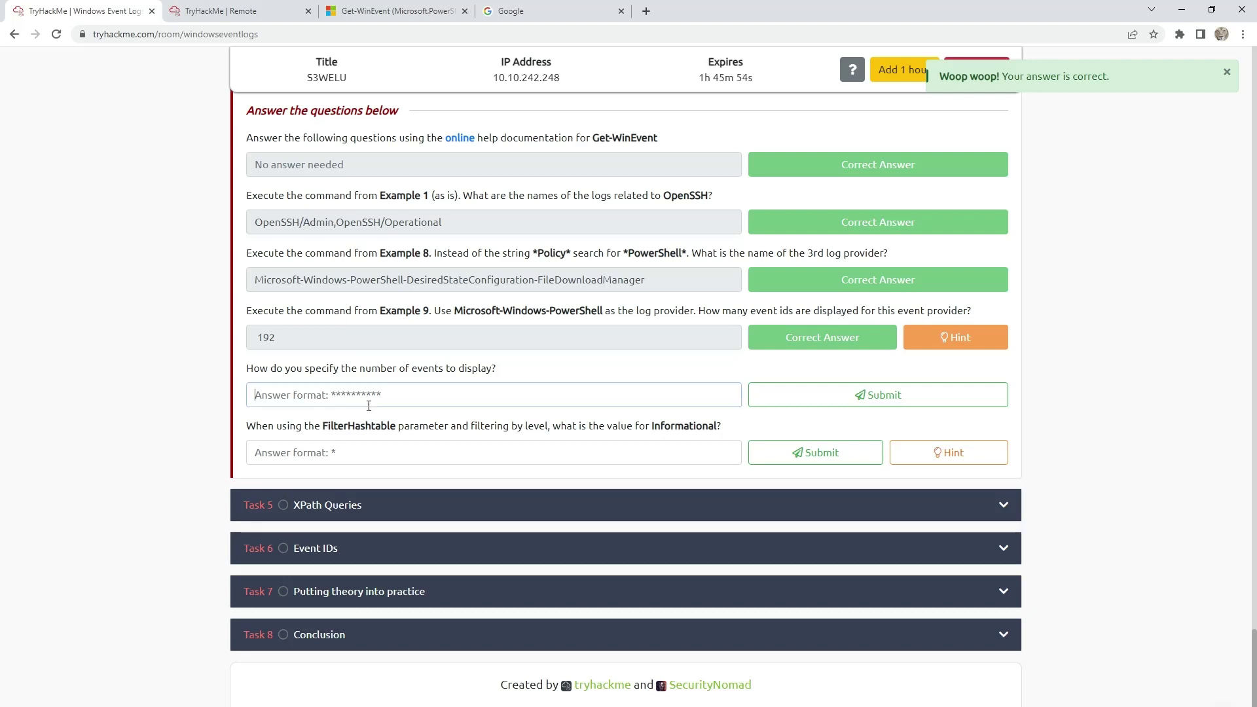
{"action": "type", "text": "-MaxEvent"}
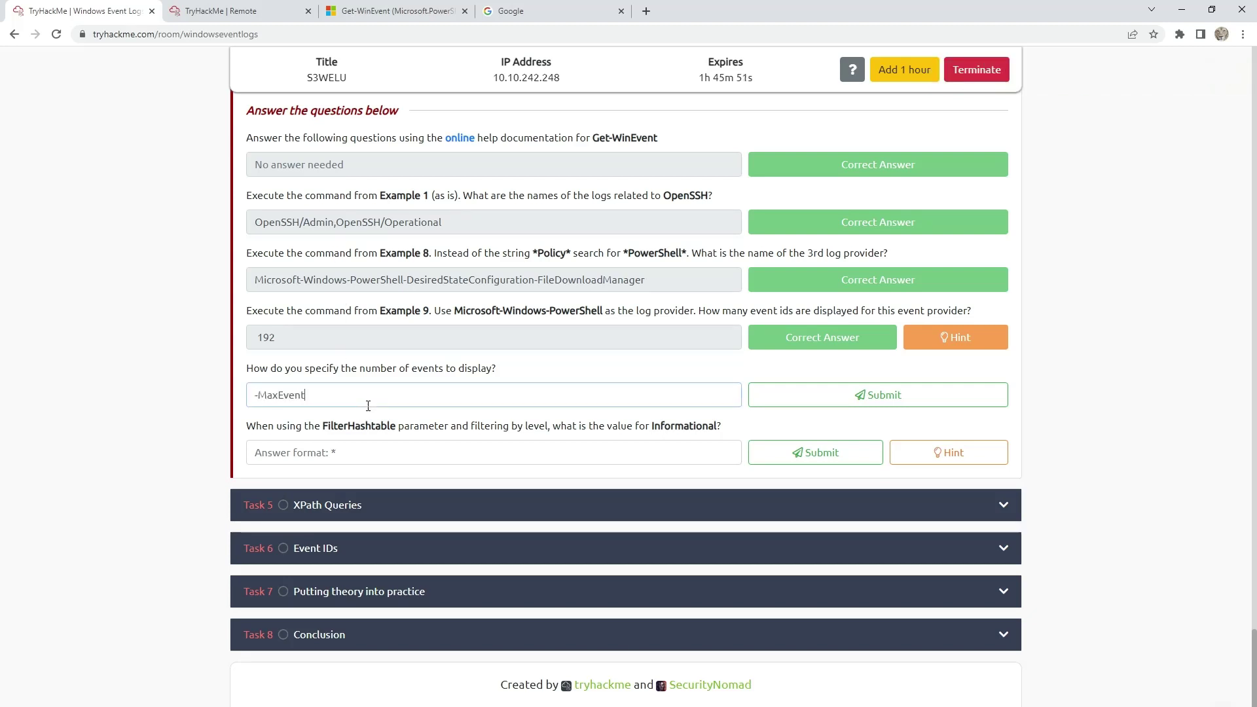
{"action": "key", "text": "Return"}
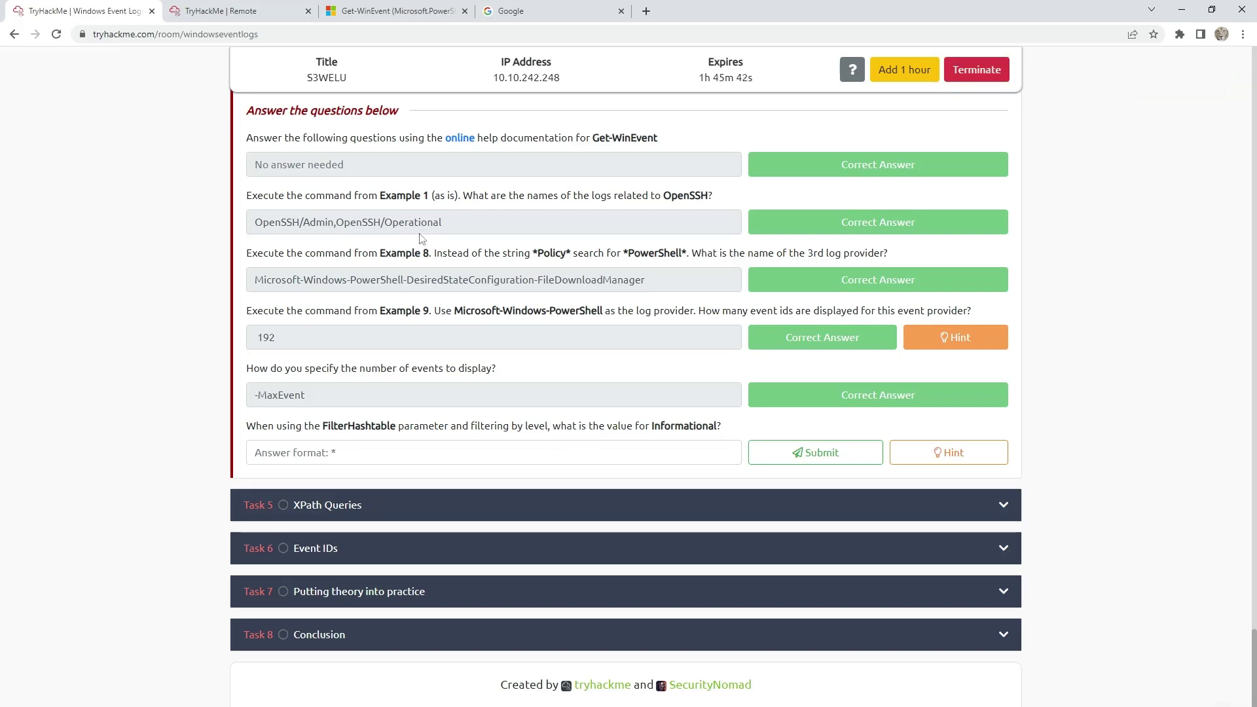
Switch to Event Viewer on the remote machine, expand Windows Logs and open the Application log
{"action": "left_click", "coordinate": [226, 11]}
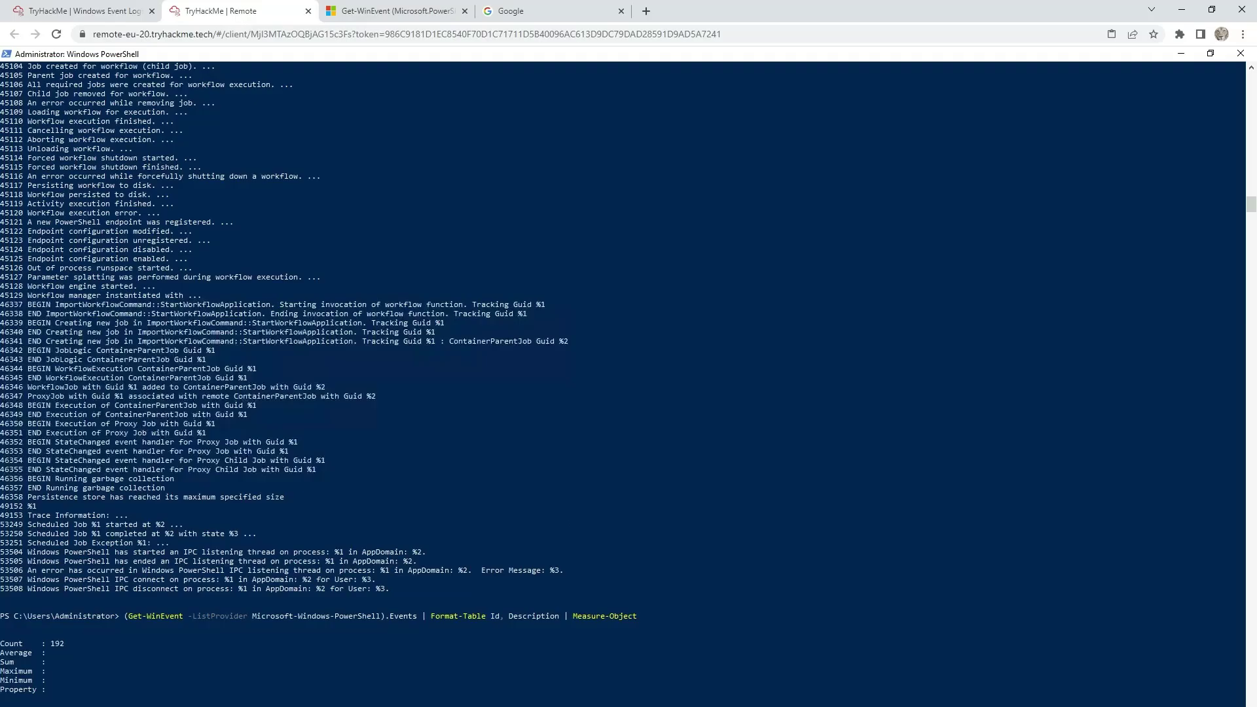
{"action": "left_click", "coordinate": [144, 684]}
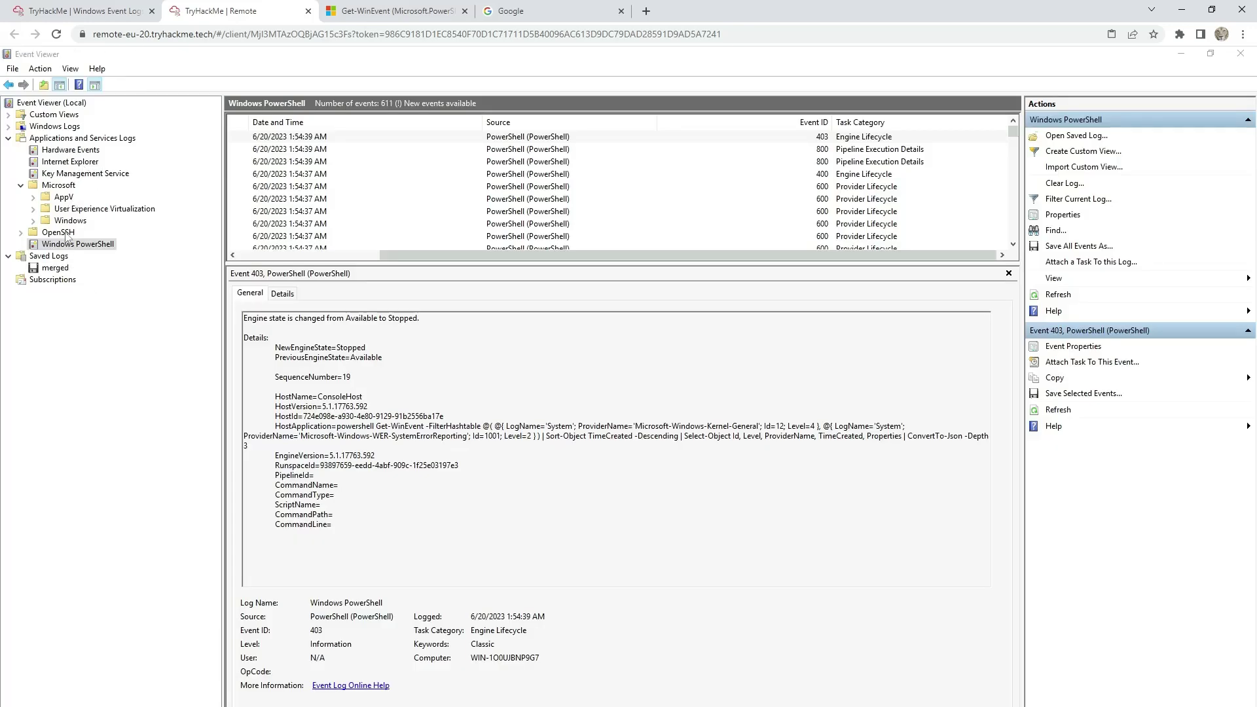
{"action": "left_click", "coordinate": [7, 138]}
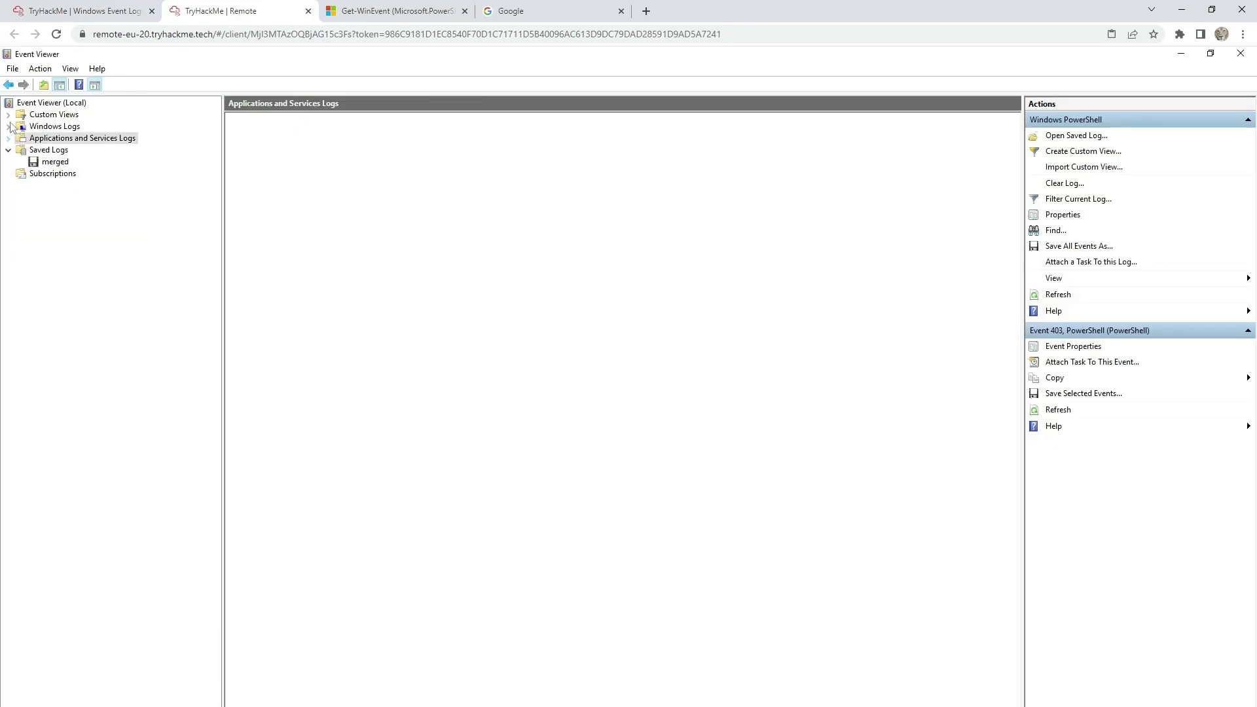
{"action": "left_click", "coordinate": [8, 126]}
{"action": "left_click", "coordinate": [53, 173]}
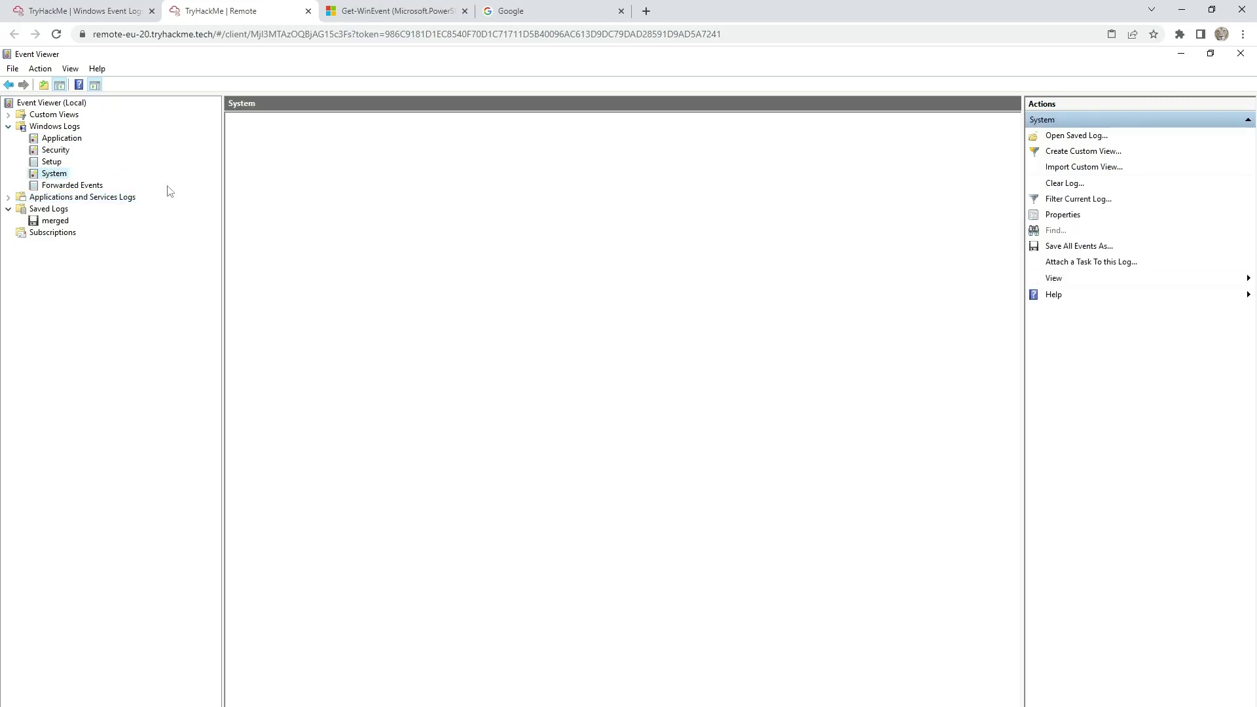
{"action": "left_click", "coordinate": [55, 150]}
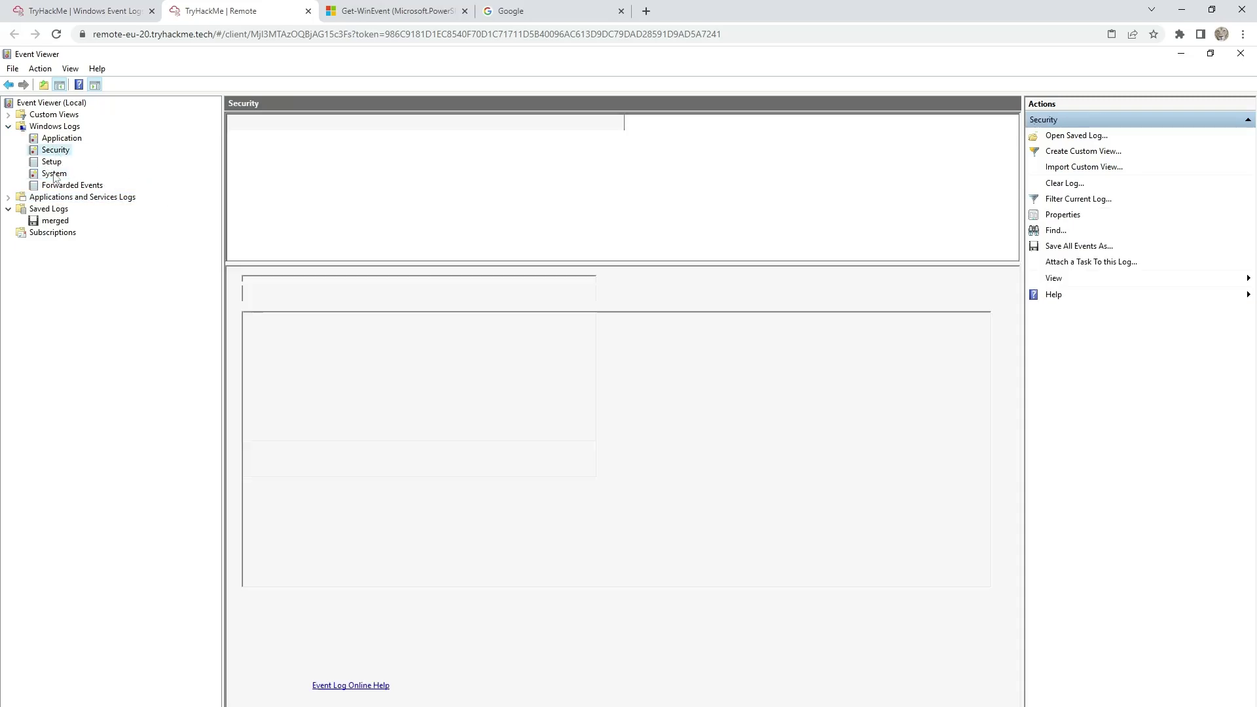
{"action": "left_click", "coordinate": [61, 140]}
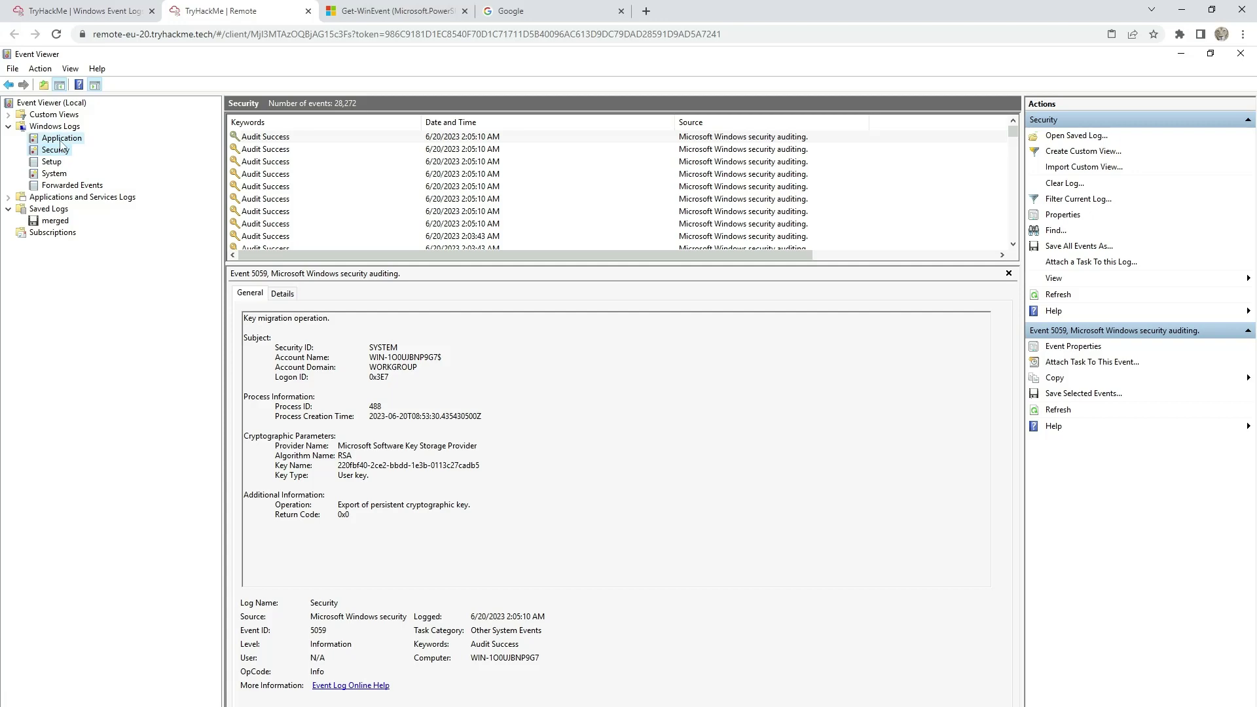
Examine the Level value in the XML details of the Application log's event 105 and the System log's first event
{"action": "left_click", "coordinate": [260, 150]}
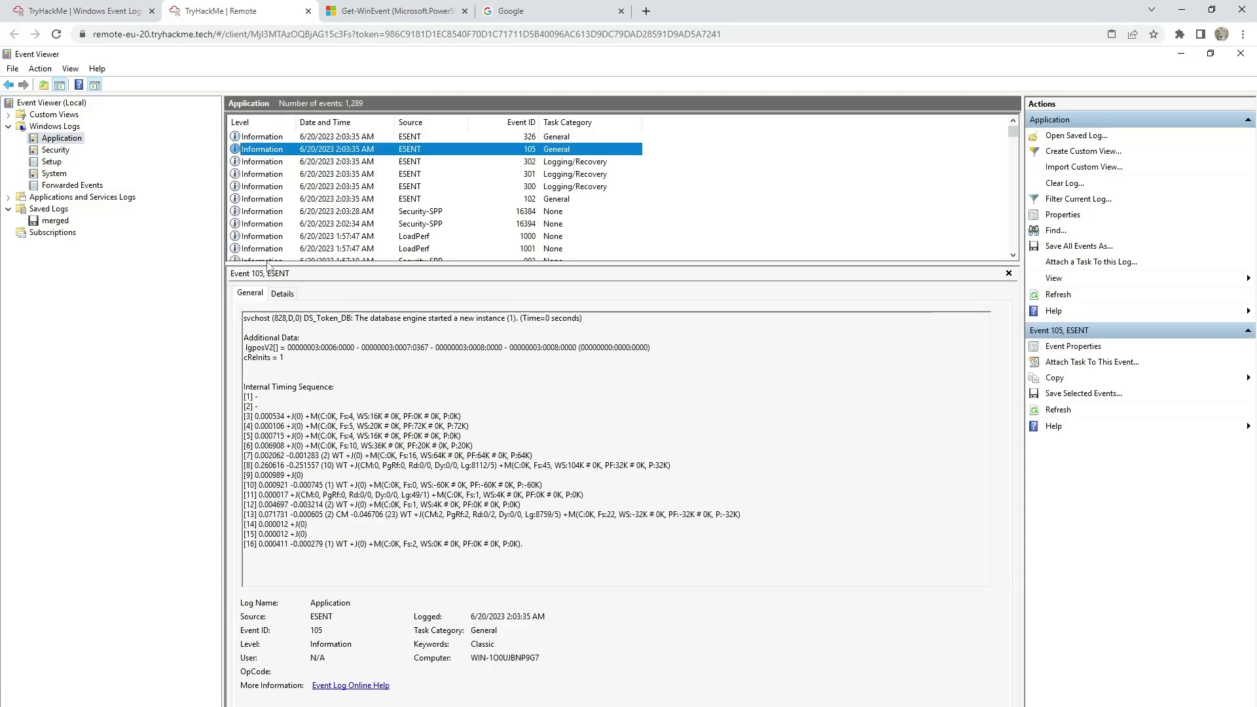
{"action": "left_click", "coordinate": [281, 294]}
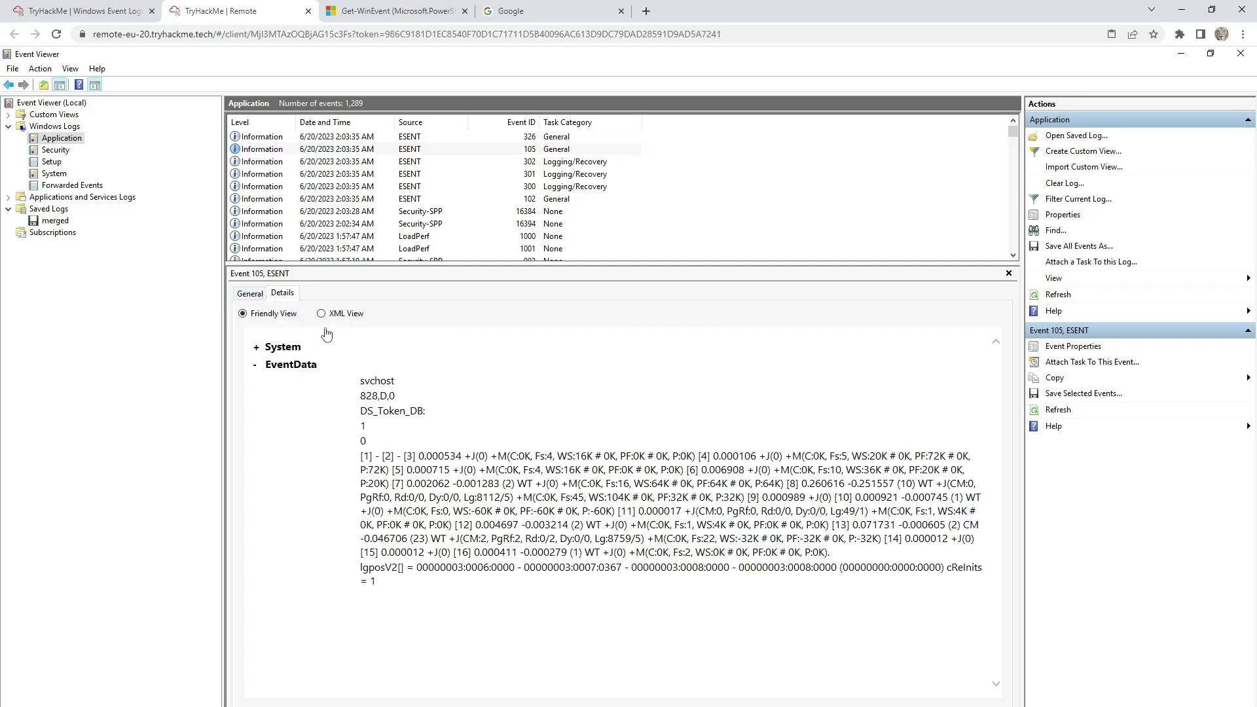
{"action": "left_click", "coordinate": [322, 314]}
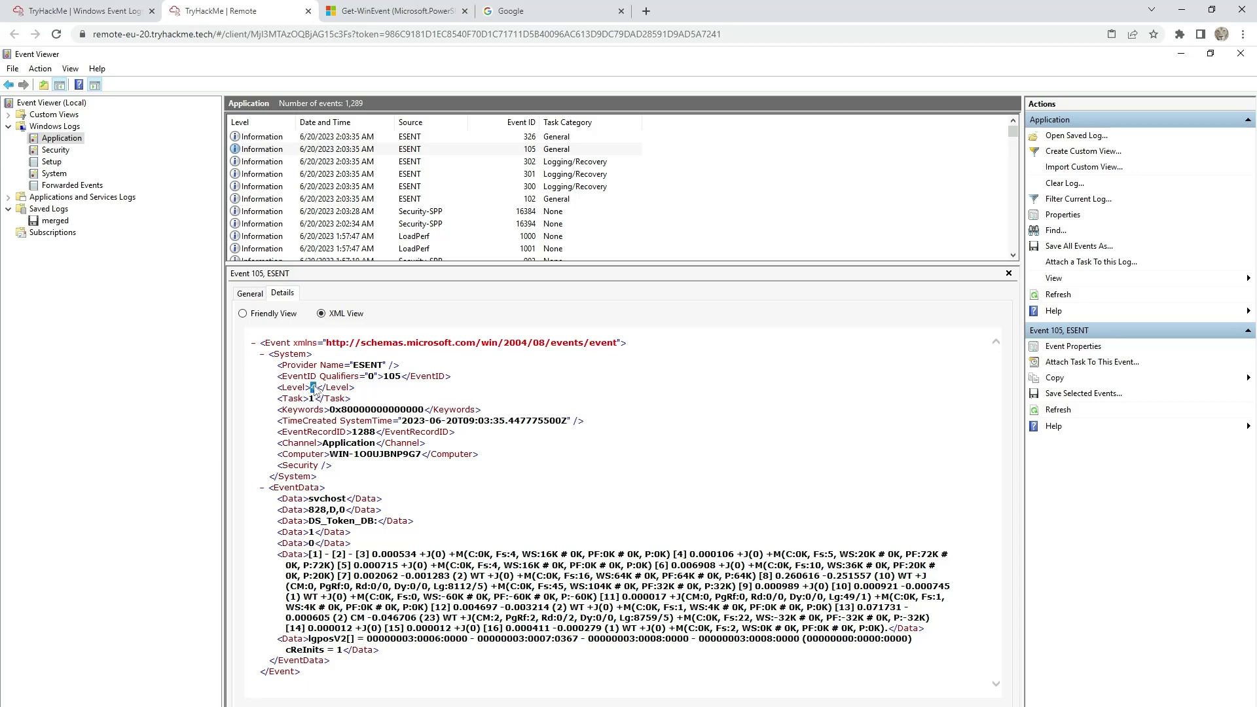
{"action": "left_click", "coordinate": [52, 151]}
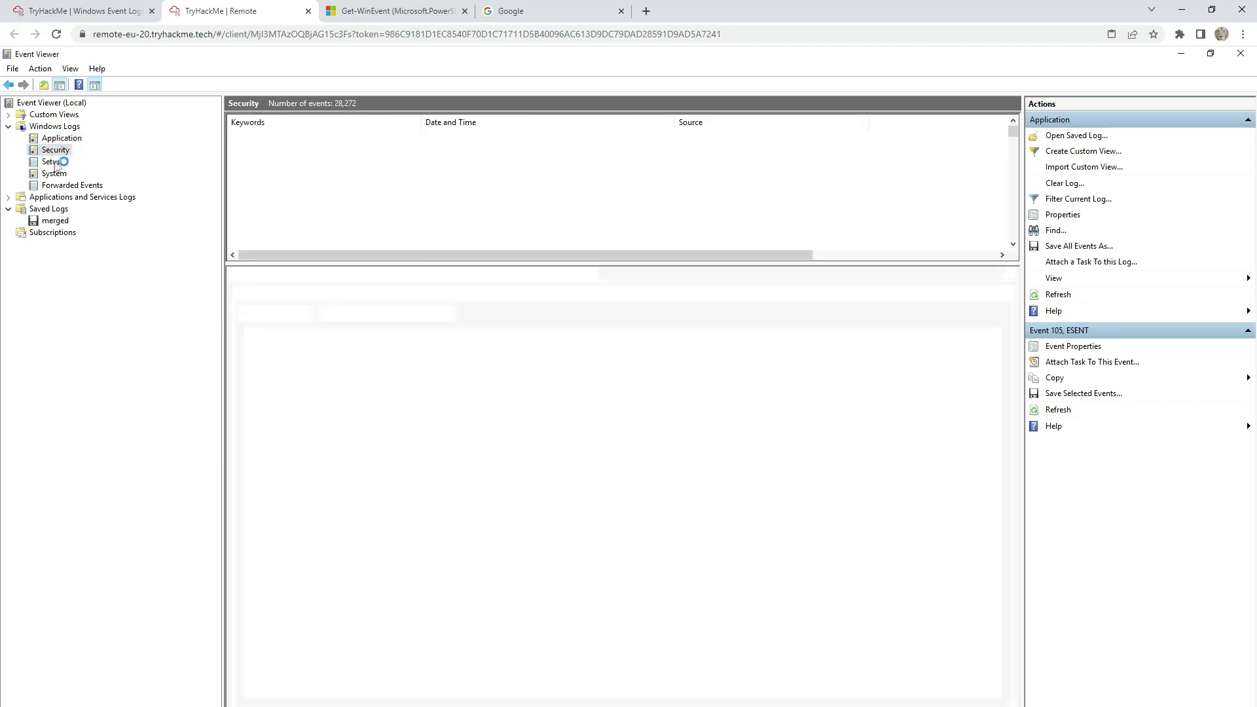
{"action": "left_click", "coordinate": [49, 174]}
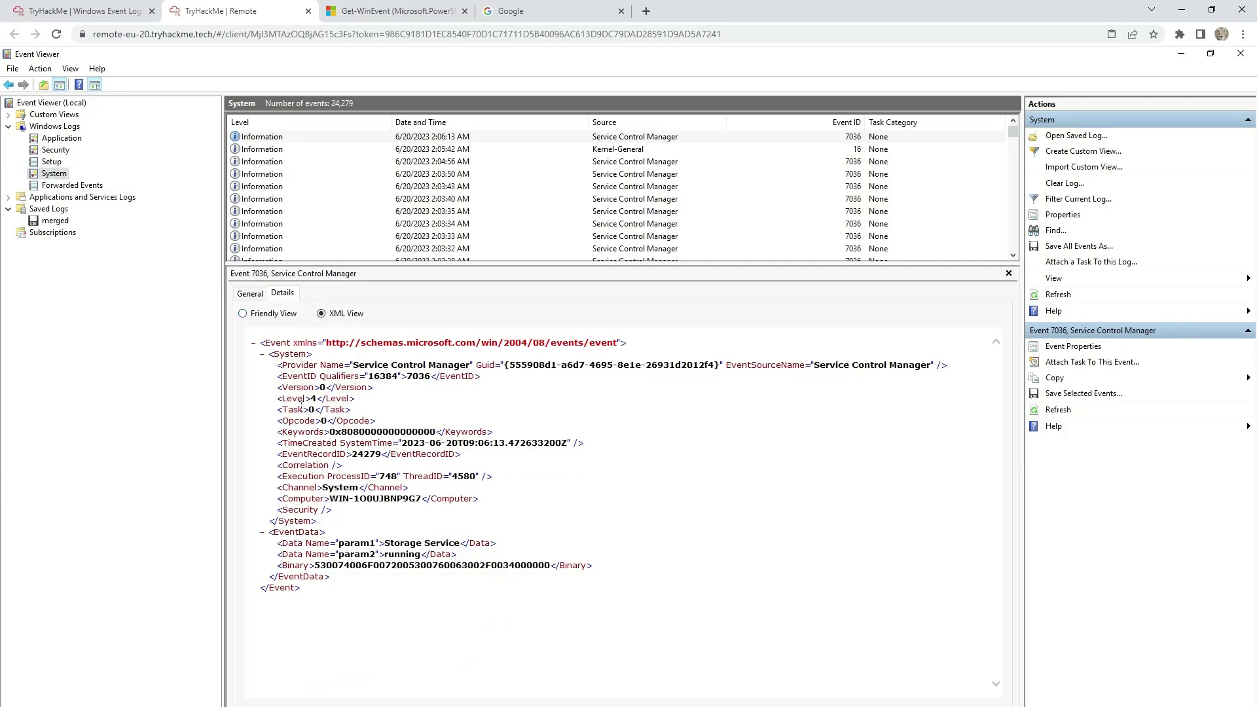
Submit 4 as the FilterHashtable level value for Informational in the TryHackMe room
{"action": "left_click", "coordinate": [121, 11]}
{"action": "left_click", "coordinate": [364, 462]}
{"action": "type", "text": "4"}
{"action": "key", "text": "Return"}
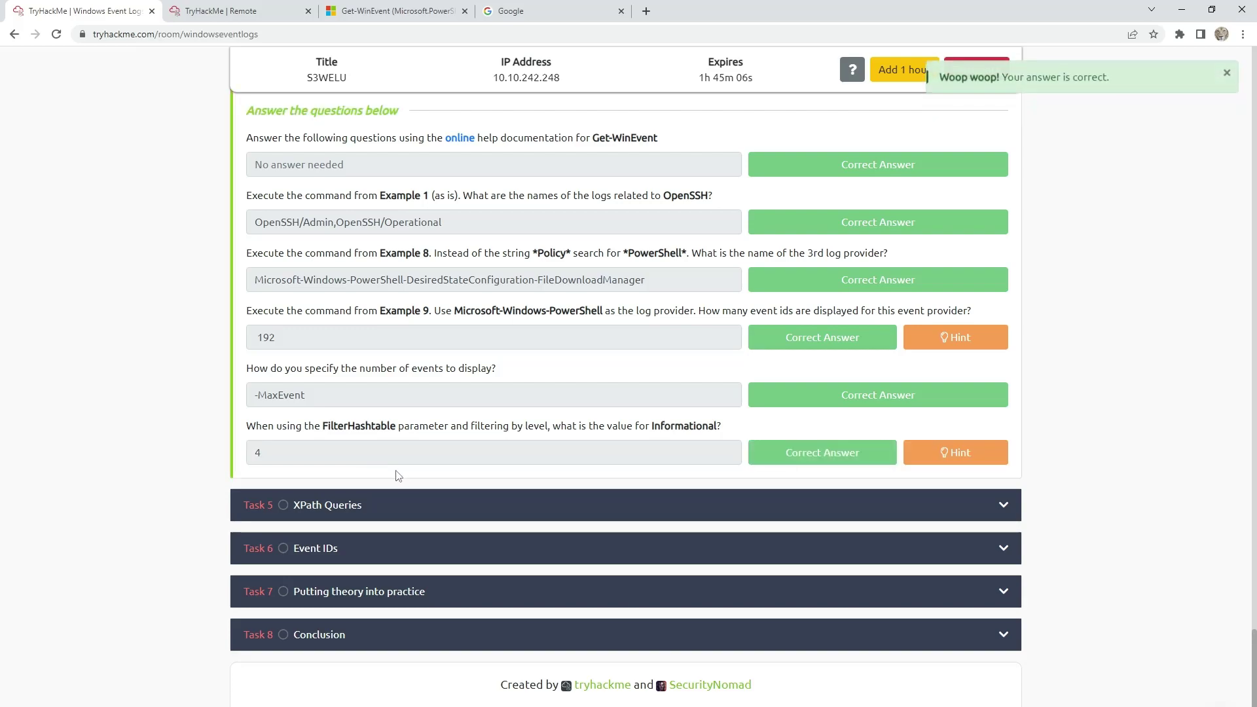
Open Task 5 XPath Queries and read its example queries and the question about WLMS events by System Time
{"action": "left_click", "coordinate": [362, 516]}
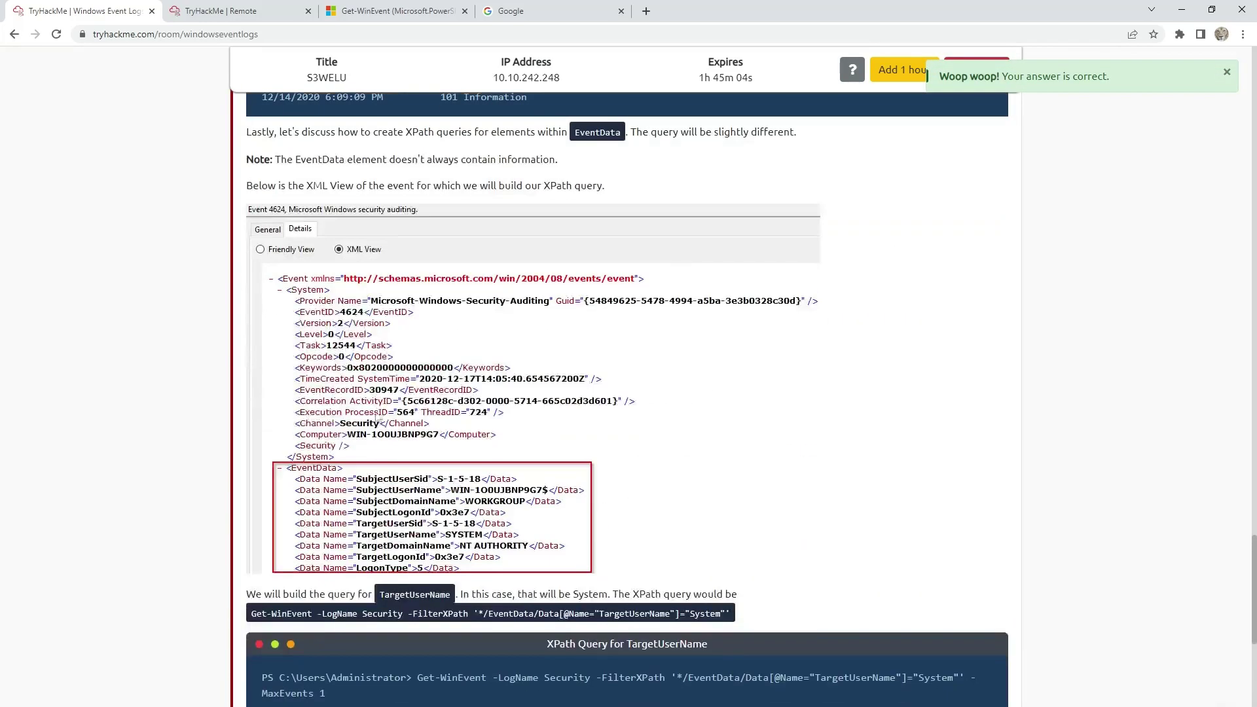
{"action": "scroll", "coordinate": [391, 387], "scroll_direction": "up", "scroll_amount": 7}
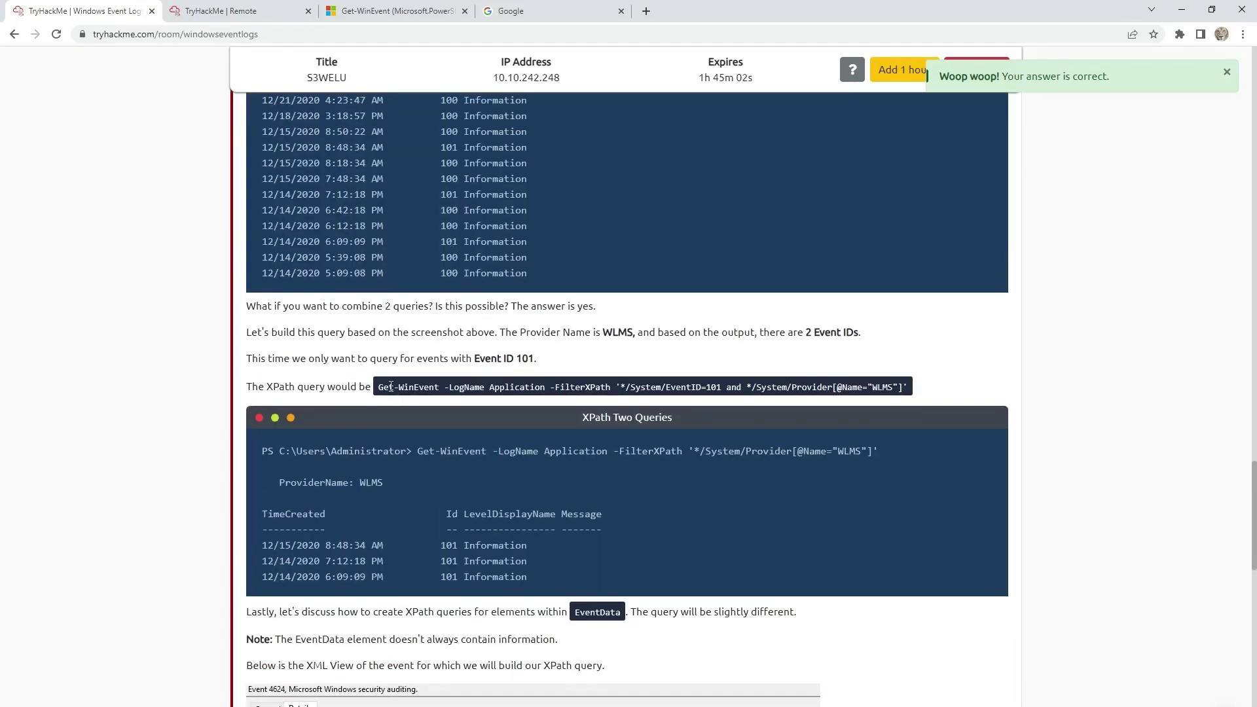
{"action": "scroll", "coordinate": [437, 362], "scroll_direction": "down", "scroll_amount": 13}
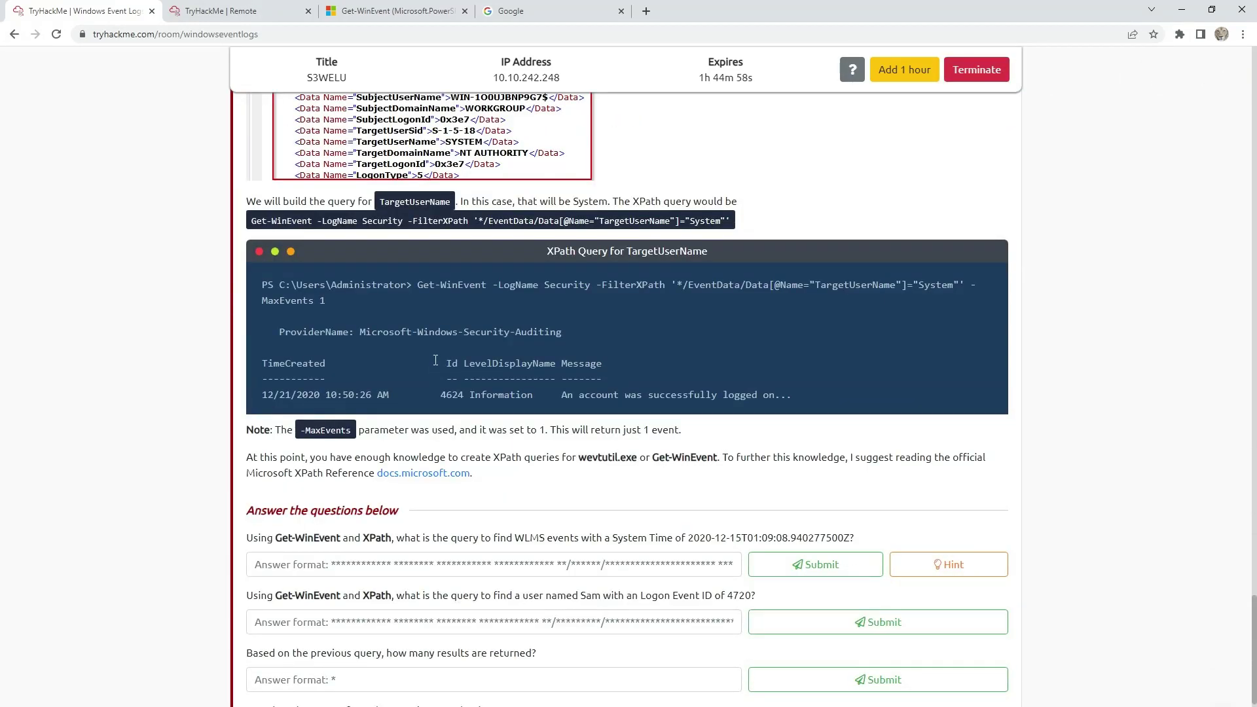
{"action": "scroll", "coordinate": [434, 360], "scroll_direction": "down", "scroll_amount": 3}
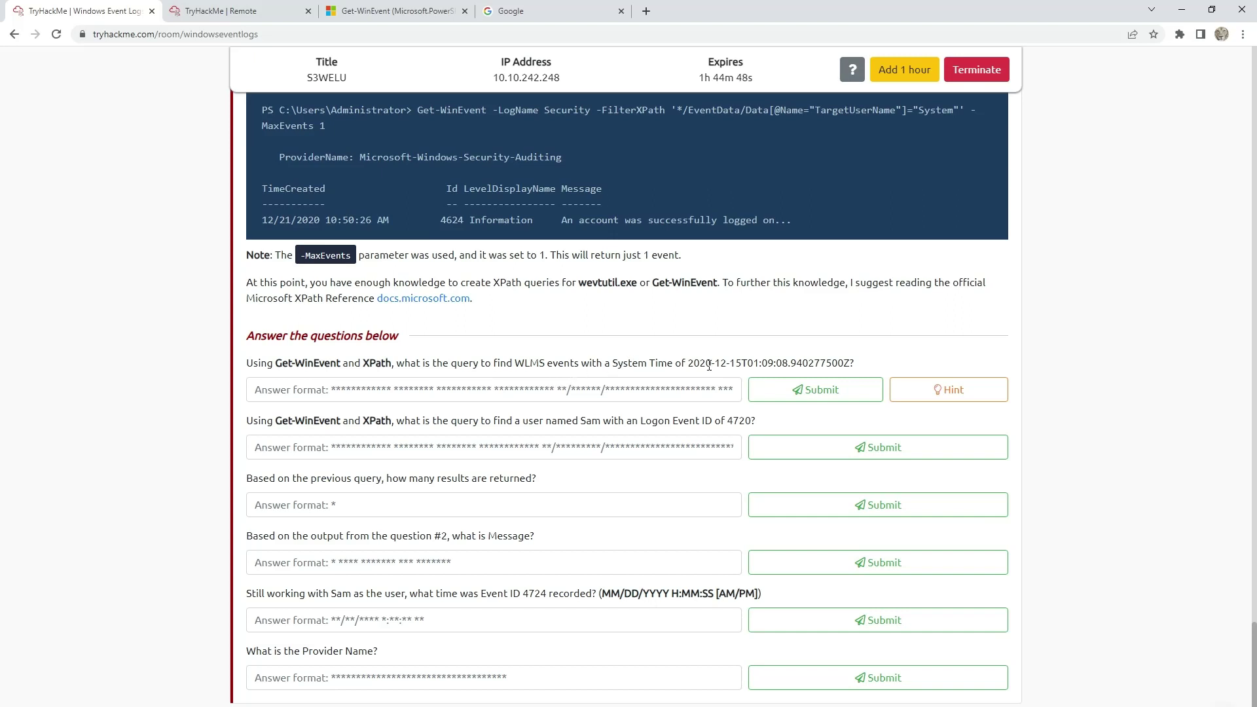
{"action": "left_click_drag", "start_coordinate": [743, 363], "coordinate": [797, 362]}
{"action": "left_click", "coordinate": [797, 363]}
Copy the Get-WinEvent query for WLMS and SystemTime 2020-12-15T01:09:08.940277500Z from the UpNote Task 5 commands and submit it as the first XPath answer
{"action": "key", "text": "alt+Tab"}
{"action": "scroll", "coordinate": [498, 424], "scroll_direction": "down", "scroll_amount": 5}
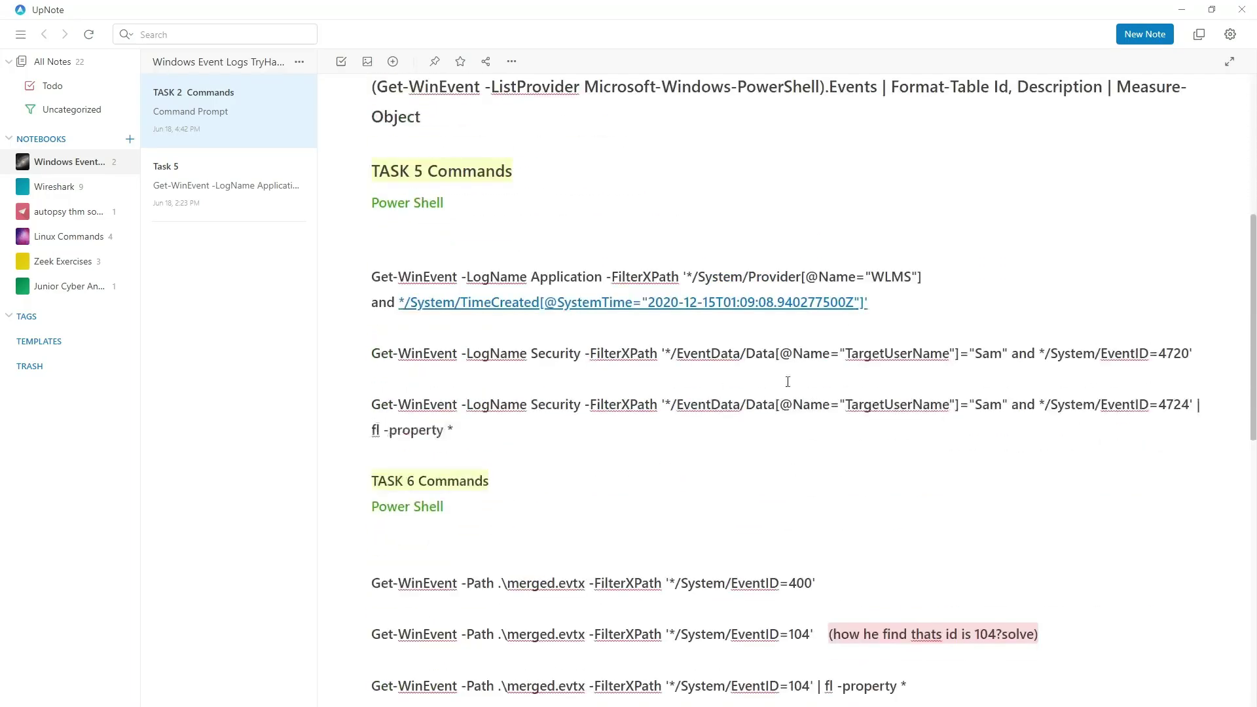
{"action": "left_click_drag", "start_coordinate": [888, 311], "coordinate": [327, 282]}
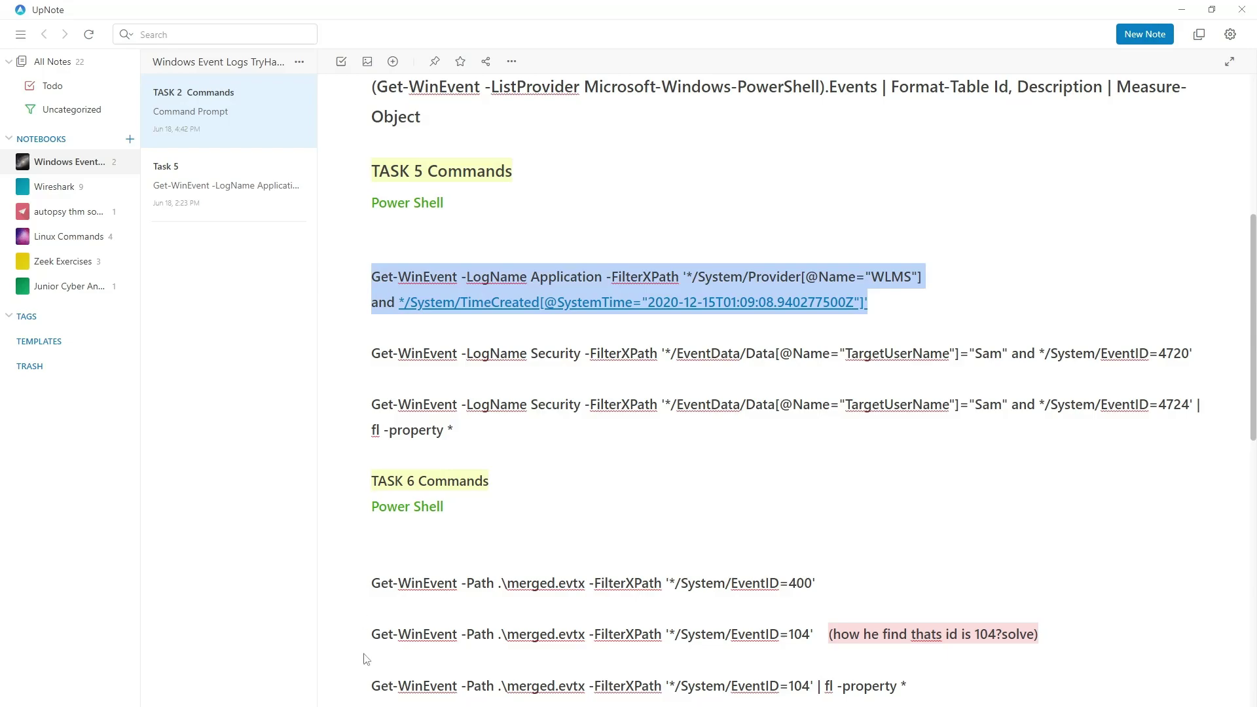
{"action": "key", "text": "ctrl+c"}
{"action": "key", "text": "alt+Tab"}
{"action": "key", "text": "ctrl+v"}
{"action": "key", "text": "Return"}
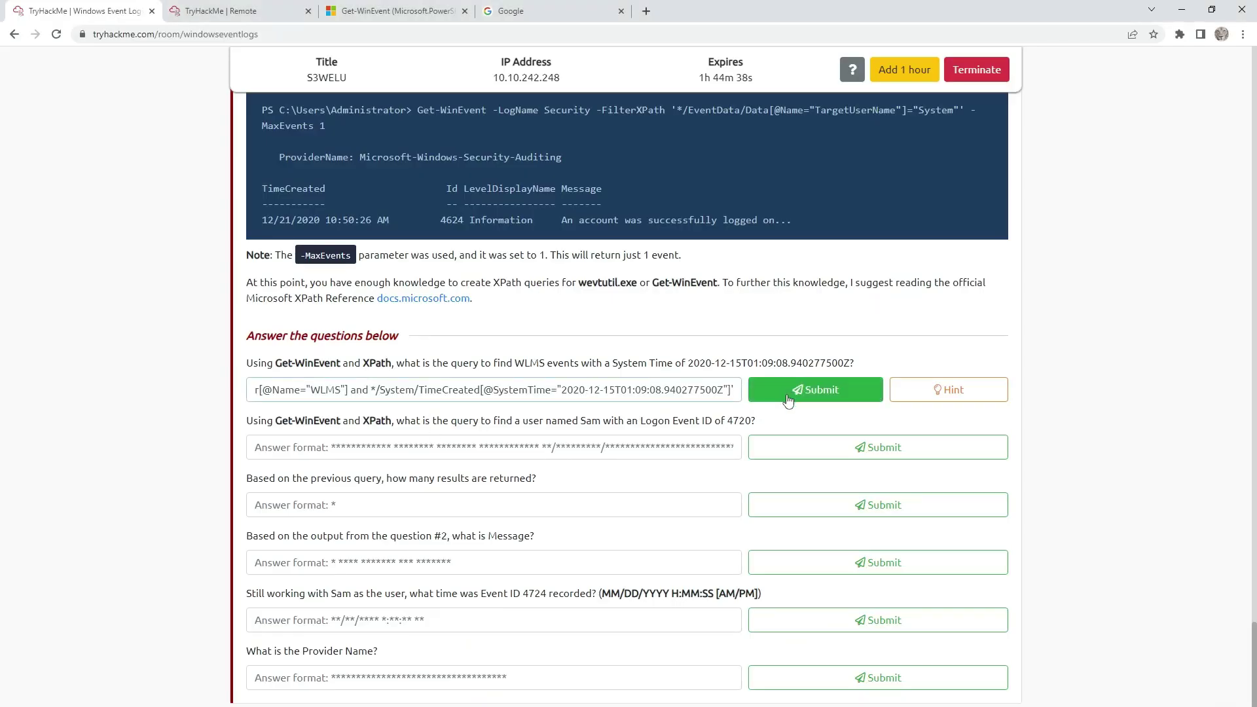
Run the copied WLMS and SystemTime query on the Application log in the remote PowerShell and examine the returned event
{"action": "left_click", "coordinate": [221, 10]}
{"action": "left_click", "coordinate": [524, 10]}
{"action": "left_click", "coordinate": [220, 11]}
{"action": "left_click", "coordinate": [85, 10]}
{"action": "left_click", "coordinate": [221, 11]}
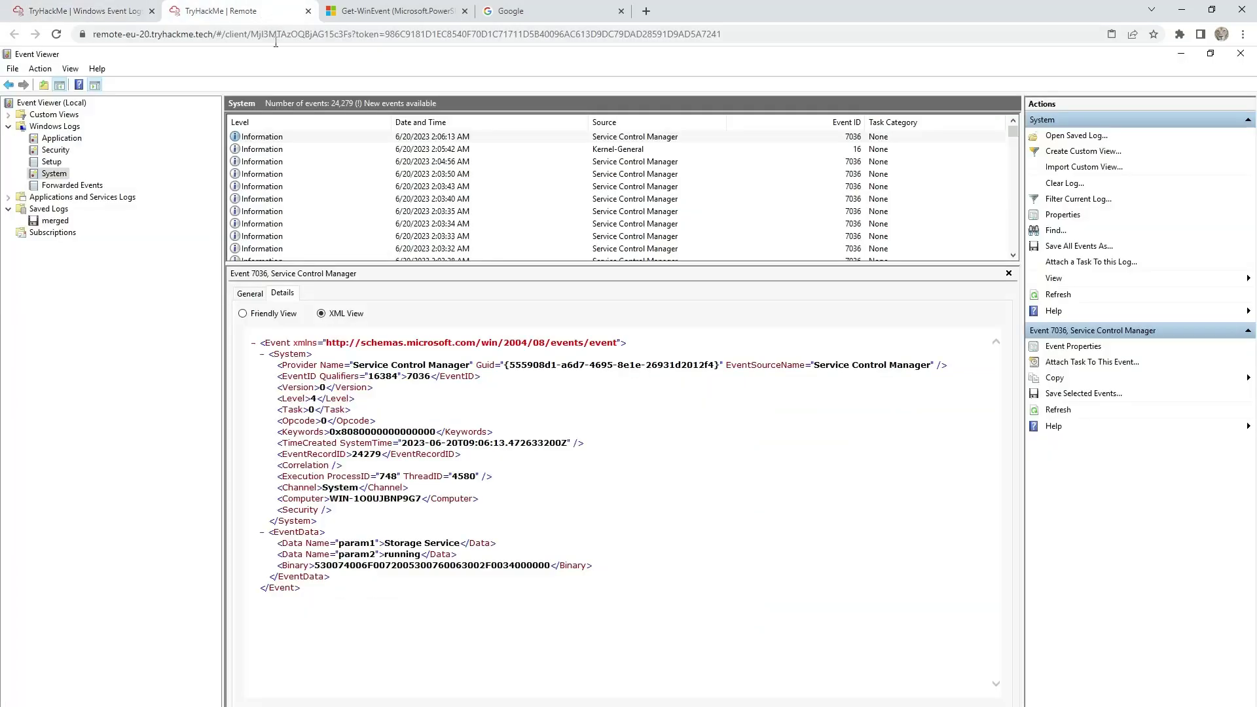
{"action": "left_click", "coordinate": [191, 689]}
{"action": "scroll", "coordinate": [232, 655], "scroll_direction": "down", "scroll_amount": 5}
{"action": "scroll", "coordinate": [245, 615], "scroll_direction": "up", "scroll_amount": 5}
{"action": "key", "text": "ctrl+v"}
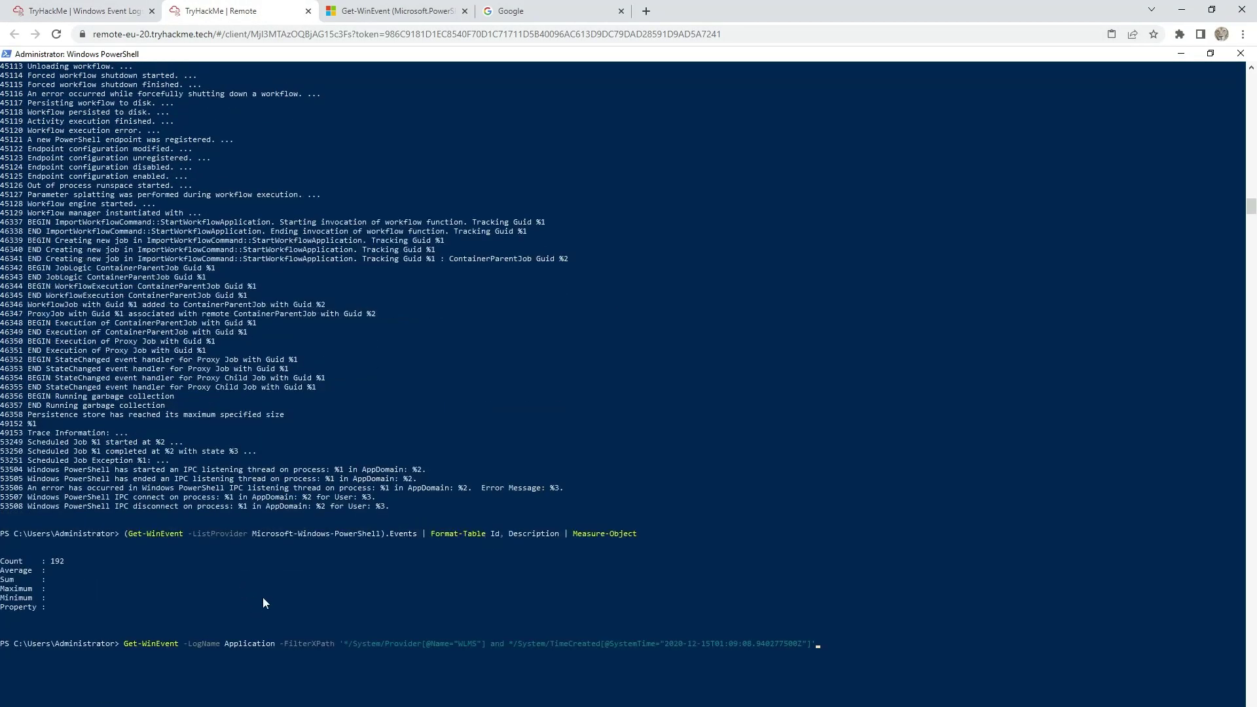
{"action": "key", "text": "Return"}
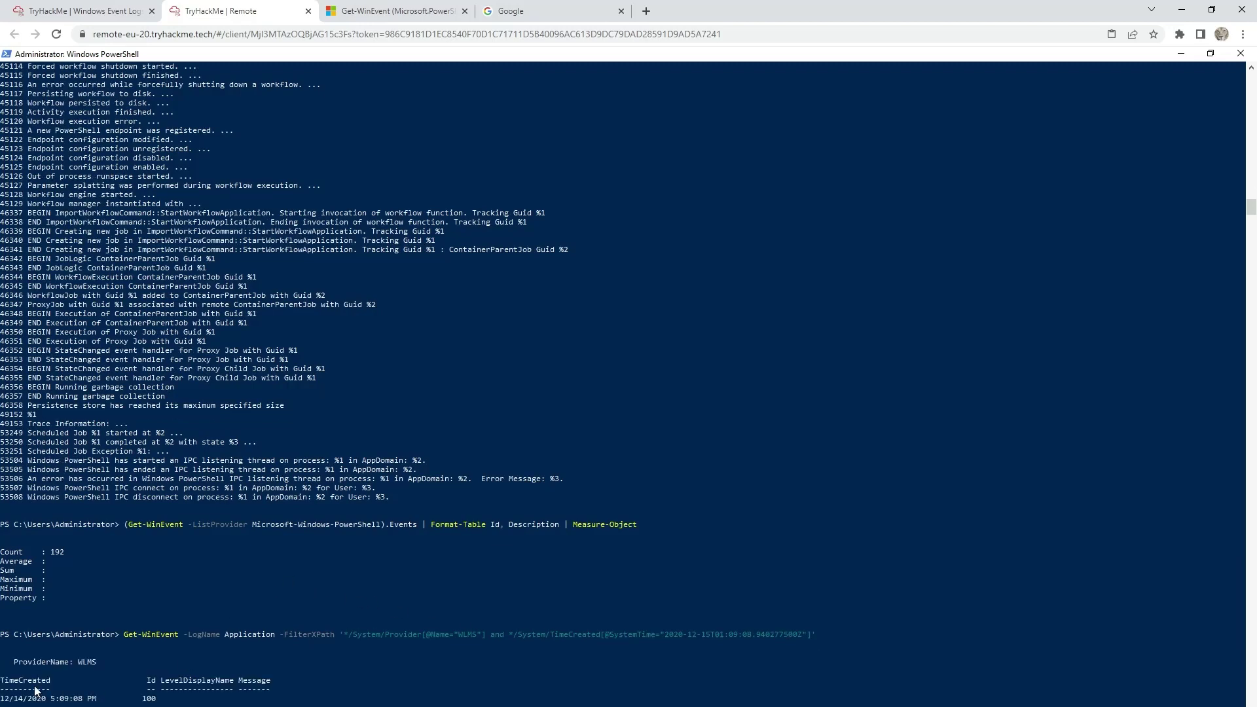
{"action": "left_click_drag", "start_coordinate": [29, 676], "coordinate": [91, 694]}
{"action": "left_click", "coordinate": [149, 699]}
Copy the Security log query for the target user name and EventID=4720 from the Task 5 commands in UpNote
{"action": "left_click", "coordinate": [124, 11]}
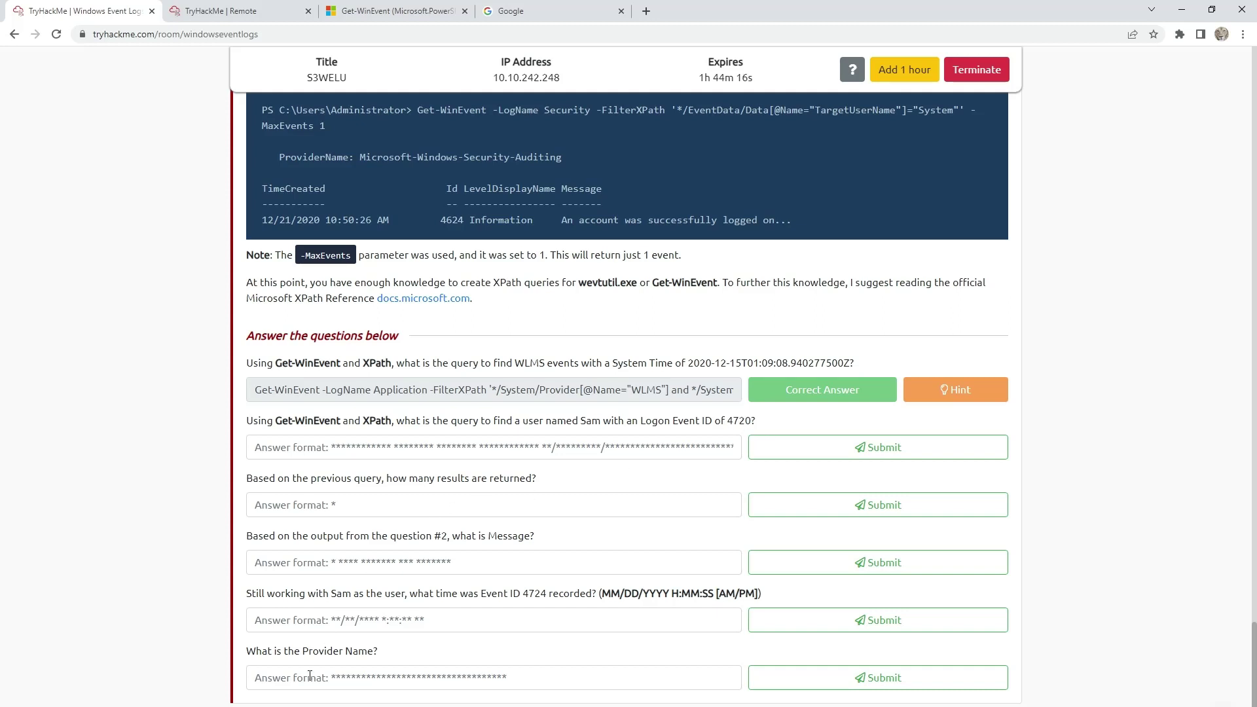
{"action": "key", "text": "alt+Tab"}
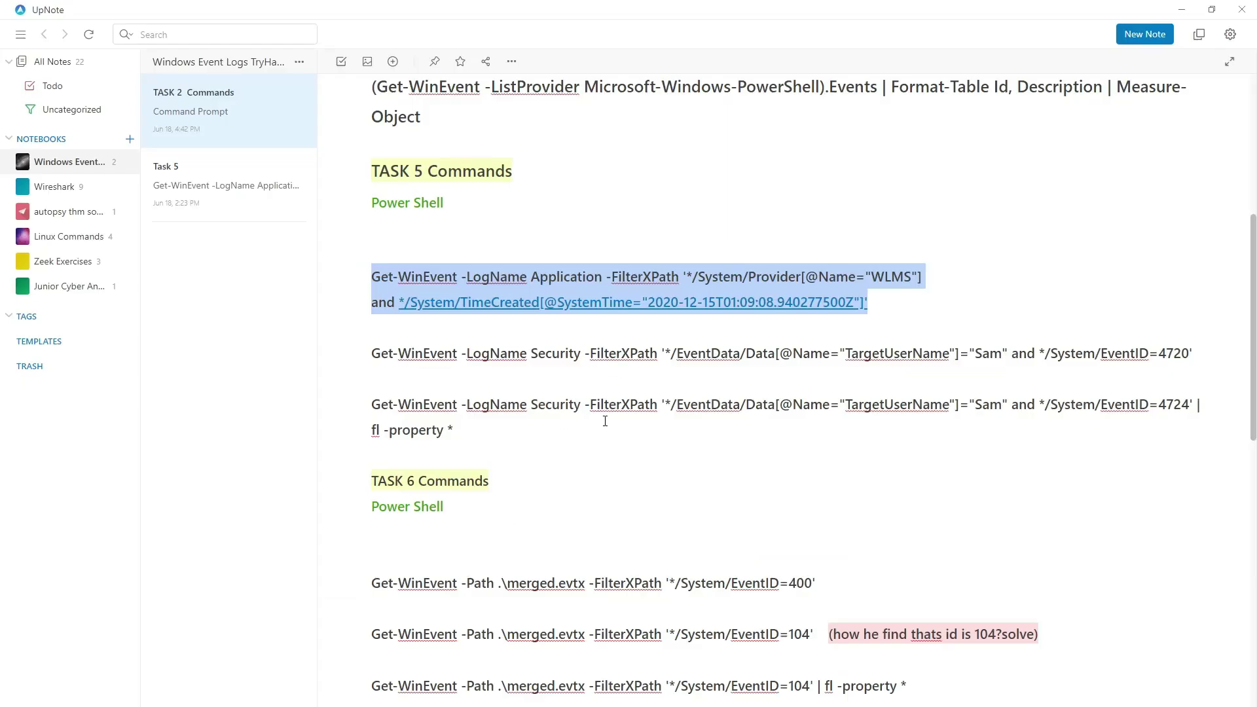
{"action": "left_click_drag", "start_coordinate": [1197, 361], "coordinate": [360, 351]}
{"action": "key", "text": "ctrl+c"}
{"action": "left_click", "coordinate": [569, 354]}
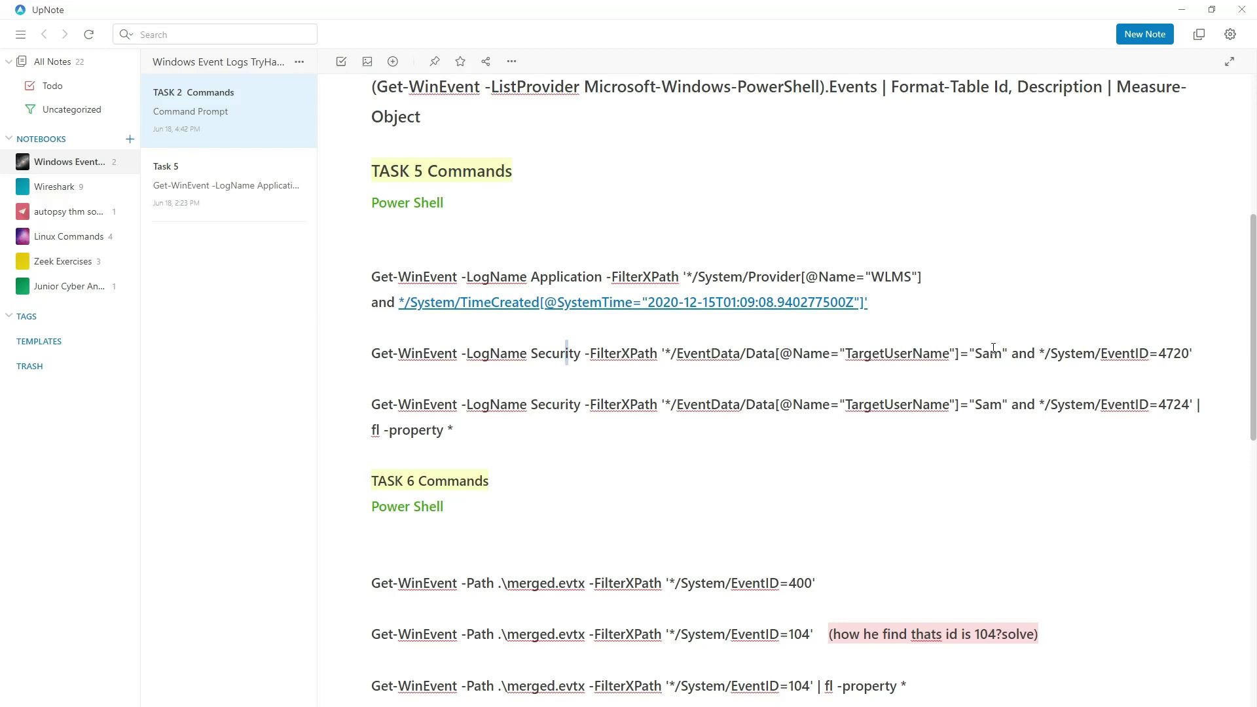
{"action": "left_click", "coordinate": [1182, 354]}
{"action": "key", "text": "alt+Tab"}
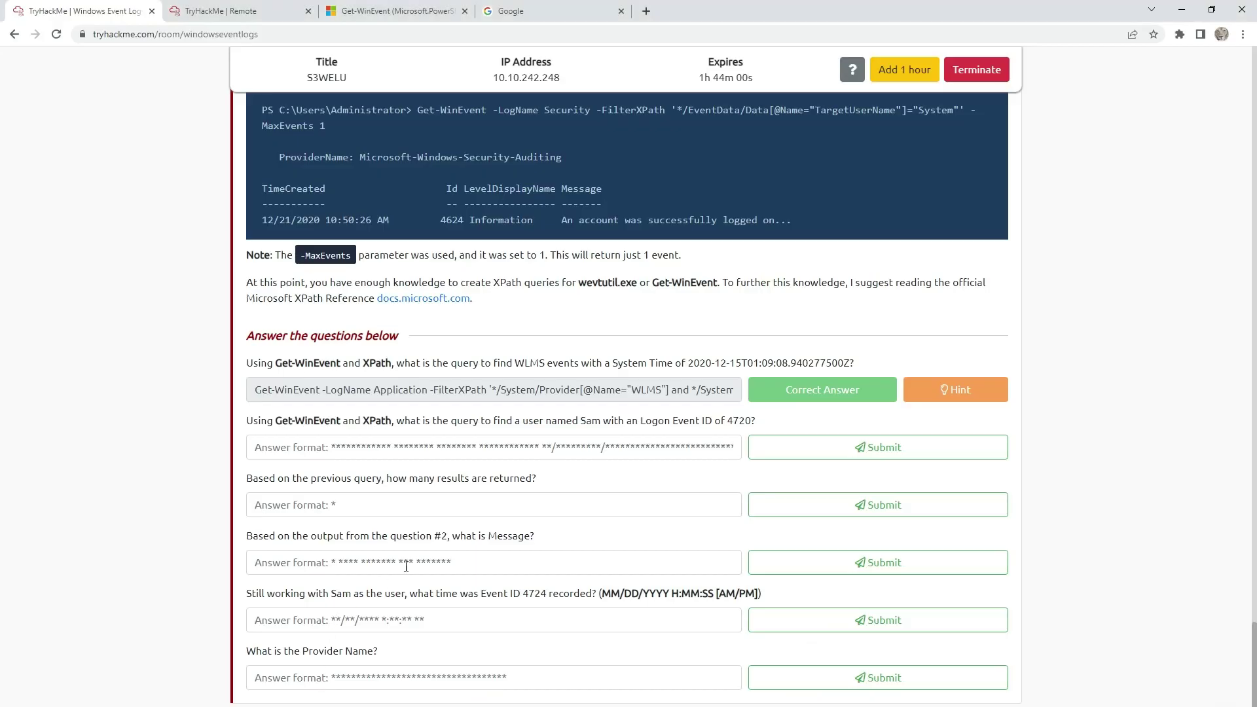
Run the copied Security log query for the question's user and EventID=4720 in the remote PowerShell
{"action": "left_click", "coordinate": [442, 458]}
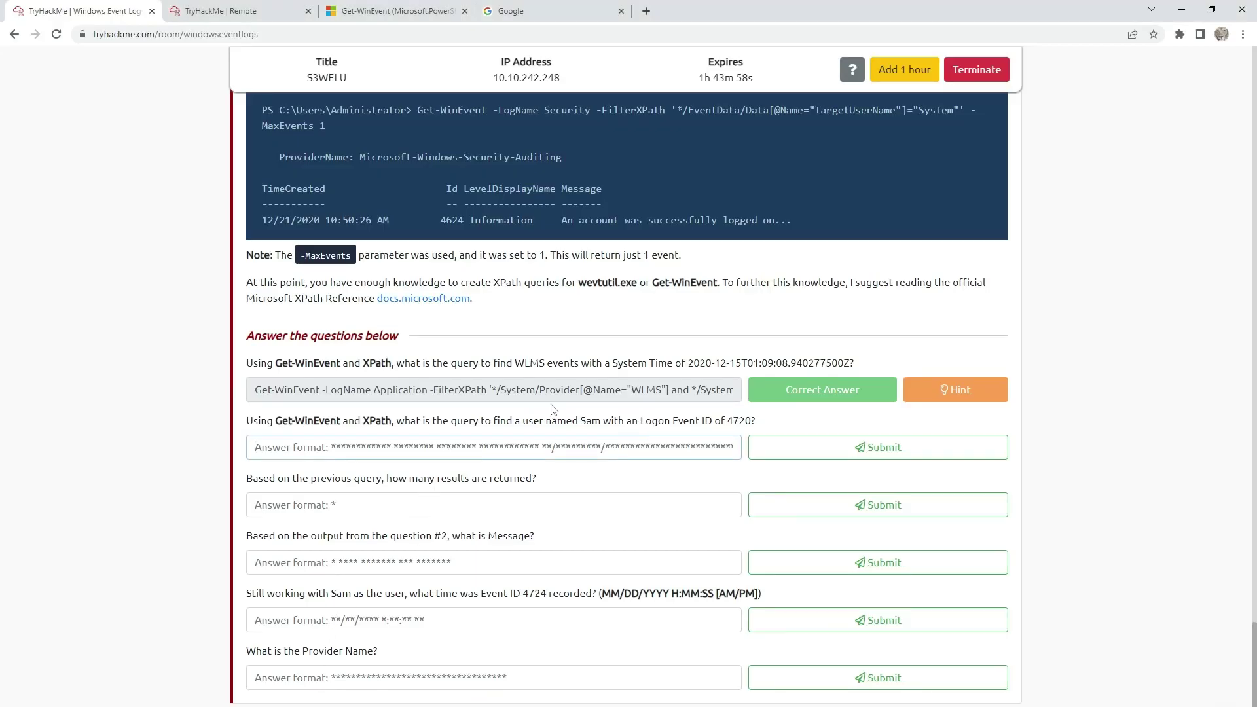
{"action": "double_click", "coordinate": [742, 421]}
{"action": "left_click", "coordinate": [688, 423]}
{"action": "double_click", "coordinate": [589, 420]}
{"action": "left_click", "coordinate": [593, 419]}
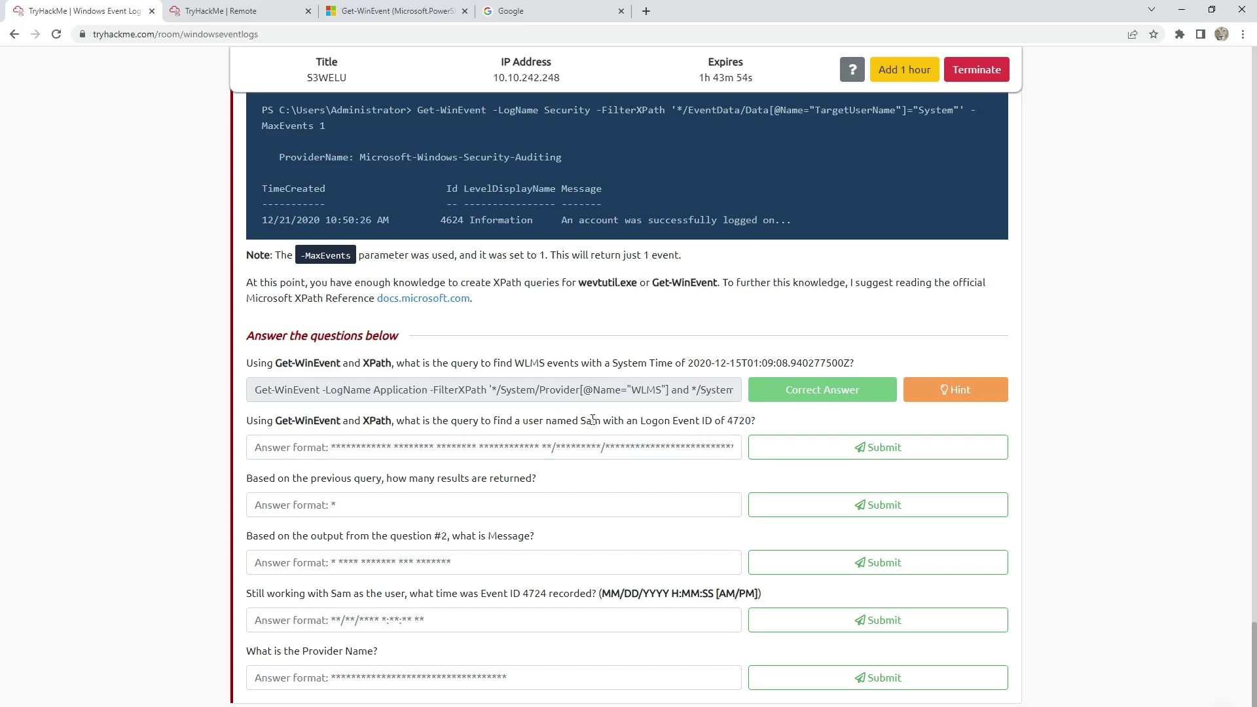
{"action": "key", "text": "ctrl+Tab"}
{"action": "scroll", "coordinate": [304, 418], "scroll_direction": "down", "scroll_amount": 5}
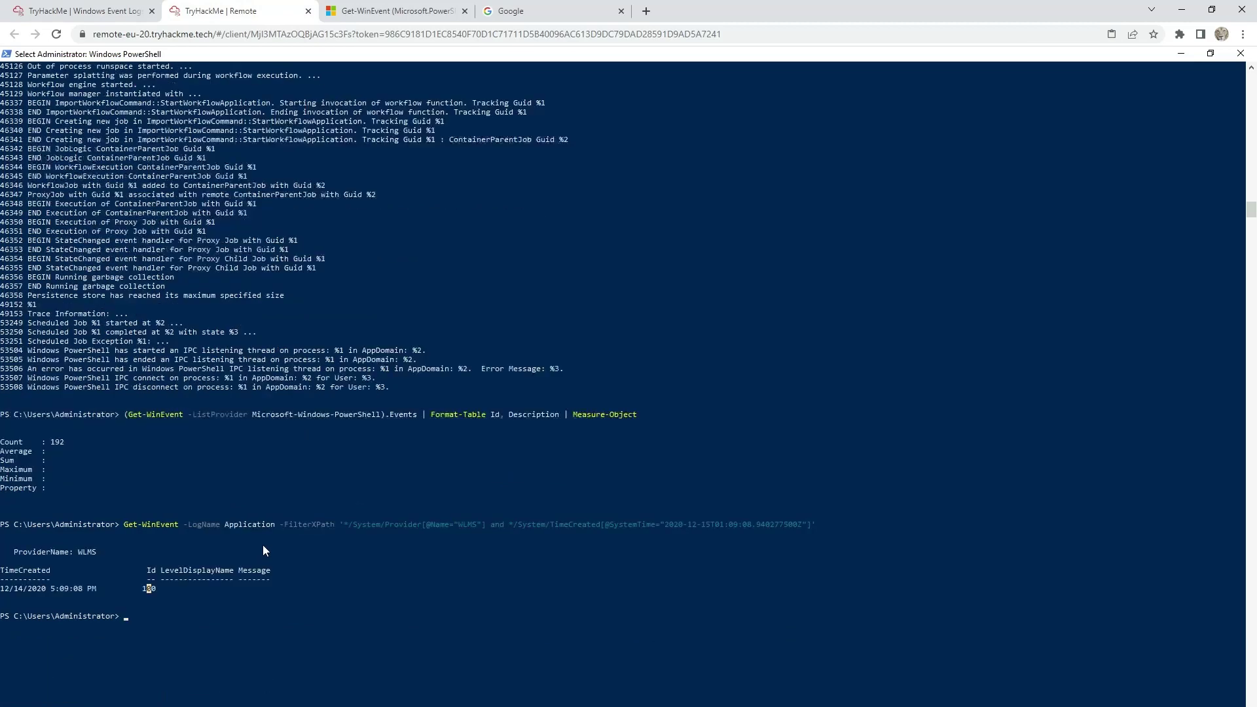
{"action": "scroll", "coordinate": [264, 550], "scroll_direction": "up", "scroll_amount": 5}
{"action": "key", "text": "ctrl+v"}
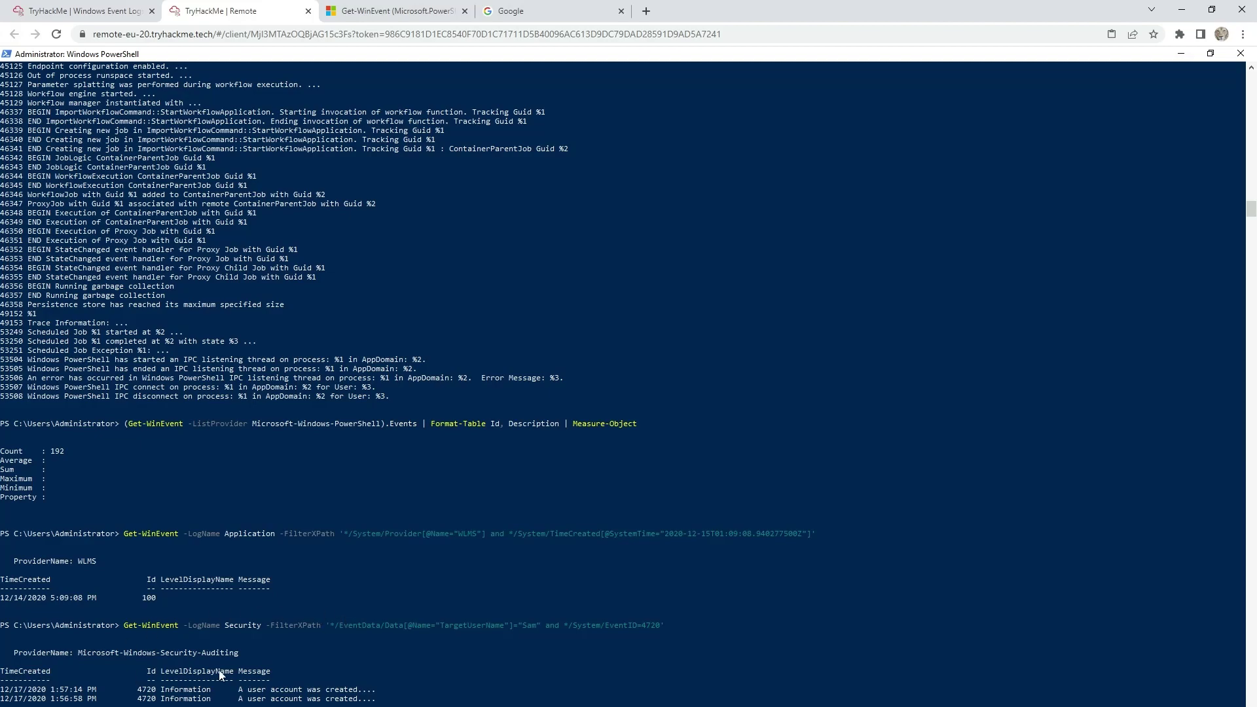
Submit the copied EventID=4720 query as the answer to the second XPath question in the TryHackMe room
{"action": "left_click", "coordinate": [35, 14]}
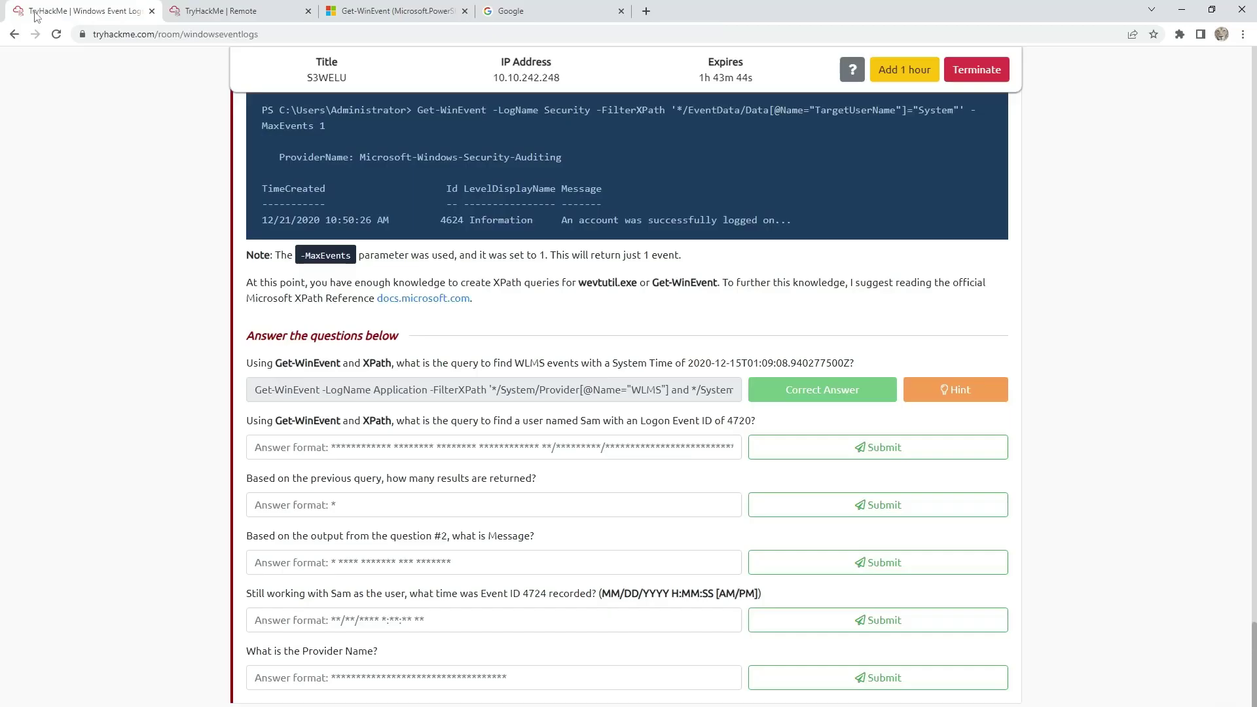
{"action": "left_click", "coordinate": [631, 448]}
{"action": "key", "text": "ctrl+v"}
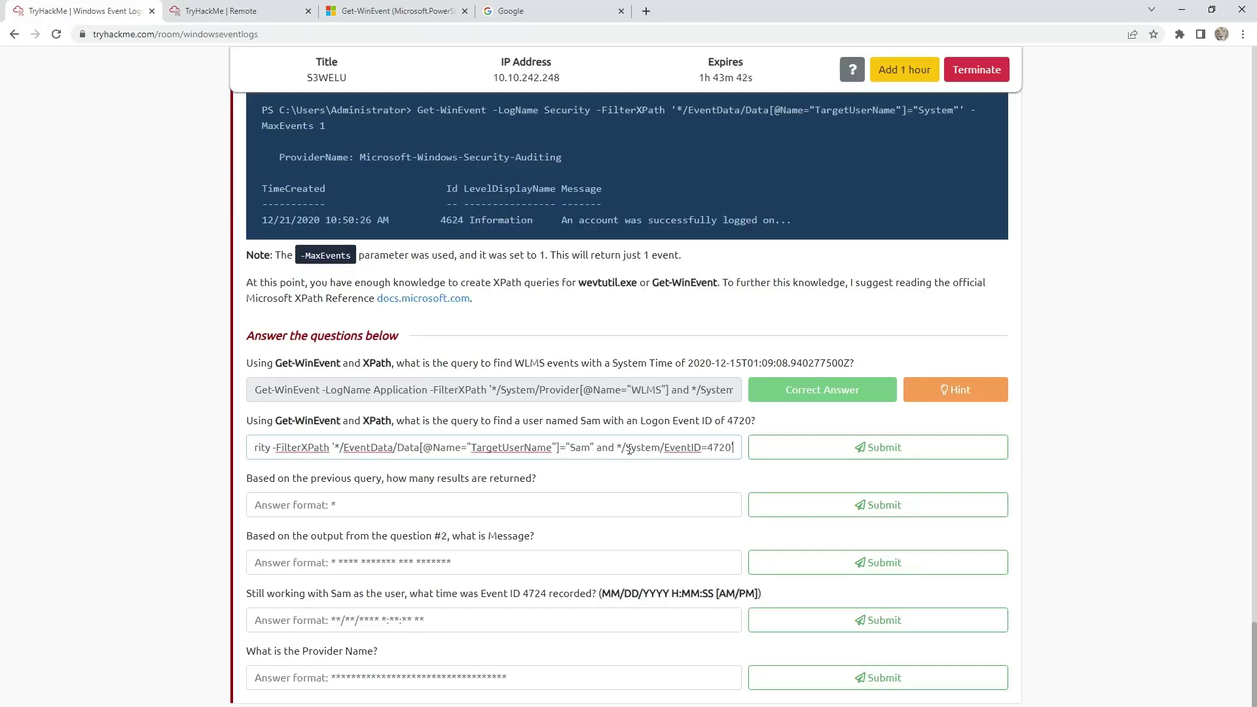
{"action": "key", "text": "Return"}
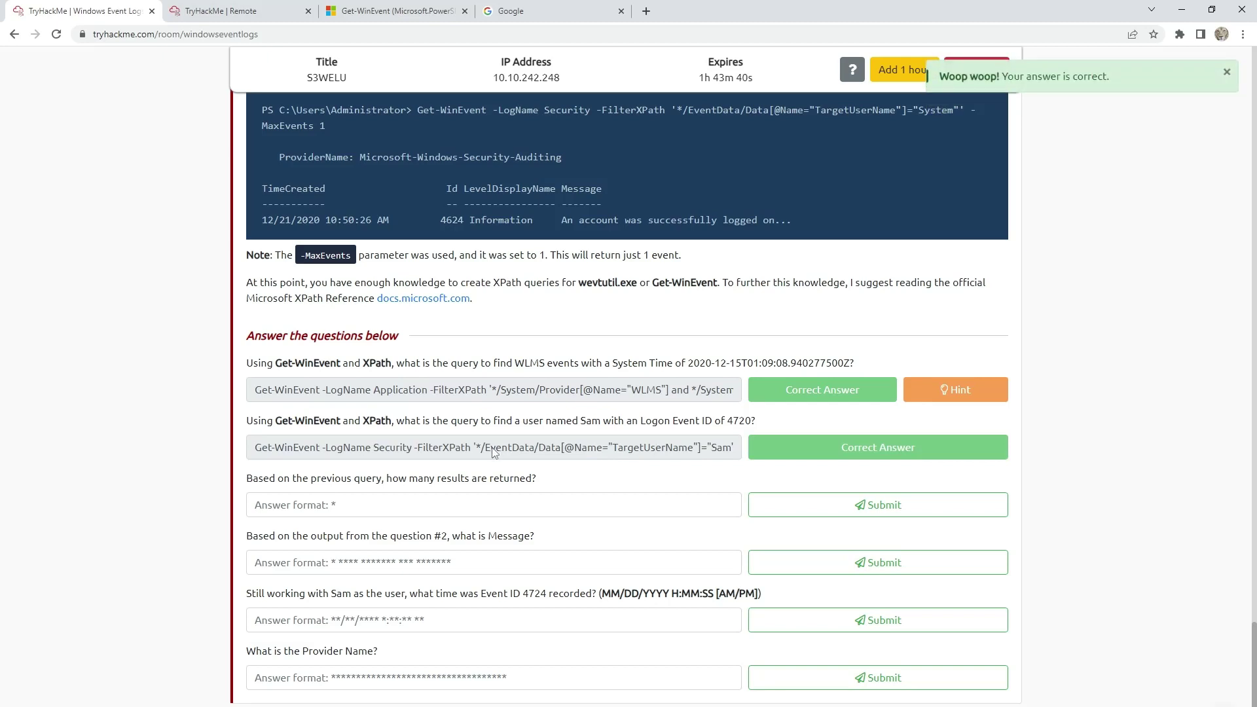
Submit 2 as the number of results returned by the previous query
{"action": "left_click", "coordinate": [491, 498]}
{"action": "type", "text": "2"}
{"action": "key", "text": "Return"}
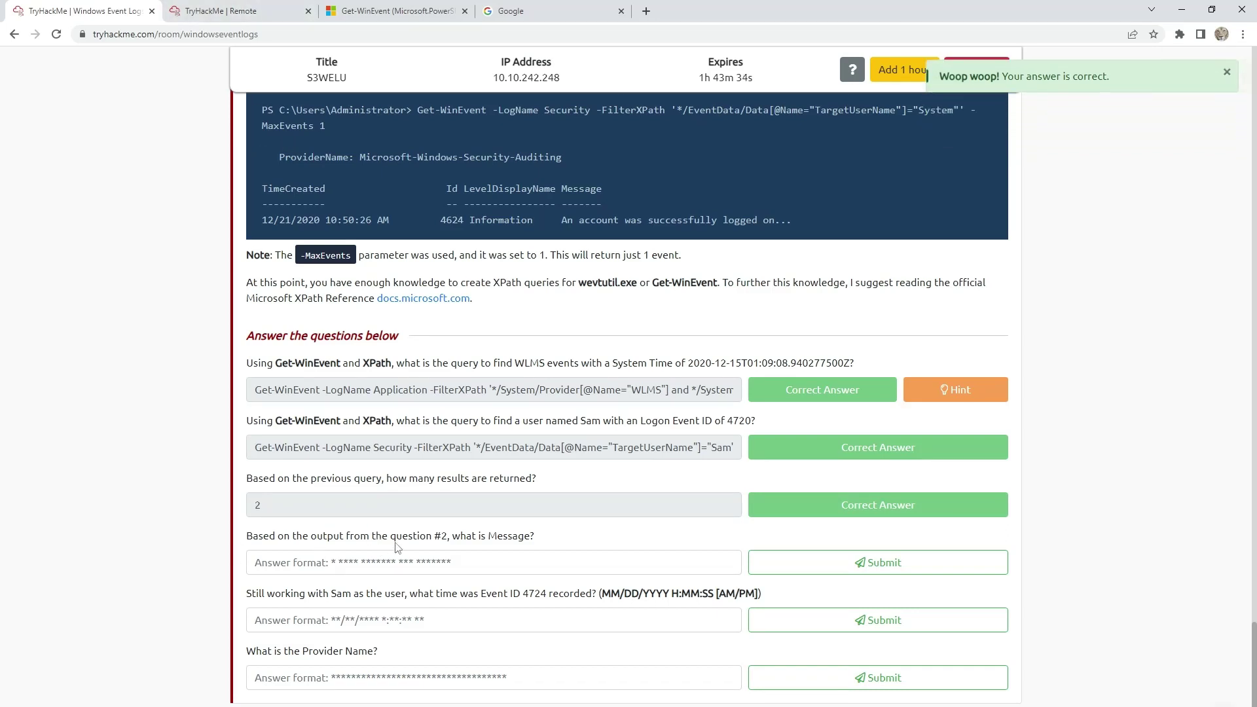
Copy the event message from the EventID=4720 output and submit "A user account was created." as the Message answer
{"action": "left_click", "coordinate": [250, 14]}
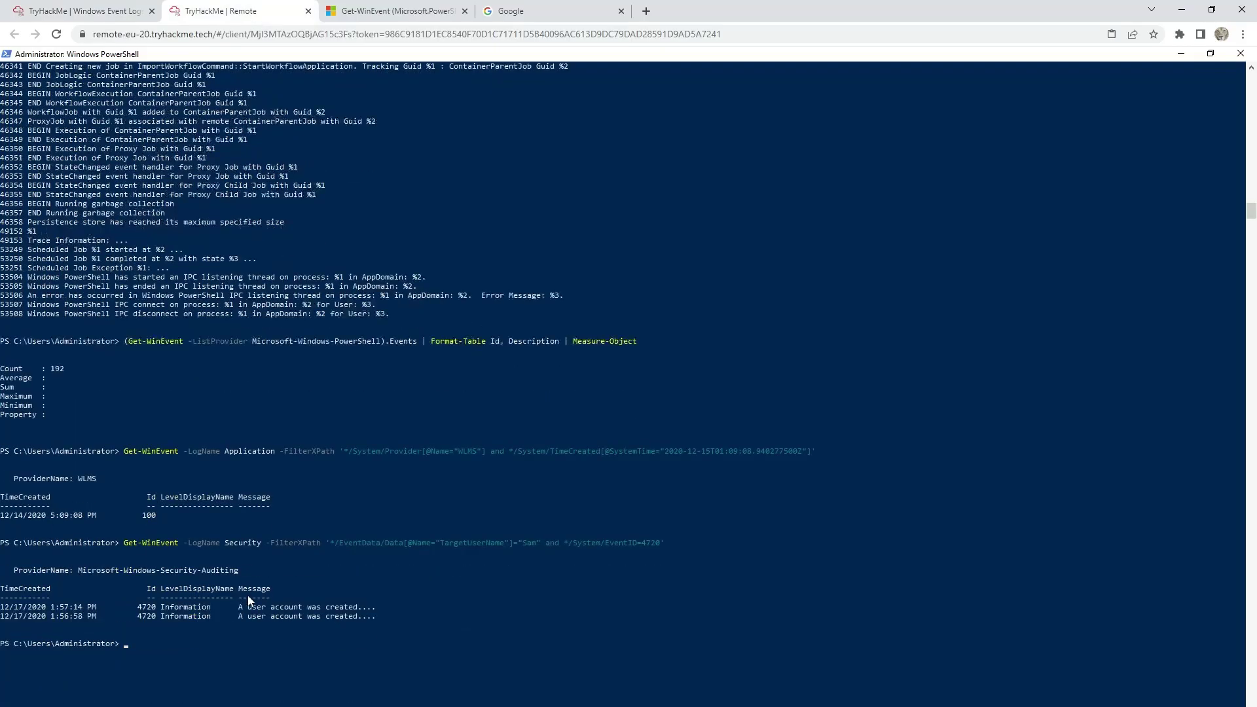
{"action": "left_click_drag", "start_coordinate": [372, 579], "coordinate": [234, 587]}
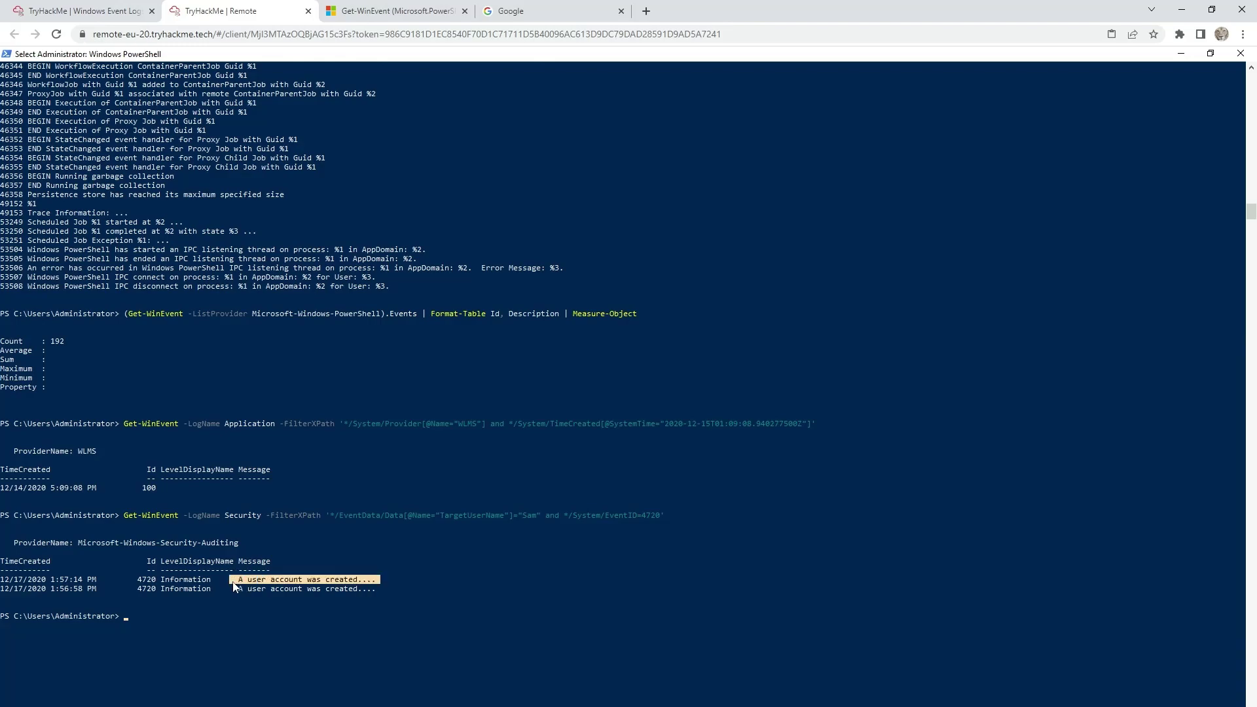
{"action": "right_click", "coordinate": [233, 584]}
{"action": "left_click", "coordinate": [82, 11]}
{"action": "left_click", "coordinate": [376, 556]}
{"action": "type", "text": "A user account was created...."}
{"action": "key", "text": "Return"}
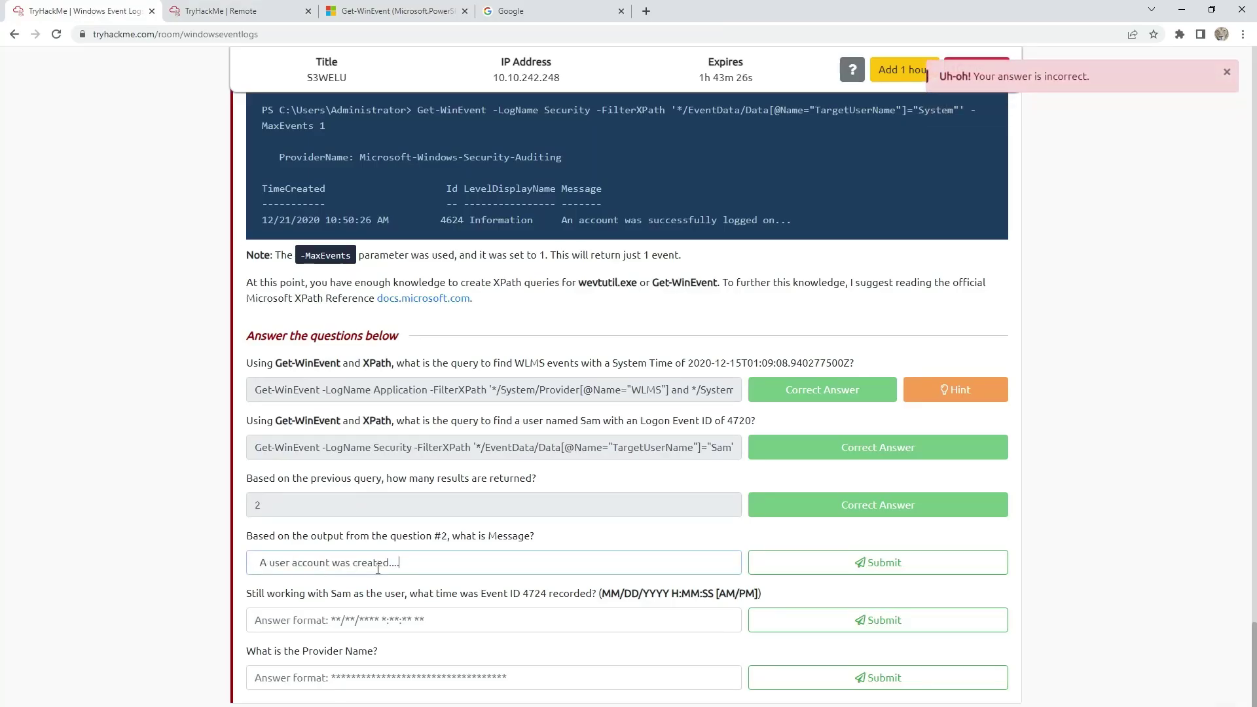
{"action": "key", "text": "Return"}
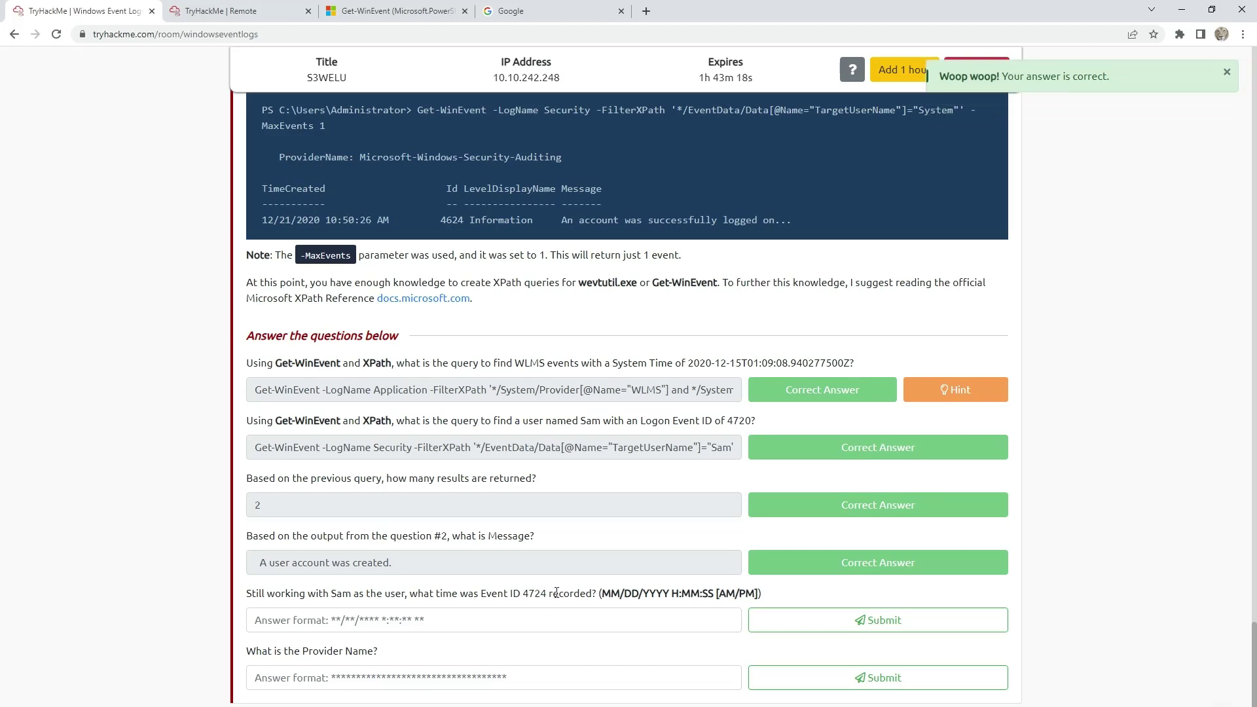
Copy the Security log query for EventID=4724 with fl -property * from the Task 5 commands in UpNote
{"action": "left_click_drag", "start_coordinate": [553, 593], "coordinate": [520, 593]}
{"action": "left_click", "coordinate": [530, 593]}
{"action": "key", "text": "alt+Tab"}
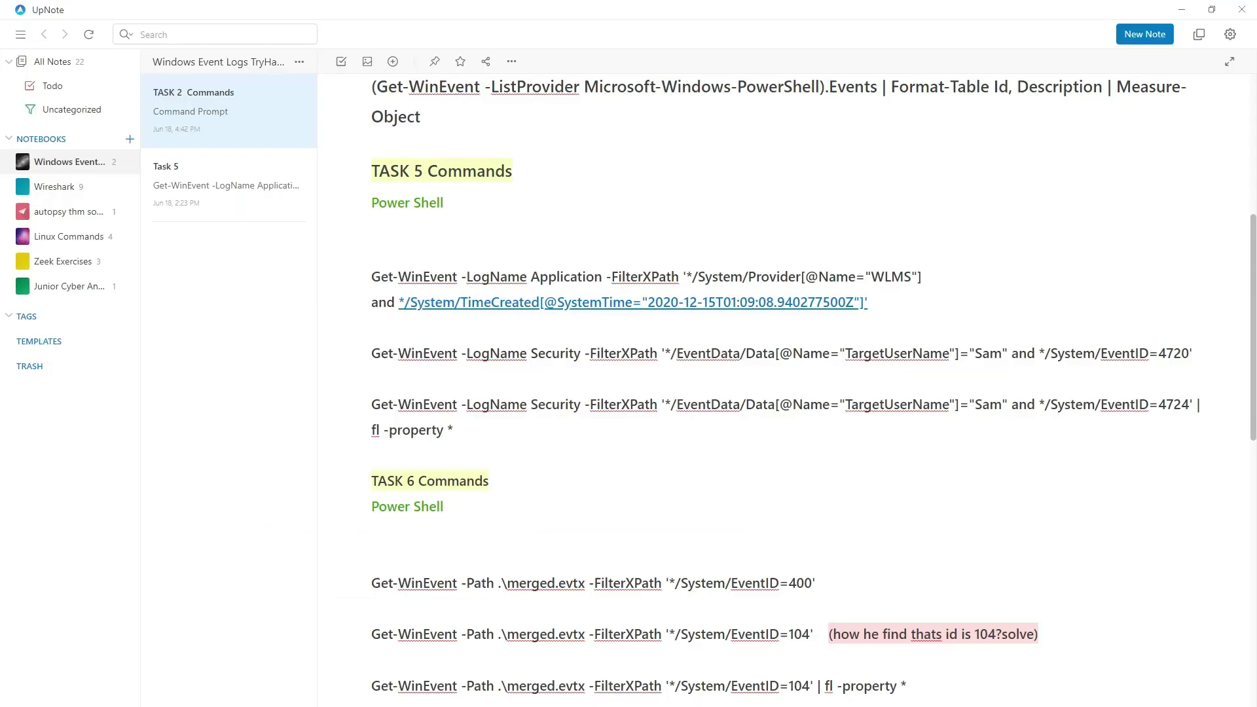
{"action": "key", "text": "Up"}
{"action": "triple_click", "coordinate": [474, 434]}
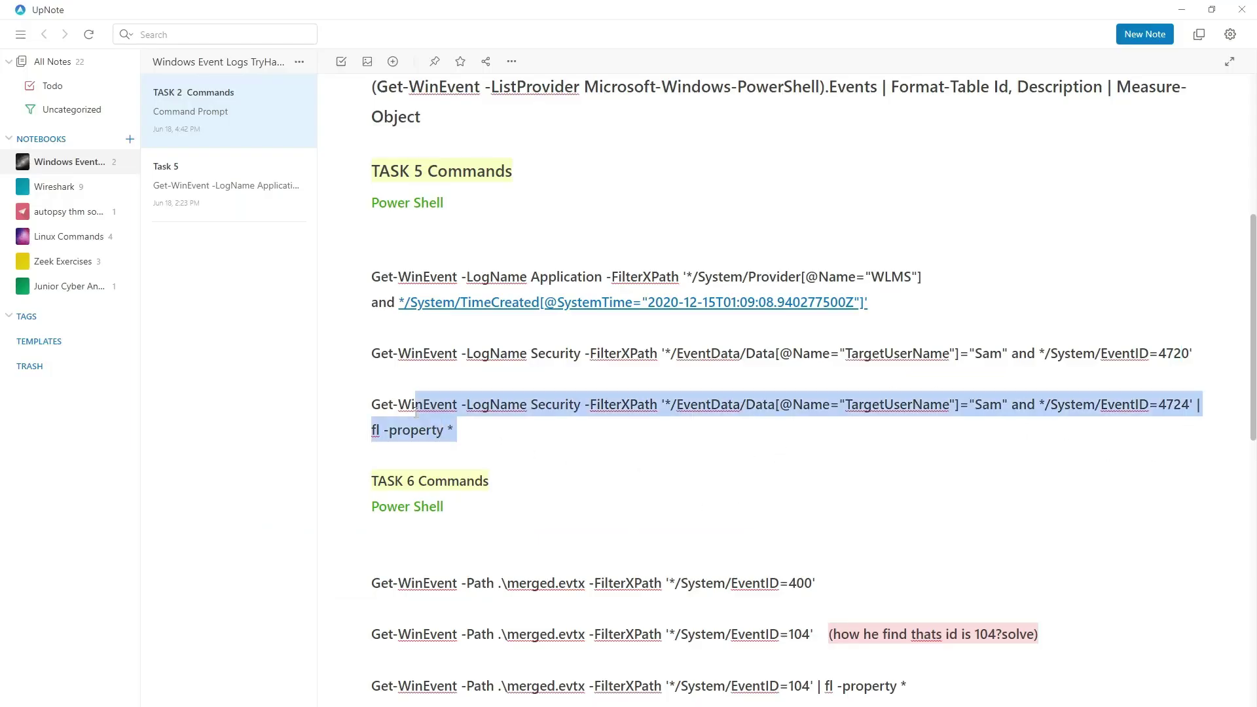
{"action": "left_click", "coordinate": [1176, 406]}
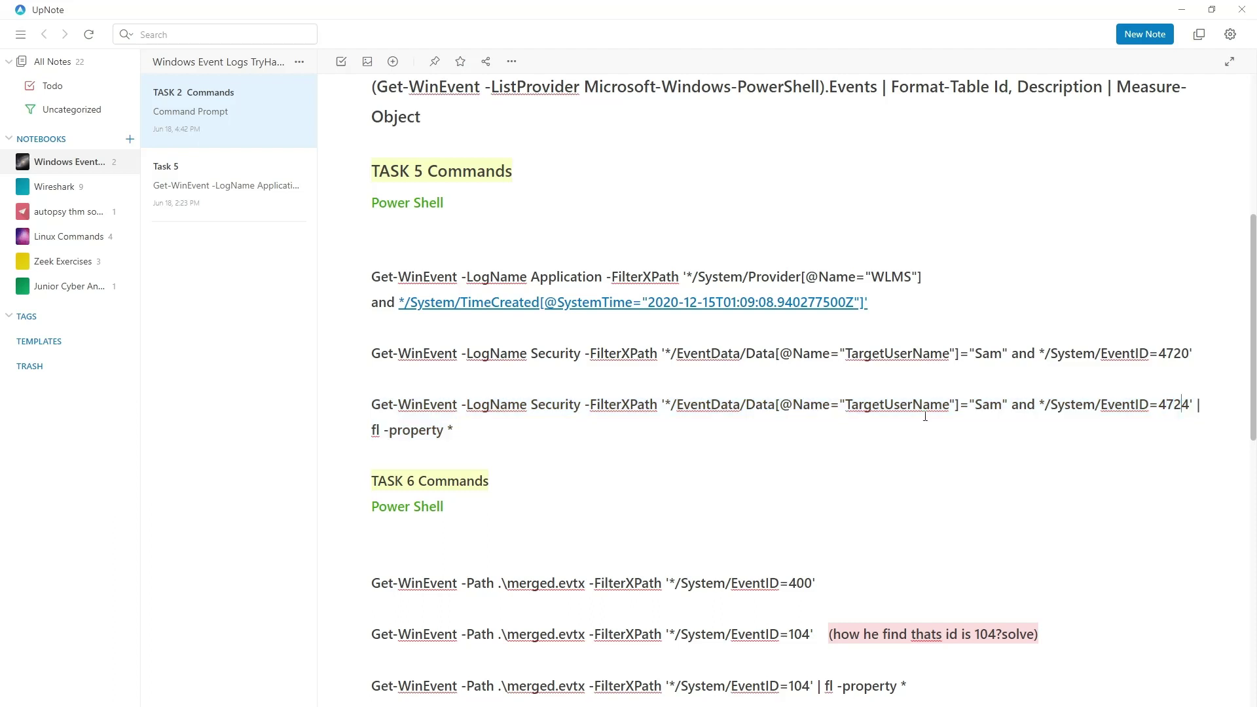
{"action": "left_click_drag", "start_coordinate": [450, 426], "coordinate": [372, 429]}
{"action": "left_click", "coordinate": [396, 431]}
{"action": "key", "text": "alt+Tab"}
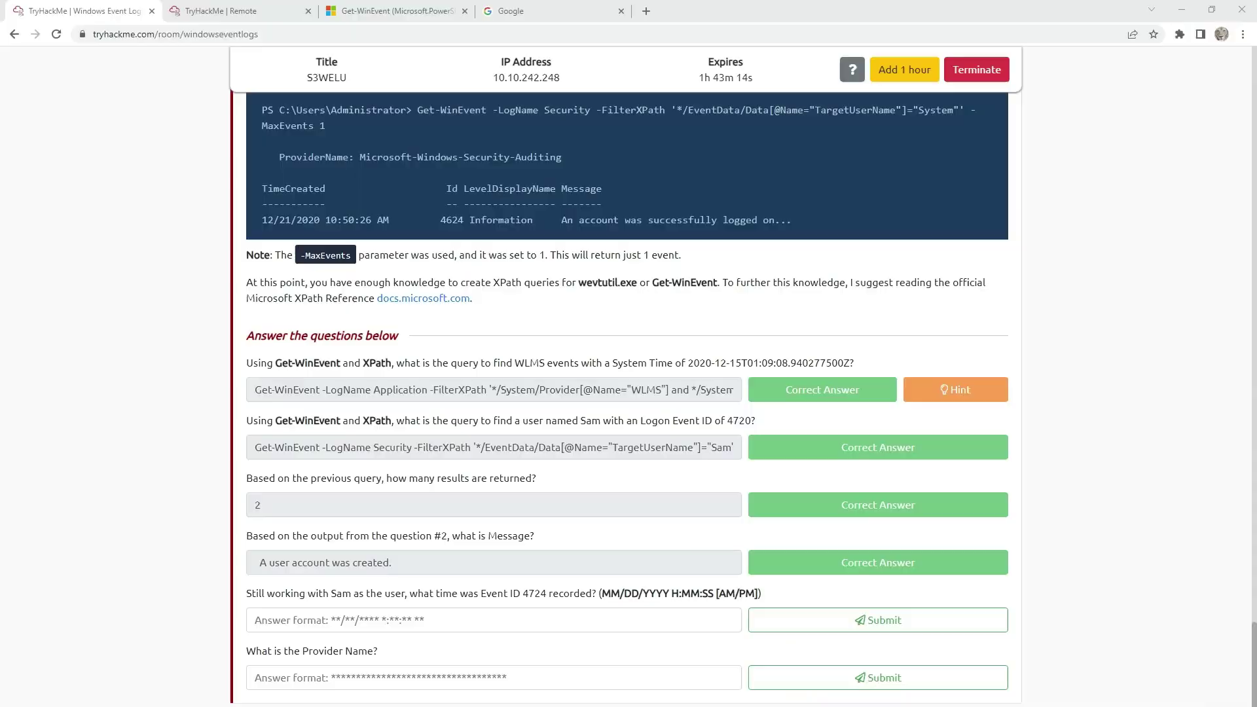
Run the copied EventID=4724 query with fl -property * in the remote PowerShell
{"action": "left_click", "coordinate": [219, 11]}
{"action": "scroll", "coordinate": [278, 482], "scroll_direction": "up", "scroll_amount": 4}
{"action": "scroll", "coordinate": [273, 568], "scroll_direction": "down", "scroll_amount": 5}
{"action": "scroll", "coordinate": [209, 580], "scroll_direction": "up", "scroll_amount": 5}
{"action": "scroll", "coordinate": [210, 578], "scroll_direction": "down", "scroll_amount": 4}
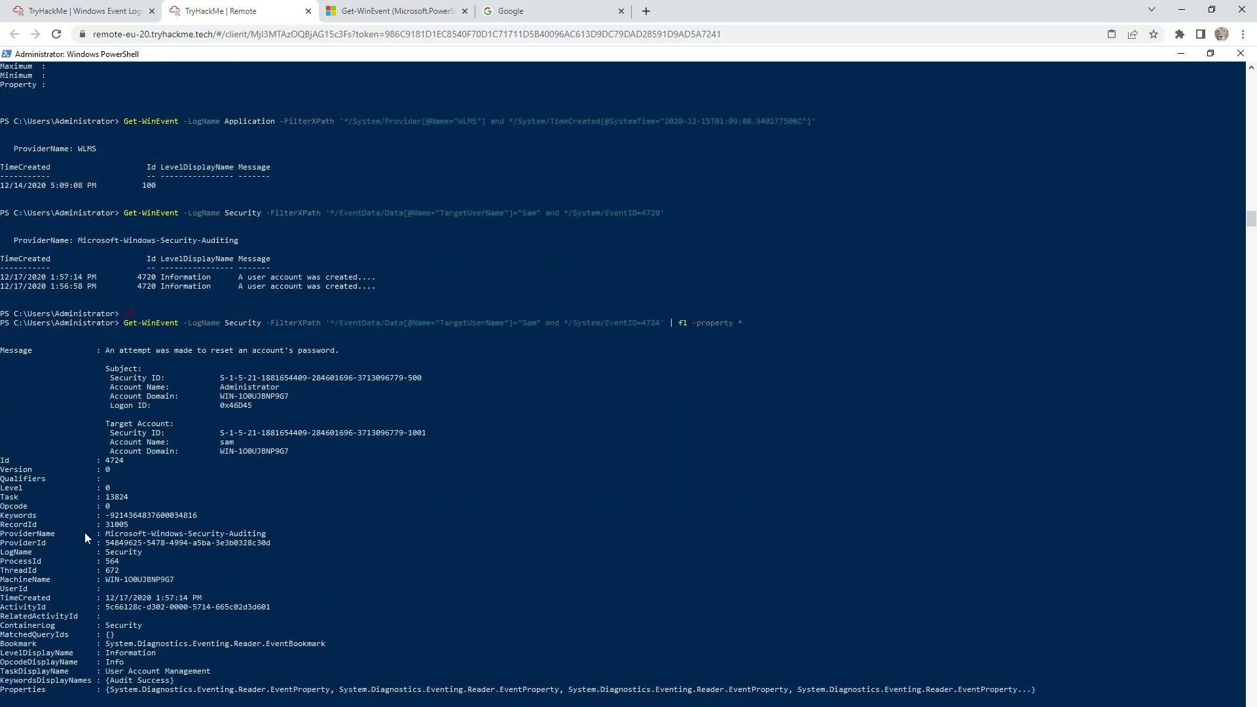
{"action": "left_click_drag", "start_coordinate": [129, 524], "coordinate": [104, 527]}
{"action": "right_click", "coordinate": [109, 528]}
{"action": "left_click", "coordinate": [74, 11]}
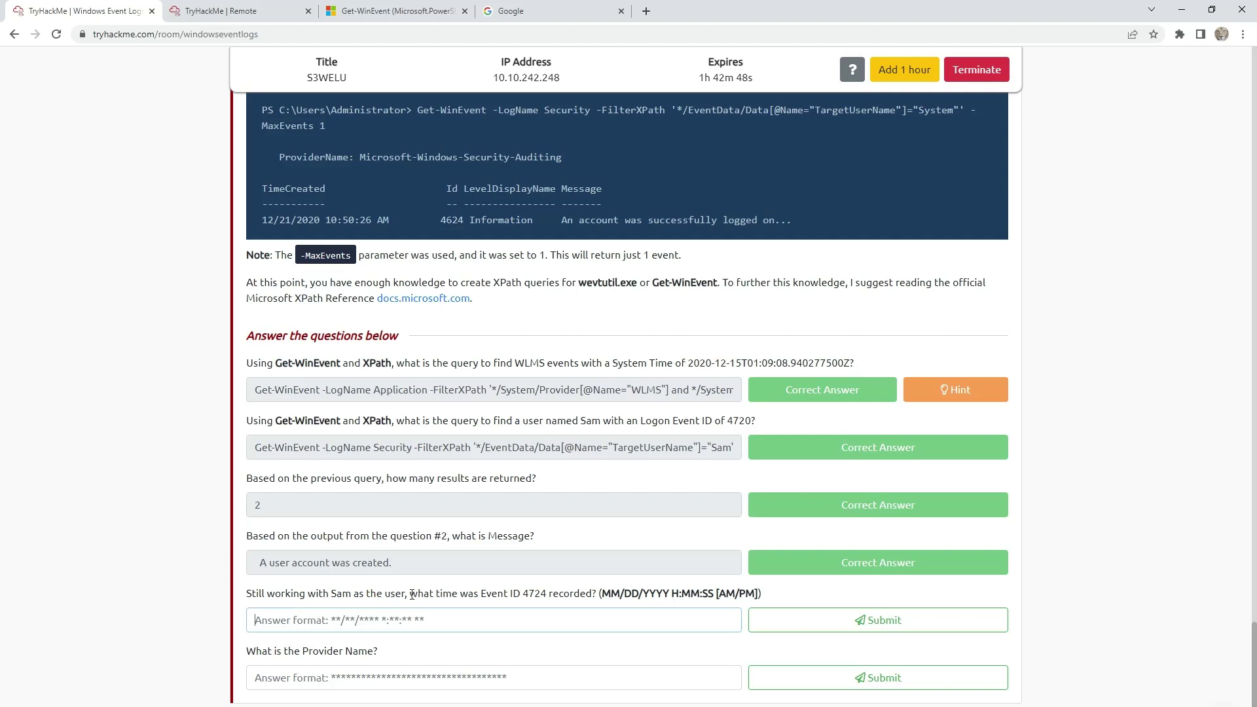
{"action": "scroll", "coordinate": [393, 589], "scroll_direction": "down", "scroll_amount": 1}
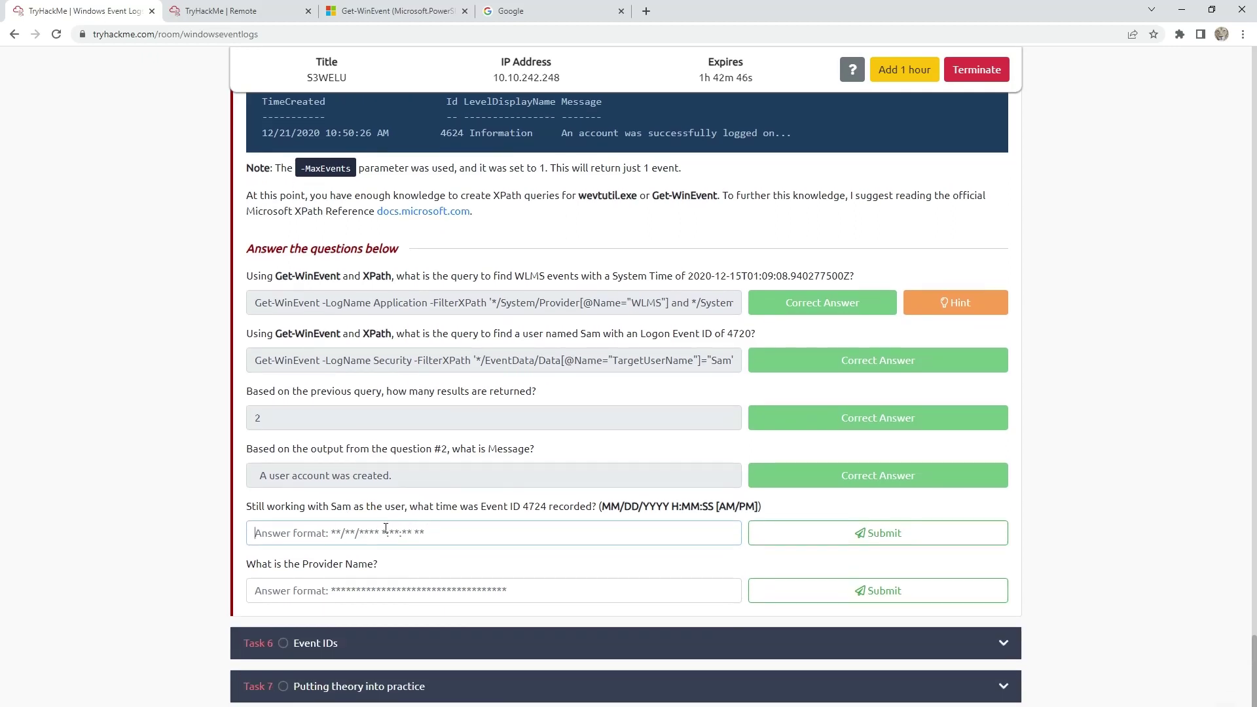
{"action": "left_click_drag", "start_coordinate": [308, 508], "coordinate": [506, 508]}
{"action": "left_click", "coordinate": [529, 508]}
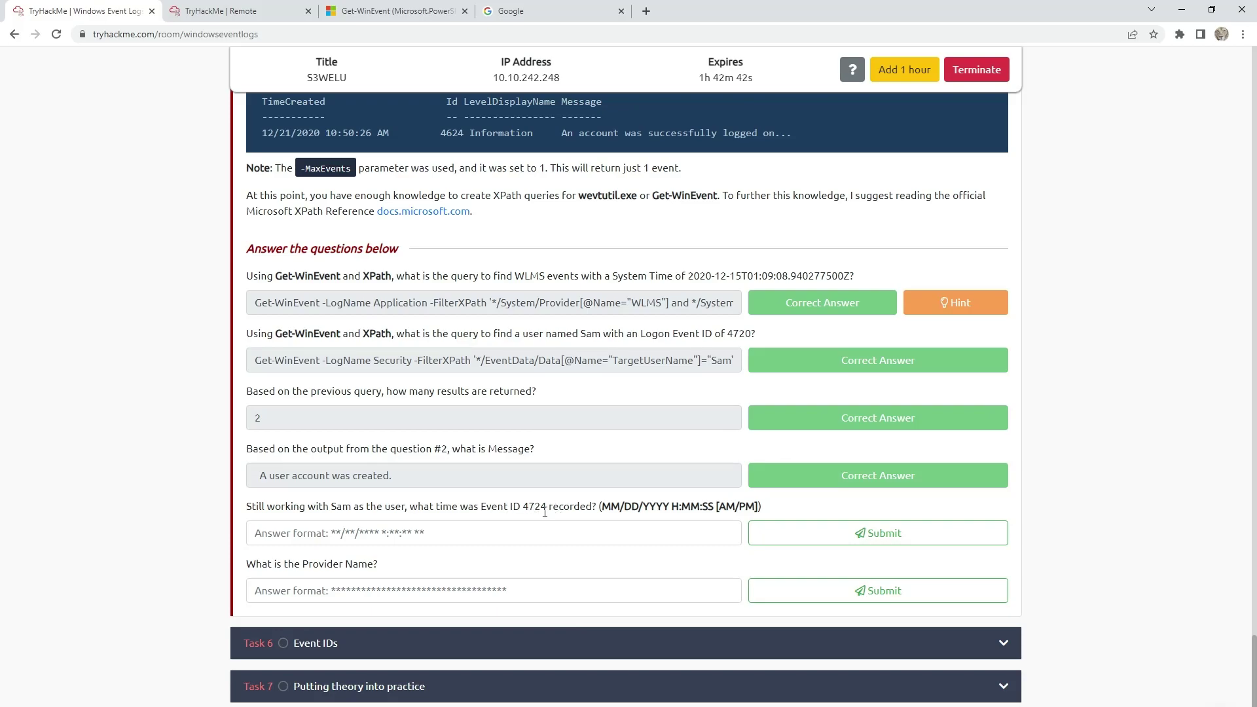
Reconnect to the remote machine and copy the TimeCreated value of the 4724 event
{"action": "left_click", "coordinate": [222, 9]}
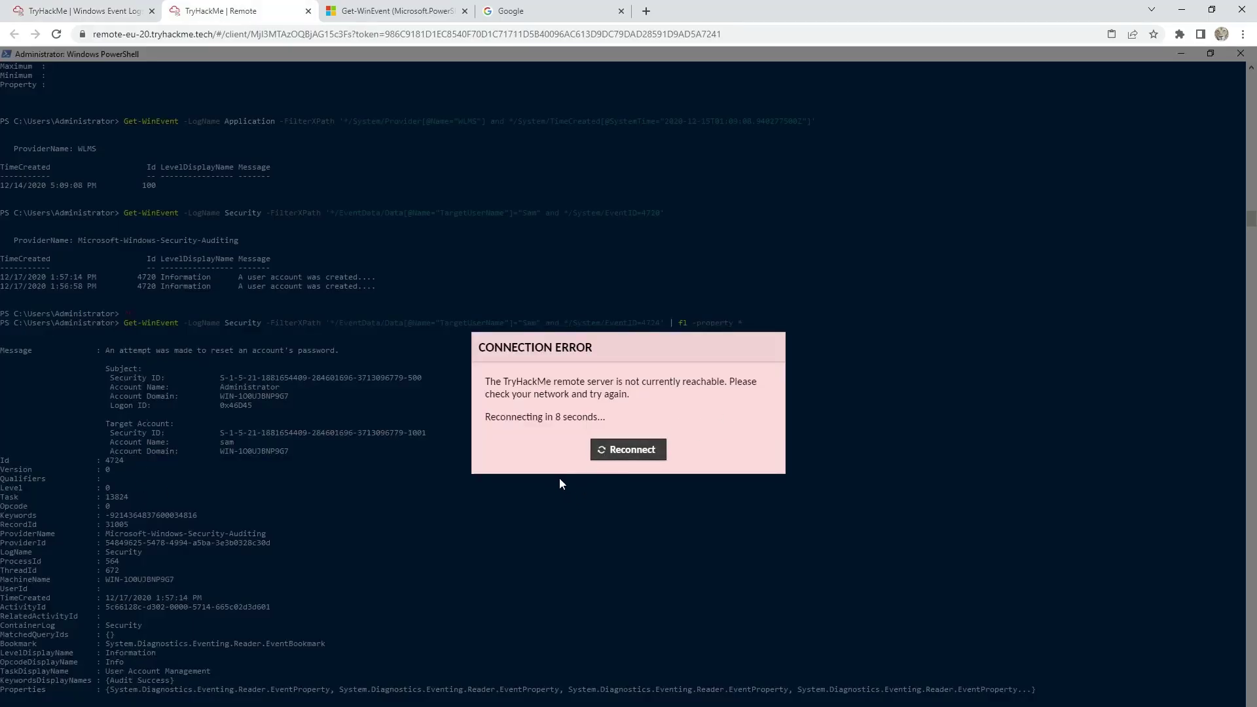
{"action": "left_click", "coordinate": [601, 448]}
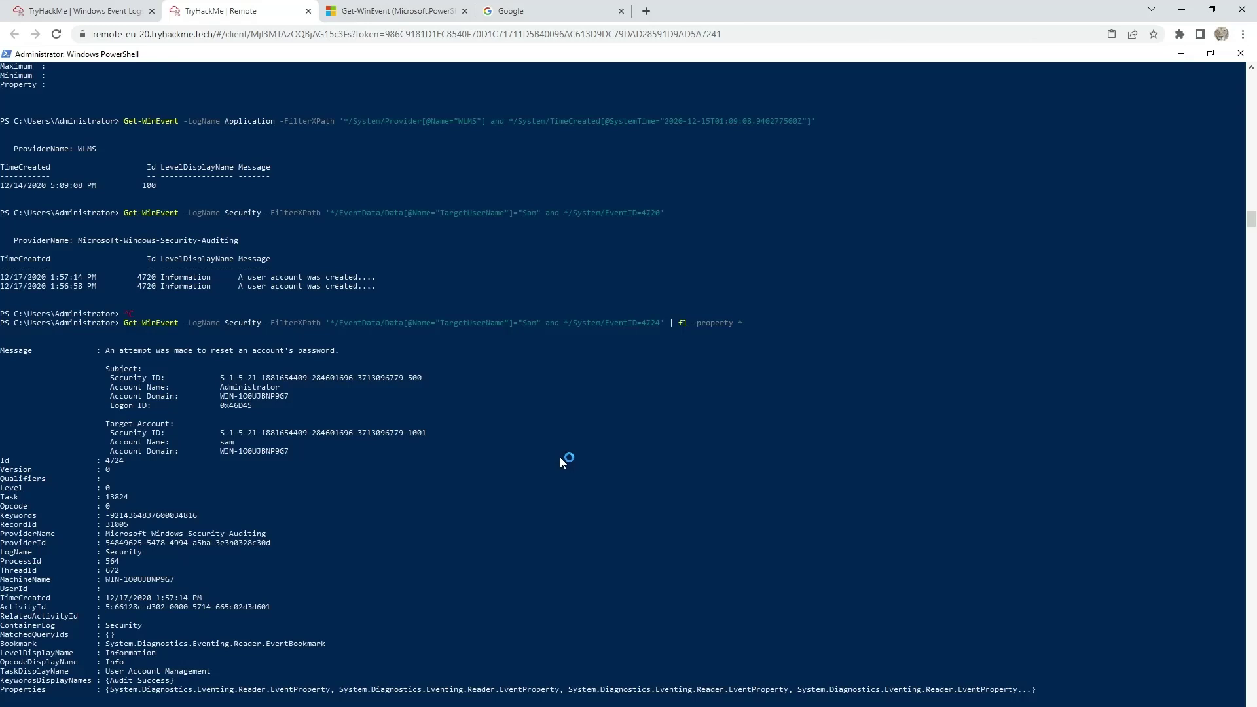
{"action": "left_click_drag", "start_coordinate": [208, 600], "coordinate": [102, 600]}
{"action": "key", "text": "ctrl+c"}
Submit 12/17/2020 1:57:14 PM as the time Event ID 4724 was recorded in the TryHackMe room
{"action": "left_click", "coordinate": [68, 11]}
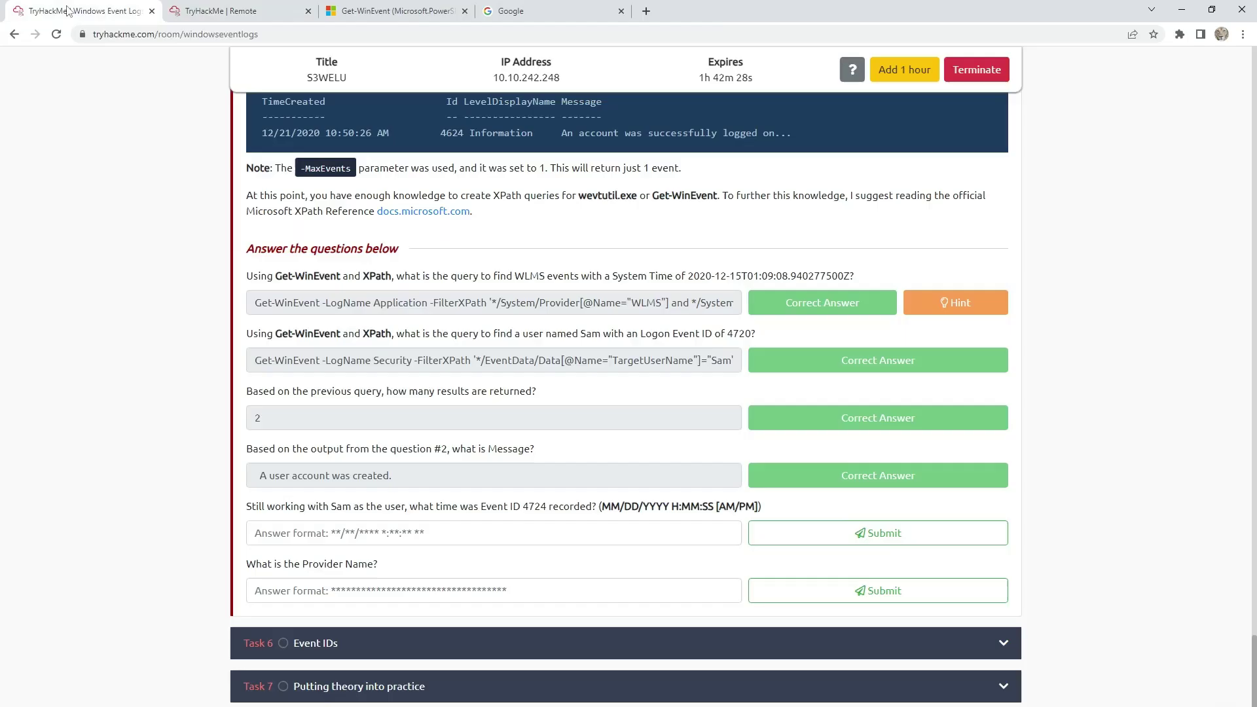
{"action": "scroll", "coordinate": [625, 393], "scroll_direction": "down", "scroll_amount": 1}
{"action": "left_click", "coordinate": [655, 438]}
{"action": "key", "text": "ctrl+v"}
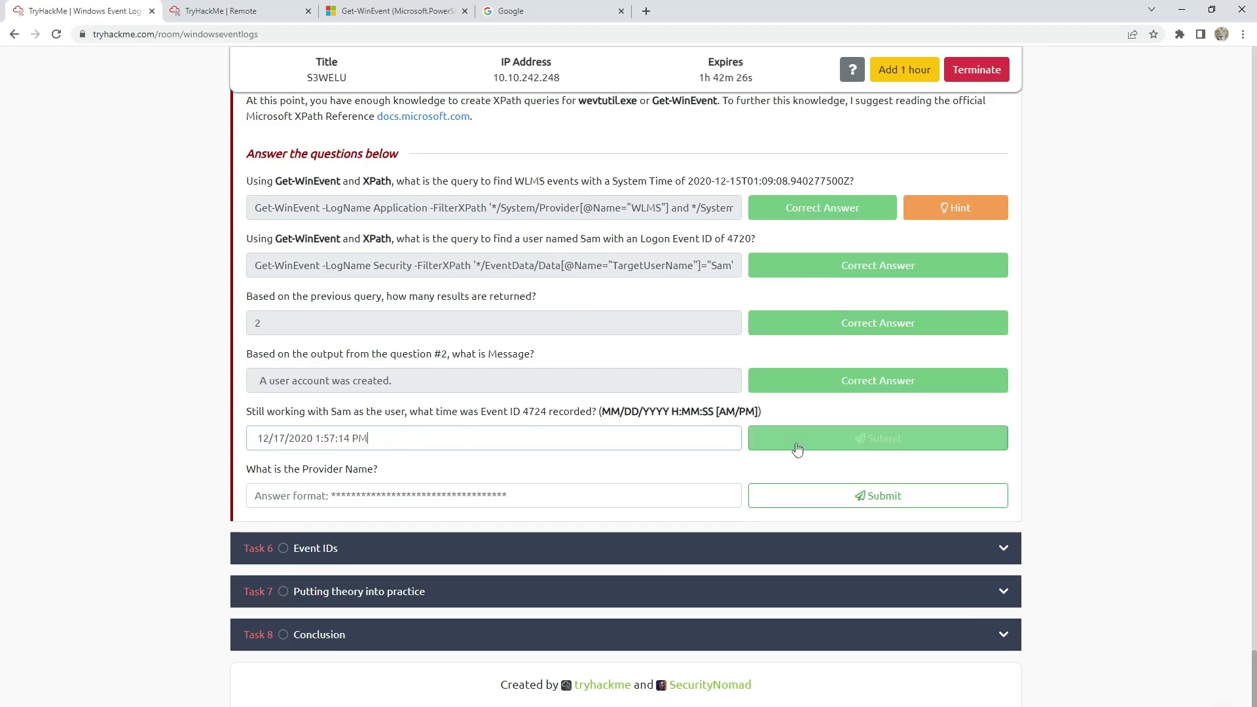
{"action": "left_click", "coordinate": [796, 449]}
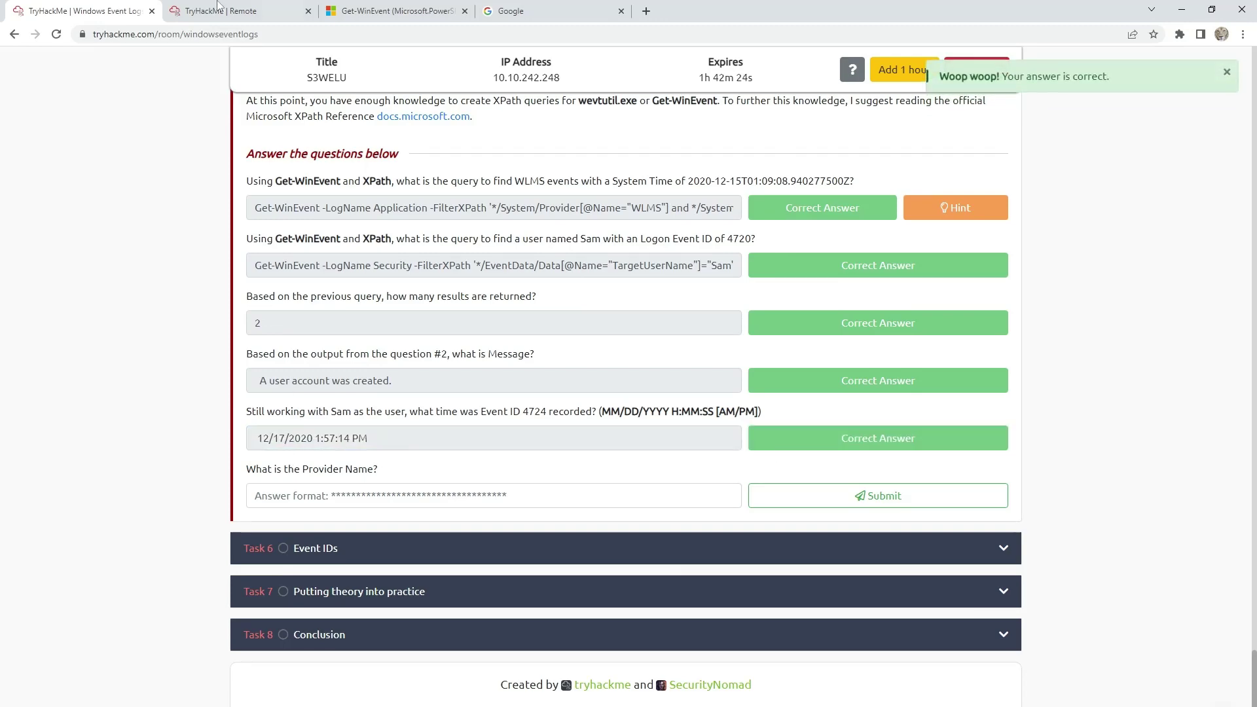
Copy the ProviderName from the 4724 event output and submit Microsoft-Windows-Security-Auditing as the Provider Name answer
{"action": "left_click", "coordinate": [218, 7]}
{"action": "left_click_drag", "start_coordinate": [107, 534], "coordinate": [272, 540]}
{"action": "key", "text": "ctrl+c"}
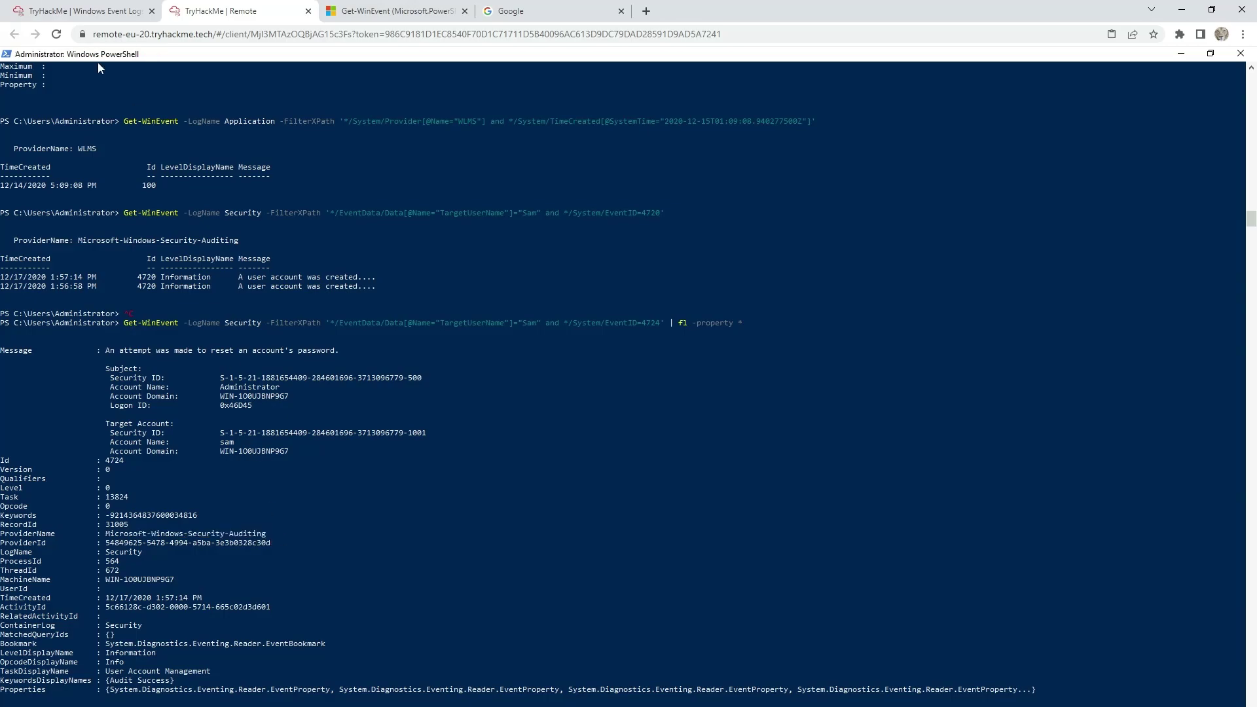
{"action": "left_click", "coordinate": [85, 10]}
{"action": "left_click", "coordinate": [560, 500]}
{"action": "key", "text": "ctrl+v"}
{"action": "key", "text": "Return"}
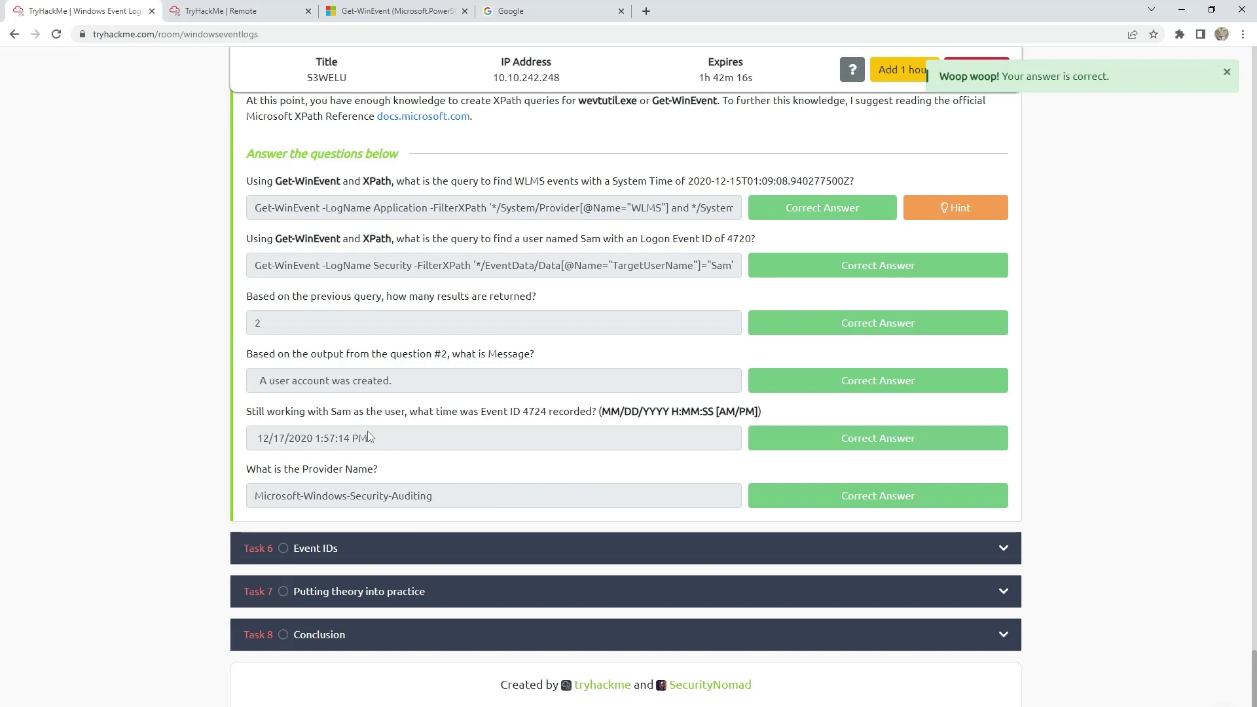
Open Task 6 Event IDs and mark its no-answer-needed question as completed
{"action": "left_click", "coordinate": [322, 557]}
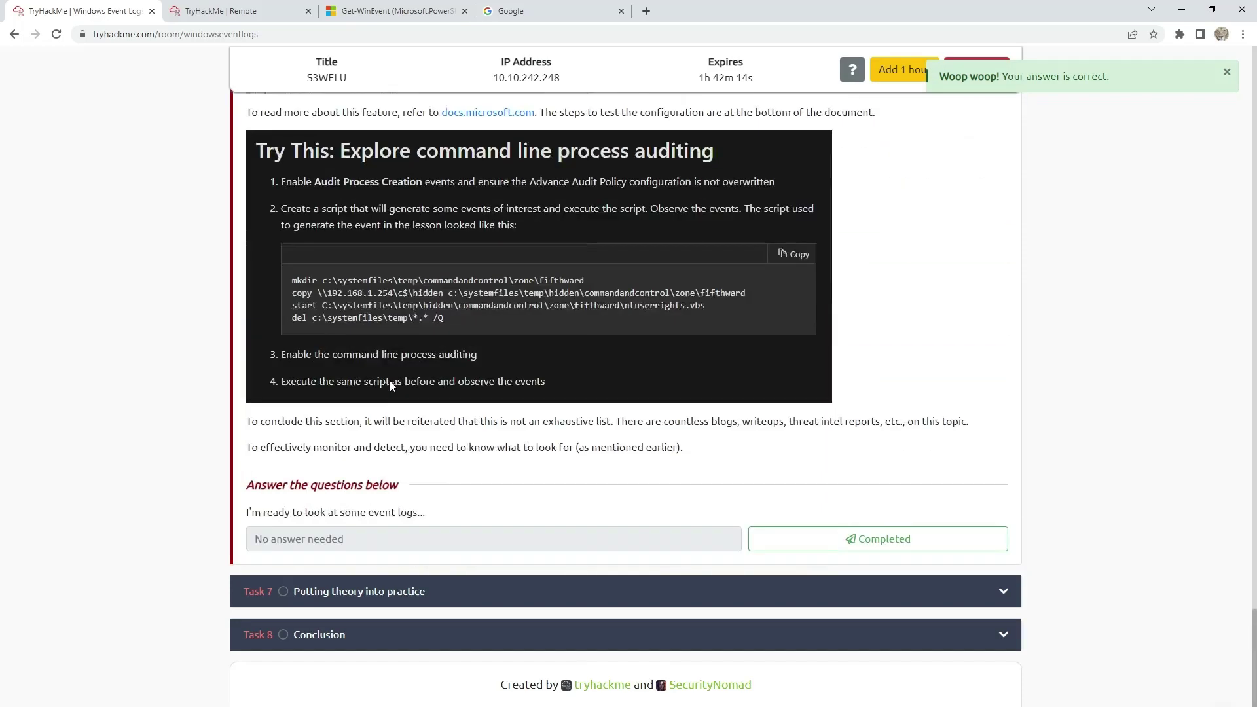
{"action": "scroll", "coordinate": [410, 427], "scroll_direction": "up", "scroll_amount": 5}
{"action": "scroll", "coordinate": [416, 496], "scroll_direction": "down", "scroll_amount": 4}
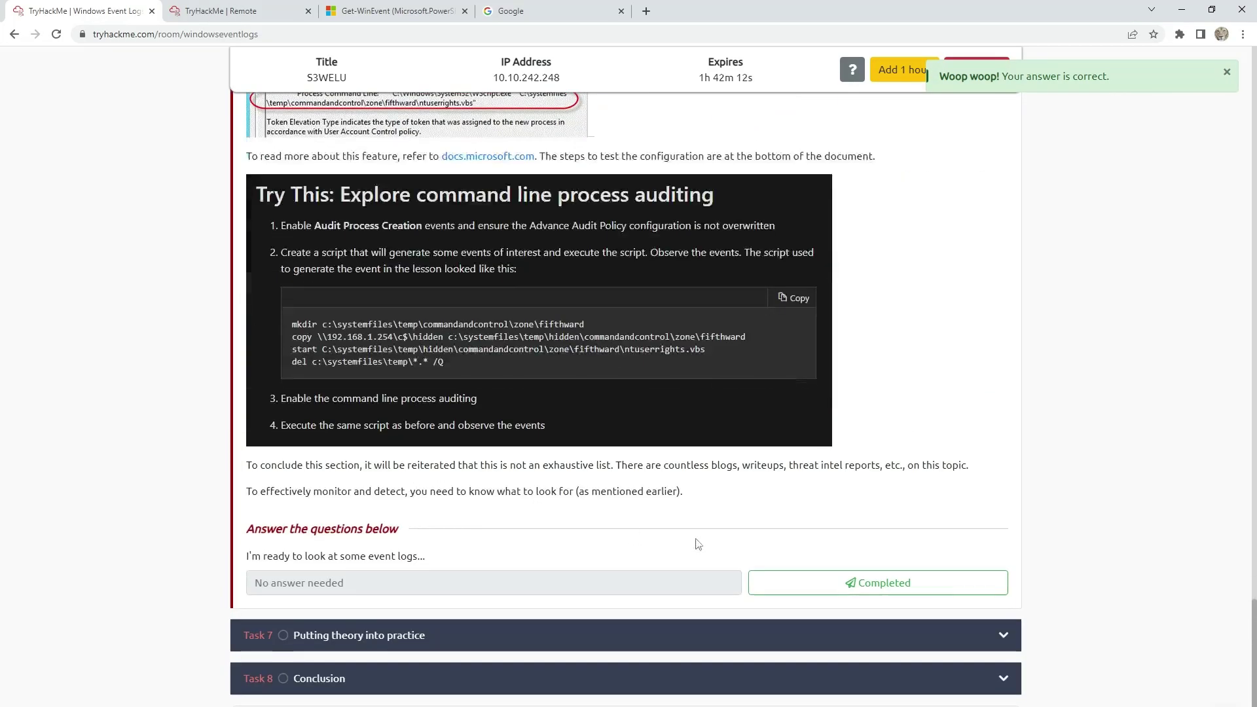
{"action": "left_click", "coordinate": [786, 584]}
{"action": "scroll", "coordinate": [483, 492], "scroll_direction": "down", "scroll_amount": 1}
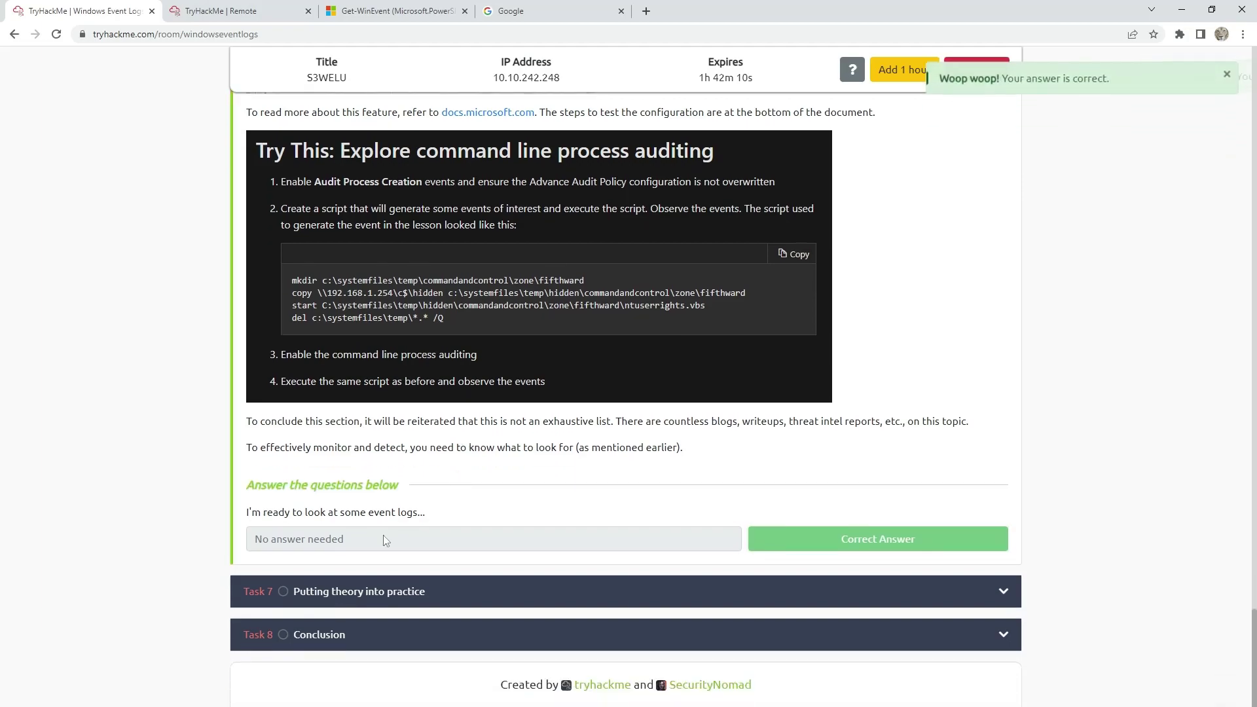
Open Task 7 Putting theory into practice and read its introduction about merged.evtx and the Scenario 1 description
{"action": "left_click", "coordinate": [393, 599]}
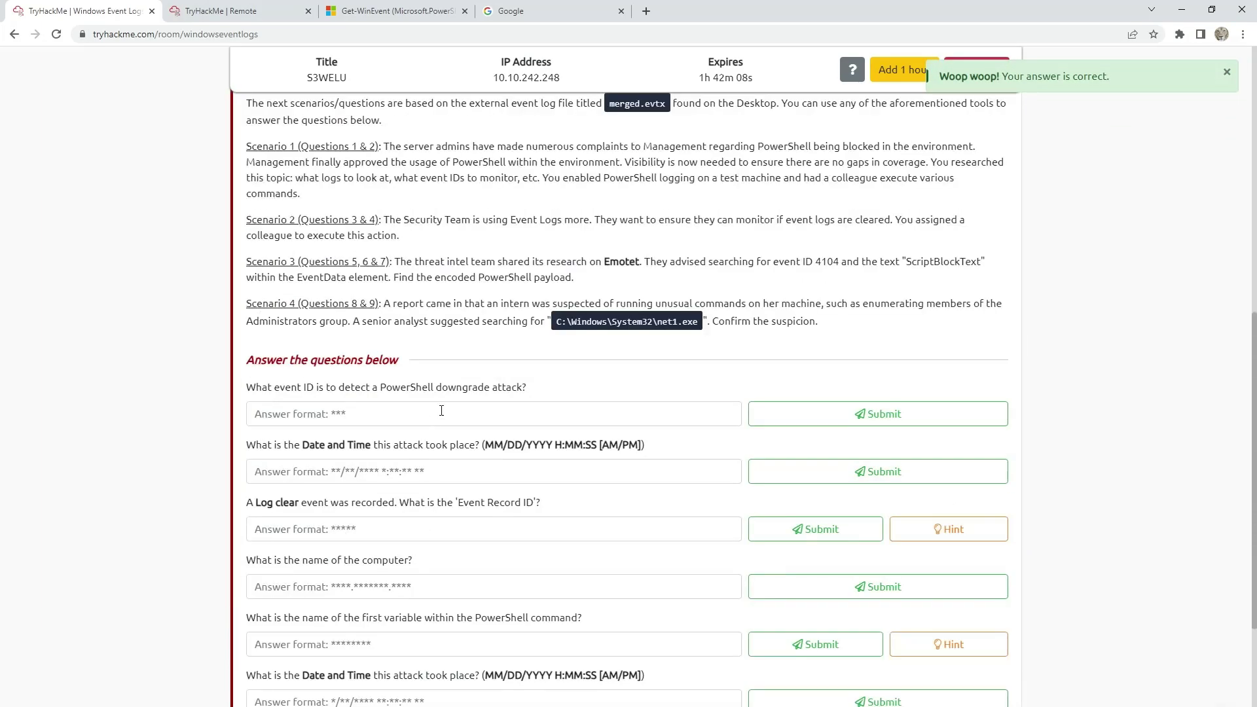
{"action": "scroll", "coordinate": [328, 294], "scroll_direction": "up", "scroll_amount": 3}
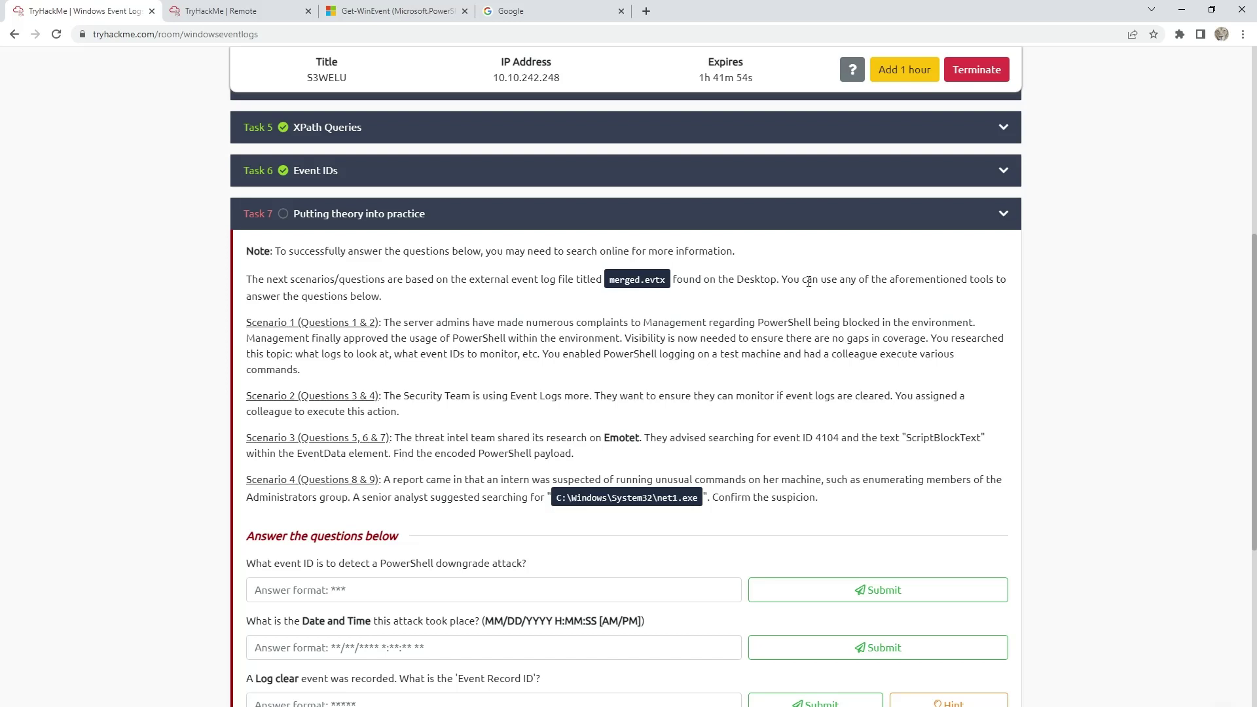
{"action": "left_click_drag", "start_coordinate": [831, 280], "coordinate": [941, 281]}
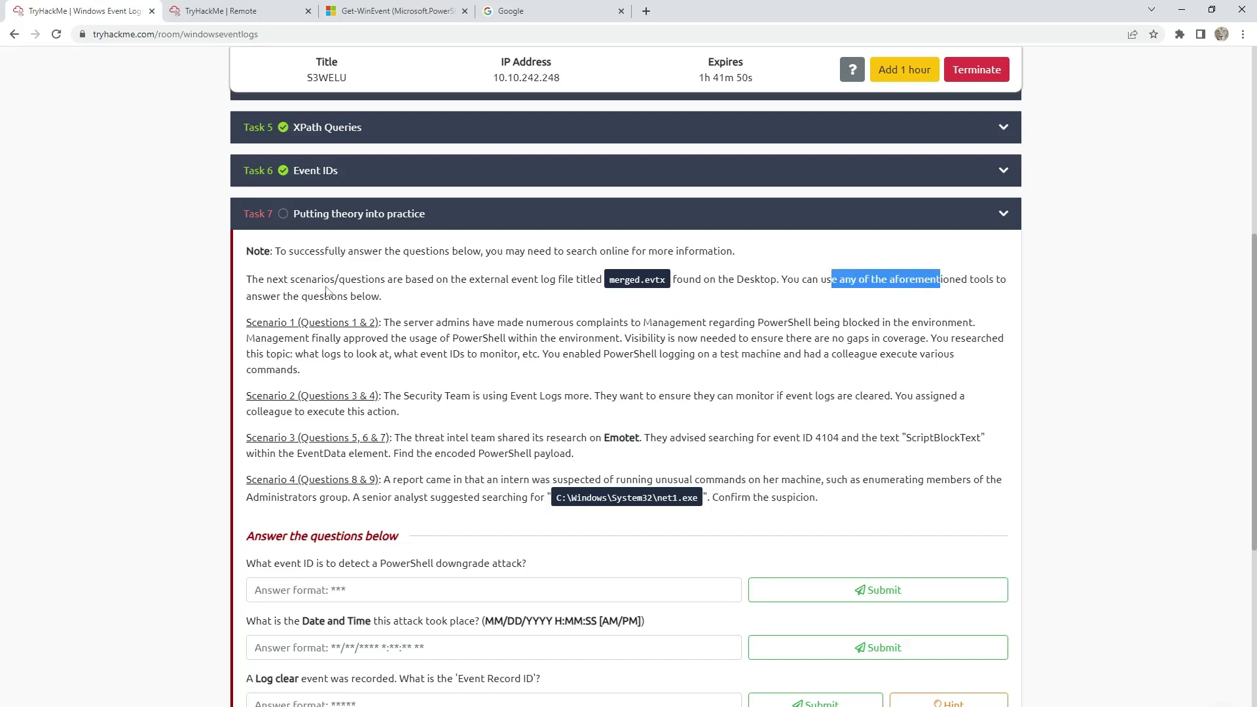
{"action": "left_click_drag", "start_coordinate": [321, 296], "coordinate": [357, 296]}
{"action": "left_click", "coordinate": [363, 297]}
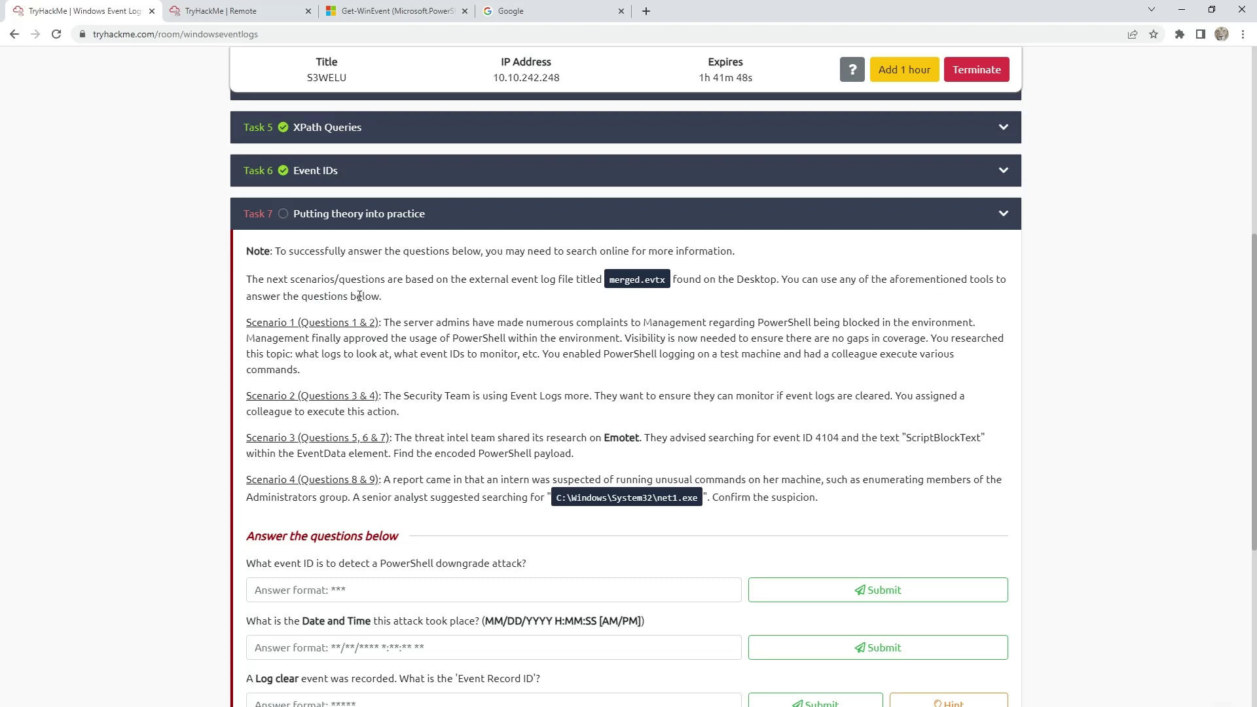
{"action": "left_click_drag", "start_coordinate": [246, 322], "coordinate": [399, 368]}
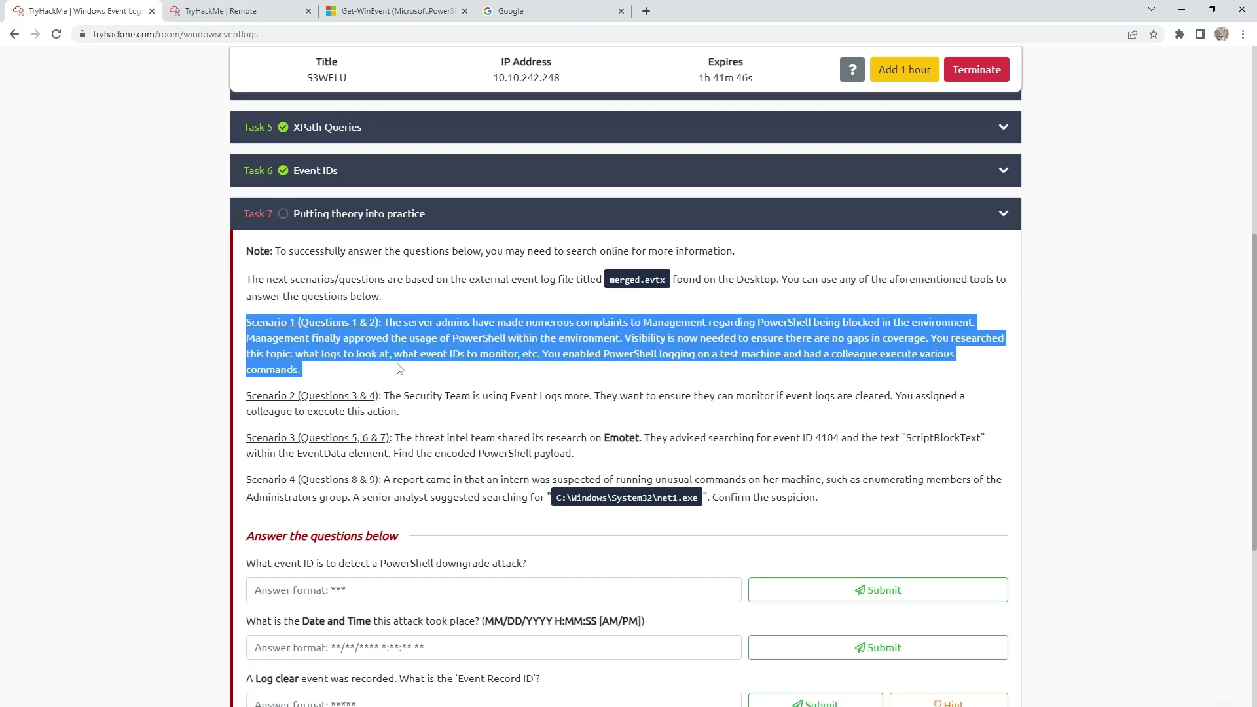
{"action": "left_click", "coordinate": [396, 351]}
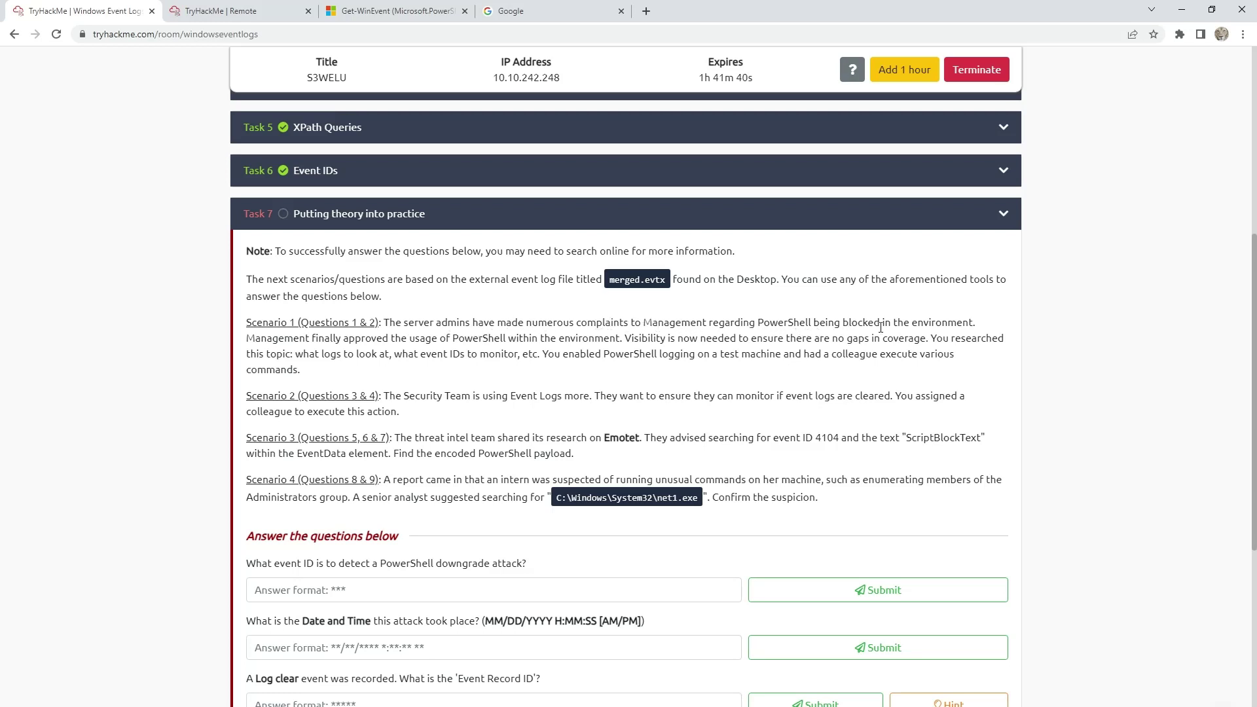
{"action": "left_click_drag", "start_coordinate": [284, 339], "coordinate": [596, 347]}
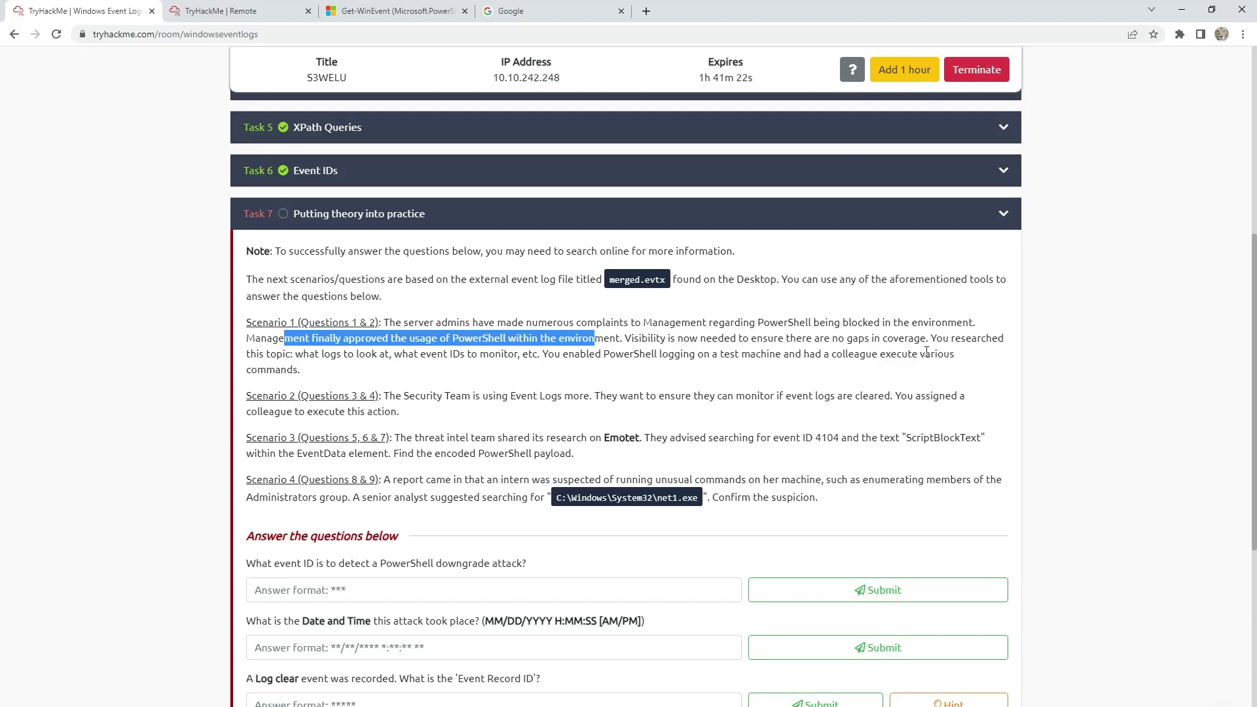
{"action": "triple_click", "coordinate": [291, 368]}
{"action": "left_click", "coordinate": [291, 368]}
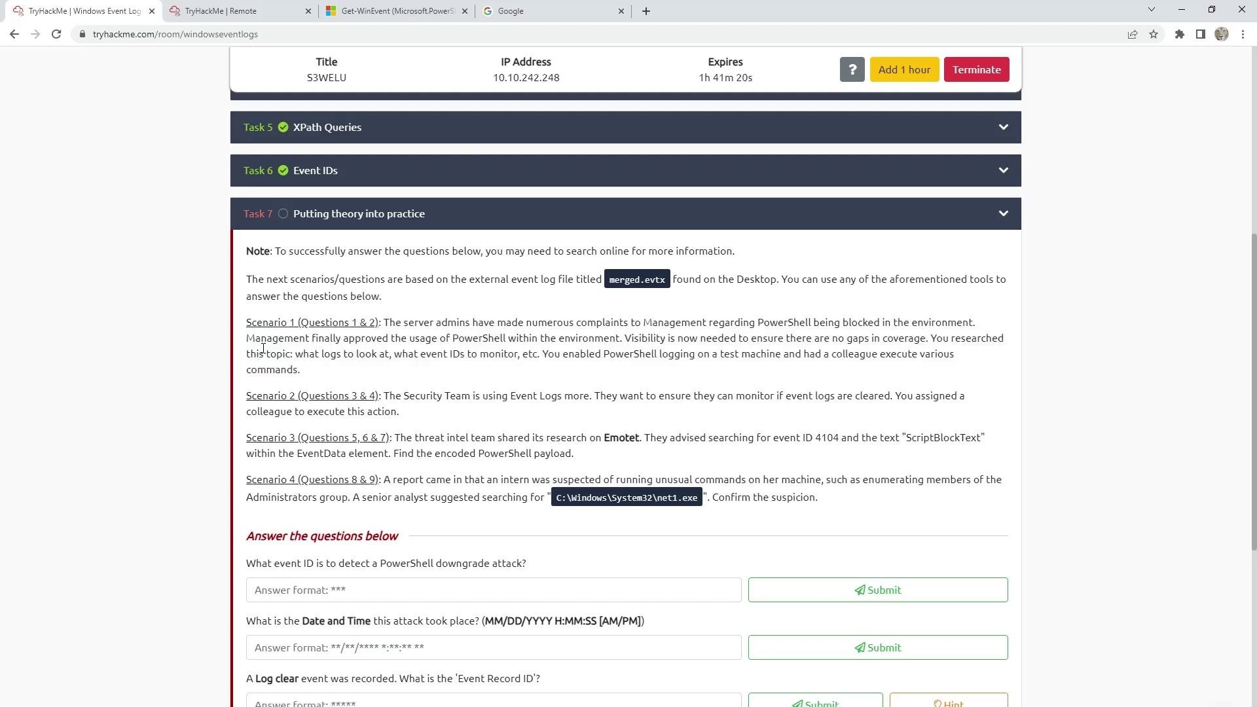
Search Google for "PowerShell downgrade attack id", using the attack name from the first Task 7 question
{"action": "scroll", "coordinate": [319, 458], "scroll_direction": "down", "scroll_amount": 1}
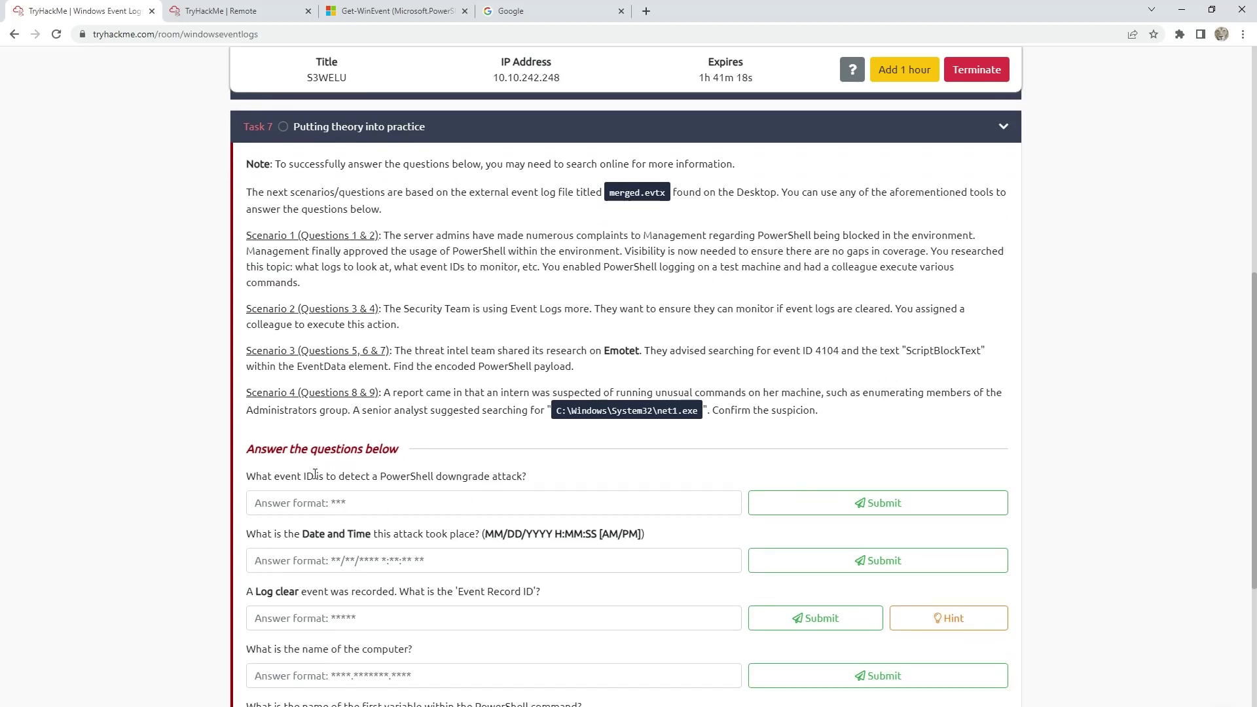
{"action": "left_click_drag", "start_coordinate": [523, 477], "coordinate": [383, 476]}
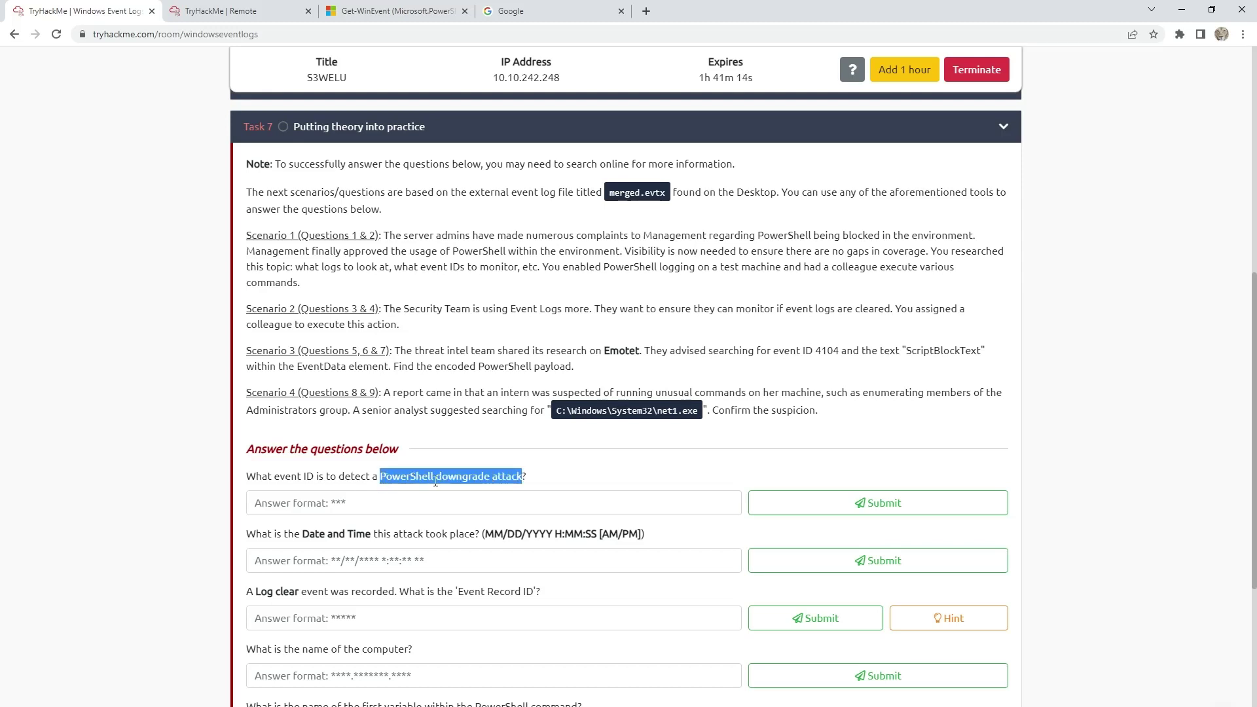
{"action": "left_click", "coordinate": [437, 503]}
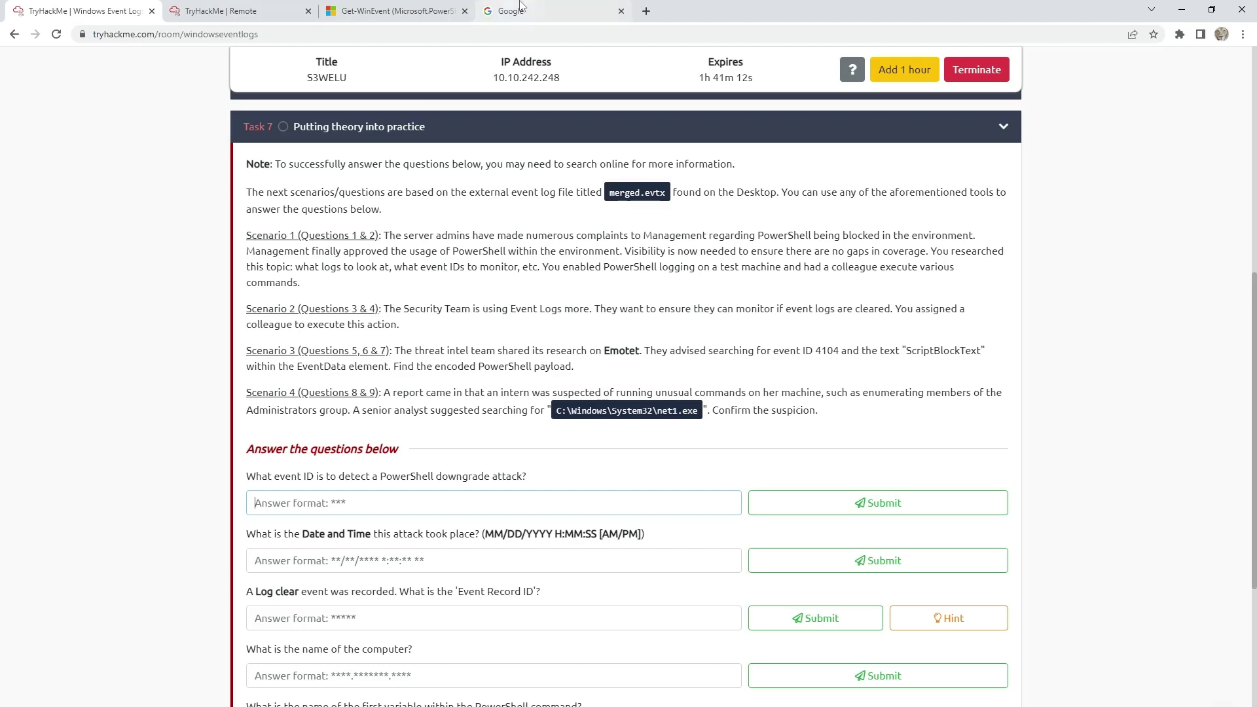
{"action": "left_click", "coordinate": [520, 5]}
{"action": "type", "text": "PowerShell downgrade attack"}
{"action": "type", "text": "id"}
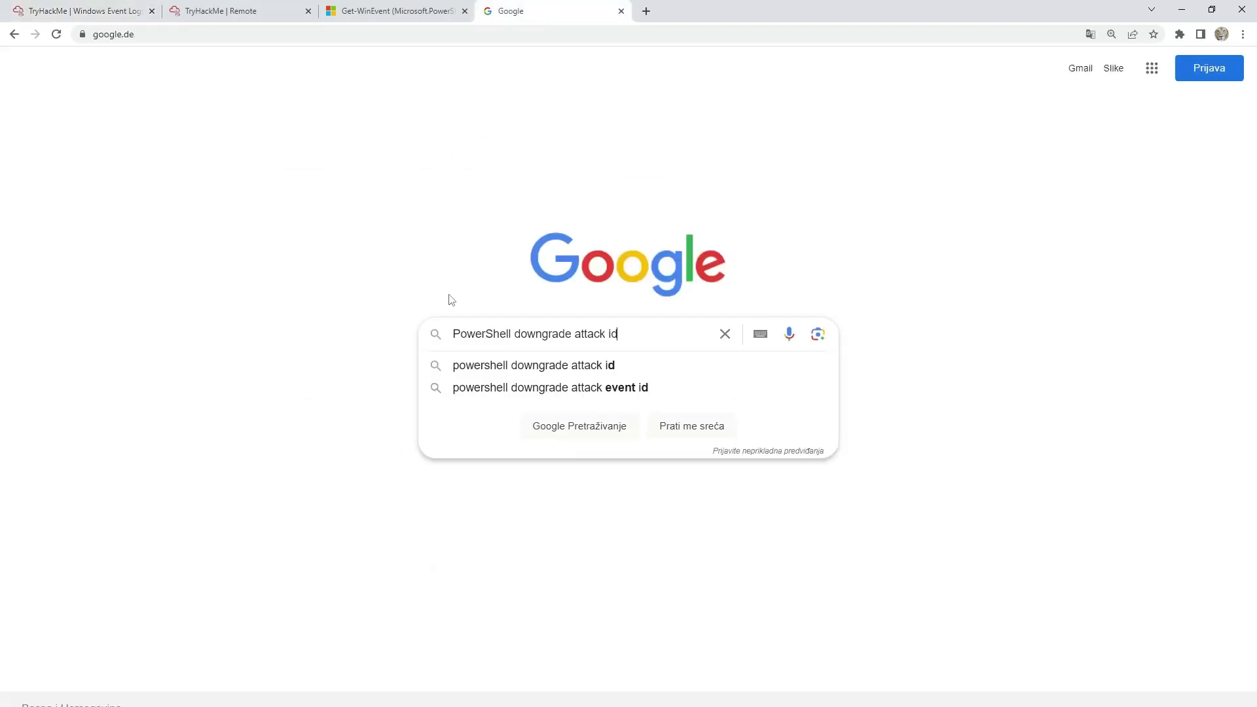
{"action": "key", "text": "Return"}
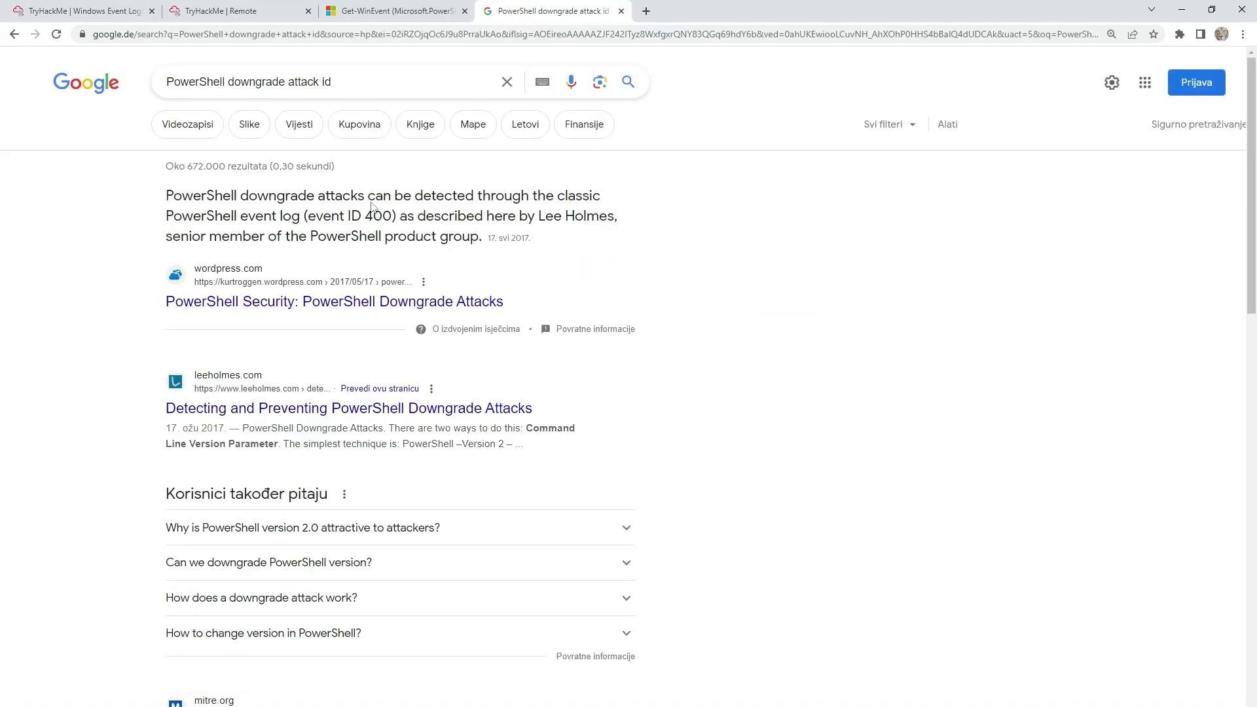
Copy event ID 400 from the search result and submit it as the PowerShell downgrade attack answer in the TryHackMe room
{"action": "double_click", "coordinate": [379, 216]}
{"action": "key", "text": "ctrl+c"}
{"action": "left_click", "coordinate": [85, 11]}
{"action": "key", "text": "ctrl+v"}
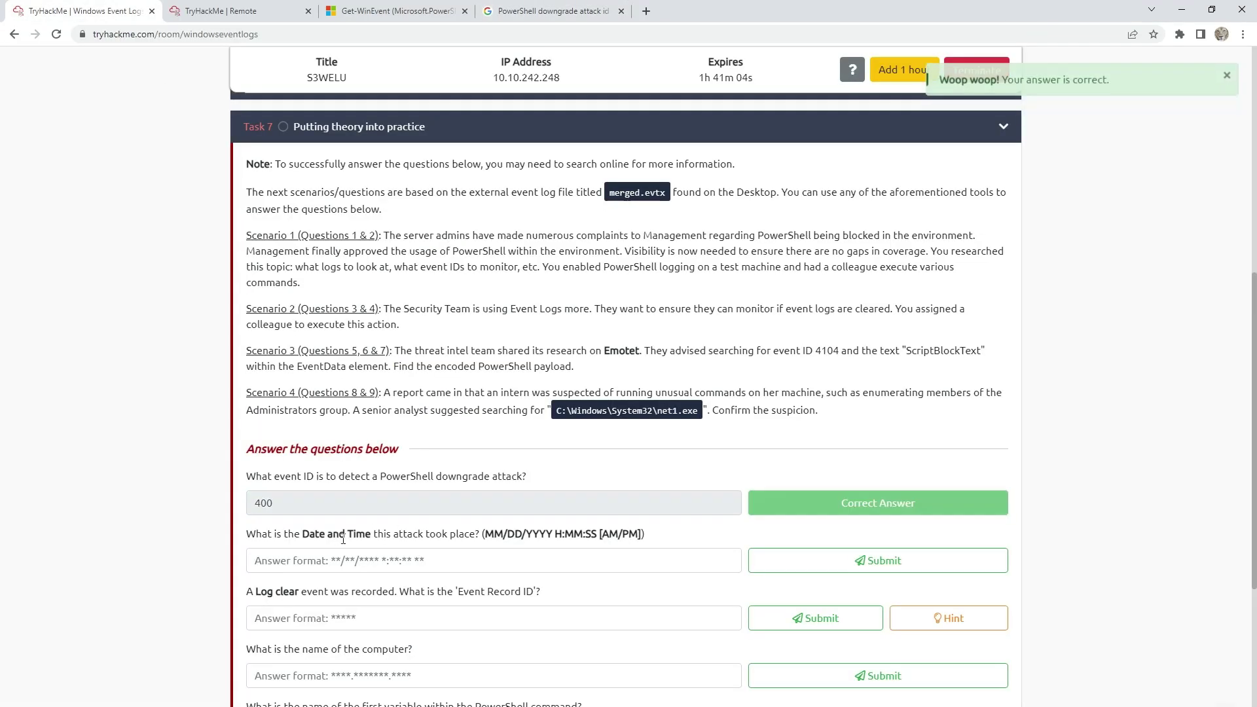
Switch to UpNote and copy the command Get-WinEvent -Path .\merged.evtx -FilterXPath '*/System/EventID=400'
{"action": "key", "text": "alt+Tab"}
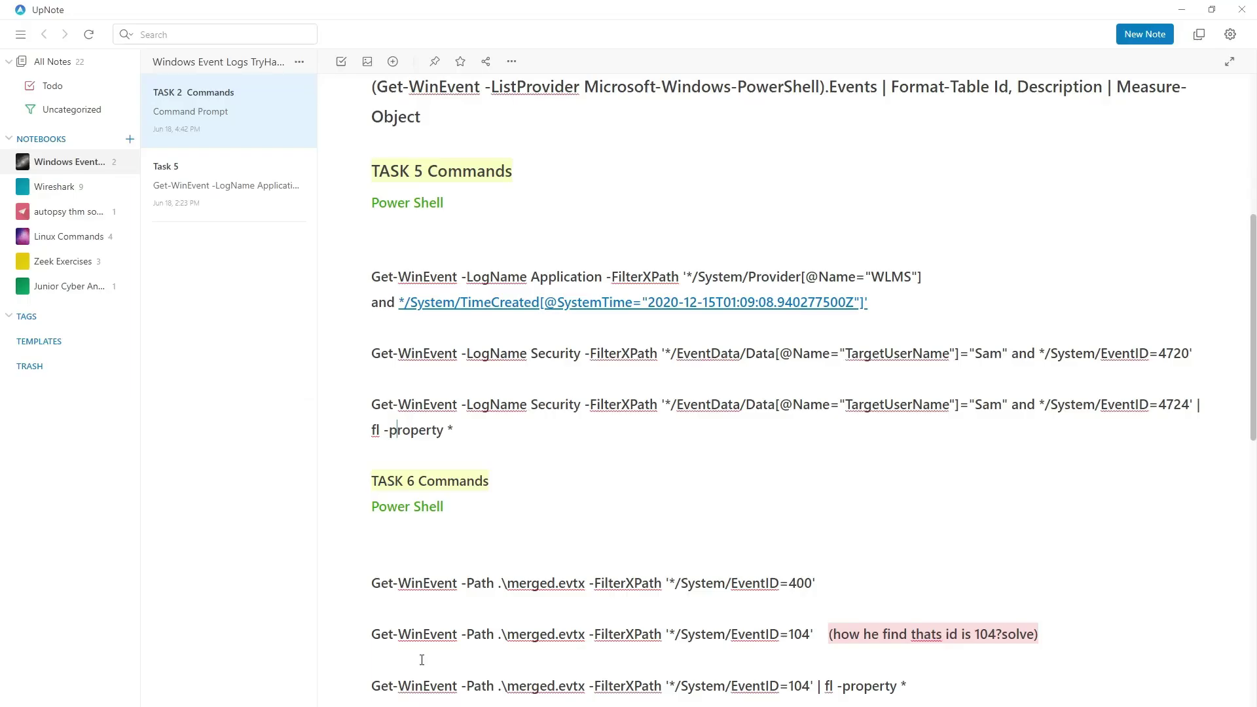
{"action": "scroll", "coordinate": [592, 353], "scroll_direction": "down", "scroll_amount": 4}
{"action": "left_click_drag", "start_coordinate": [832, 319], "coordinate": [388, 322]}
{"action": "key", "text": "ctrl+c"}
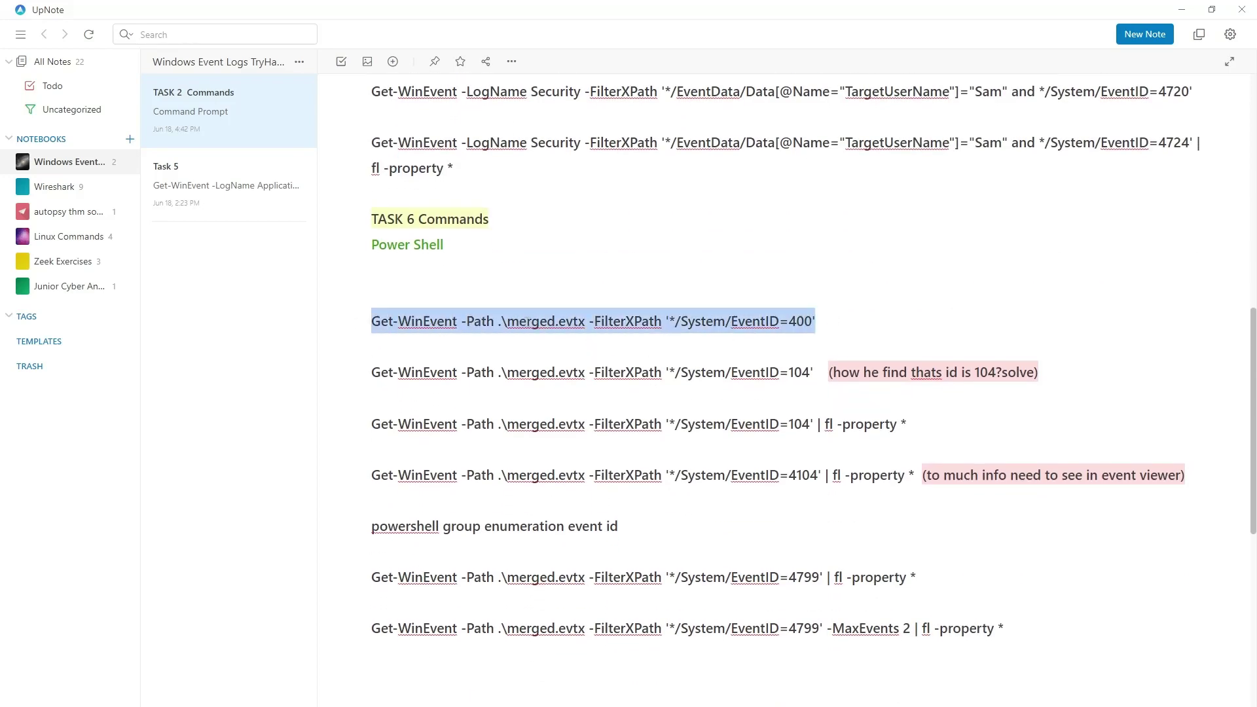
{"action": "left_click_drag", "start_coordinate": [508, 321], "coordinate": [771, 320]}
{"action": "left_click", "coordinate": [625, 321]}
{"action": "left_click", "coordinate": [662, 320]}
{"action": "left_click", "coordinate": [814, 321]}
Try to run the copied event ID 400 query on merged.evtx in the remote machine's PowerShell from the Administrator folder
{"action": "key", "text": "alt+Tab"}
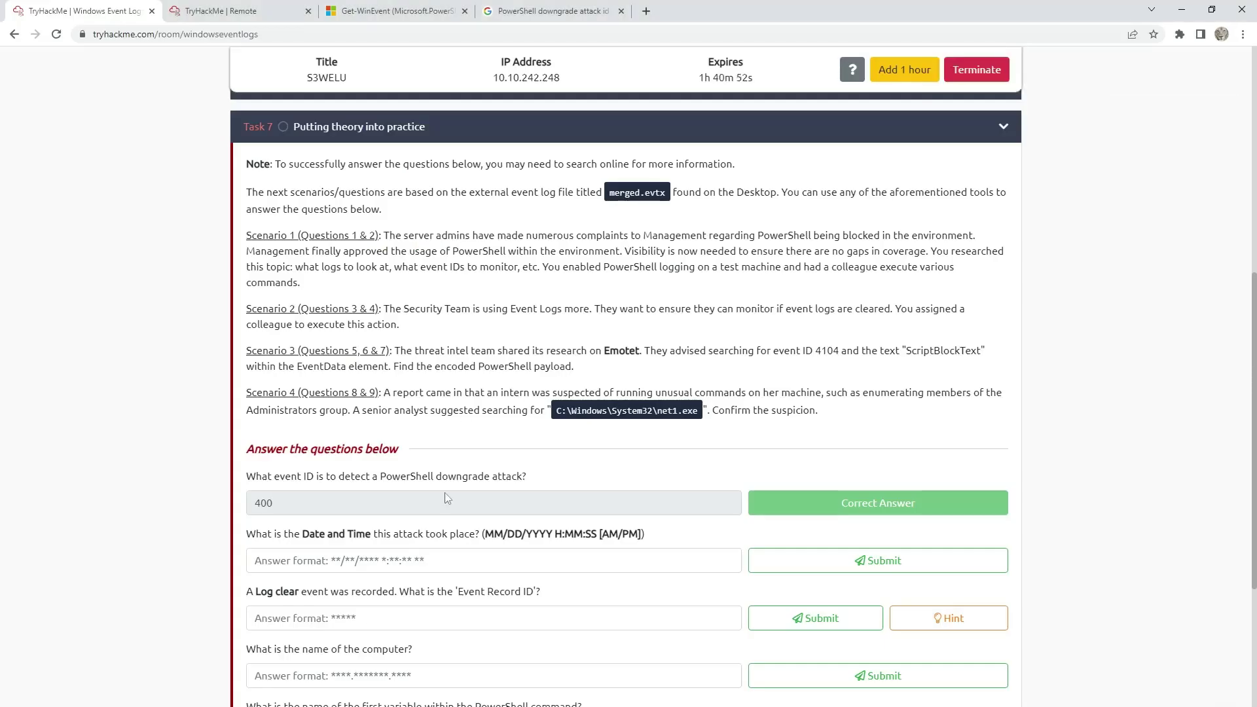
{"action": "left_click", "coordinate": [245, 8]}
{"action": "key", "text": "ctrl+v"}
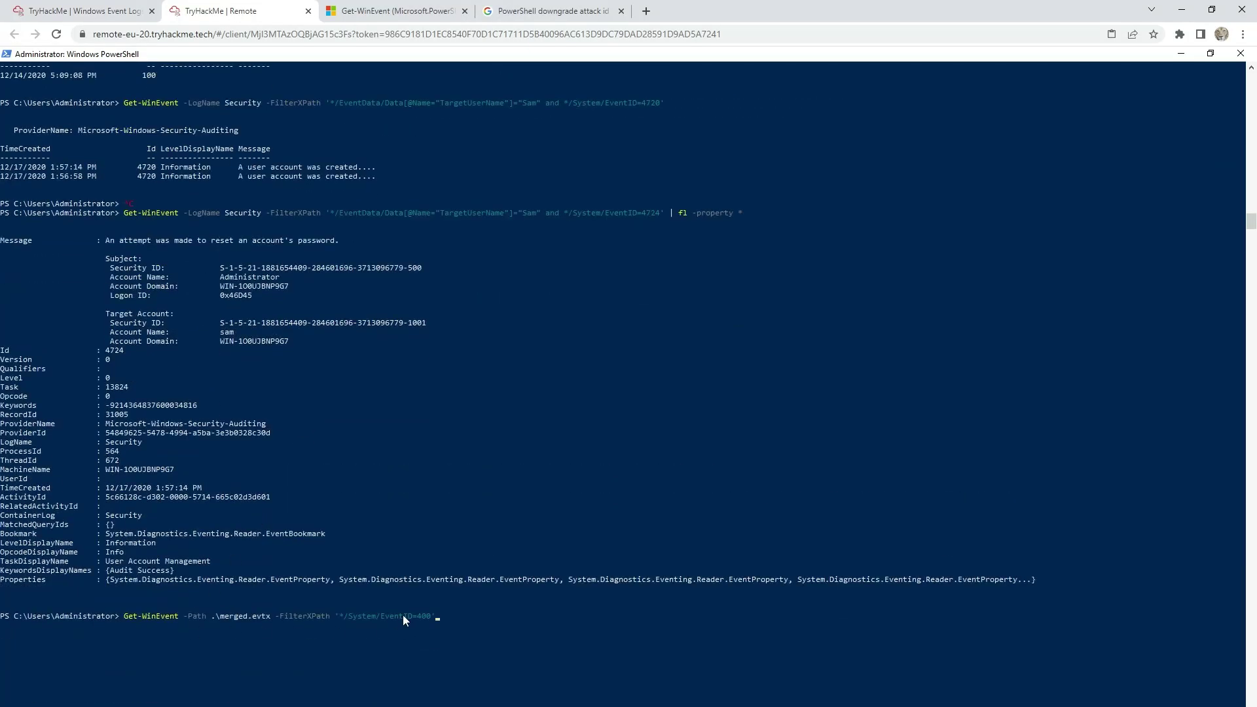
{"action": "key", "text": "Return"}
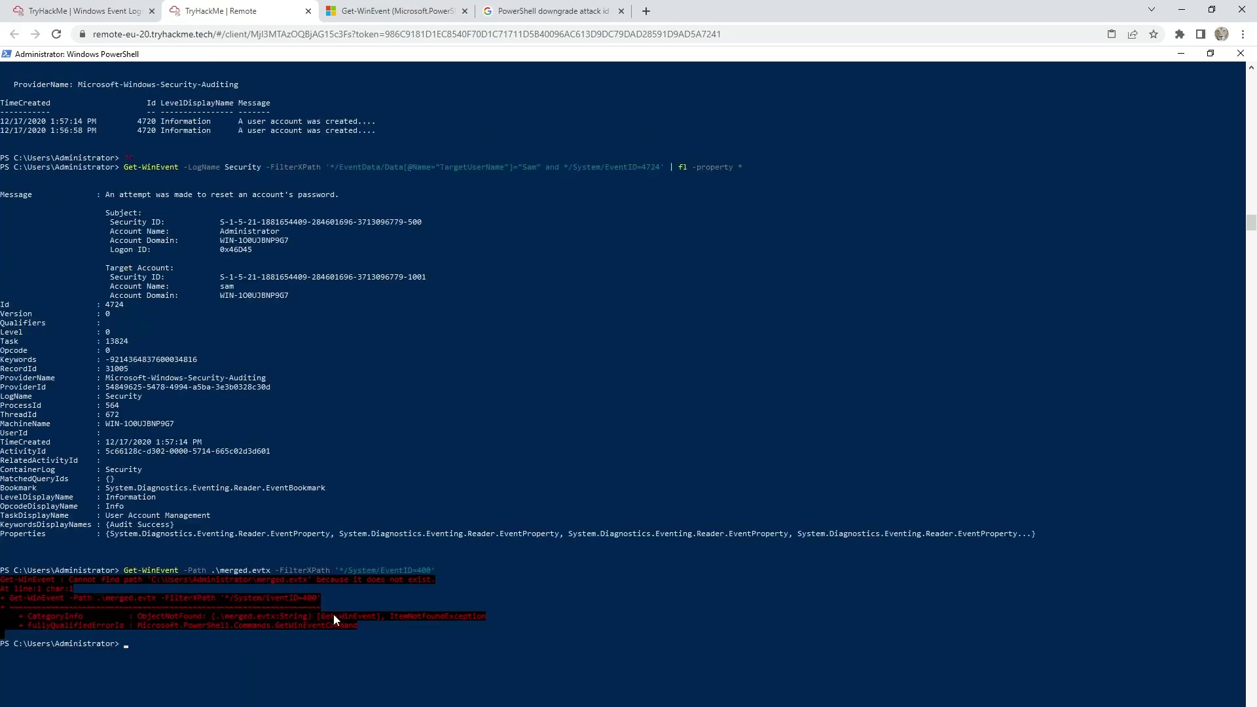
{"action": "scroll", "coordinate": [191, 617], "scroll_direction": "up", "scroll_amount": 2}
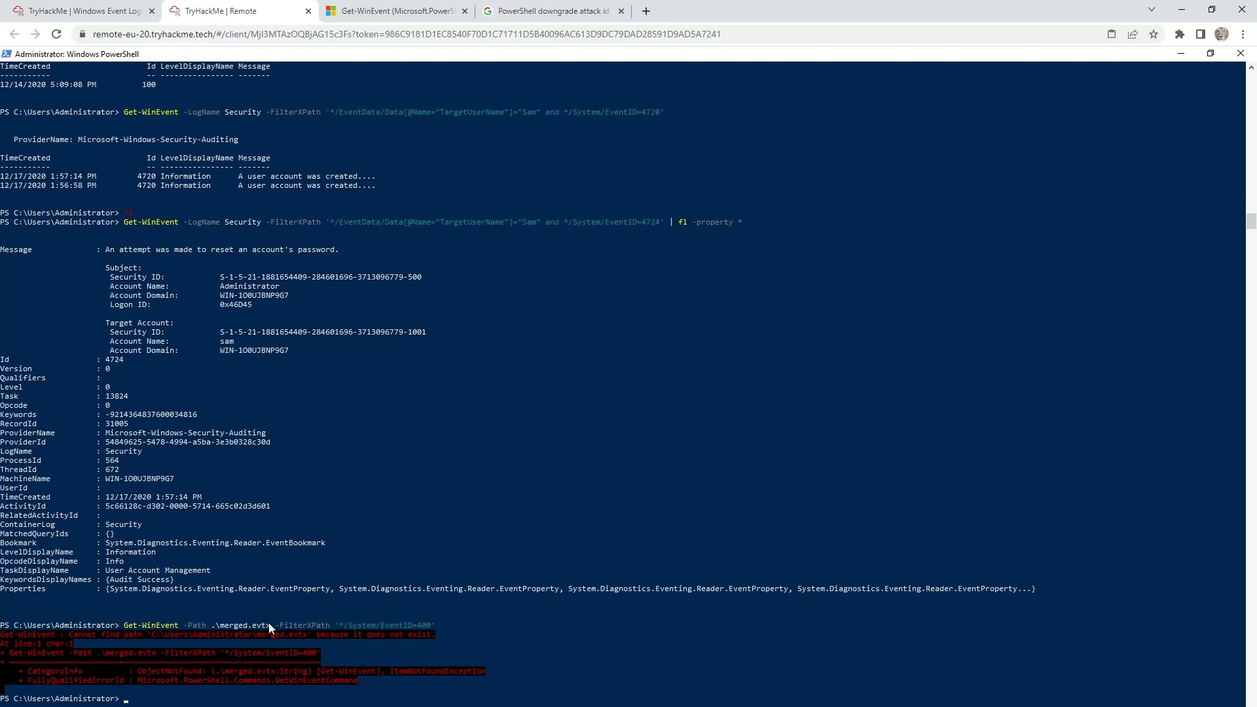
{"action": "scroll", "coordinate": [267, 627], "scroll_direction": "up", "scroll_amount": 1}
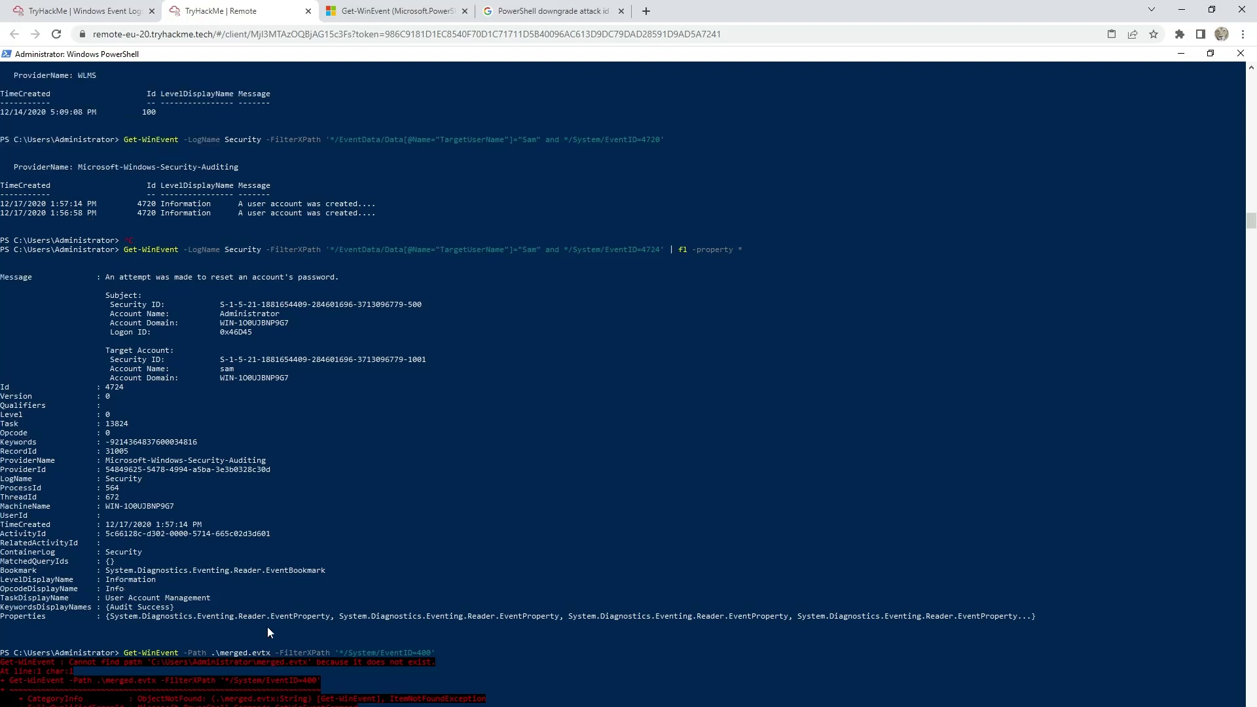
{"action": "scroll", "coordinate": [267, 627], "scroll_direction": "down", "scroll_amount": 1}
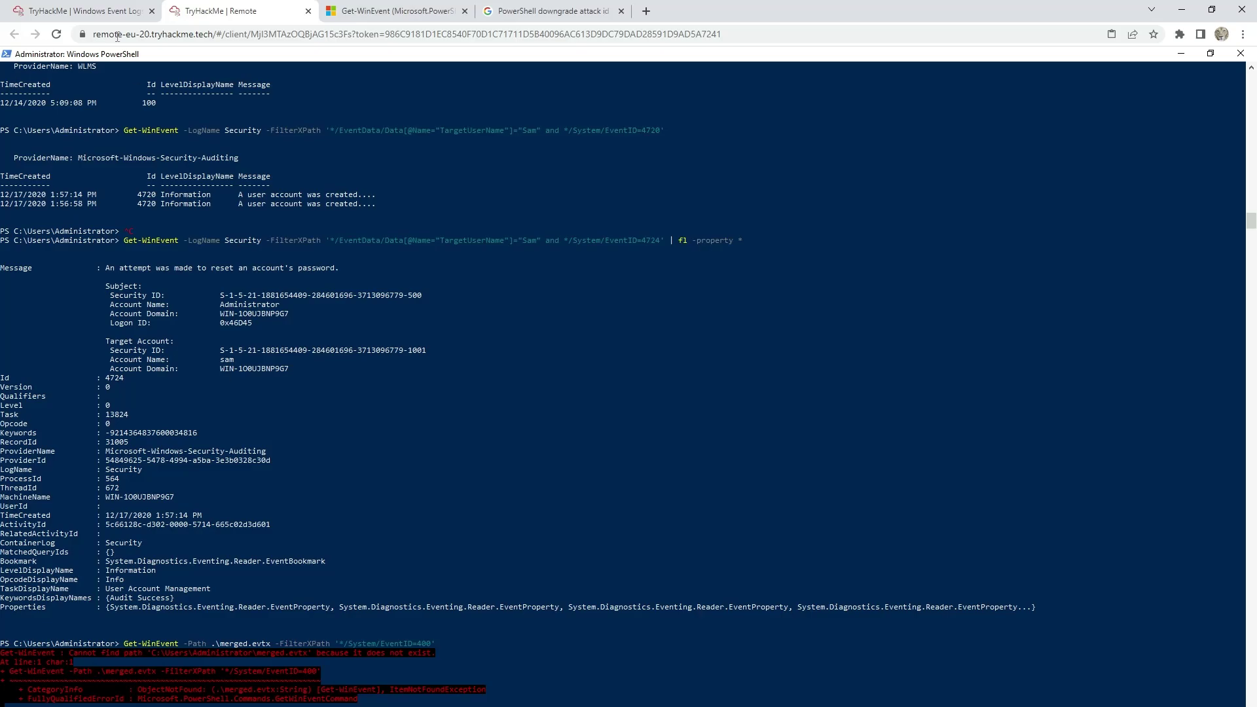
Check where the task says merged.evtx is stored, change PowerShell to .\Desktop\ and rerun the event ID 400 query there
{"action": "left_click", "coordinate": [82, 11]}
{"action": "left_click_drag", "start_coordinate": [619, 198], "coordinate": [778, 194]}
{"action": "left_click", "coordinate": [616, 263]}
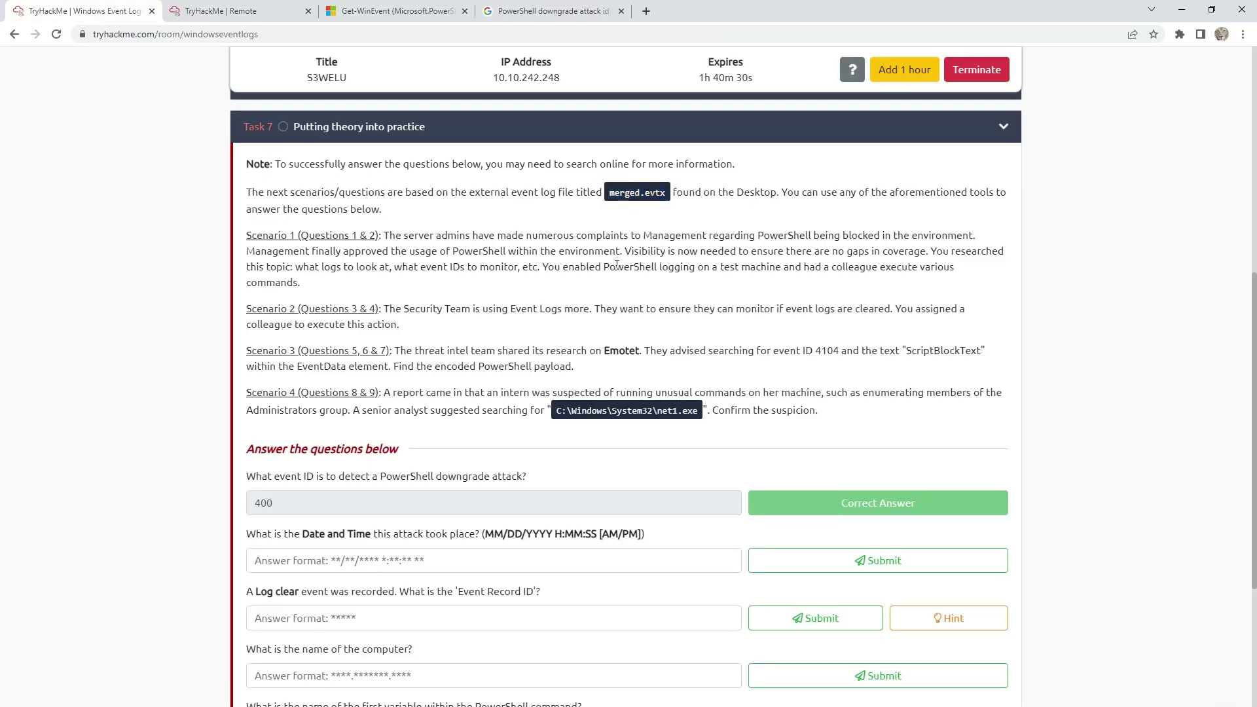
{"action": "left_click", "coordinate": [219, 11]}
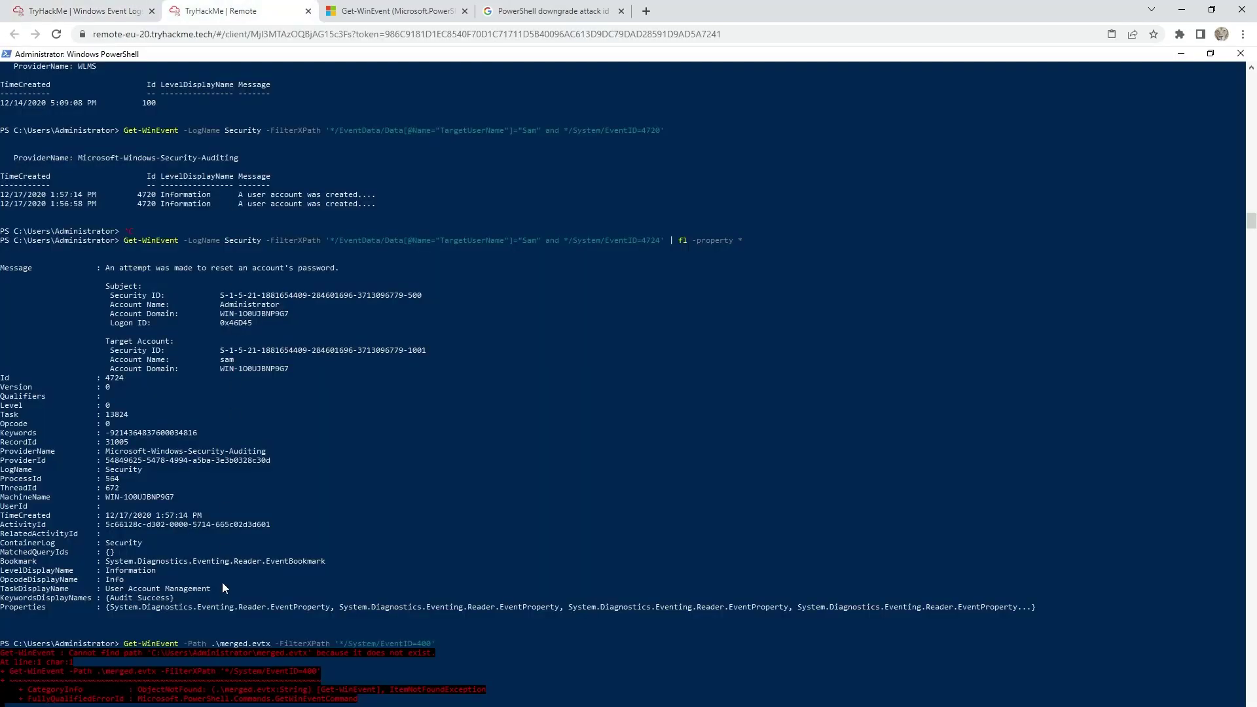
{"action": "type", "text": "cd .\\Desktop\\ Get-WinEvent -Path .\\merged.evtx -FilterXPath '*/System/EventID=400'"}
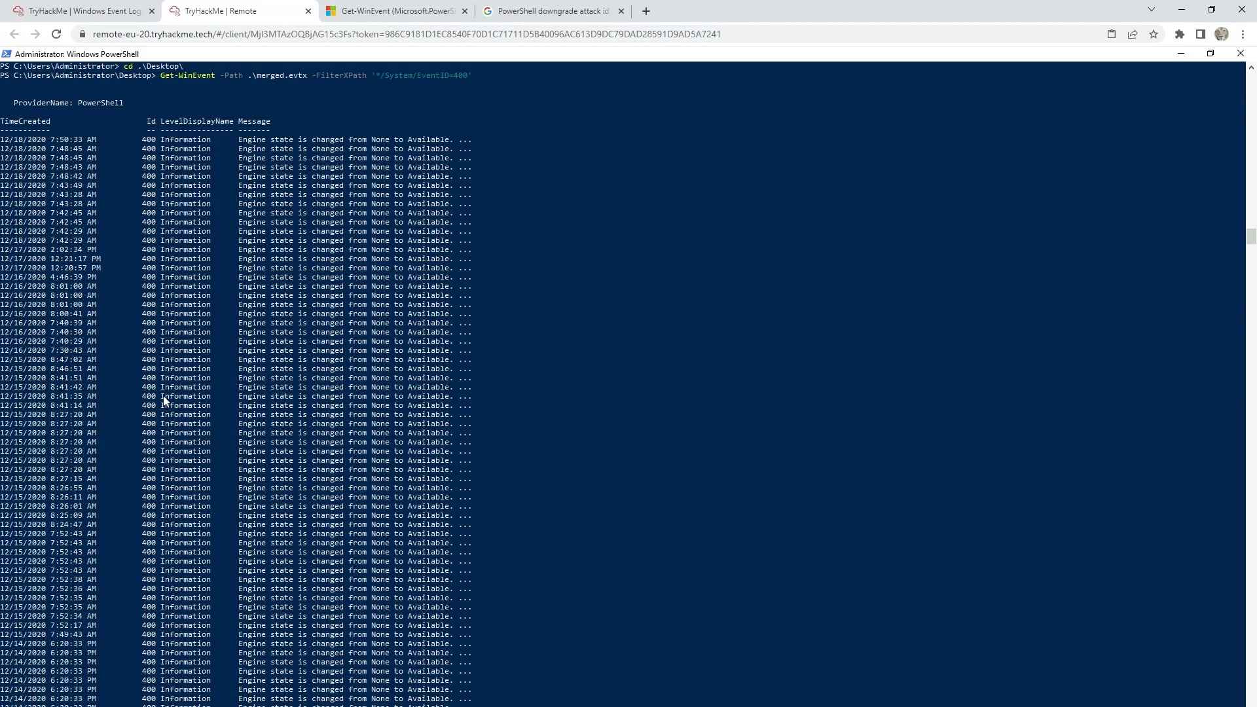
Copy the newest event 400 time and submit 12/18/2020 7:50:33 AM as the Date and Time of the downgrade attack
{"action": "scroll", "coordinate": [164, 399], "scroll_direction": "down", "scroll_amount": 5}
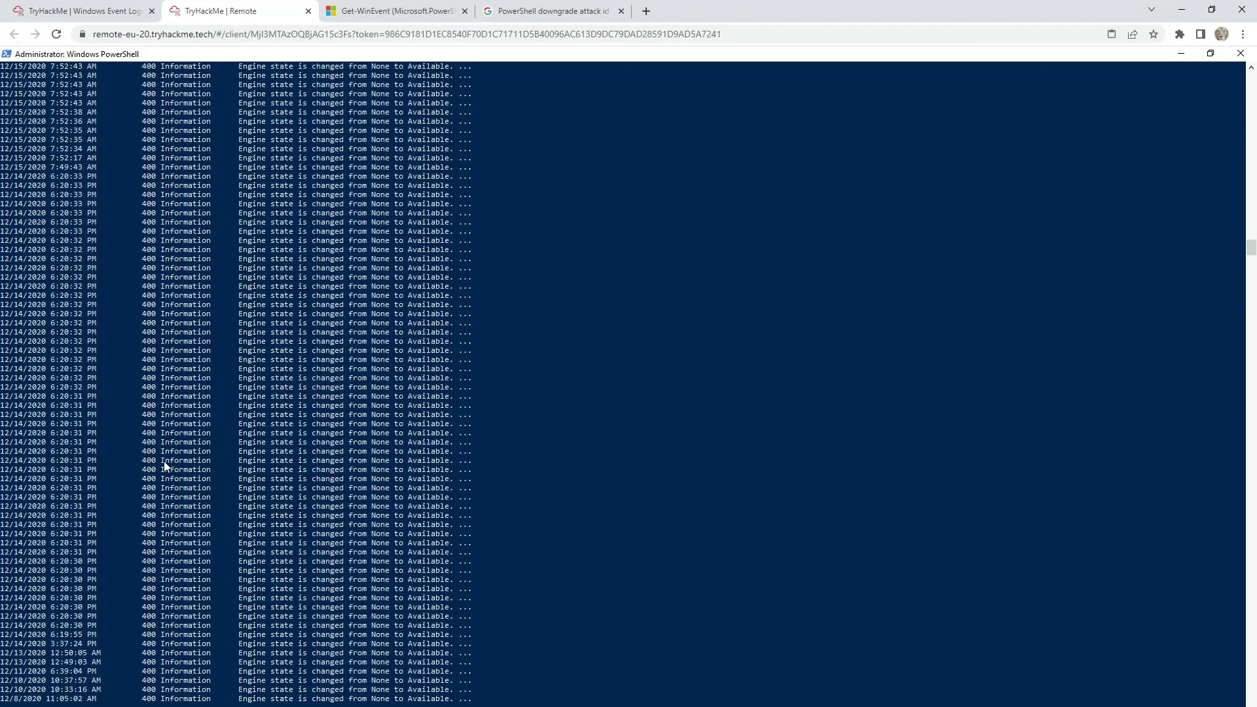
{"action": "scroll", "coordinate": [131, 458], "scroll_direction": "up", "scroll_amount": 15}
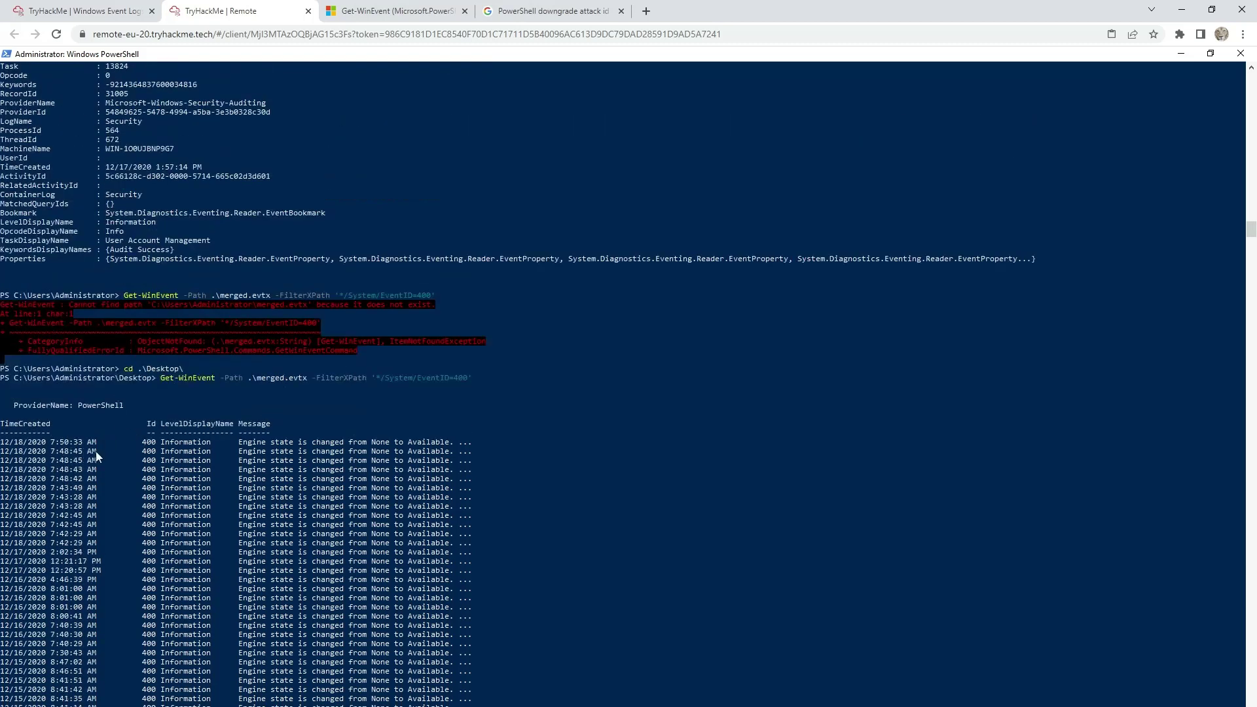
{"action": "left_click_drag", "start_coordinate": [99, 444], "coordinate": [2, 443]}
{"action": "key", "text": "ctrl+c"}
{"action": "left_click", "coordinate": [78, 11]}
{"action": "scroll", "coordinate": [446, 324], "scroll_direction": "down", "scroll_amount": 2}
{"action": "left_click", "coordinate": [459, 429]}
{"action": "key", "text": "ctrl+v"}
{"action": "key", "text": "Return"}
Search Google for "Log clear id", using the term from the Event Record ID question, and look through the results
{"action": "left_click_drag", "start_coordinate": [345, 461], "coordinate": [425, 461]}
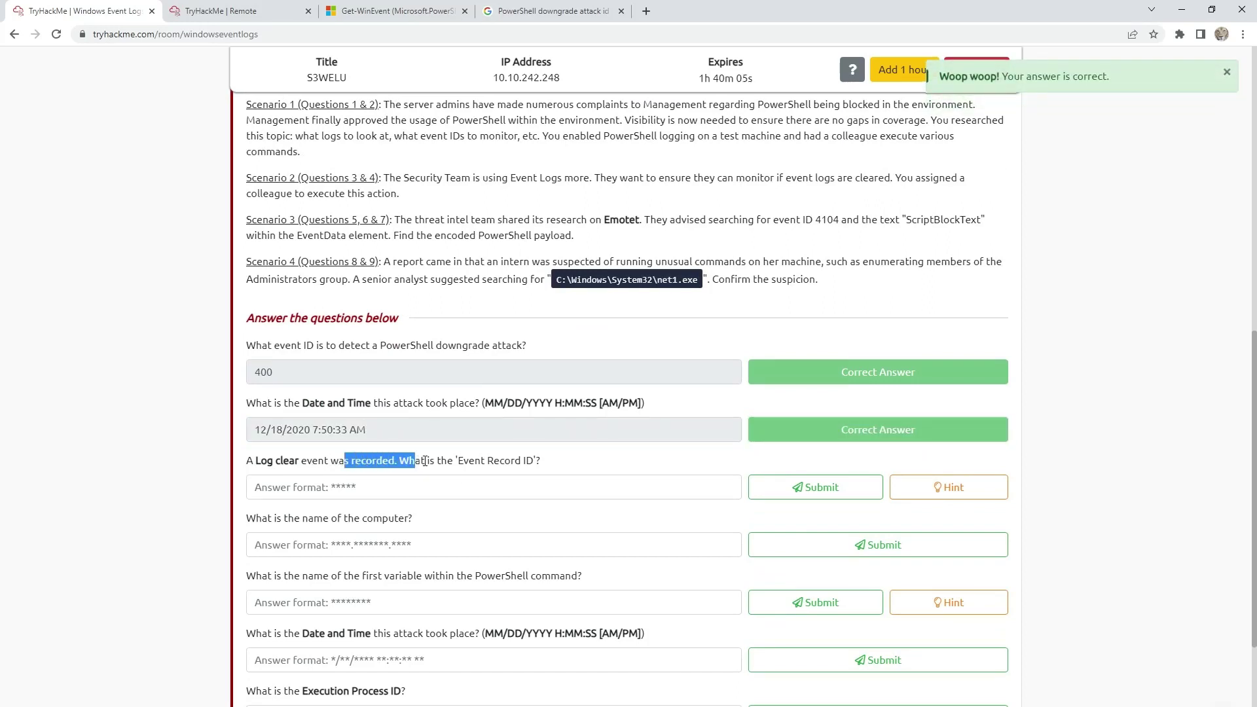
{"action": "left_click", "coordinate": [506, 462]}
{"action": "left_click_drag", "start_coordinate": [301, 461], "coordinate": [255, 462]}
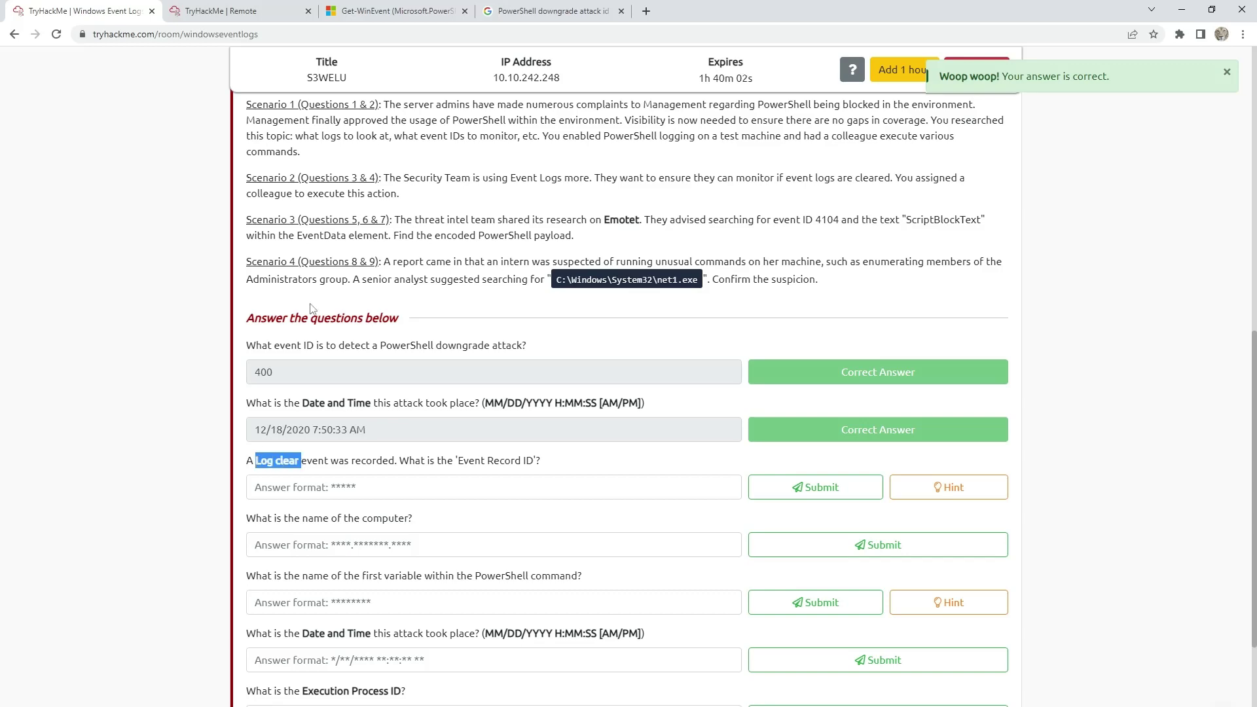
{"action": "left_click", "coordinate": [553, 10]}
{"action": "left_click", "coordinate": [366, 82]}
{"action": "key", "text": "ctrl+a"}
{"action": "key", "text": "ctrl+v"}
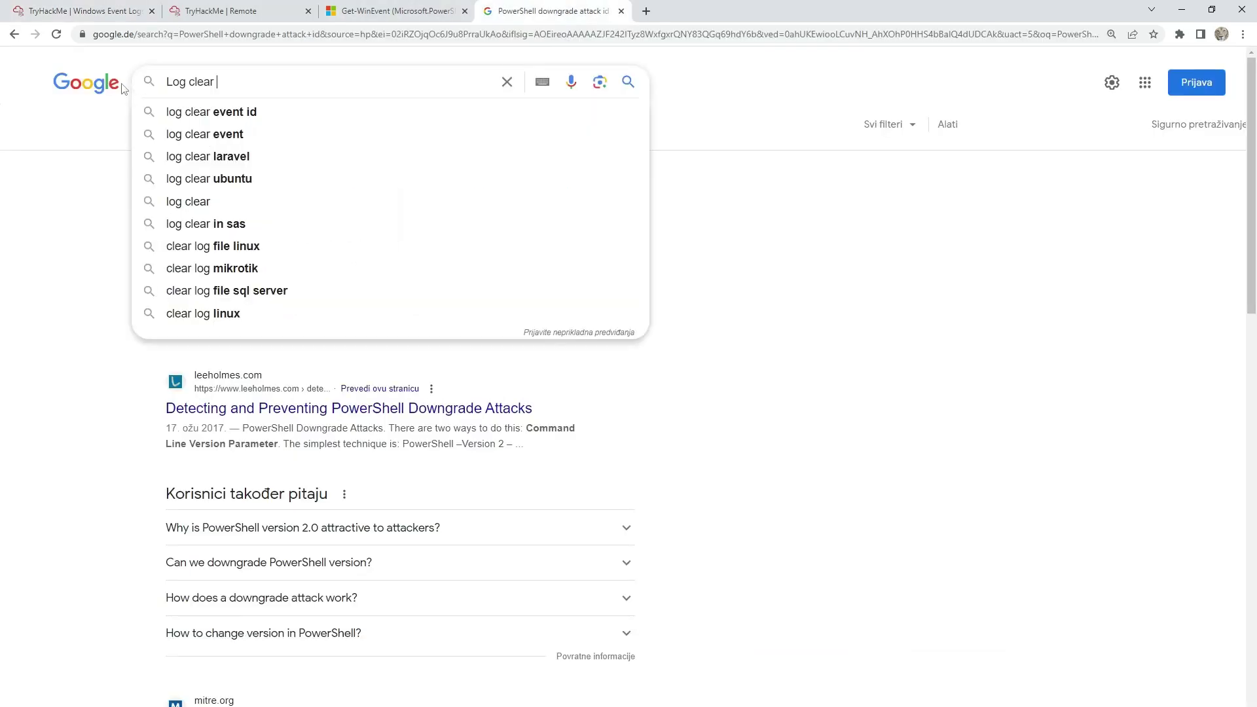
{"action": "type", "text": "id"}
{"action": "key", "text": "Return"}
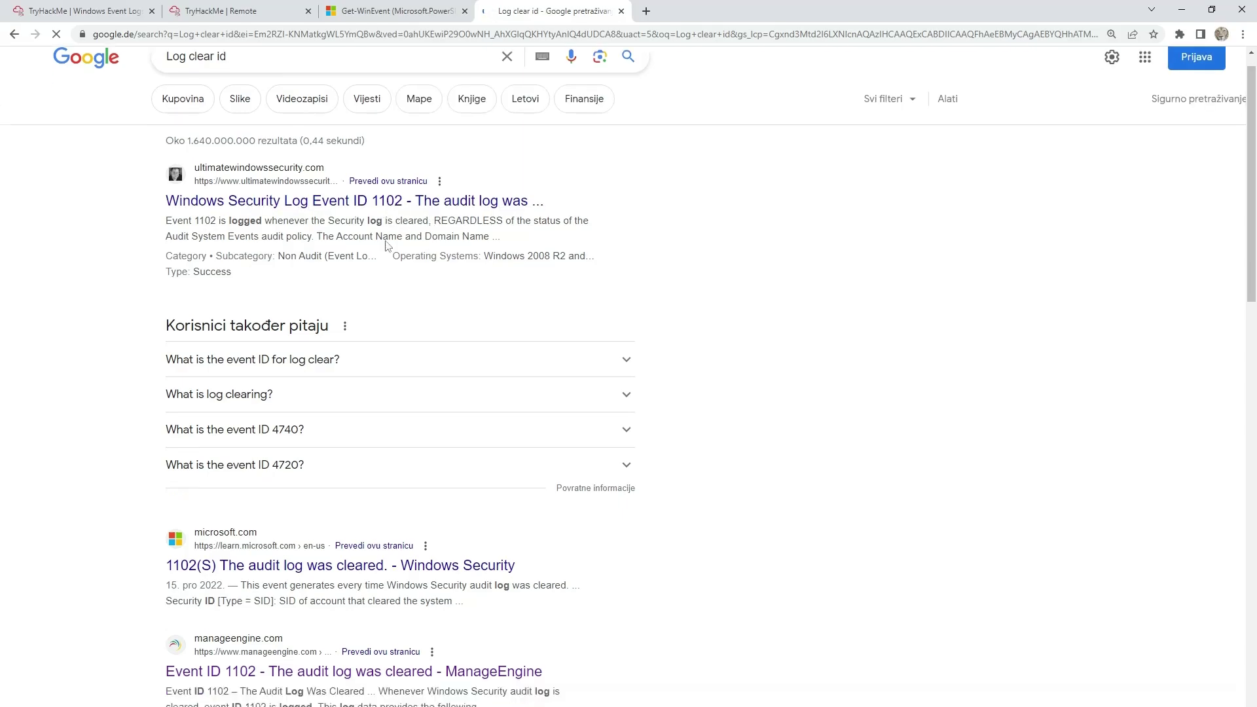
{"action": "scroll", "coordinate": [254, 388], "scroll_direction": "down", "scroll_amount": 4}
{"action": "scroll", "coordinate": [252, 413], "scroll_direction": "down", "scroll_amount": 2}
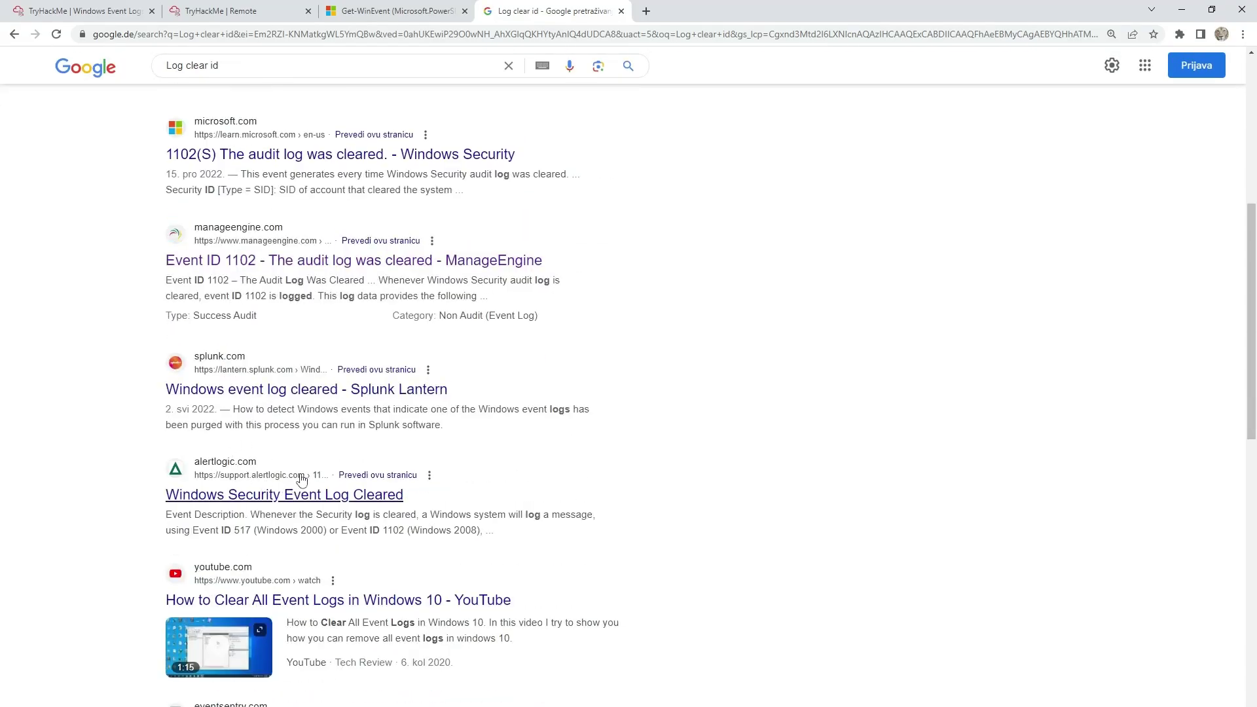
{"action": "scroll", "coordinate": [308, 432], "scroll_direction": "down", "scroll_amount": 4}
{"action": "scroll", "coordinate": [319, 386], "scroll_direction": "up", "scroll_amount": 10}
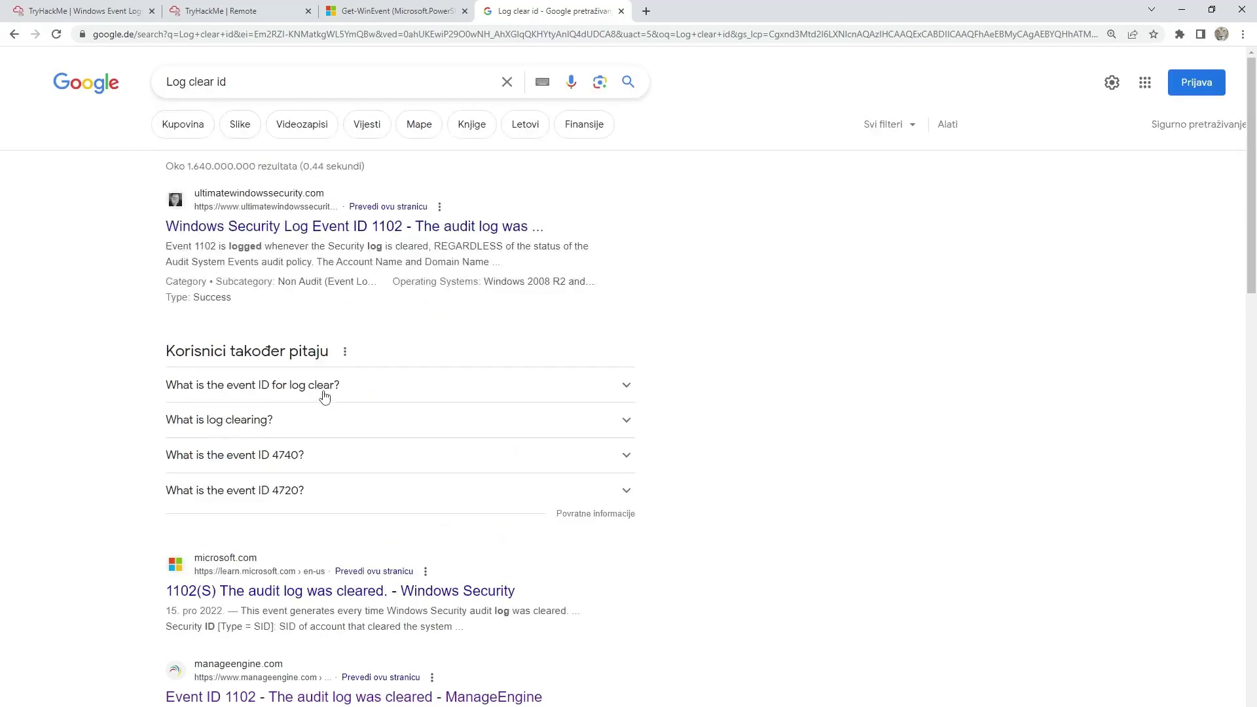
Refine the Google search to "Log clear id 104" and check the results on that event ID
{"action": "left_click", "coordinate": [274, 84]}
{"action": "type", "text": "104"}
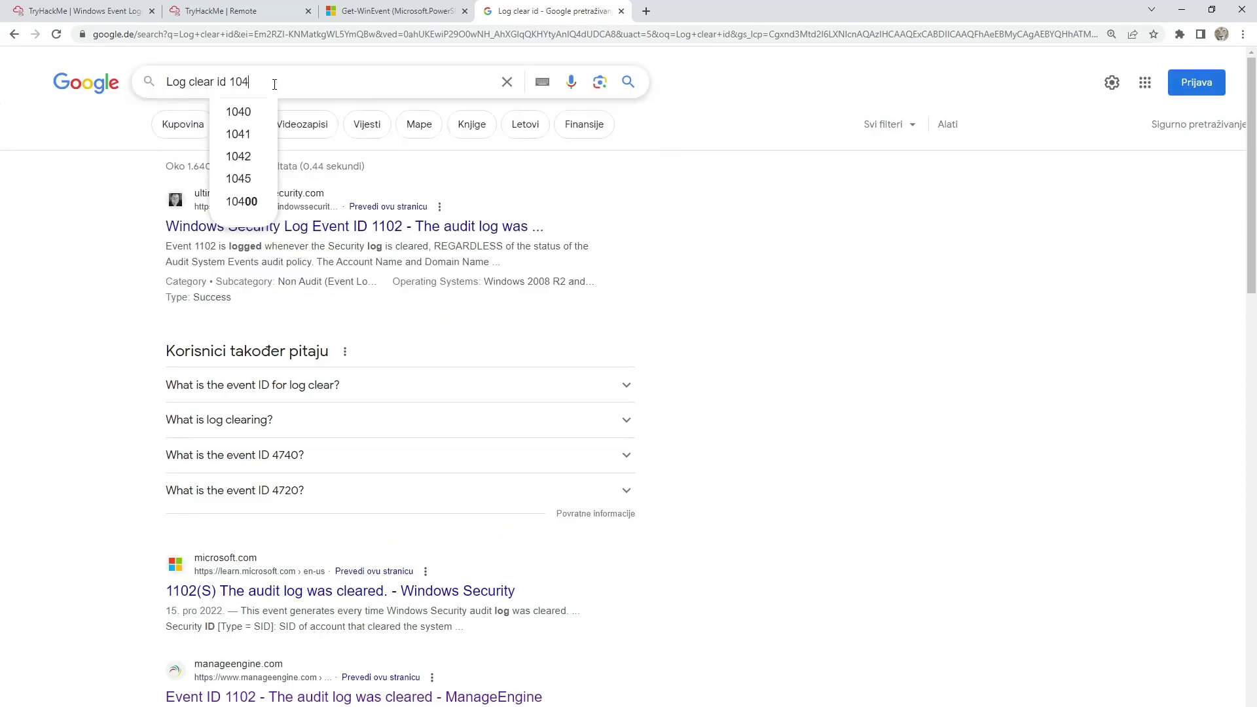
{"action": "key", "text": "Return"}
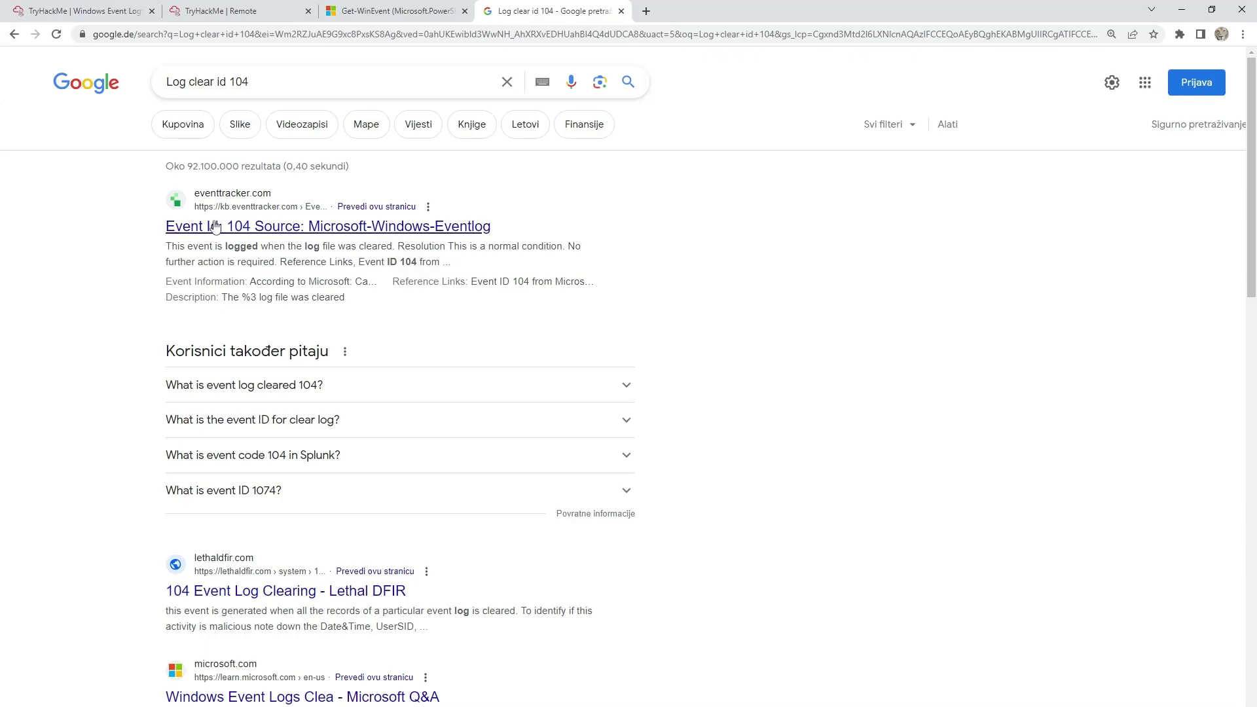
{"action": "left_click_drag", "start_coordinate": [250, 88], "coordinate": [150, 94]}
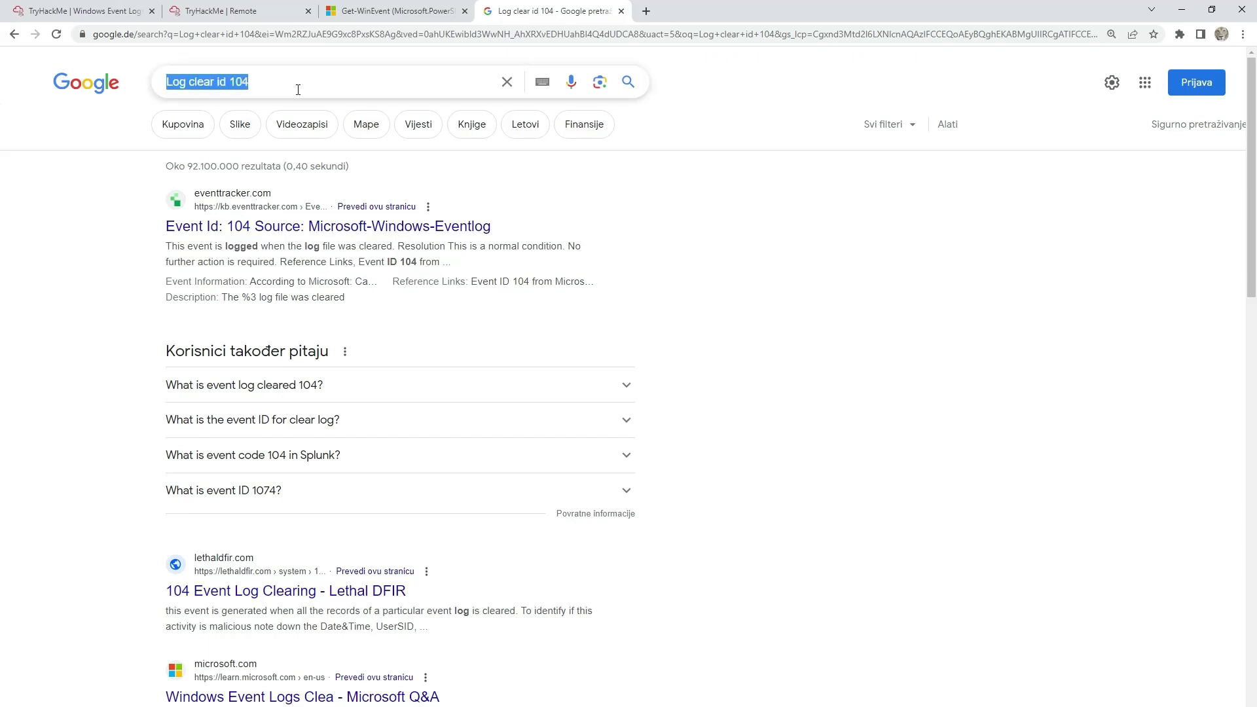
{"action": "left_click", "coordinate": [429, 87]}
{"action": "left_click", "coordinate": [754, 226]}
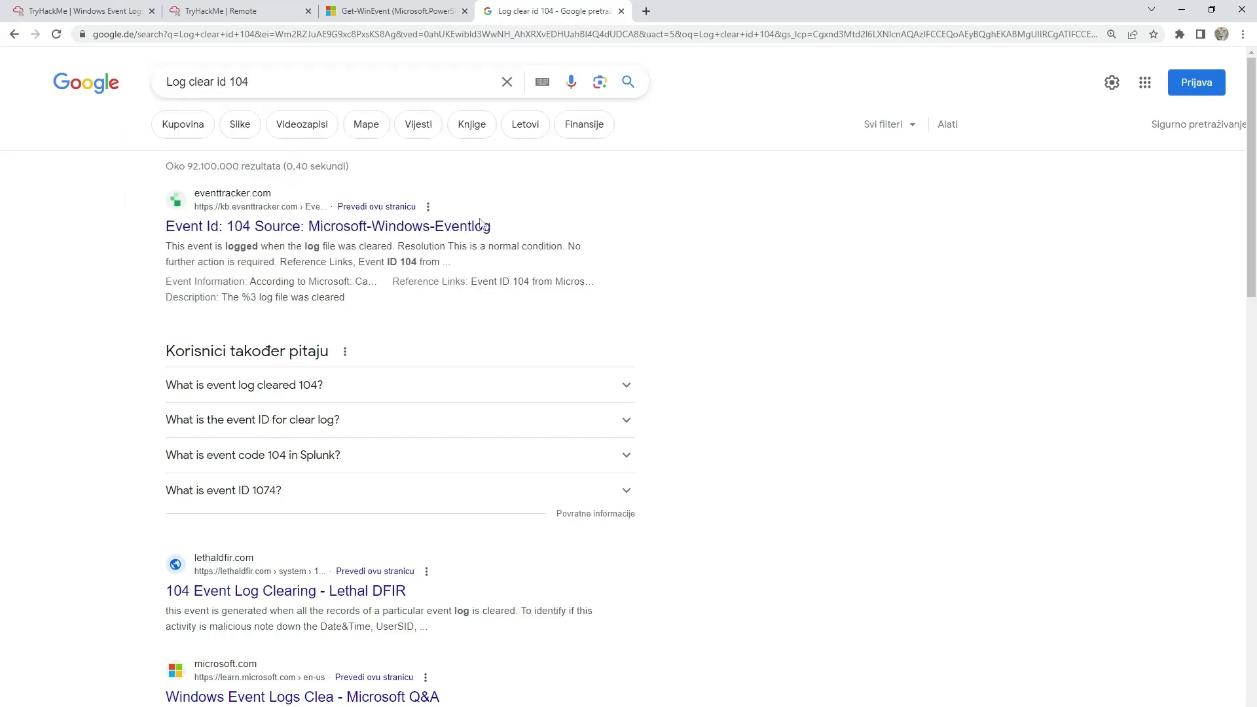
Review the Event Record ID question, then copy Get-WinEvent -Path .\merged.evtx -FilterXPath '*/System/EventID=104' from the UpNote notes
{"action": "left_click", "coordinate": [79, 10]}
{"action": "left_click", "coordinate": [527, 10]}
{"action": "left_click", "coordinate": [79, 10]}
{"action": "scroll", "coordinate": [270, 330], "scroll_direction": "down", "scroll_amount": 3}
{"action": "left_click", "coordinate": [359, 313]}
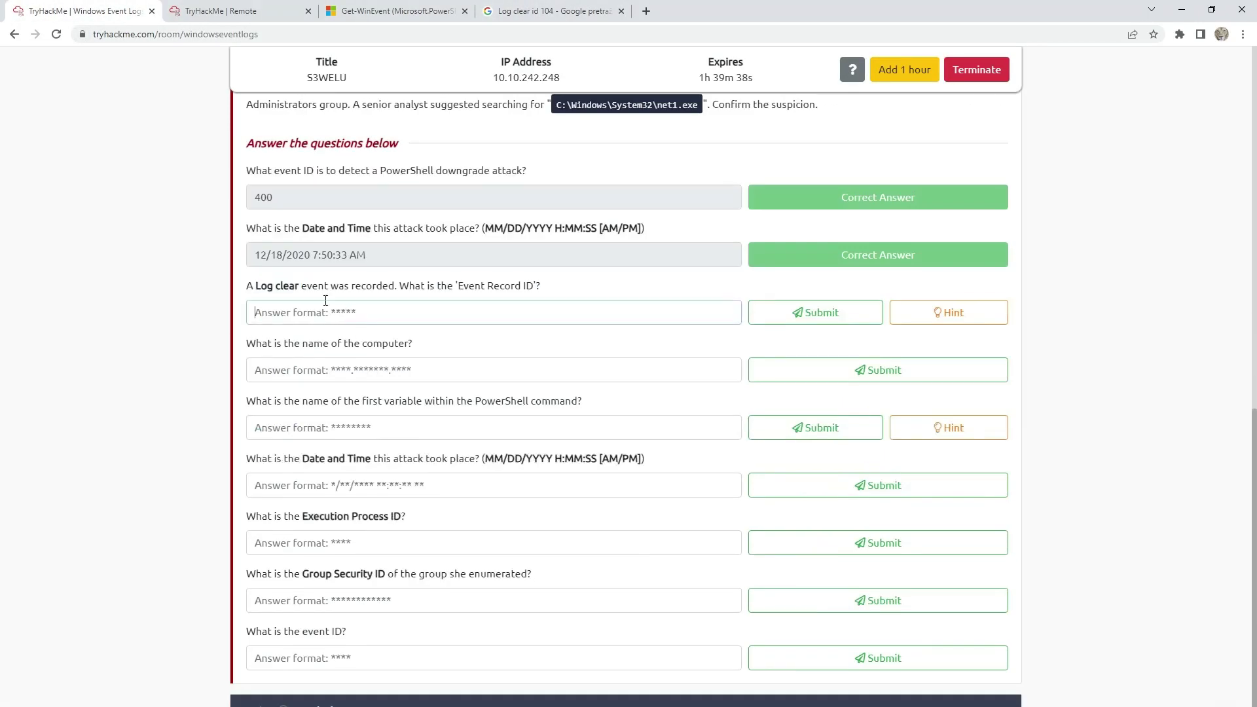
{"action": "left_click", "coordinate": [516, 287]}
{"action": "key", "text": "alt+Tab"}
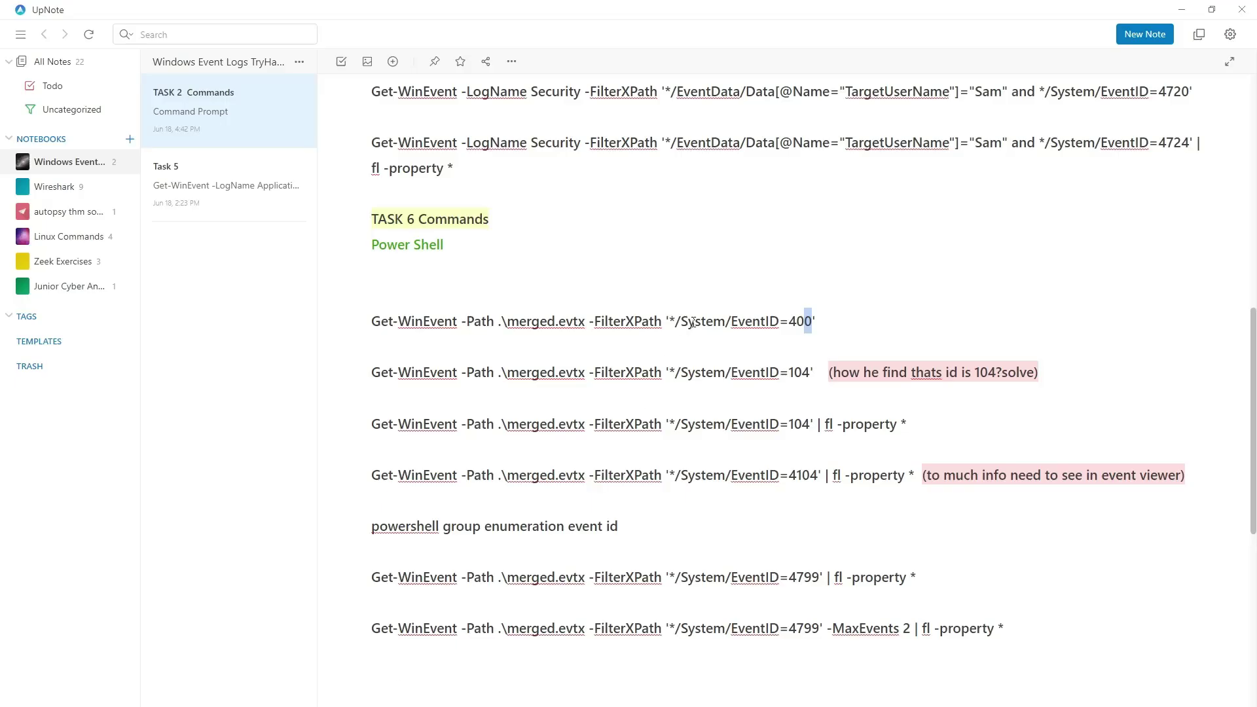
{"action": "left_click_drag", "start_coordinate": [822, 372], "coordinate": [350, 380]}
{"action": "key", "text": "ctrl+c"}
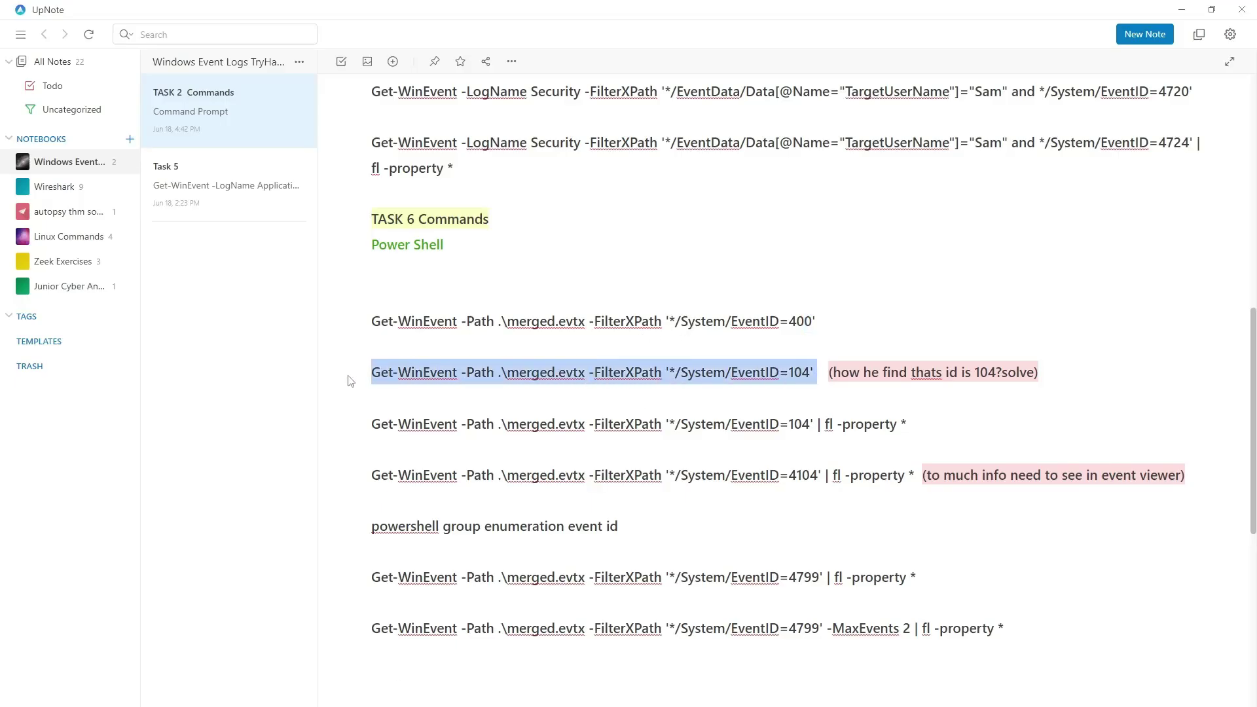
{"action": "left_click_drag", "start_coordinate": [1041, 372], "coordinate": [784, 374]}
{"action": "left_click", "coordinate": [803, 372]}
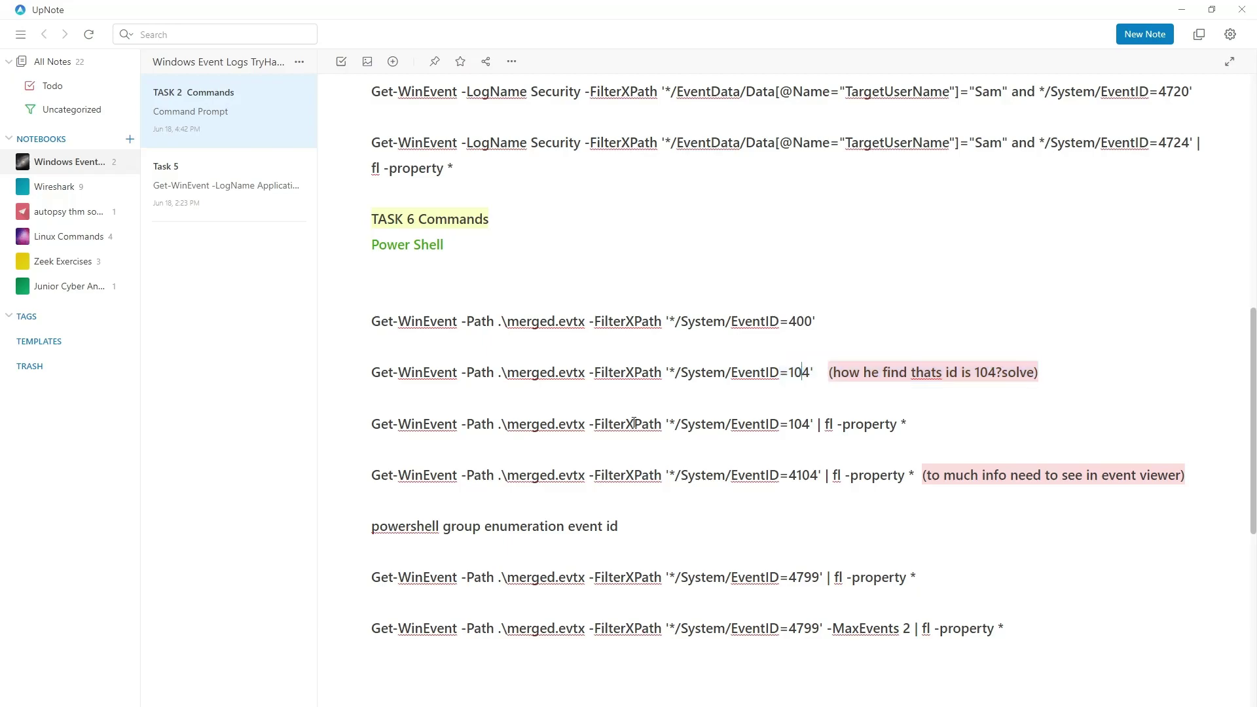
Run the copied event ID 104 query on merged.evtx in the remote machine's PowerShell
{"action": "key", "text": "alt+Tab"}
{"action": "left_click", "coordinate": [221, 10]}
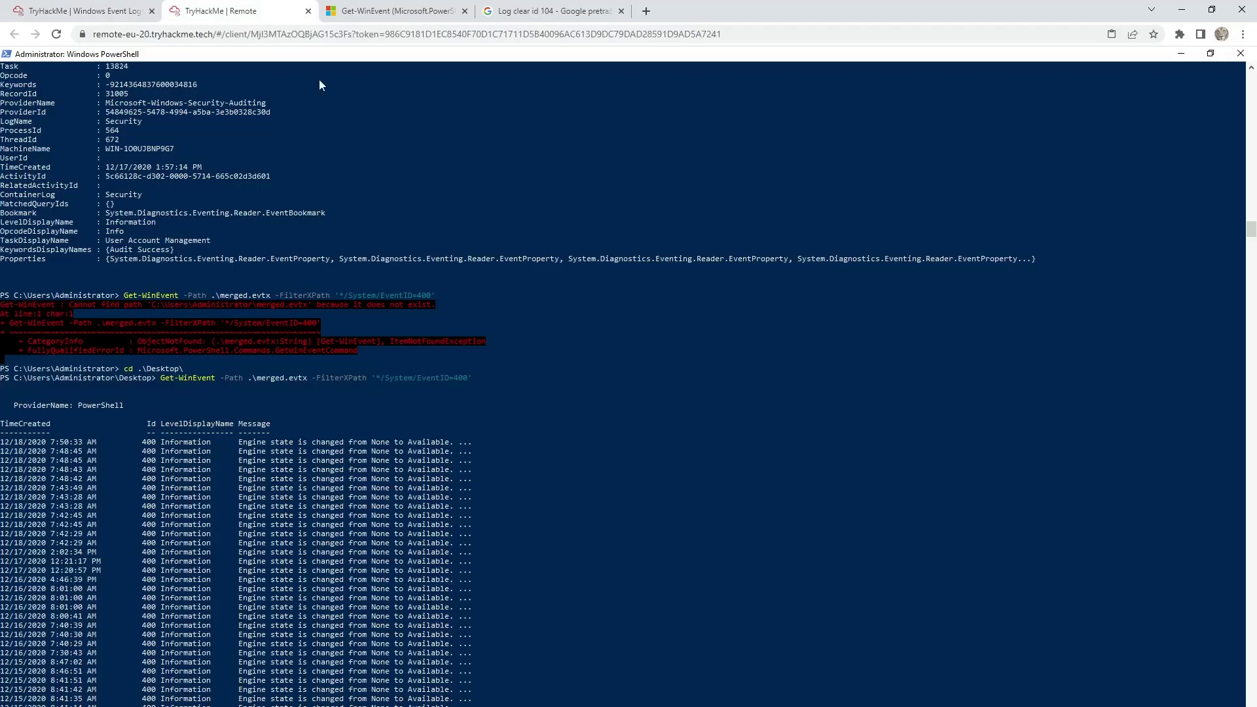
{"action": "scroll", "coordinate": [356, 329], "scroll_direction": "down", "scroll_amount": 20}
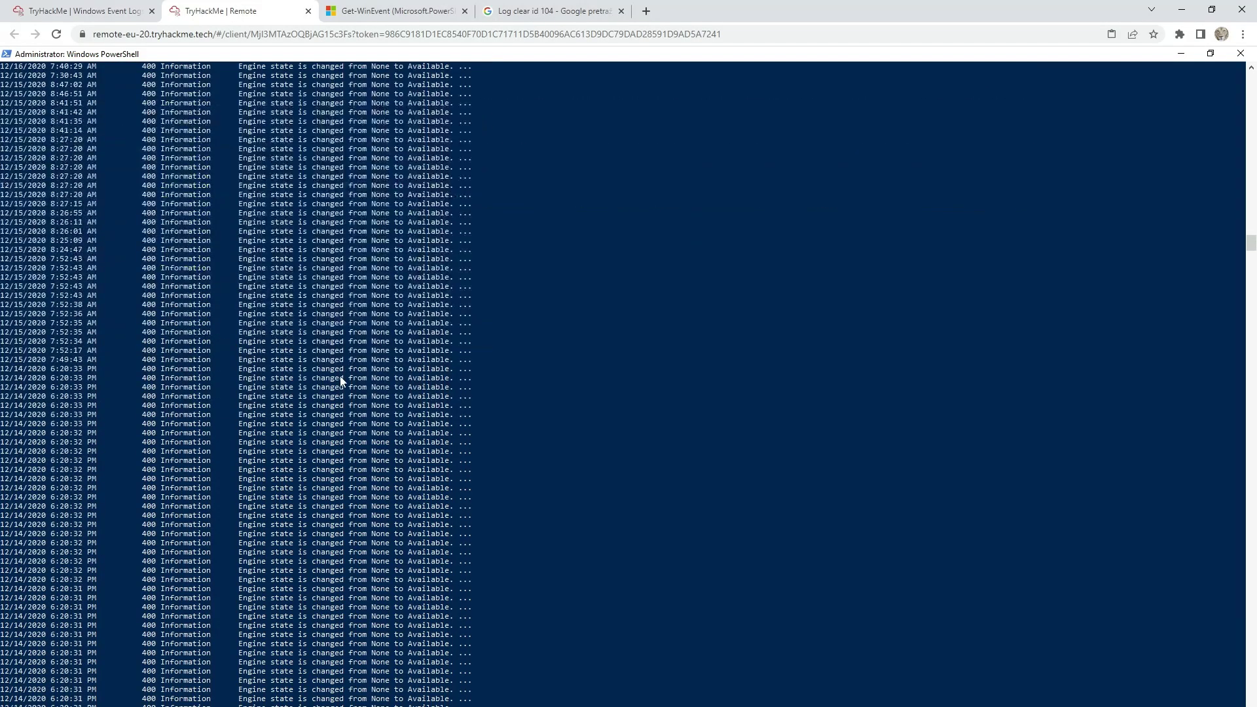
{"action": "scroll", "coordinate": [334, 389], "scroll_direction": "down", "scroll_amount": 12}
{"action": "scroll", "coordinate": [334, 390], "scroll_direction": "up", "scroll_amount": 17}
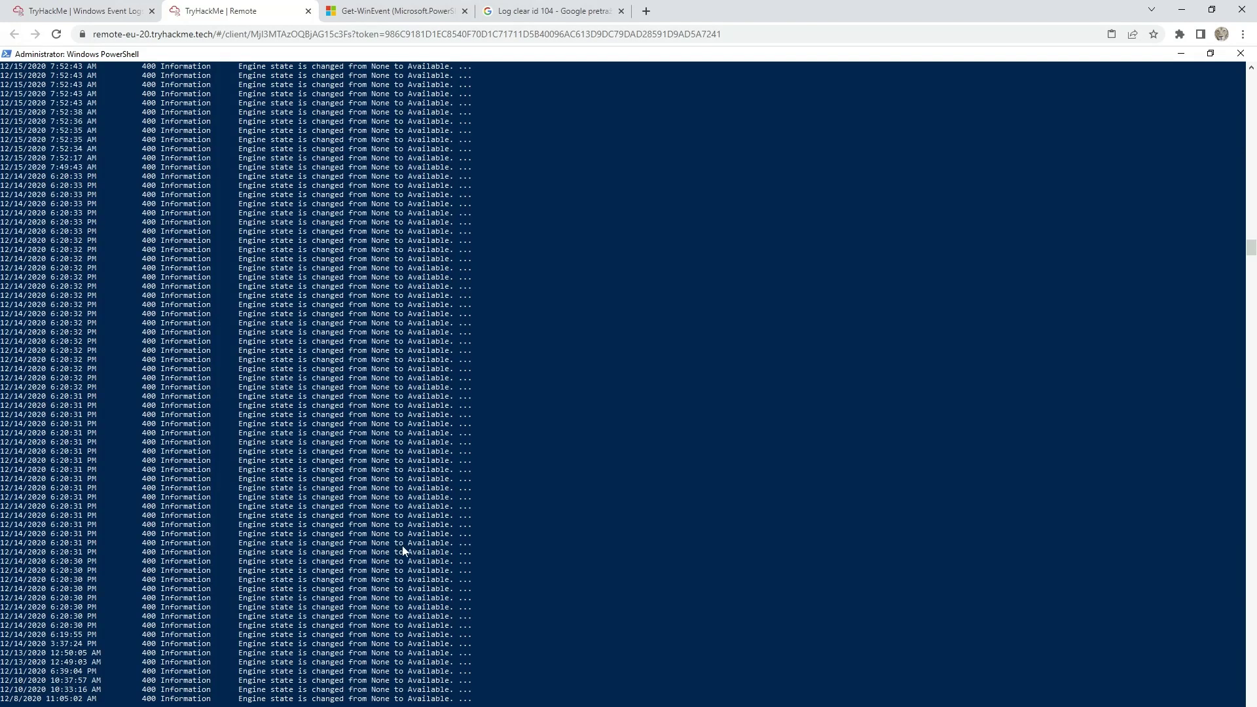
{"action": "key", "text": "ctrl+v"}
{"action": "key", "text": "Return"}
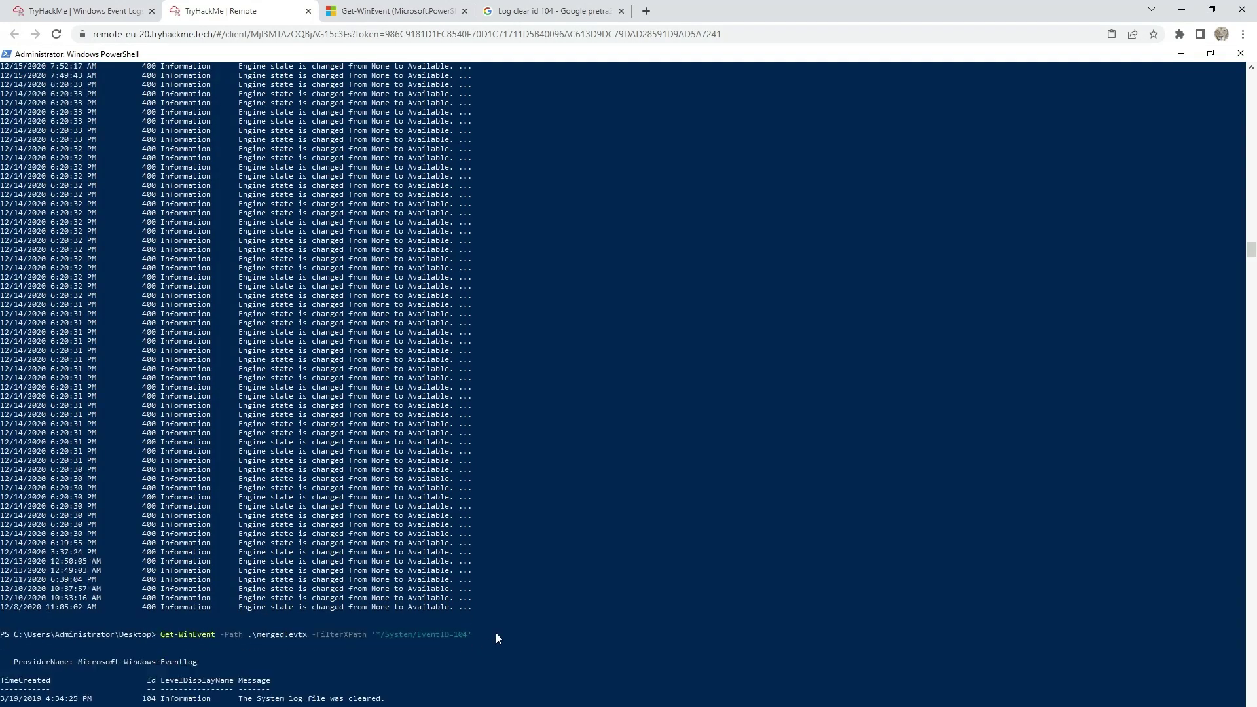
Review the Task 7 scenarios and the log clear questions, comparing them with the saved notes and the event ID 104 output
{"action": "left_click", "coordinate": [94, 9]}
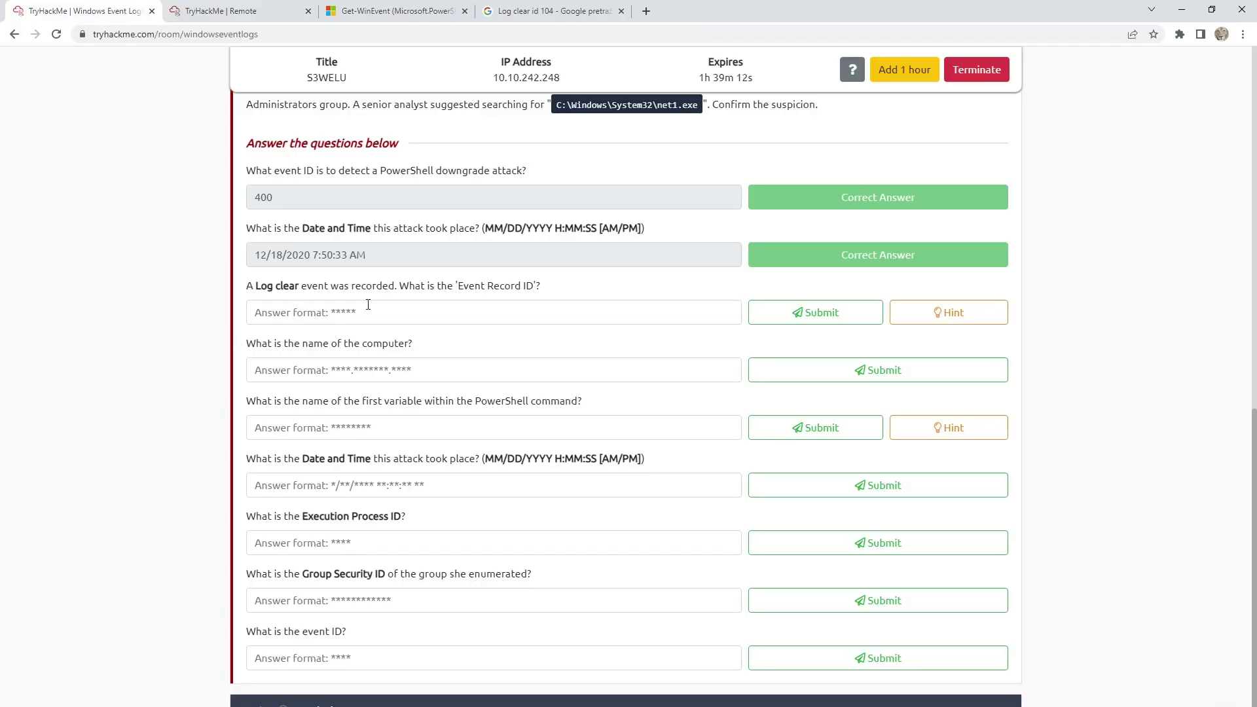
{"action": "scroll", "coordinate": [367, 308], "scroll_direction": "up", "scroll_amount": 3}
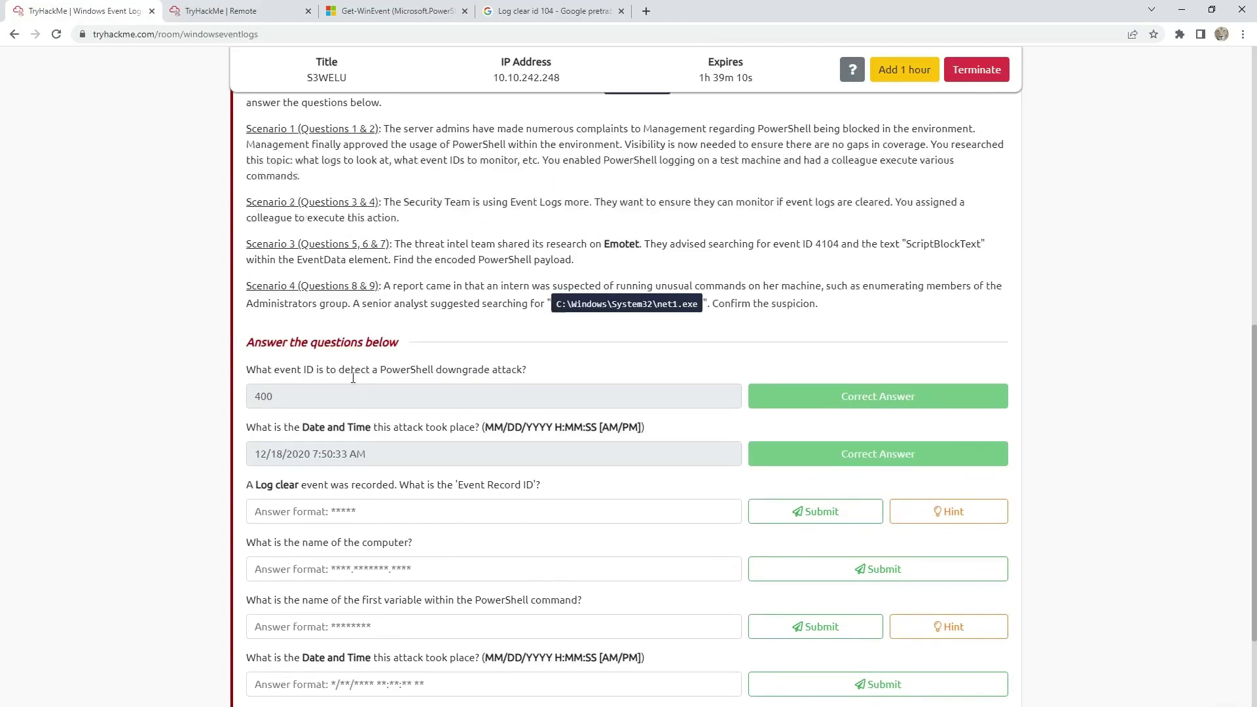
{"action": "scroll", "coordinate": [353, 377], "scroll_direction": "up", "scroll_amount": 1}
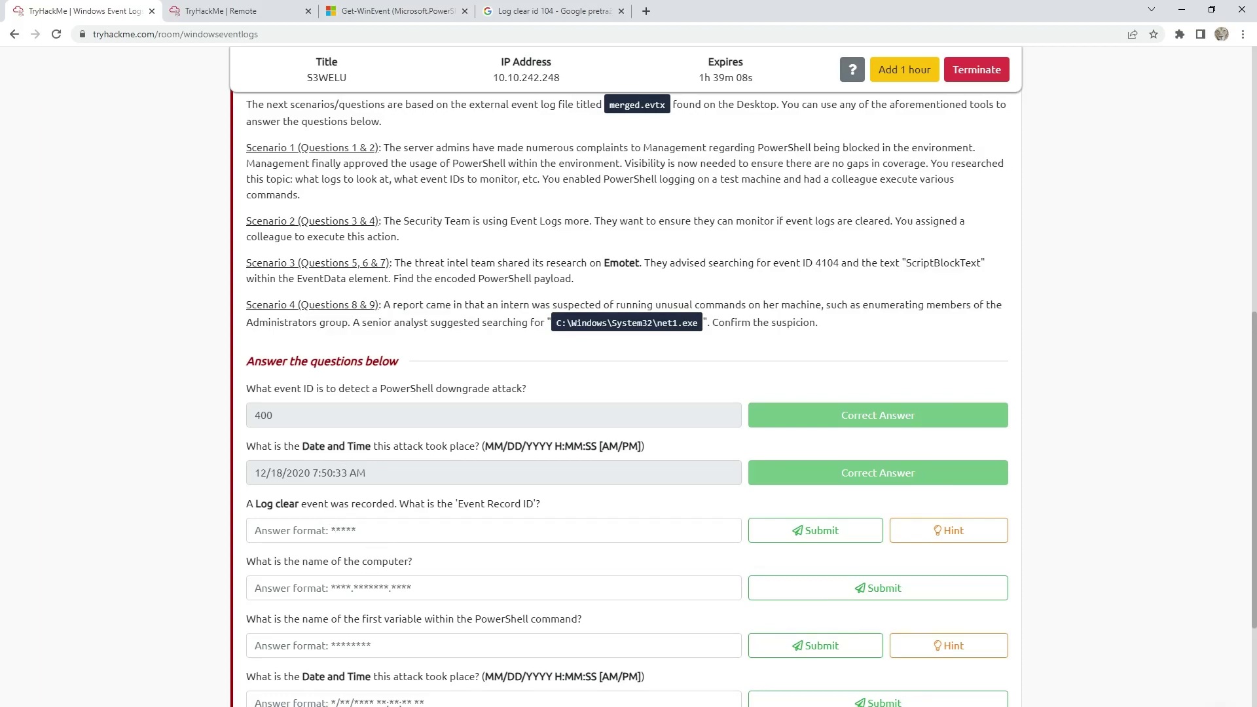
{"action": "key", "text": "alt+Tab"}
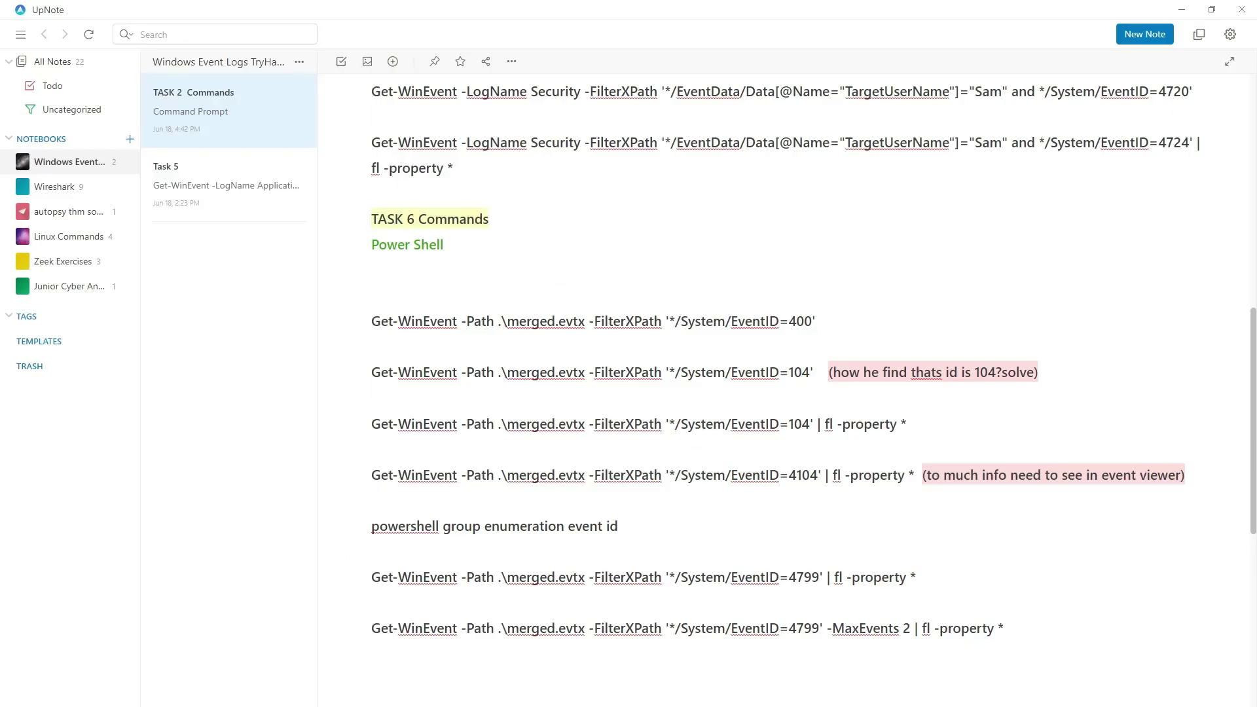
{"action": "key", "text": "alt+Tab"}
{"action": "key", "text": "ctrl+Tab"}
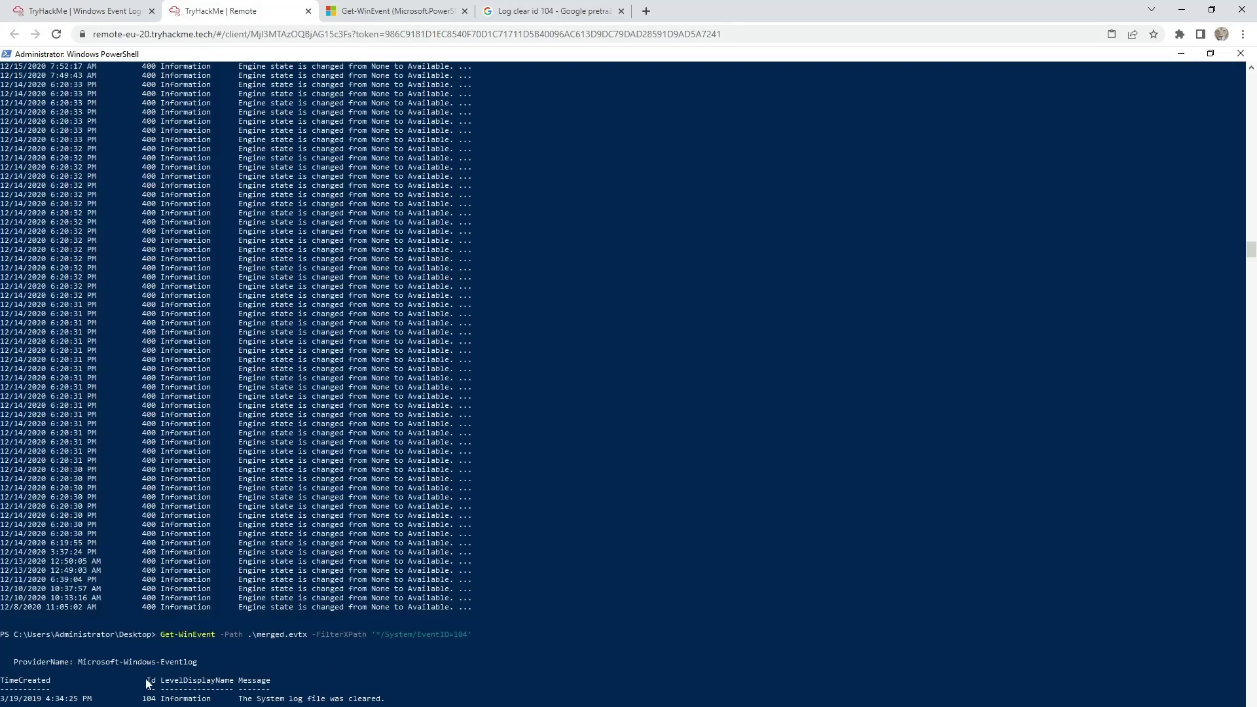
{"action": "key", "text": "ctrl+shift+Tab"}
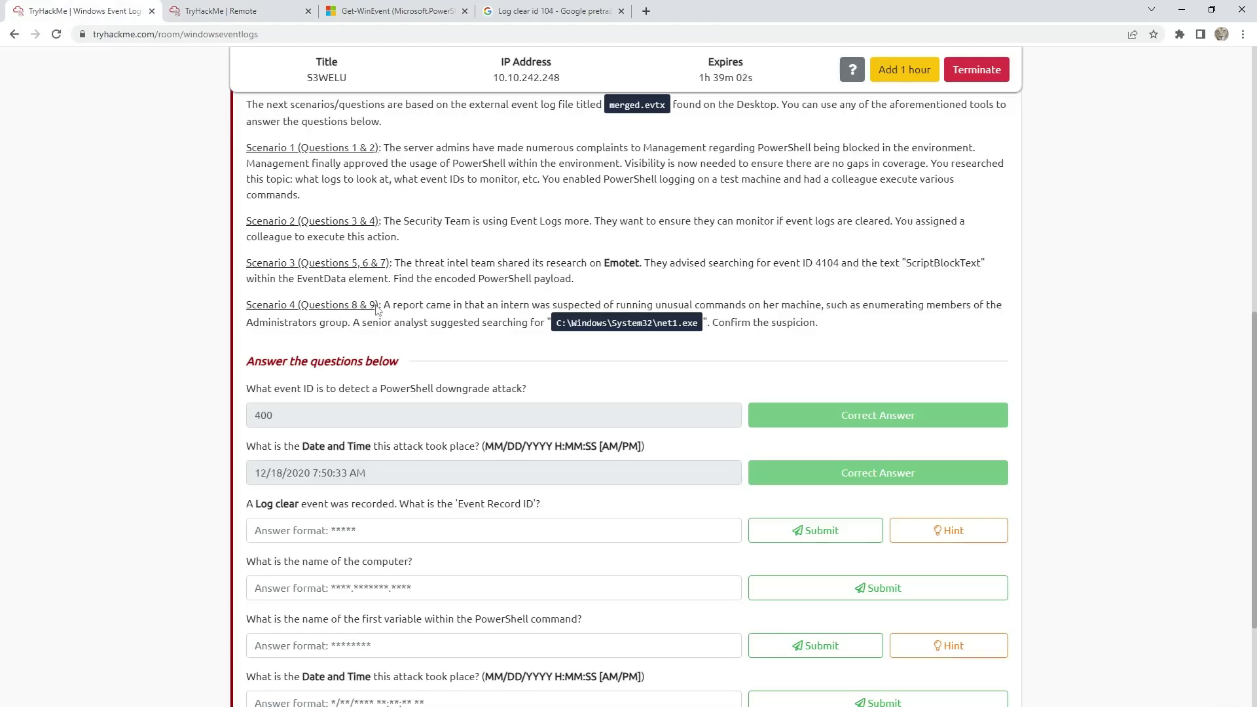
{"action": "scroll", "coordinate": [338, 386], "scroll_direction": "up", "scroll_amount": 1}
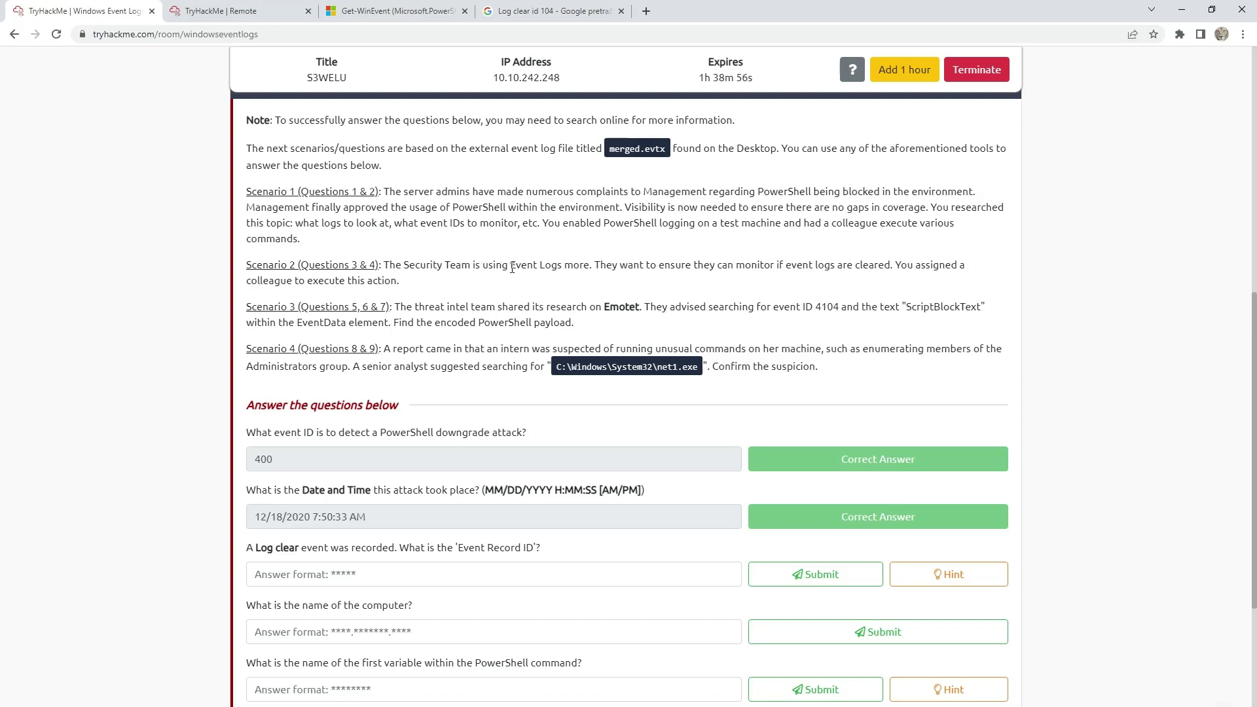
{"action": "left_click_drag", "start_coordinate": [614, 266], "coordinate": [927, 269]}
{"action": "left_click", "coordinate": [927, 268]}
{"action": "scroll", "coordinate": [366, 281], "scroll_direction": "down", "scroll_amount": 2}
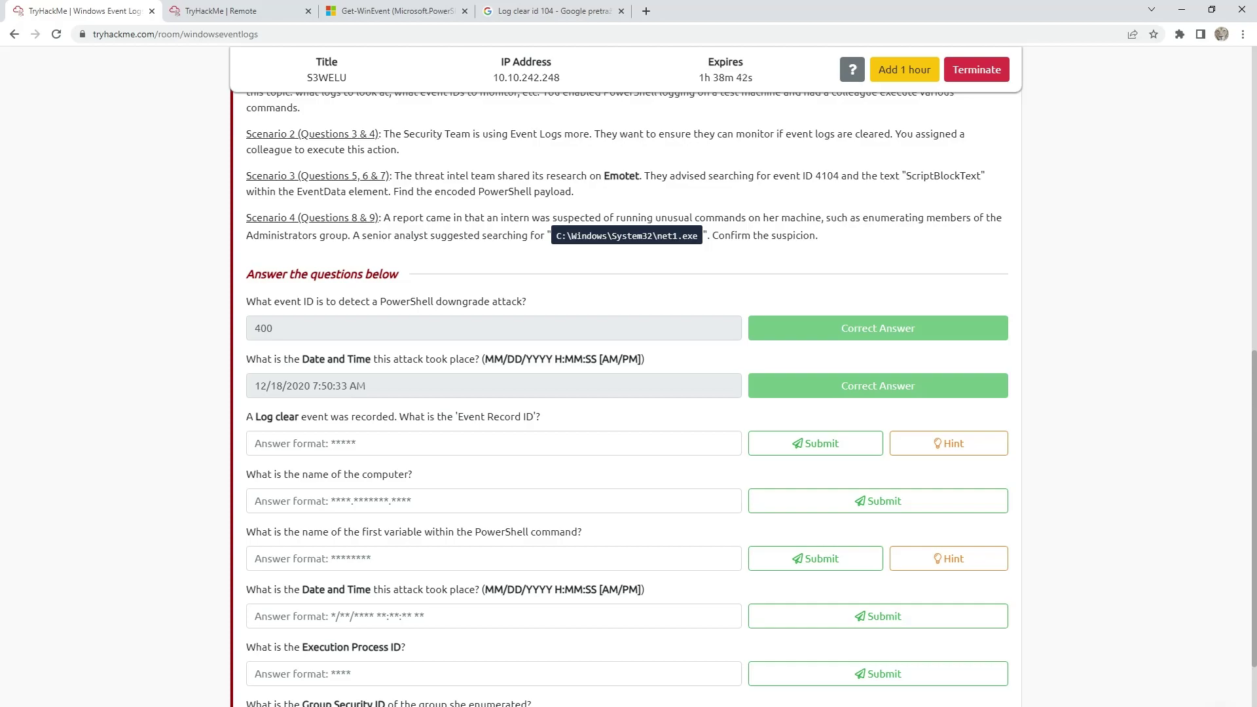
Copy Get-WinEvent -Path .\merged.evtx -FilterXPath '*/System/EventID=104' | fl -property * from the UpNote notes
{"action": "key", "text": "alt+Tab"}
{"action": "key", "text": "Tab"}
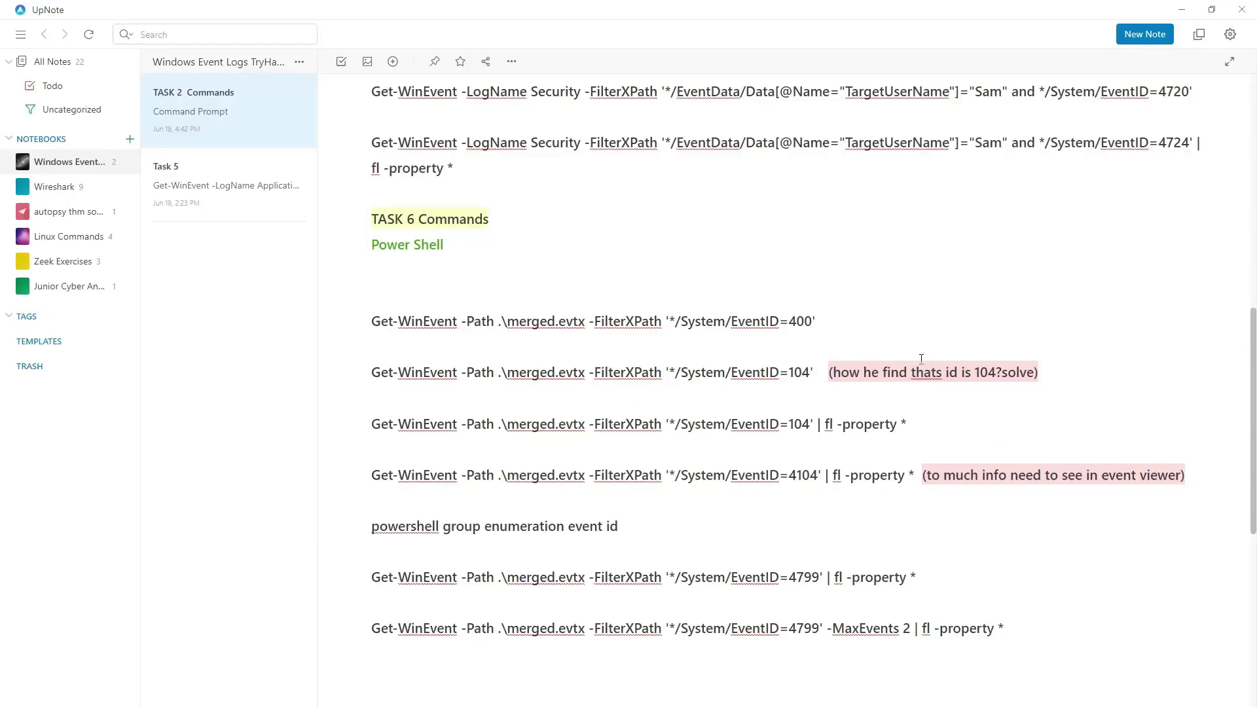
{"action": "left_click", "coordinate": [801, 369]}
{"action": "left_click_drag", "start_coordinate": [915, 424], "coordinate": [375, 424]}
{"action": "key", "text": "ctrl+c"}
{"action": "left_click", "coordinate": [497, 424]}
Run the copied event ID 104 query with full property listing in the remote machine's PowerShell
{"action": "key", "text": "alt+Tab"}
{"action": "left_click", "coordinate": [255, 8]}
{"action": "scroll", "coordinate": [321, 423], "scroll_direction": "down", "scroll_amount": 2}
{"action": "key", "text": "ctrl+v"}
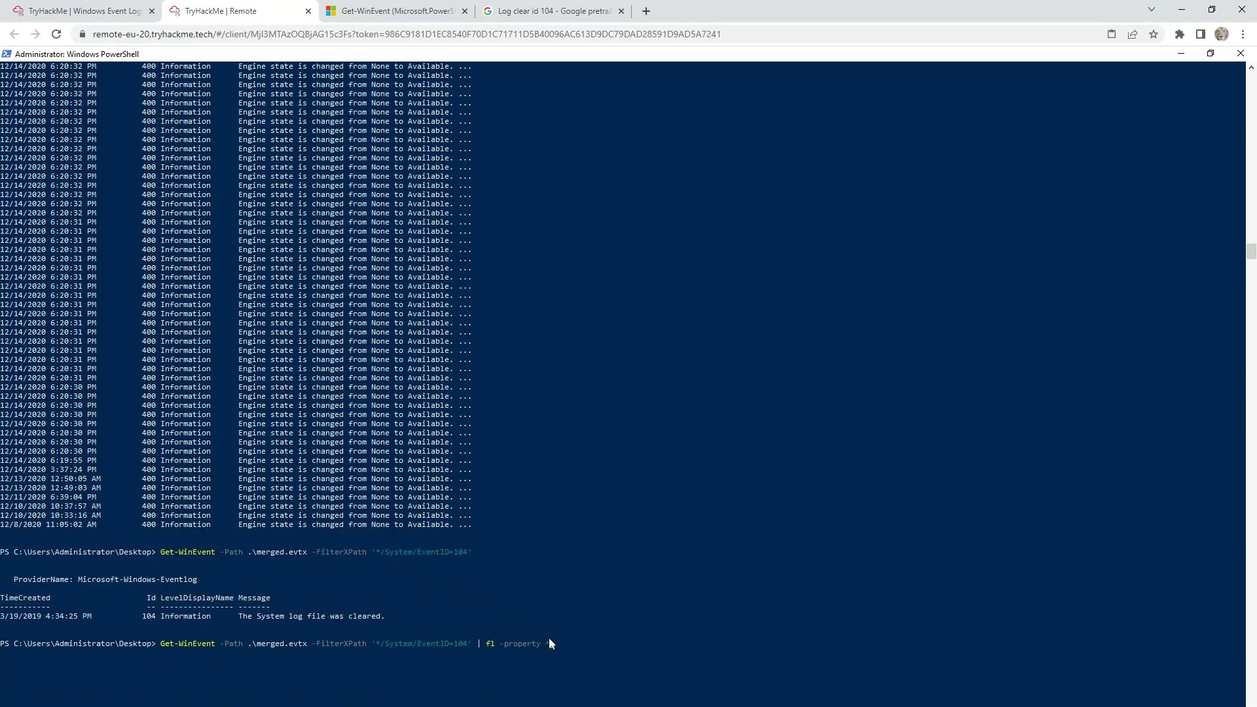
{"action": "key", "text": "Return"}
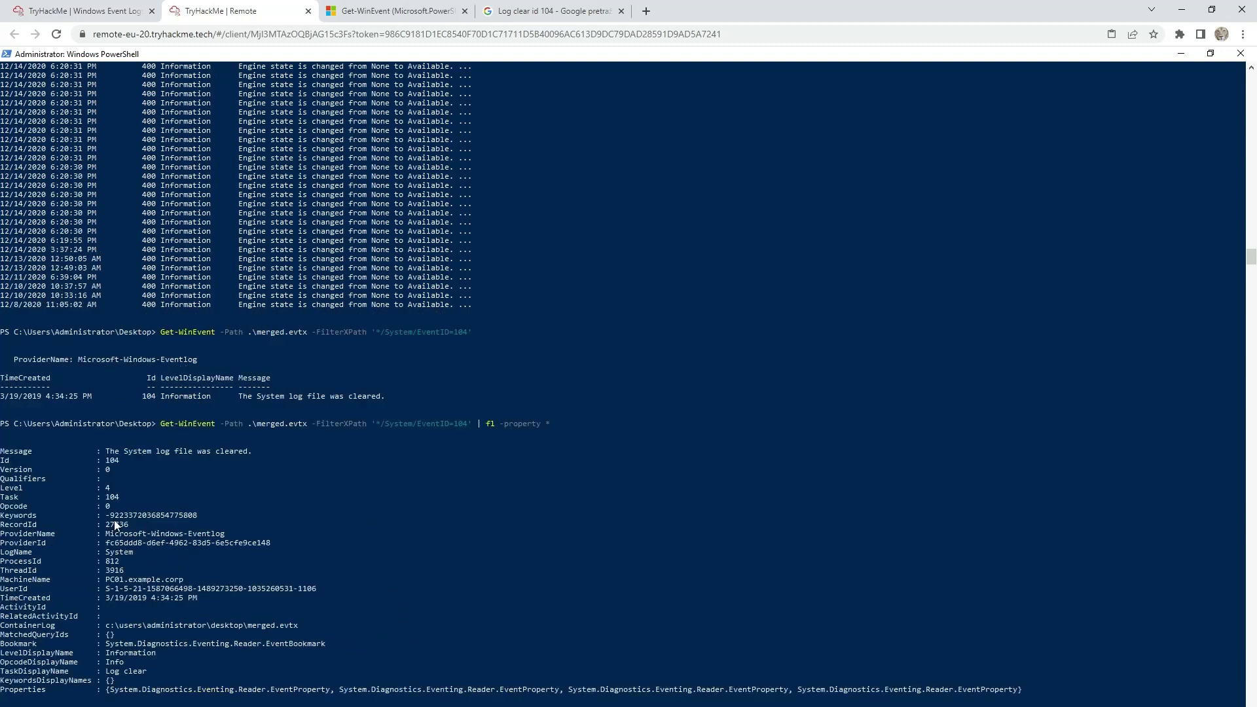
Submit the RecordId 27736 from the event details as the Event Record ID answer, and return to the remote machine's output
{"action": "left_click_drag", "start_coordinate": [134, 525], "coordinate": [107, 525]}
{"action": "key", "text": "ctrl+c"}
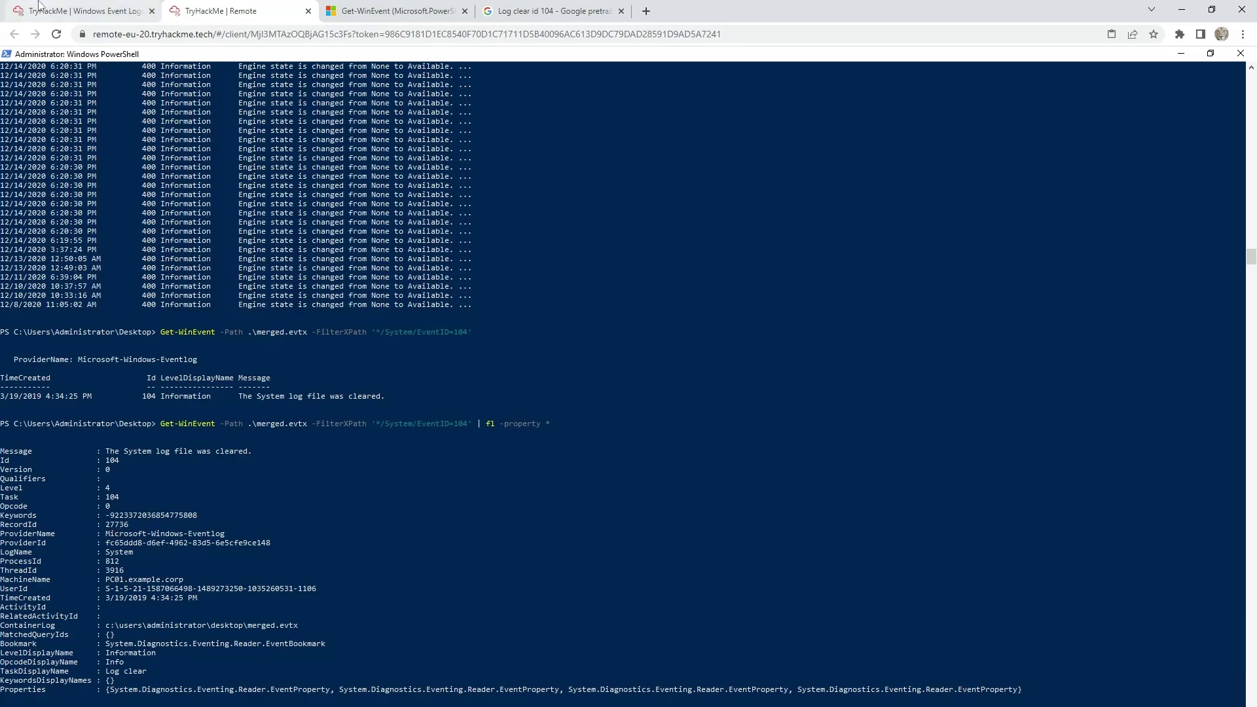
{"action": "left_click", "coordinate": [85, 11]}
{"action": "left_click", "coordinate": [513, 443]}
{"action": "key", "text": "ctrl+v"}
{"action": "left_click", "coordinate": [815, 443]}
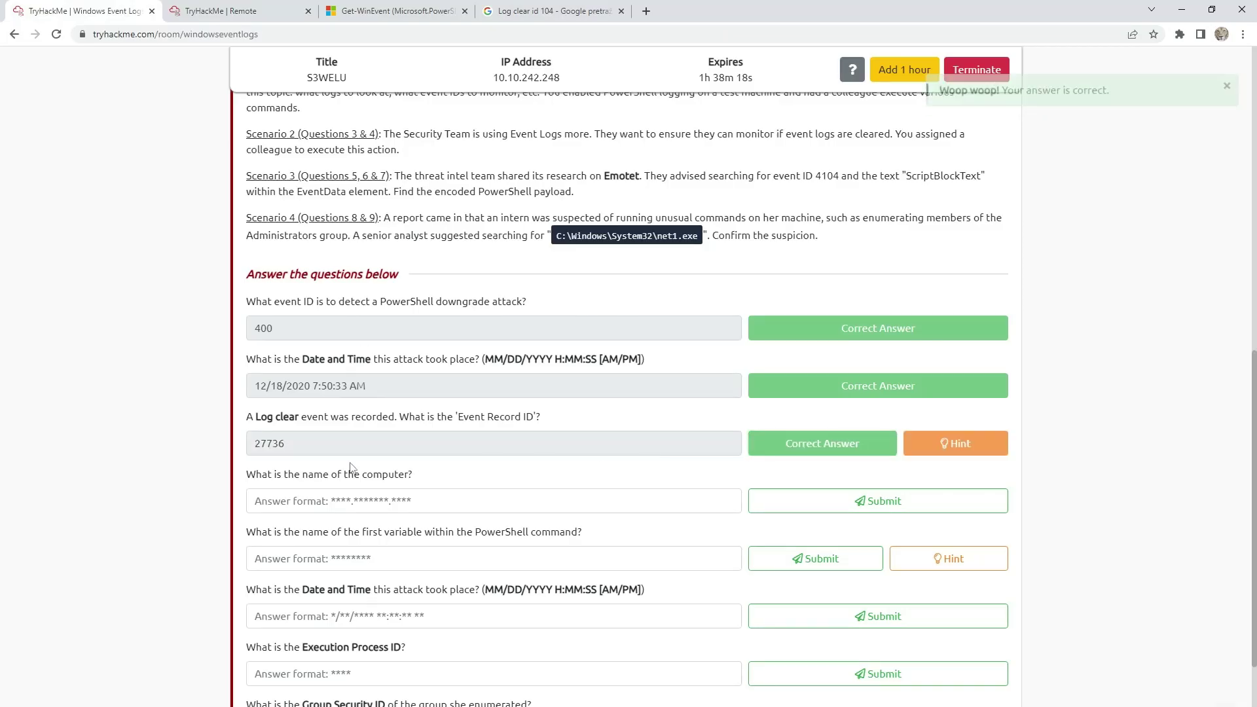
{"action": "left_click", "coordinate": [216, 12]}
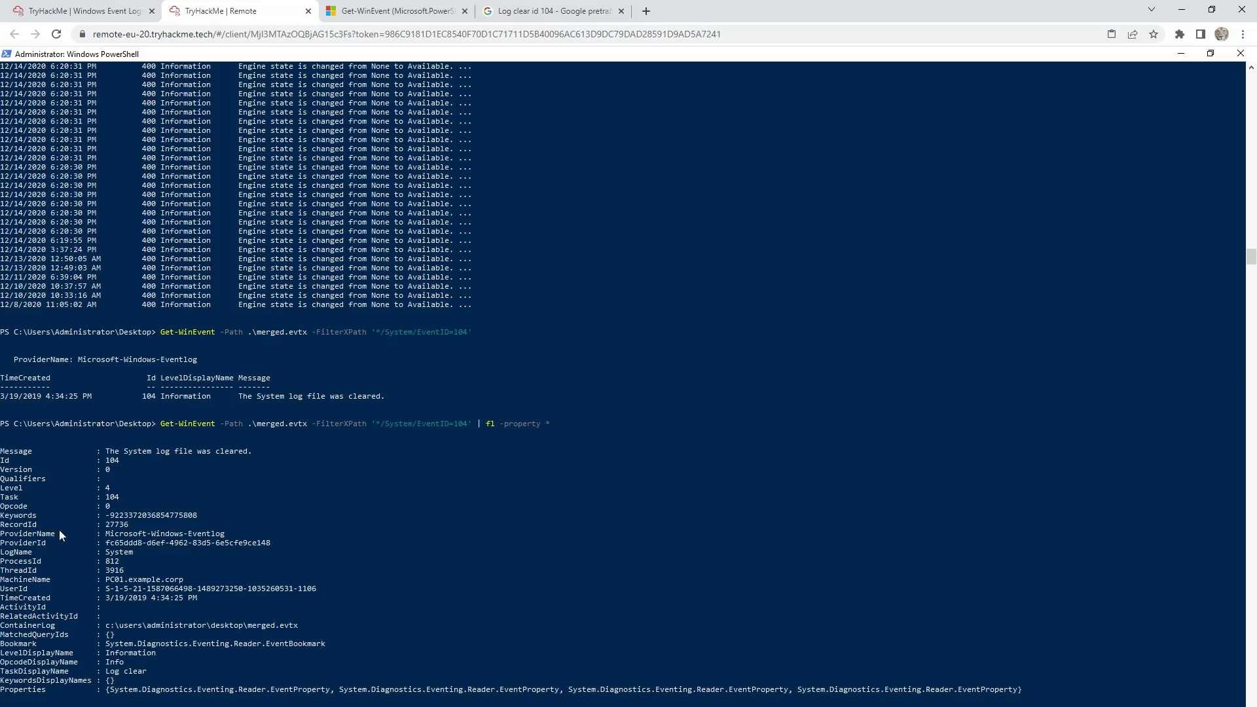
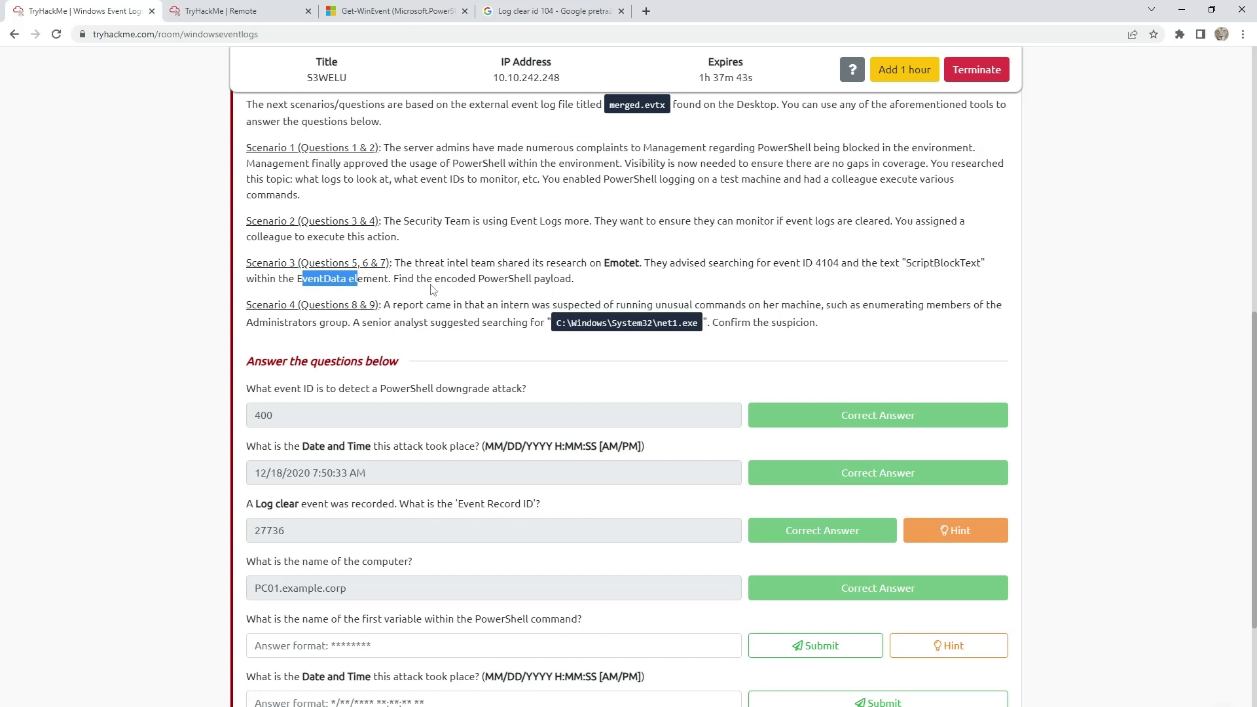
Open the saved merged log in the remote machine's Event Viewer and sort its events by date and time
{"action": "scroll", "coordinate": [535, 295], "scroll_direction": "down", "scroll_amount": 2}
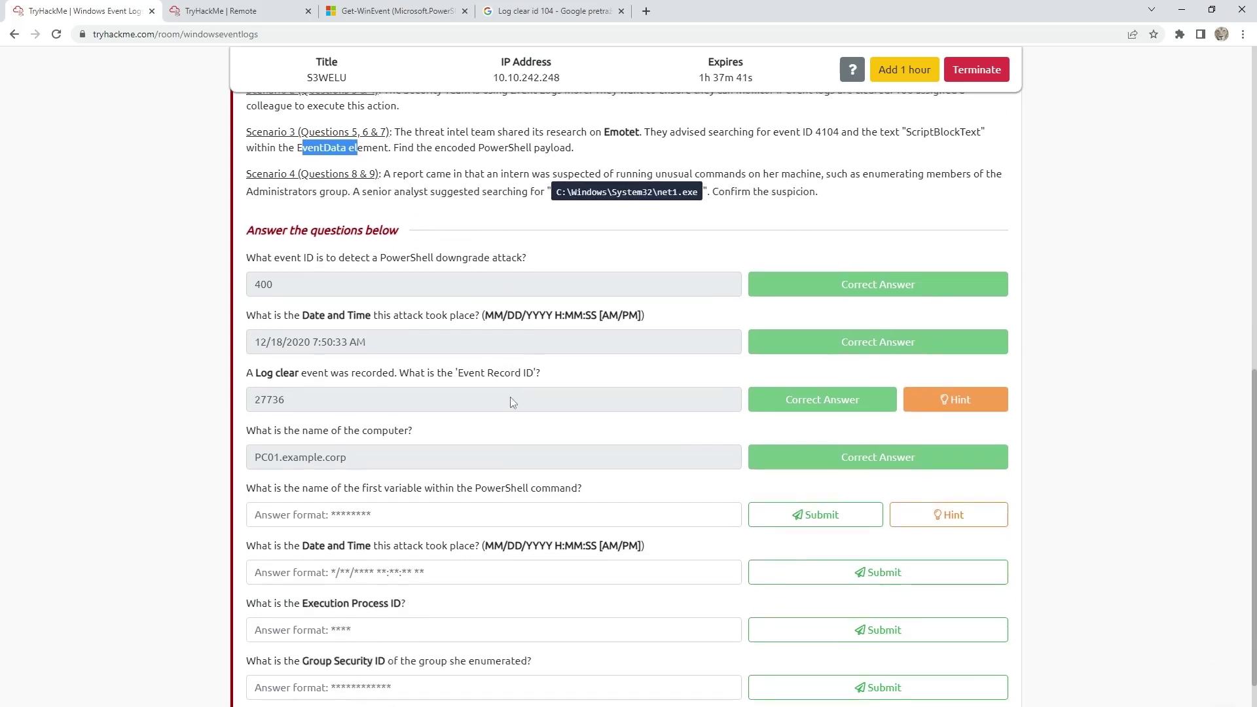
{"action": "left_click", "coordinate": [557, 522]}
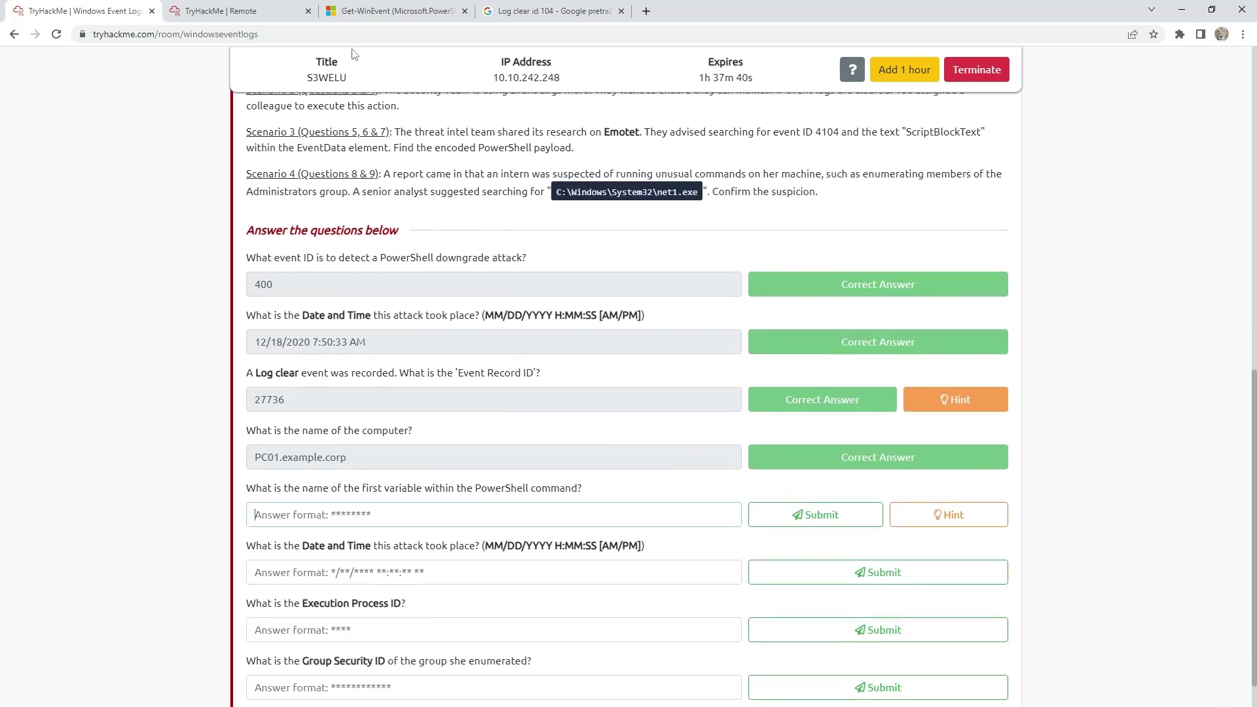
{"action": "left_click", "coordinate": [219, 12]}
{"action": "key", "text": "alt+Tab"}
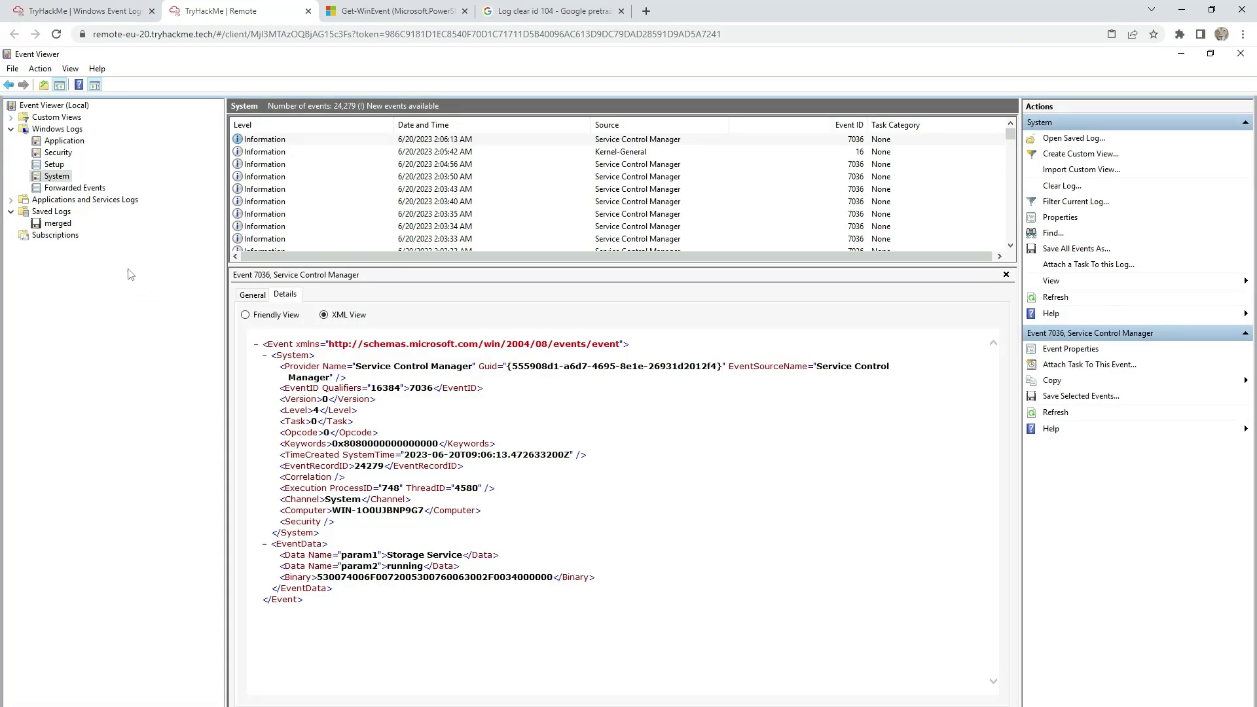
{"action": "left_click", "coordinate": [59, 225]}
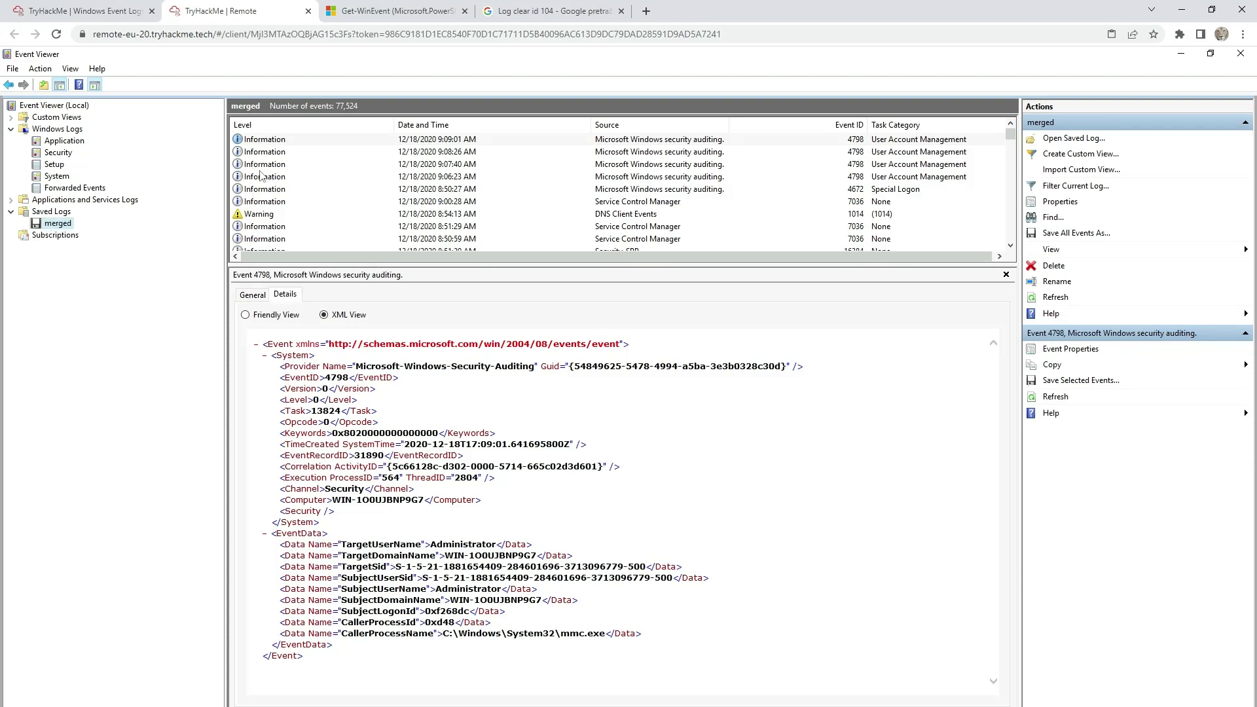
{"action": "left_click", "coordinate": [425, 124]}
Recheck the first variable question and open the PowerShell event 800 dated 8/25/2020 10:09:33 PM in the merged log
{"action": "left_click", "coordinate": [82, 34]}
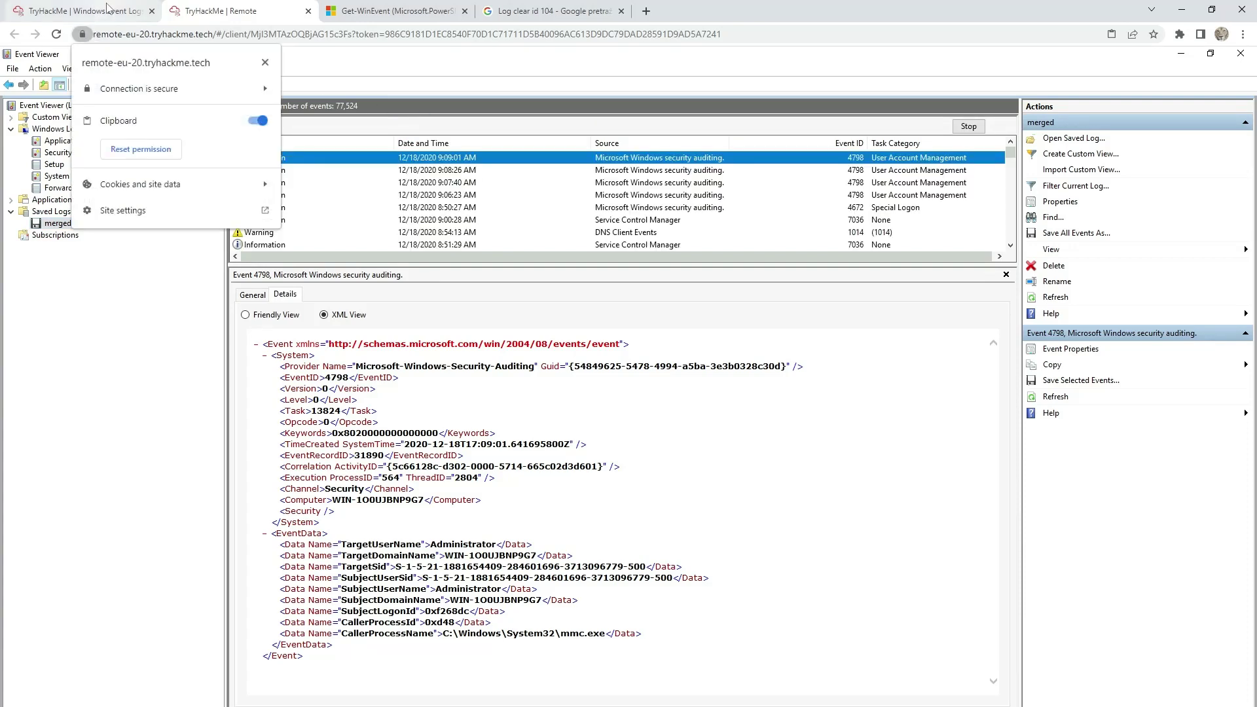
{"action": "left_click", "coordinate": [107, 8]}
{"action": "left_click_drag", "start_coordinate": [323, 488], "coordinate": [425, 489]}
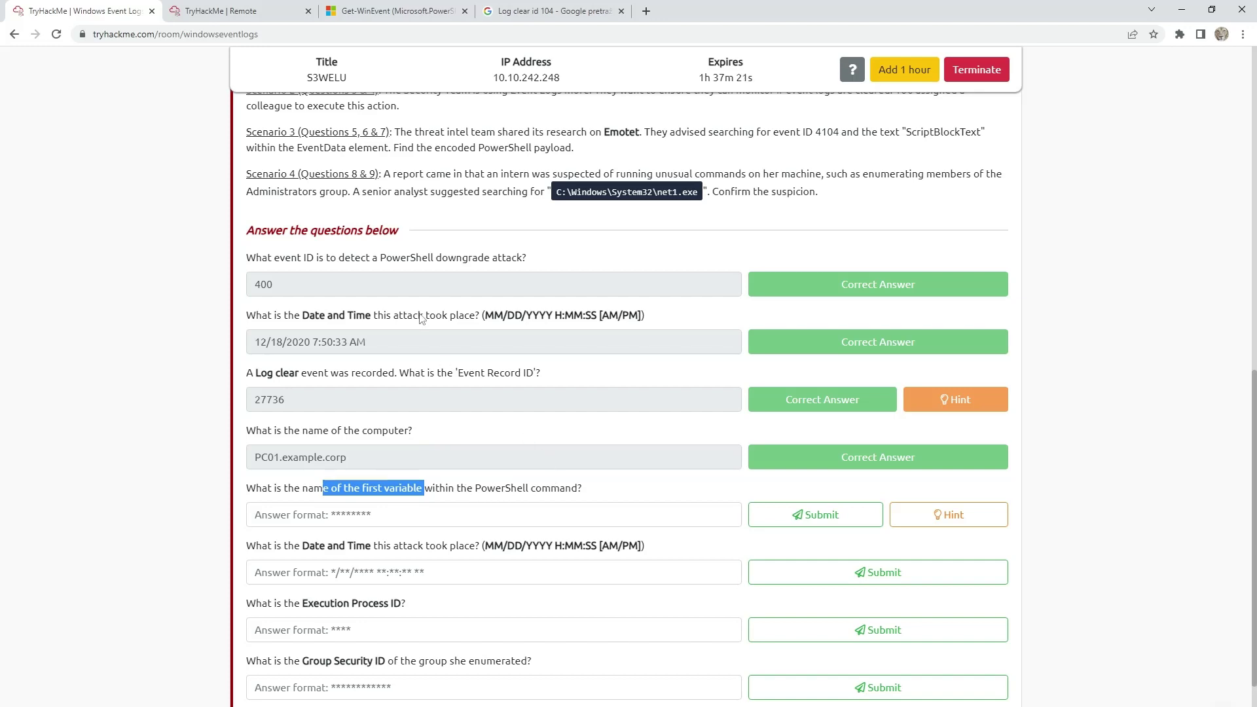
{"action": "left_click", "coordinate": [291, 19]}
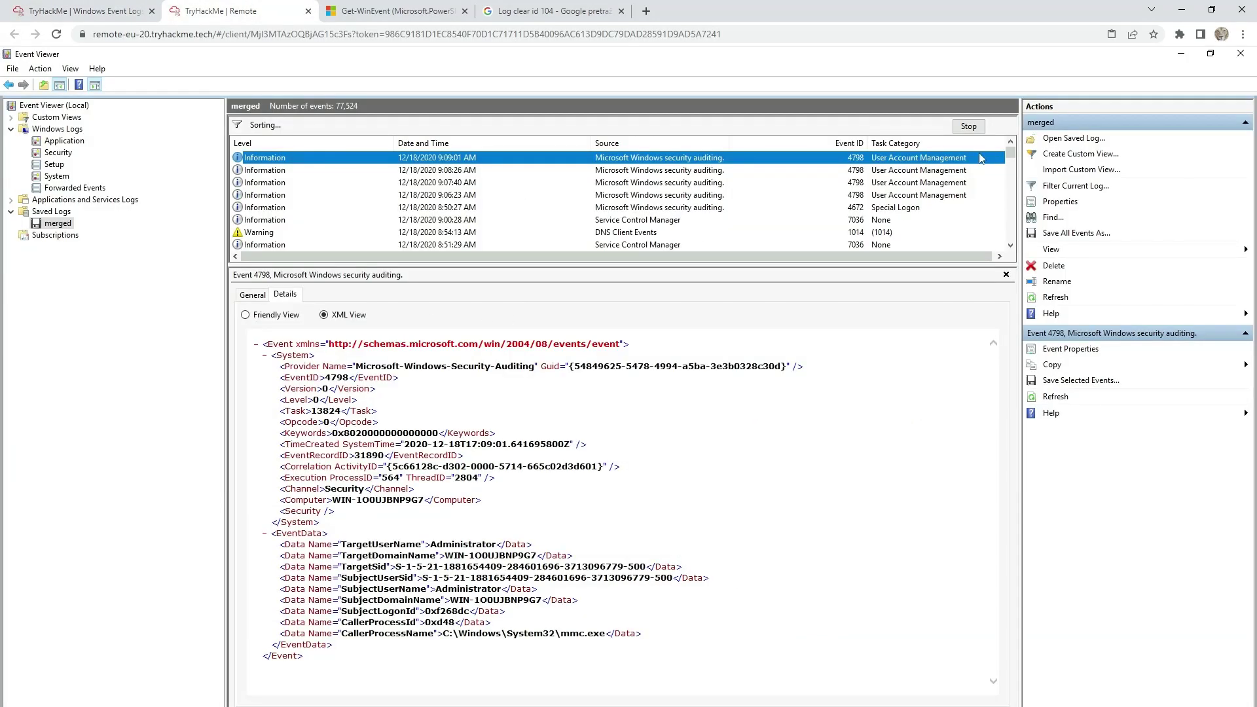
{"action": "left_click_drag", "start_coordinate": [1010, 154], "coordinate": [1010, 234]}
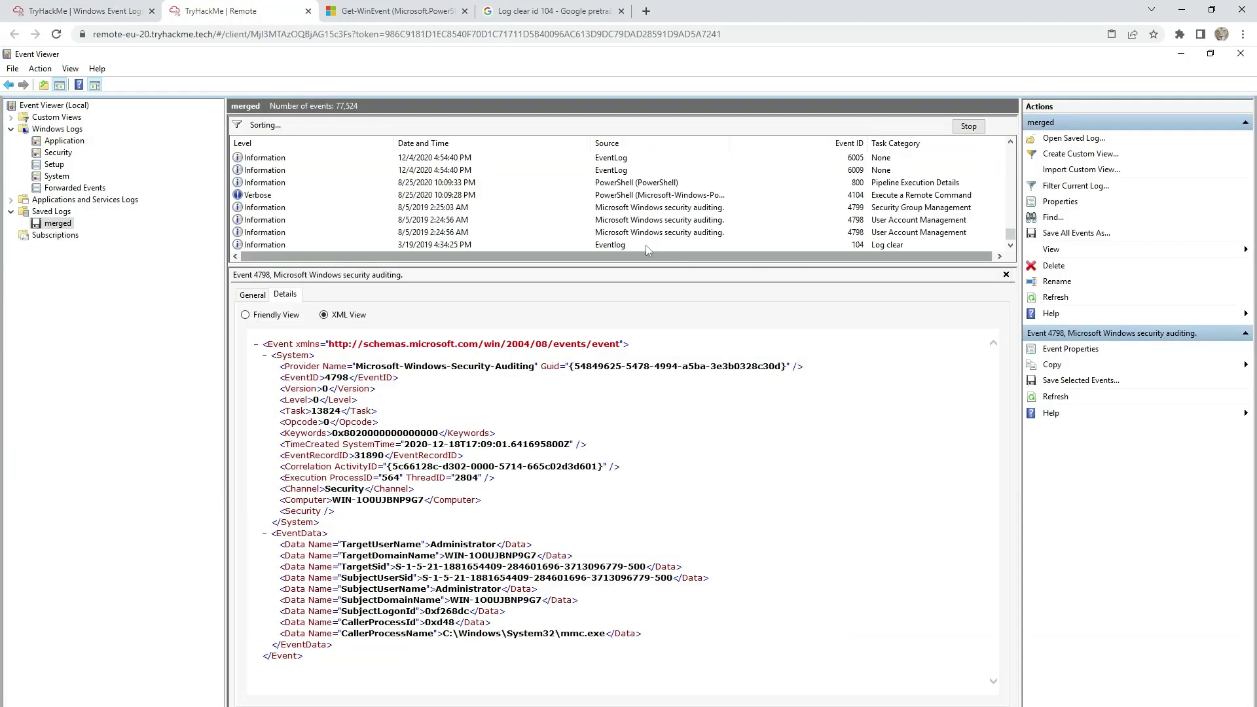
{"action": "left_click", "coordinate": [634, 183]}
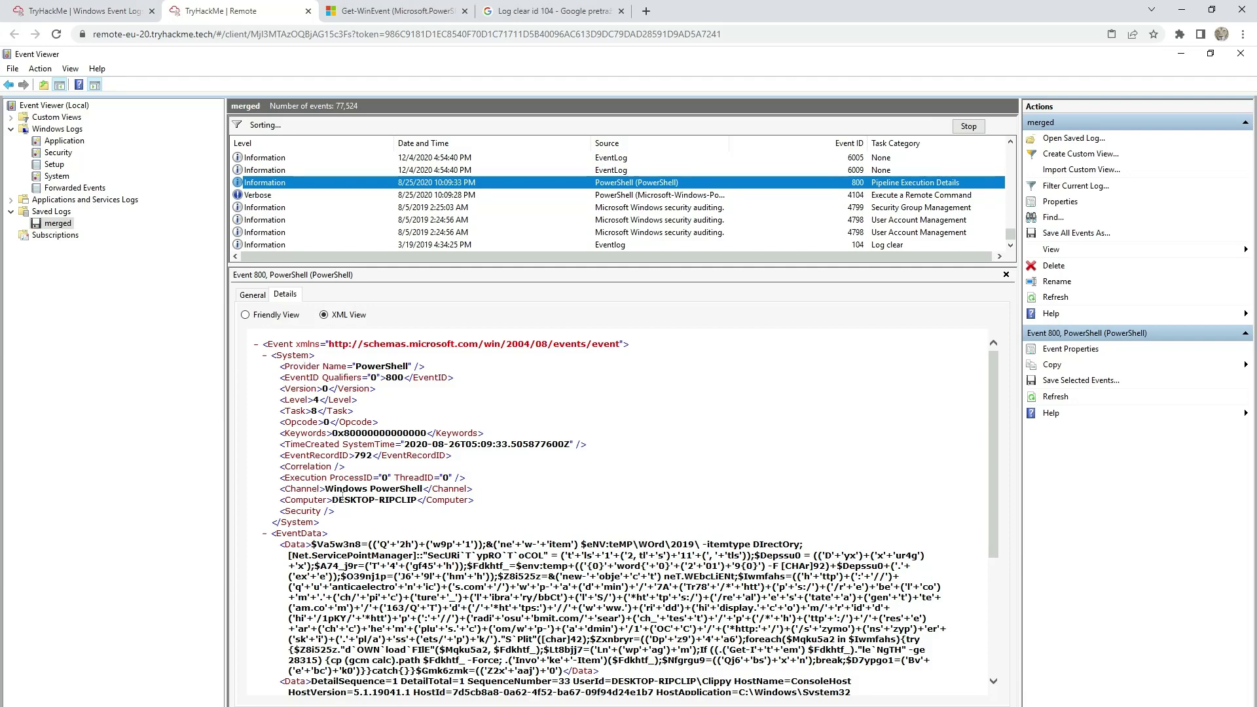
Copy the first variable, $Va5w3n8, from the event's EventData and submit it as the PowerShell command's first variable
{"action": "left_click", "coordinate": [313, 533]}
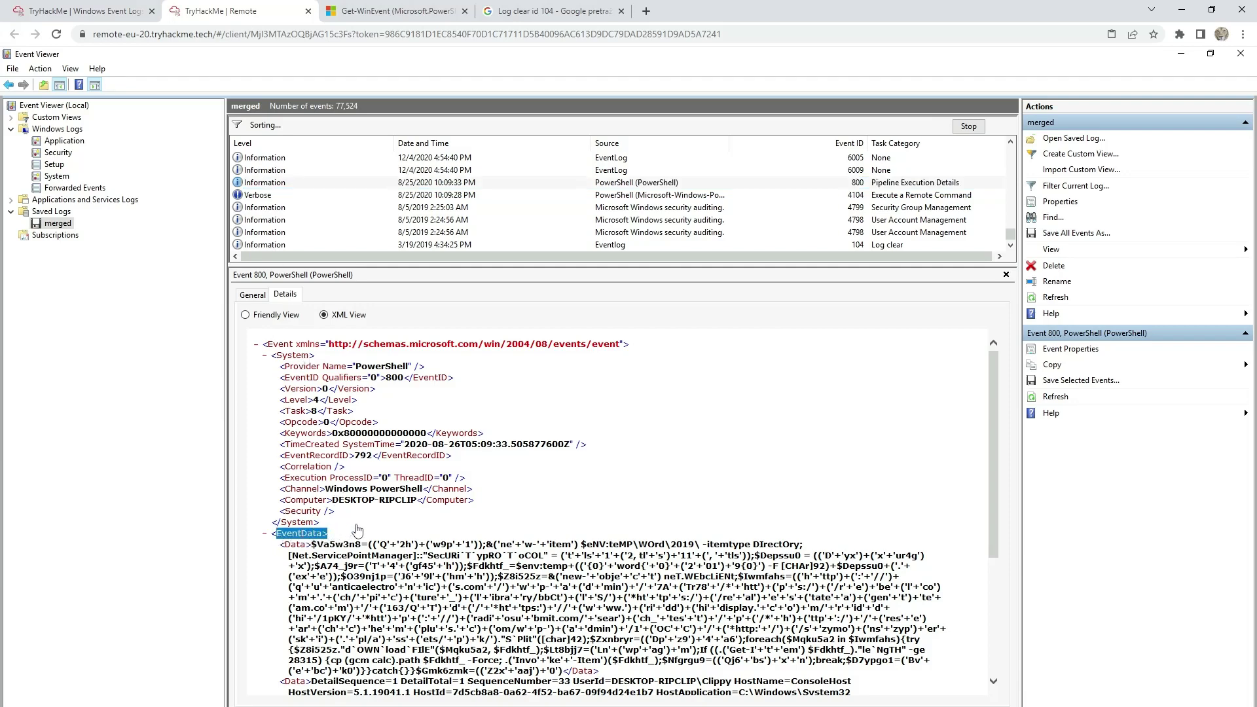
{"action": "left_click", "coordinate": [265, 534]}
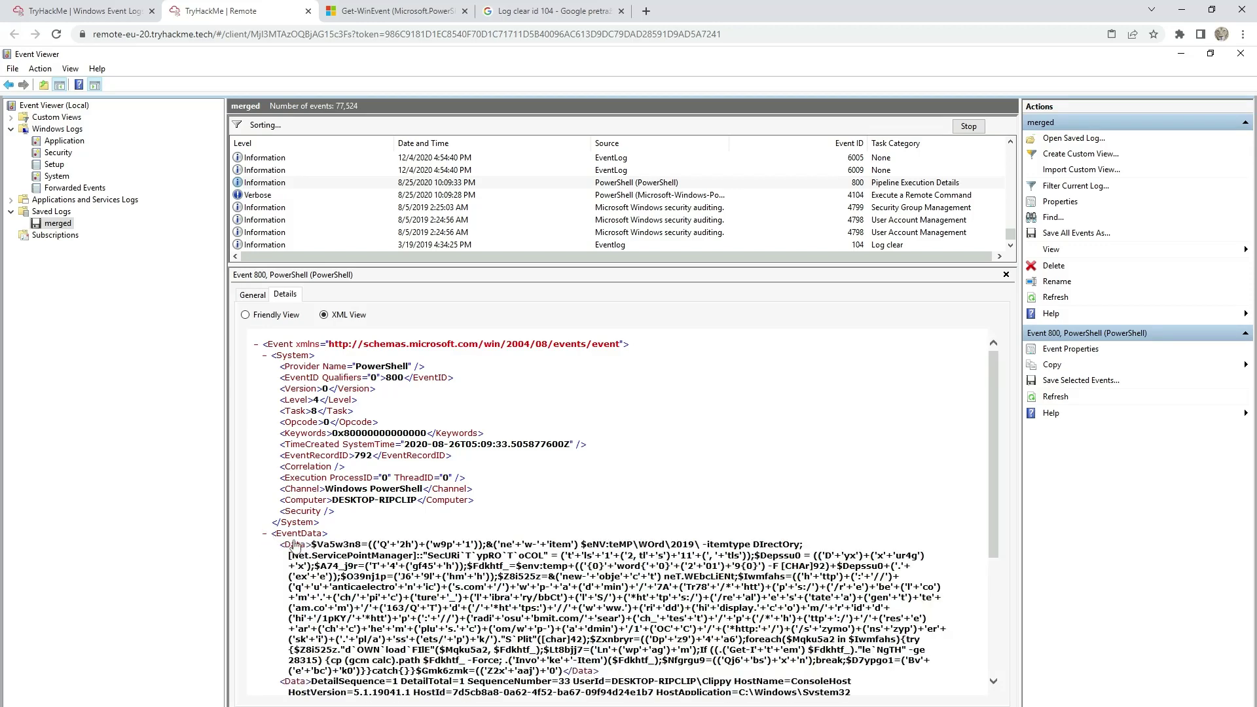
{"action": "left_click_drag", "start_coordinate": [312, 544], "coordinate": [371, 536]}
{"action": "key", "text": "ctrl+c"}
{"action": "left_click", "coordinate": [85, 10]}
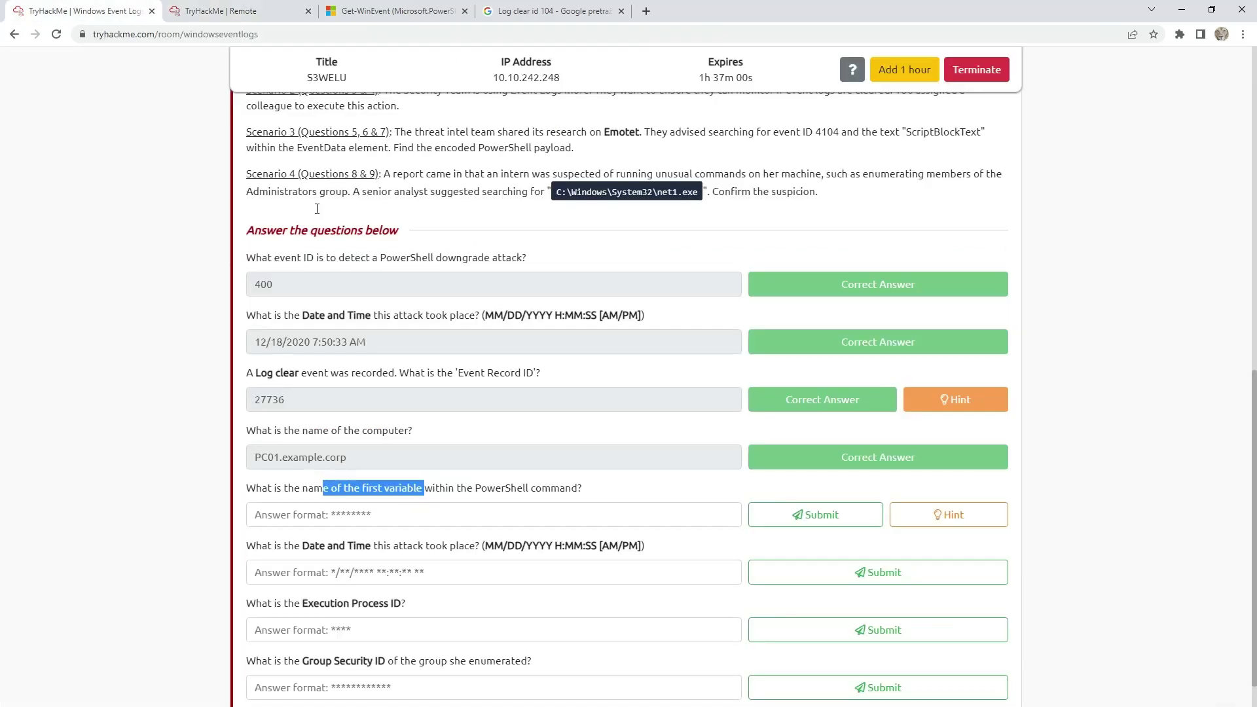
{"action": "left_click", "coordinate": [460, 515]}
{"action": "key", "text": "ctrl+v"}
{"action": "left_click", "coordinate": [758, 520]}
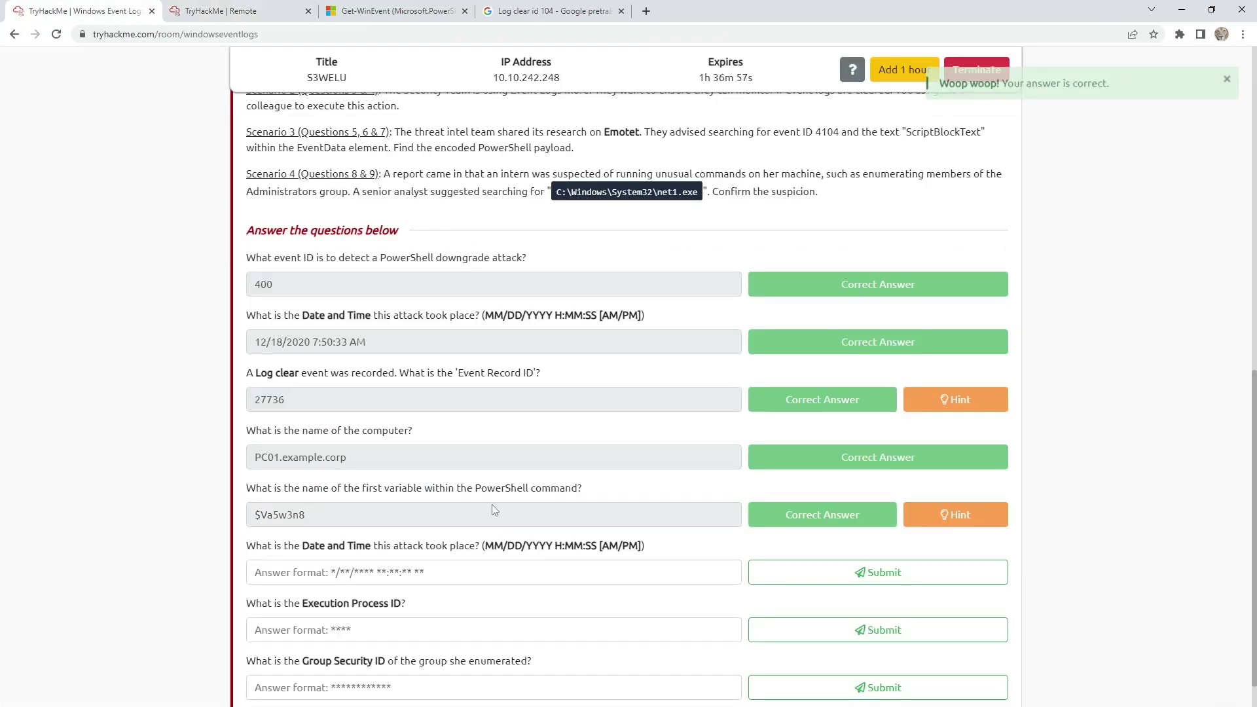
Recheck the PowerShell event 800 in the merged log and submit 8/25/2020 10:09:33 as the attack's date and time
{"action": "scroll", "coordinate": [495, 510], "scroll_direction": "down", "scroll_amount": 2}
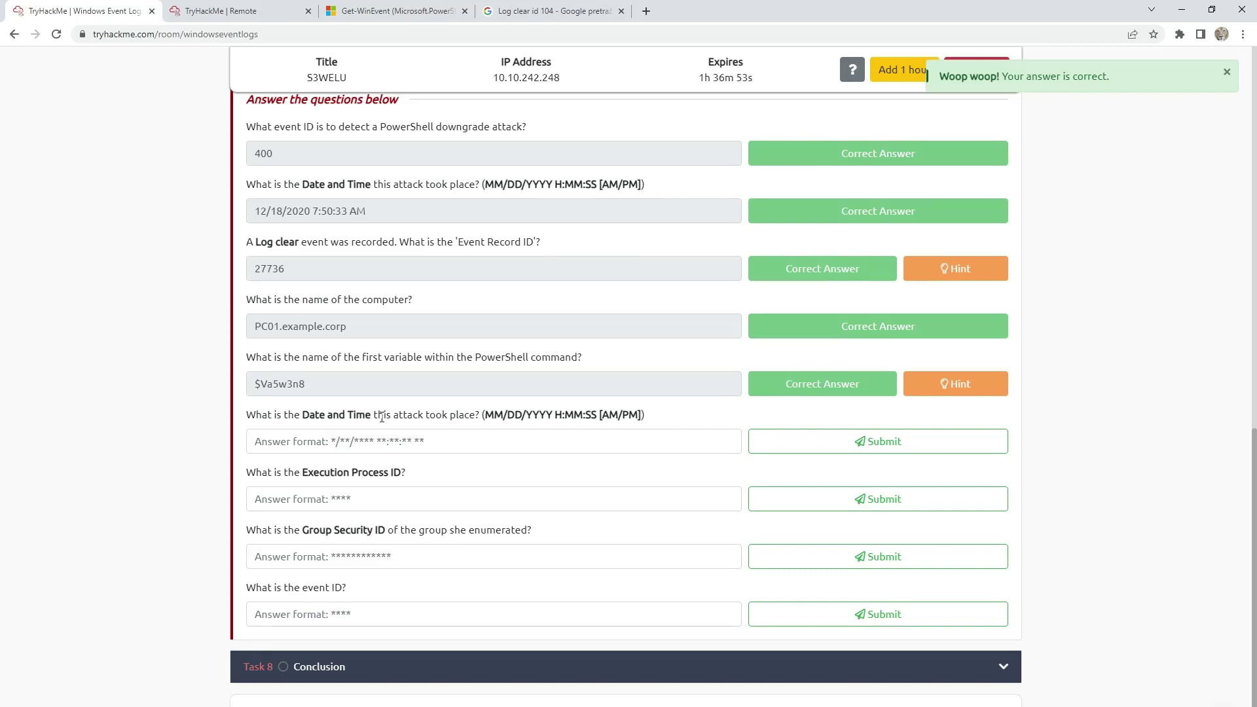
{"action": "left_click", "coordinate": [193, 11]}
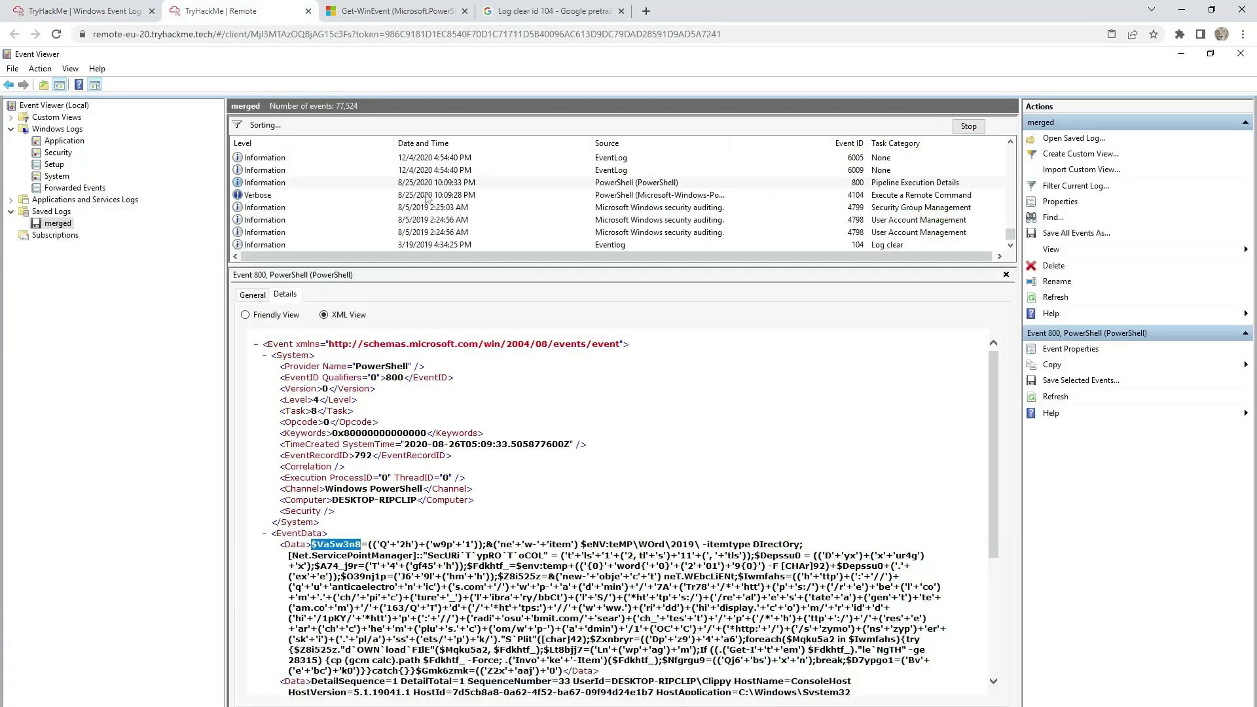
{"action": "left_click", "coordinate": [445, 184]}
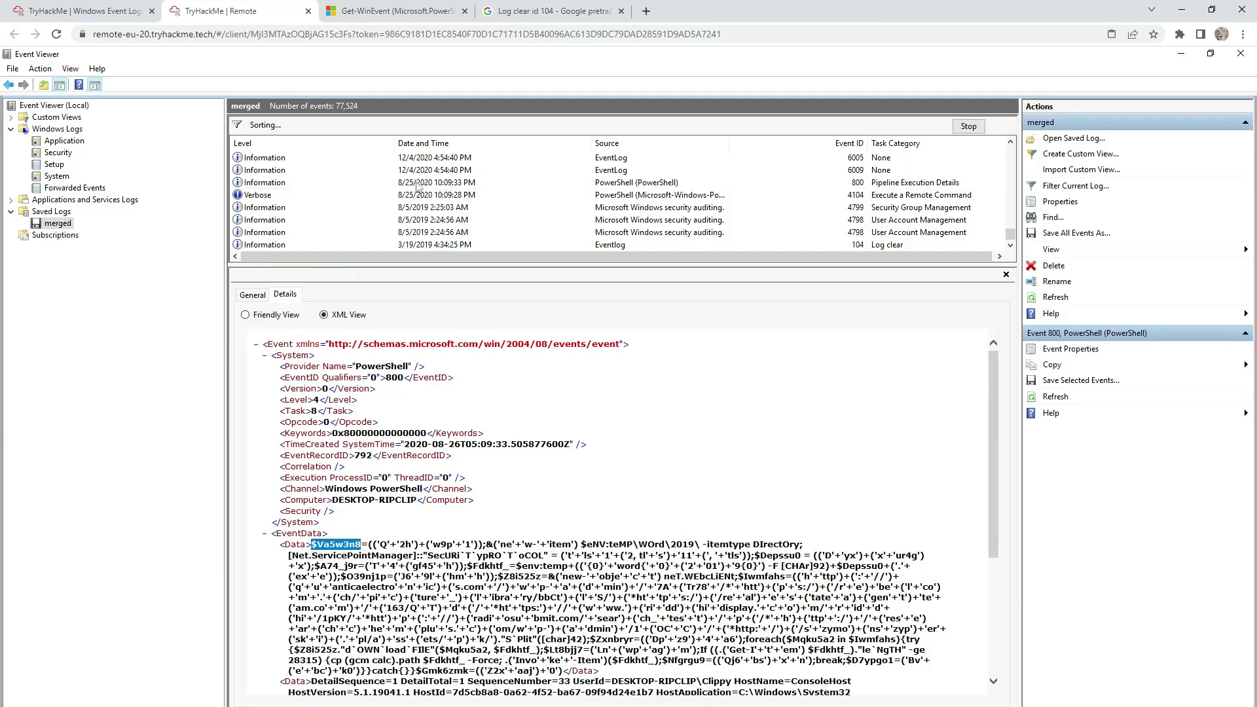
{"action": "key", "text": "ctrl+shift+Tab"}
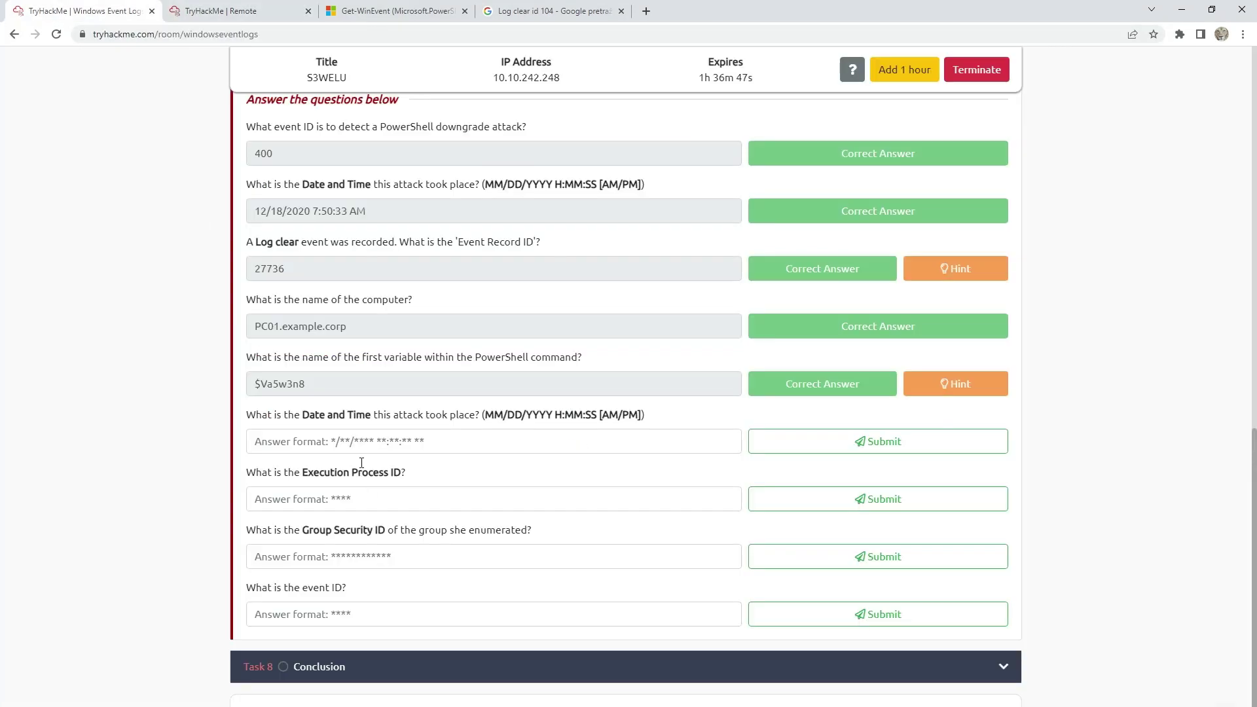
{"action": "left_click", "coordinate": [357, 447]}
{"action": "type", "text": "8/2"}
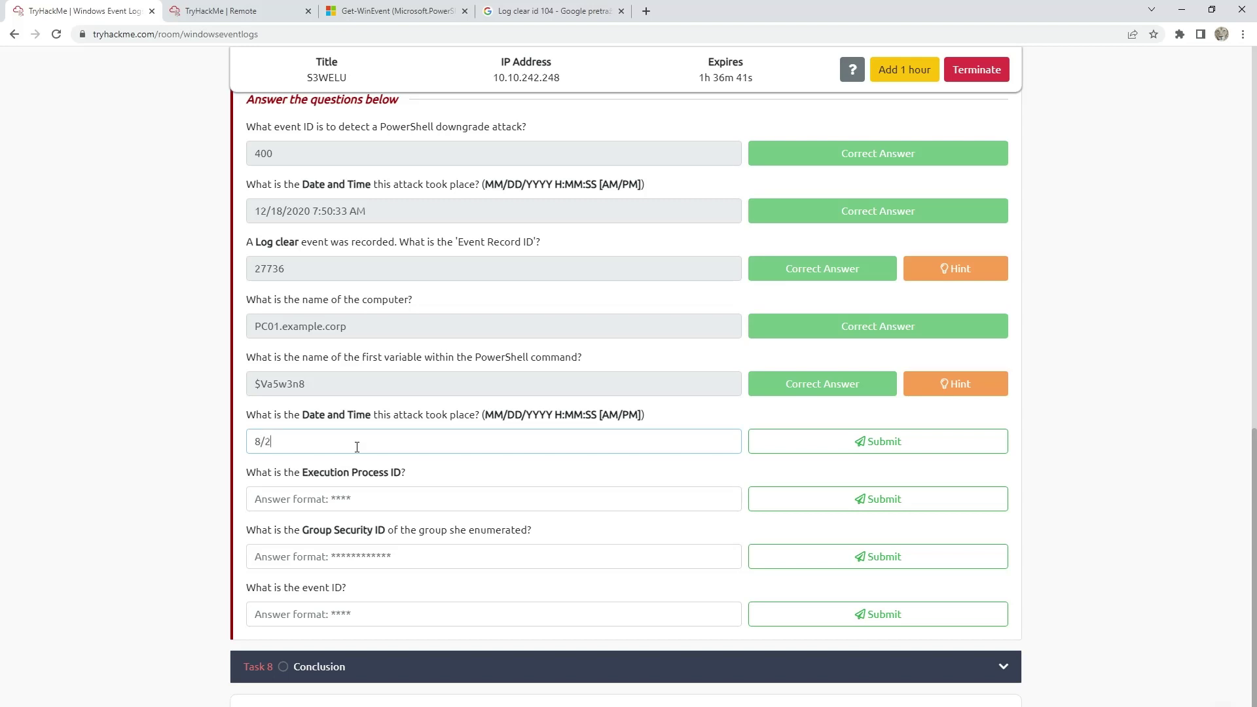
{"action": "type", "text": "5/2020"}
{"action": "left_click", "coordinate": [234, 14]}
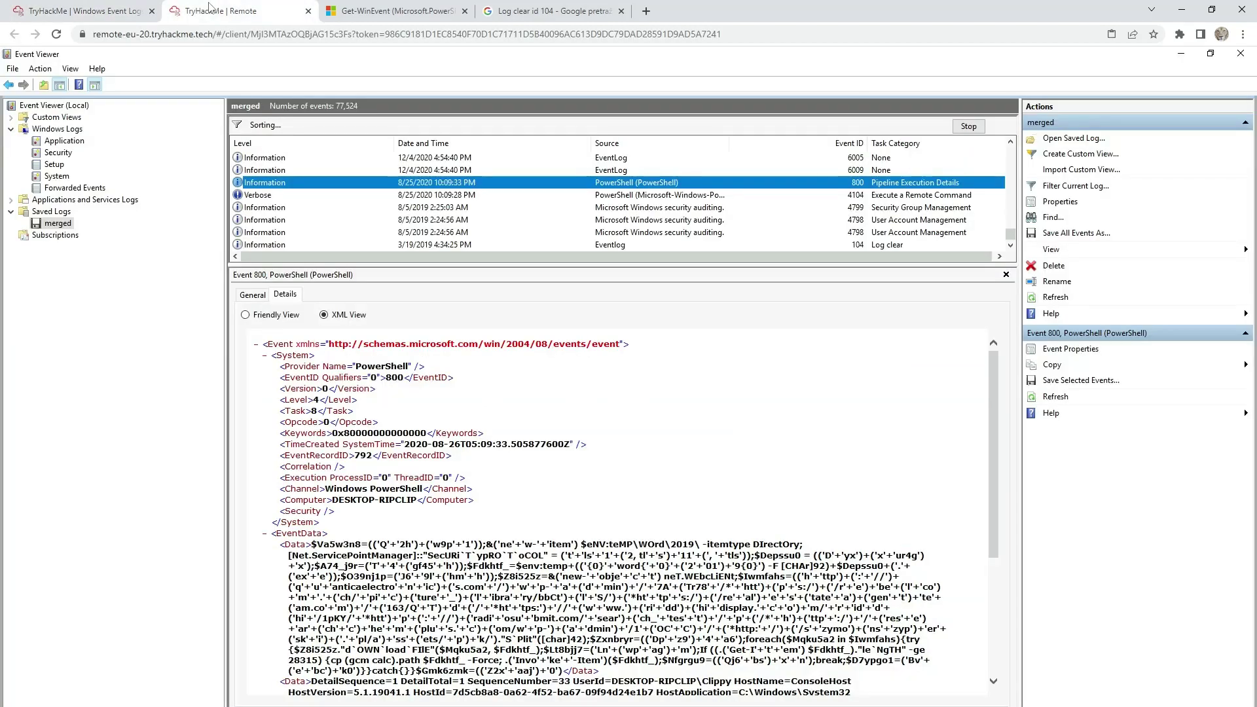
{"action": "left_click", "coordinate": [20, 7]}
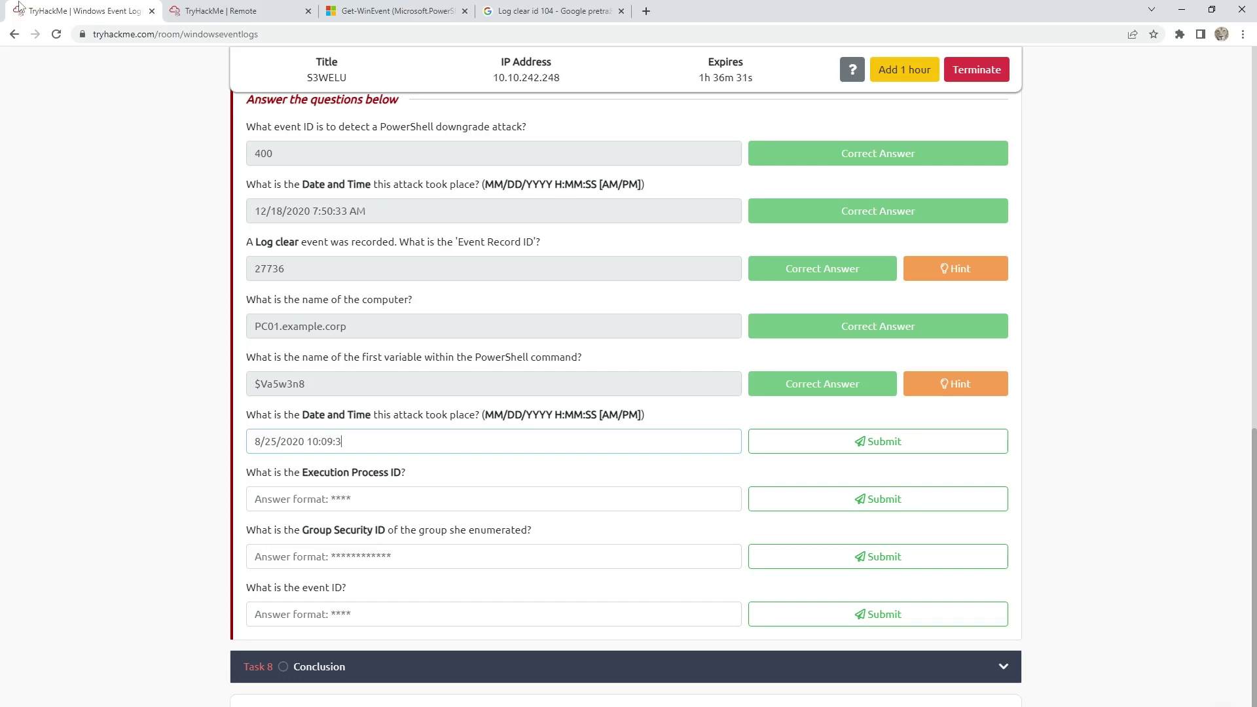
{"action": "key", "text": "Return"}
Open the neighbouring PowerShell event 4104 in the merged log and submit 8/25/2020 10:09:28 as the attack's date and time
{"action": "left_click", "coordinate": [204, 9]}
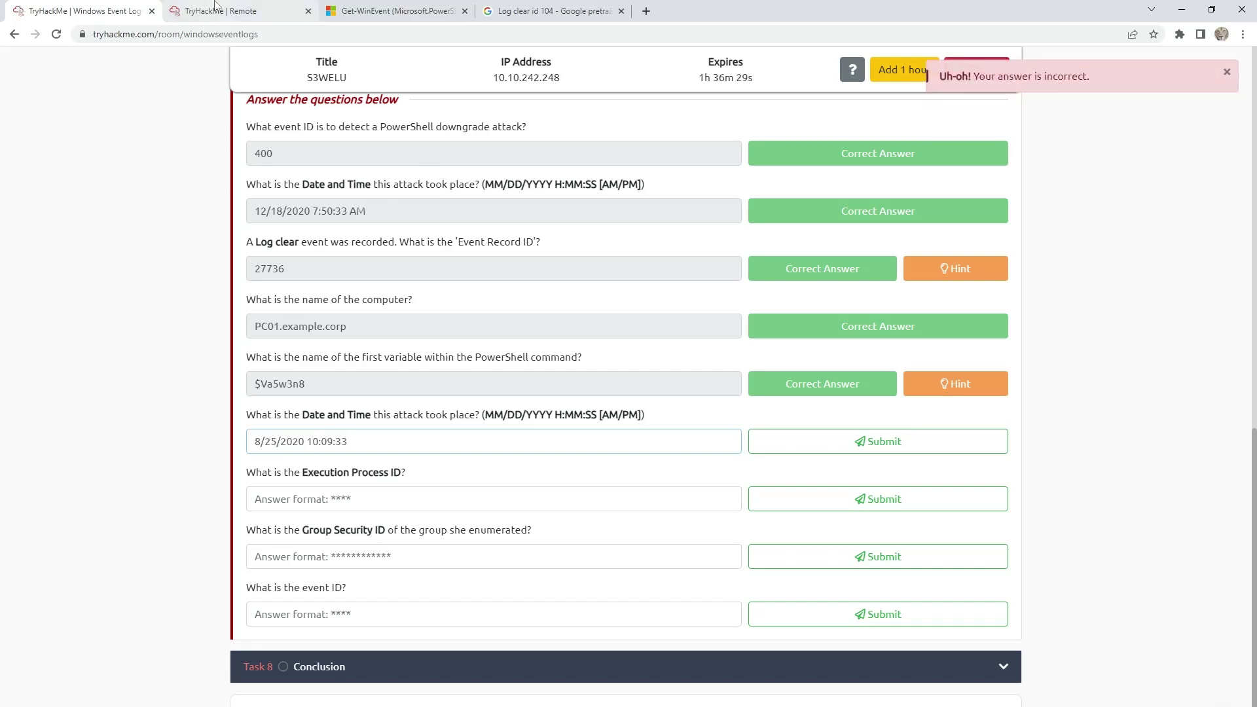
{"action": "left_click", "coordinate": [474, 197]}
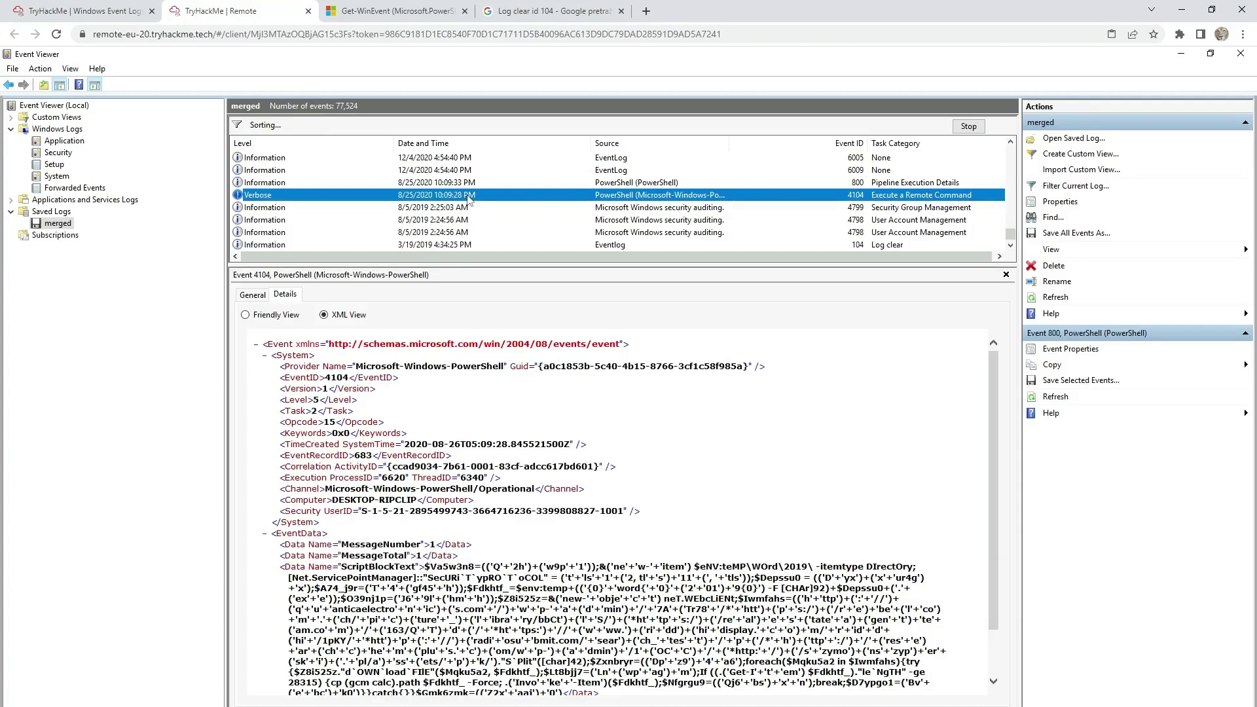
{"action": "left_click", "coordinate": [117, 5]}
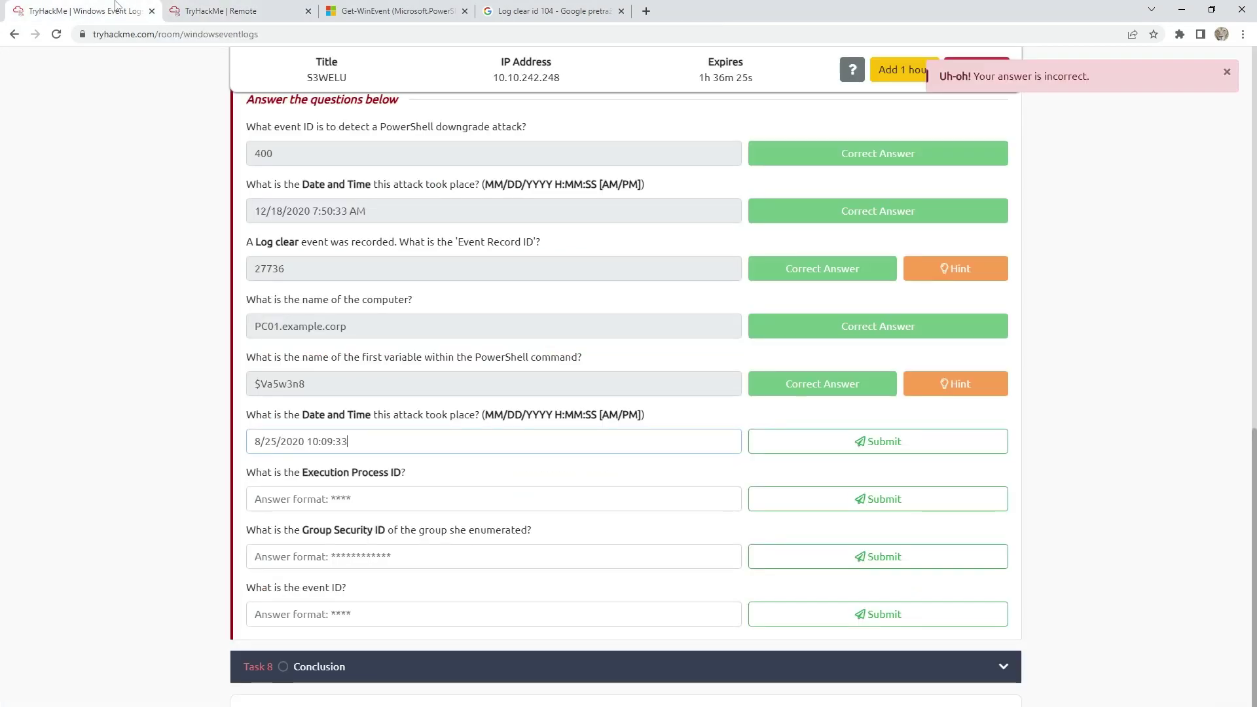
{"action": "key", "text": "BackSpace"}
{"action": "type", "text": "28"}
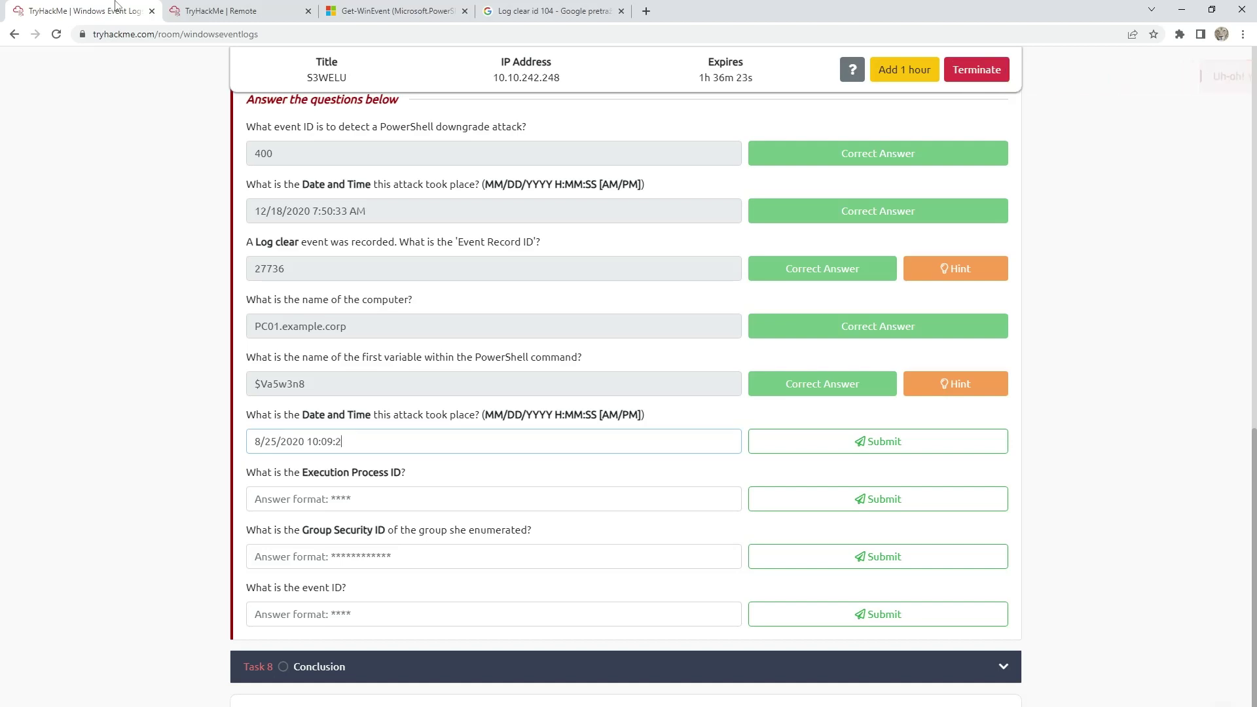
{"action": "key", "text": "Return"}
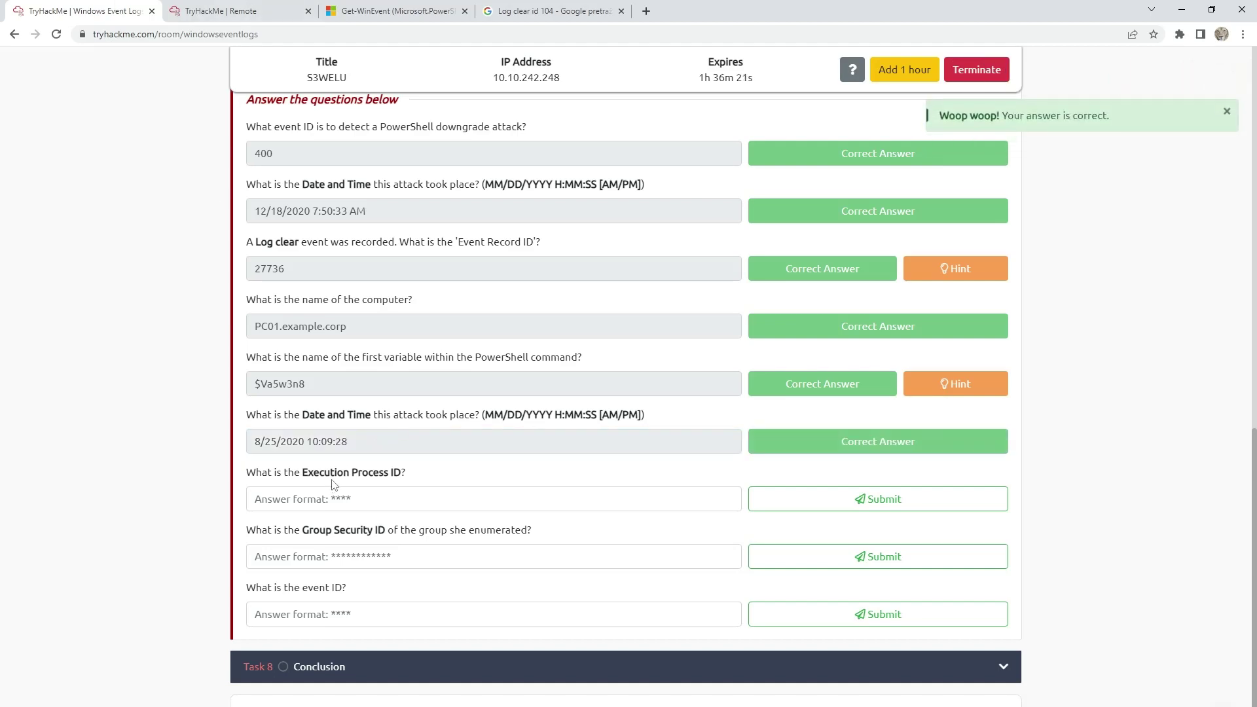
Copy the Execution ProcessID 6620 from event 4104's XML details and submit it as the Execution Process ID answer
{"action": "key", "text": "ctrl+Tab"}
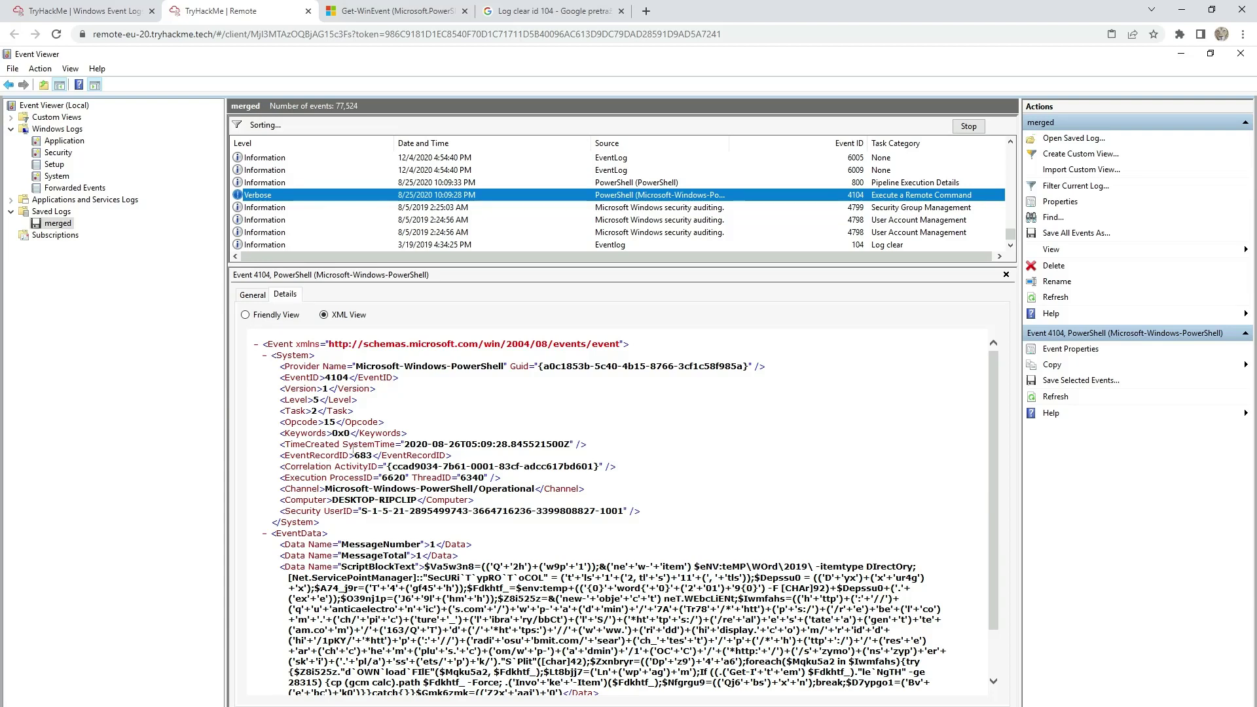
{"action": "left_click_drag", "start_coordinate": [383, 477], "coordinate": [400, 477]}
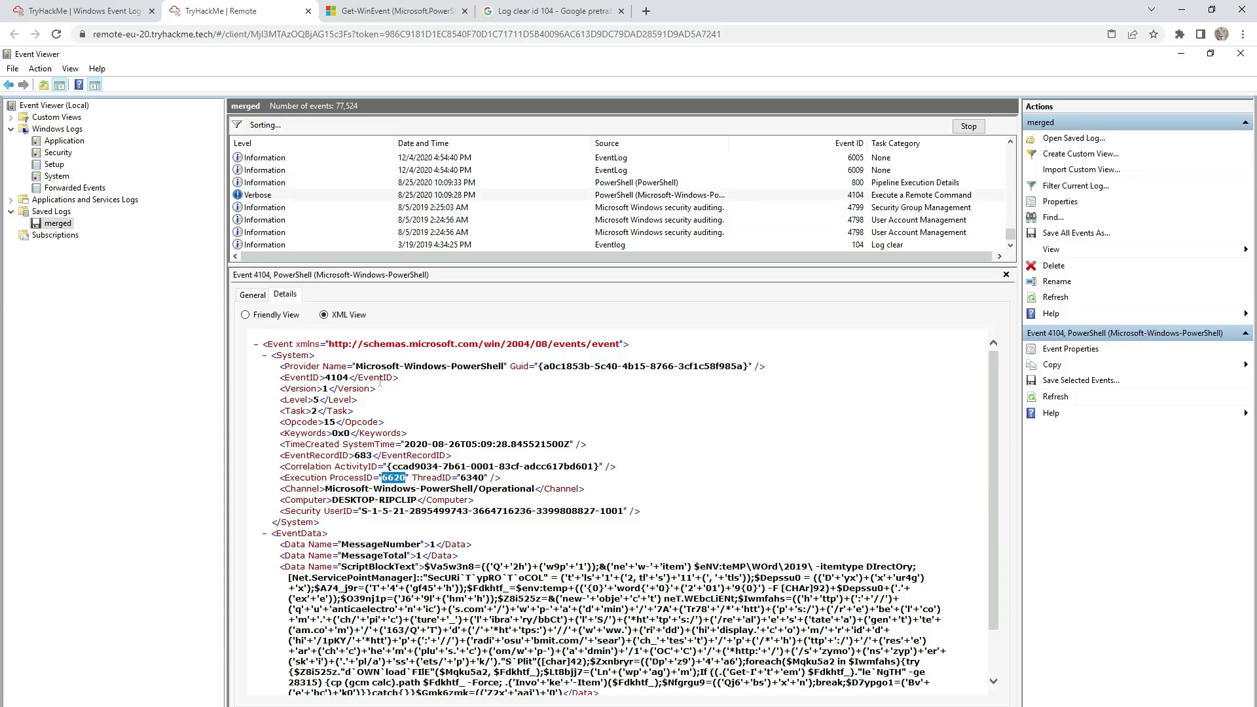
{"action": "key", "text": "ctrl+c"}
{"action": "left_click", "coordinate": [85, 10]}
{"action": "left_click", "coordinate": [408, 490]}
{"action": "key", "text": "ctrl+v"}
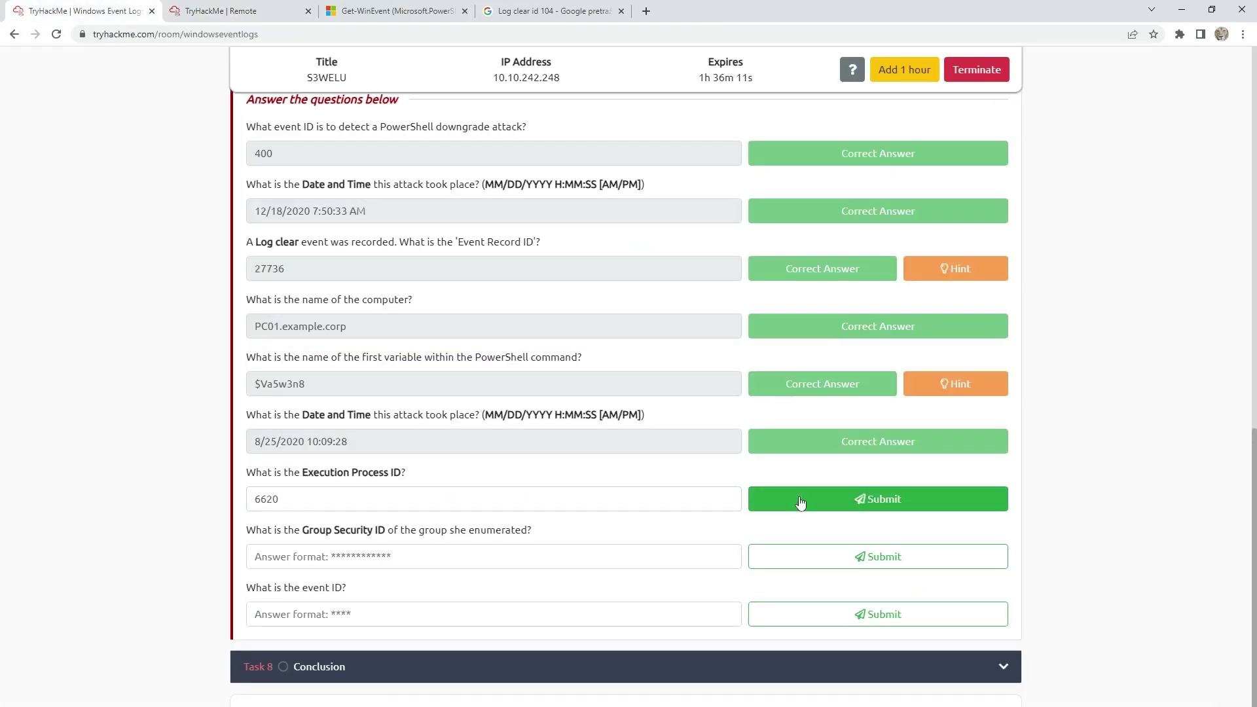
{"action": "left_click", "coordinate": [800, 502]}
Read the Group Security ID question and copy "enumerating members of the Administrators group" from the Scenario 4 description
{"action": "scroll", "coordinate": [505, 516], "scroll_direction": "down", "scroll_amount": 1}
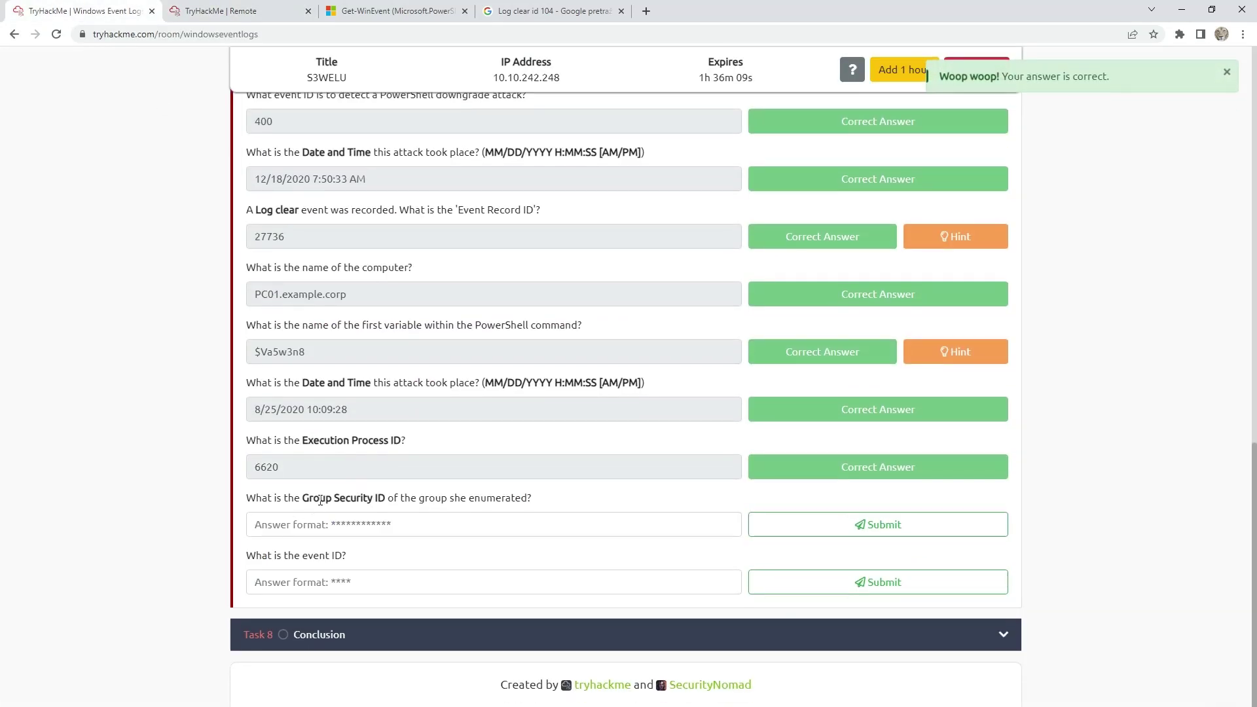
{"action": "left_click_drag", "start_coordinate": [321, 500], "coordinate": [405, 504]}
{"action": "left_click", "coordinate": [438, 502]}
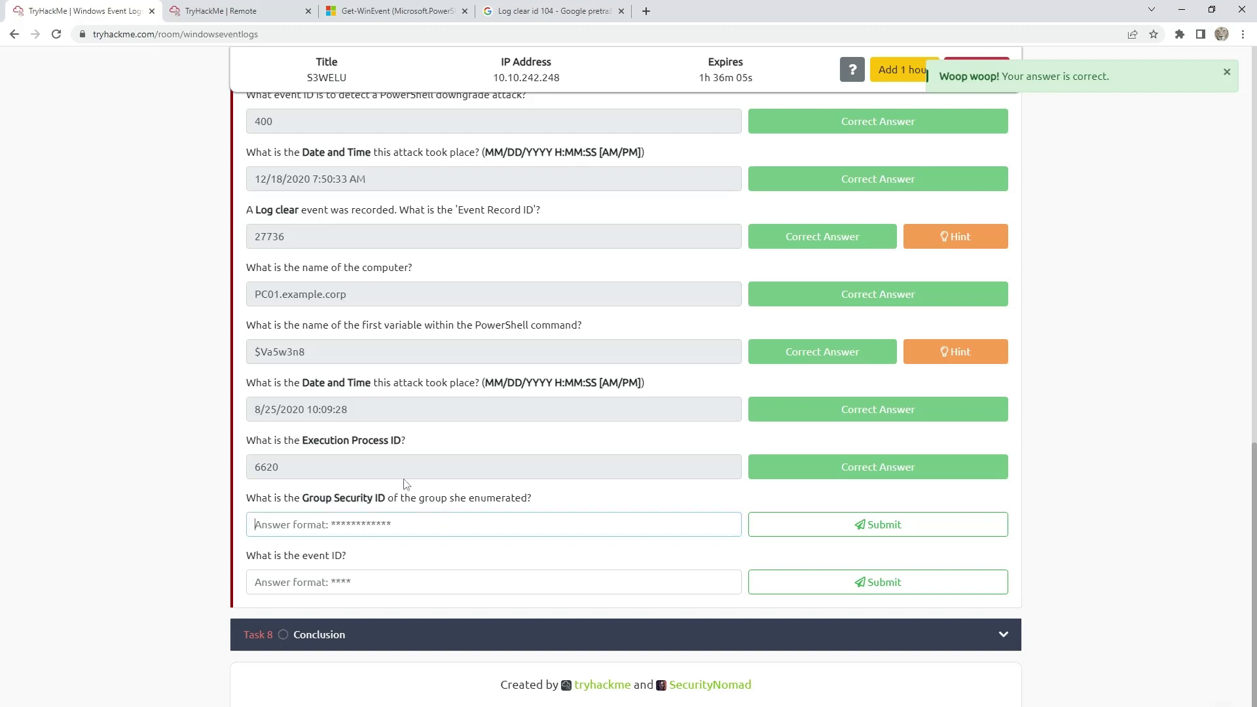
{"action": "scroll", "coordinate": [379, 474], "scroll_direction": "up", "scroll_amount": 7}
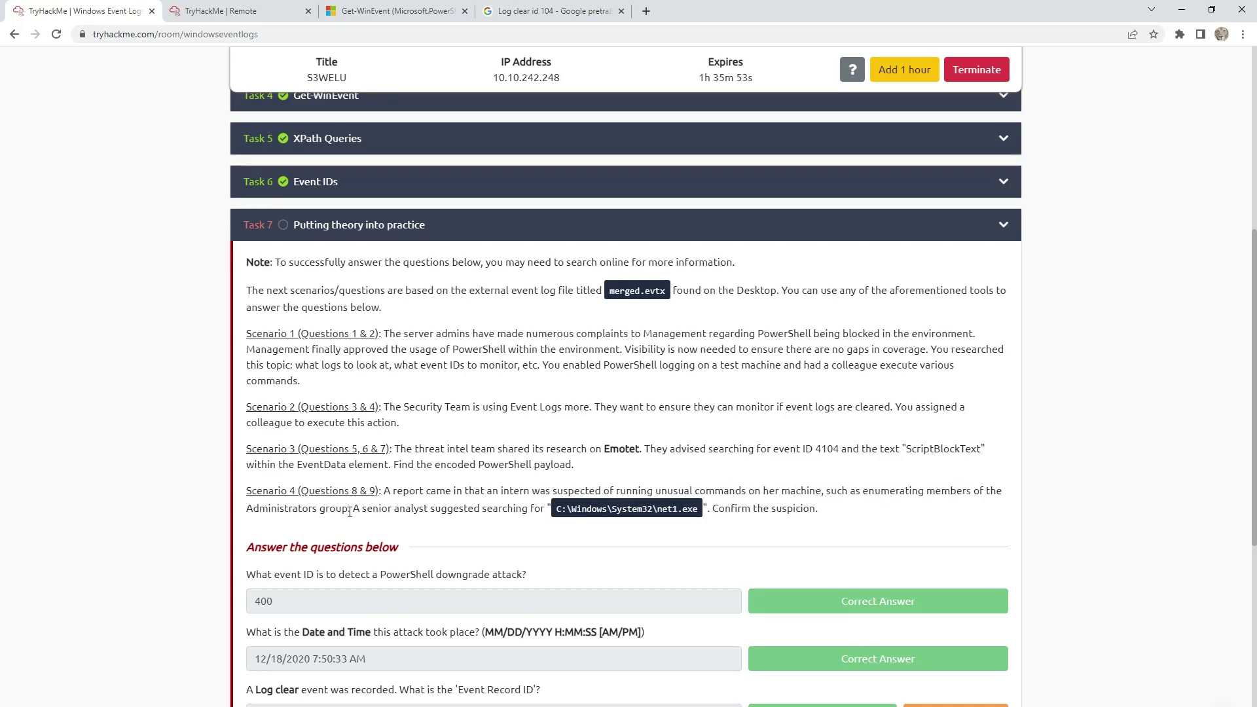
{"action": "left_click_drag", "start_coordinate": [348, 512], "coordinate": [862, 488]}
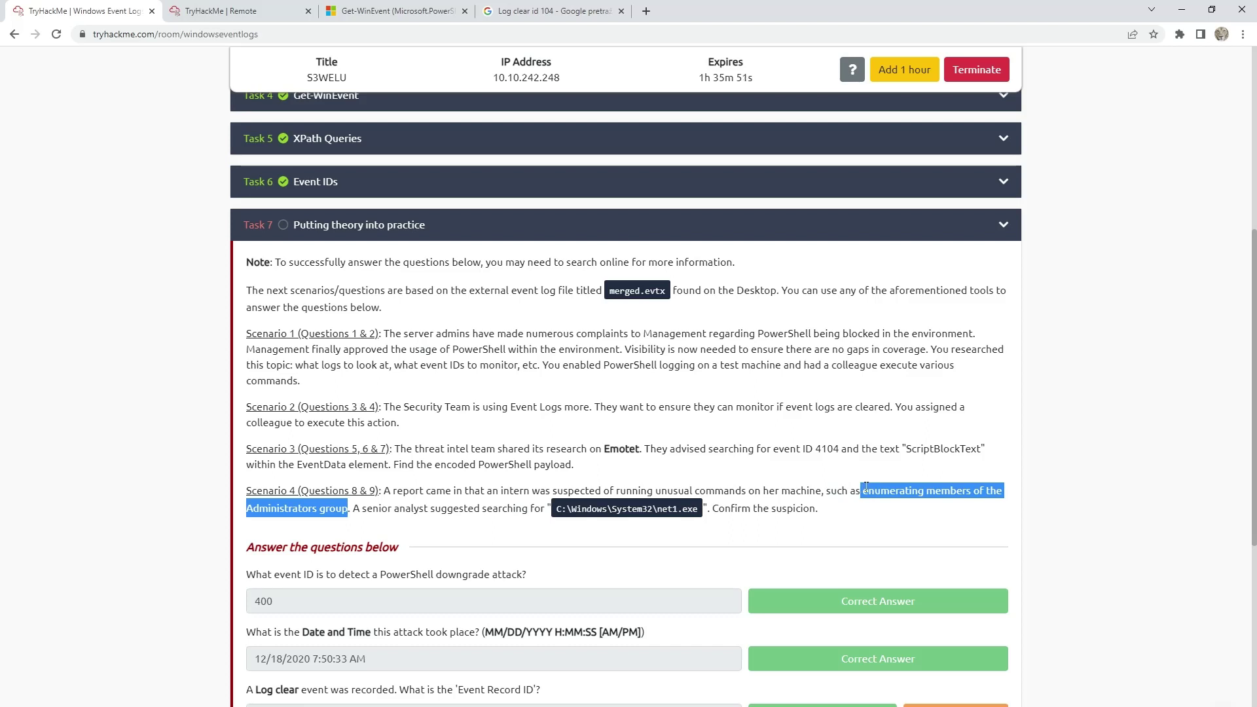
{"action": "right_click", "coordinate": [865, 488]}
{"action": "left_click", "coordinate": [877, 493]}
{"action": "left_click", "coordinate": [393, 513]}
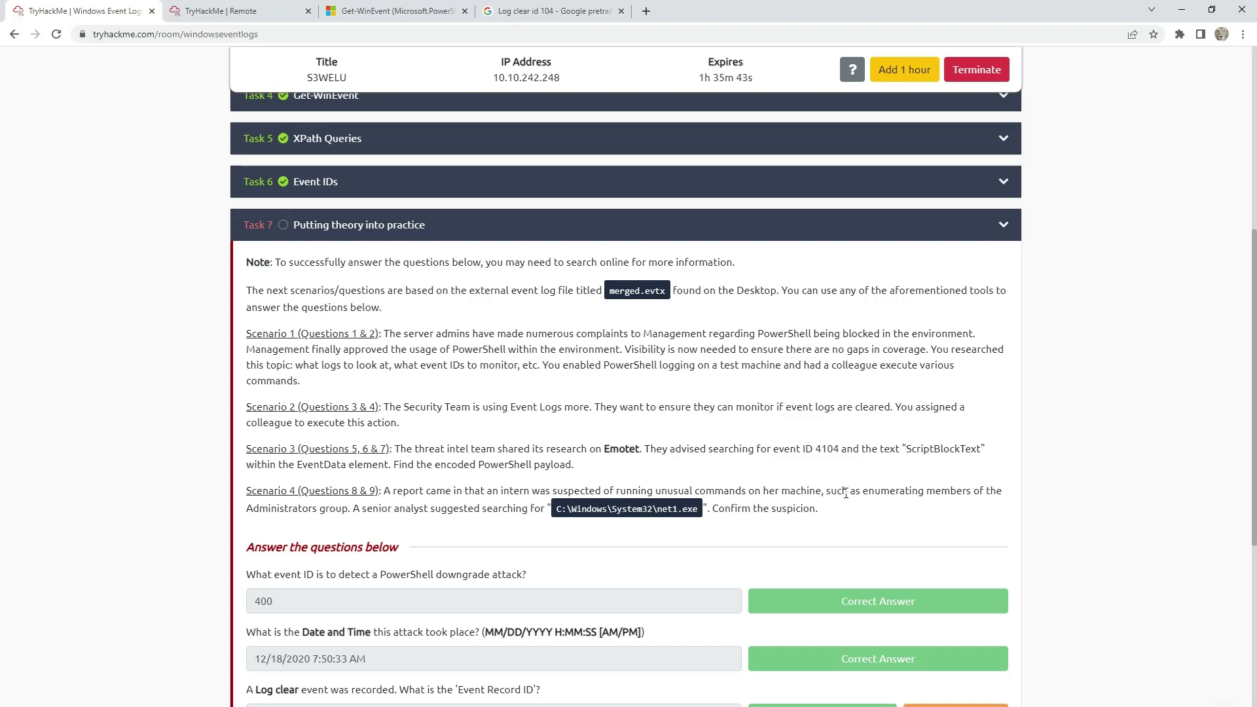
Search Google for "enumerating members of the Administrators group id" and look through the results for the matching event ID
{"action": "left_click", "coordinate": [541, 10]}
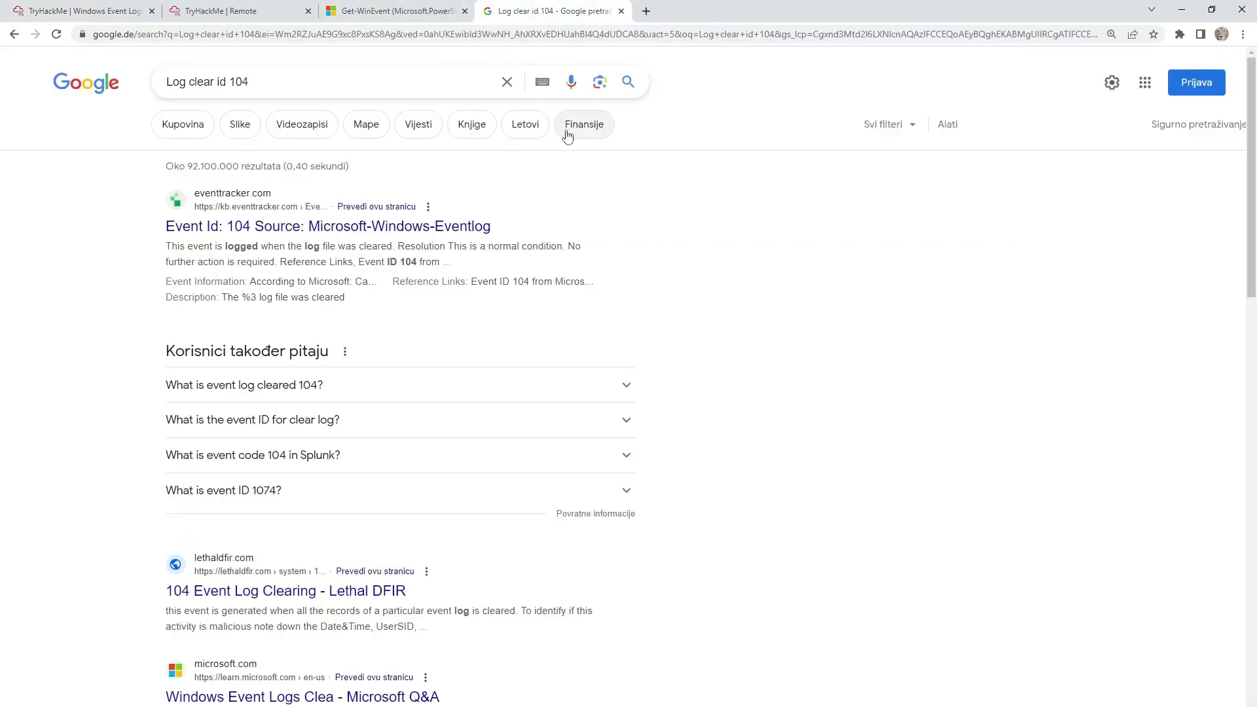
{"action": "left_click", "coordinate": [506, 81]}
{"action": "key", "text": "ctrl+v"}
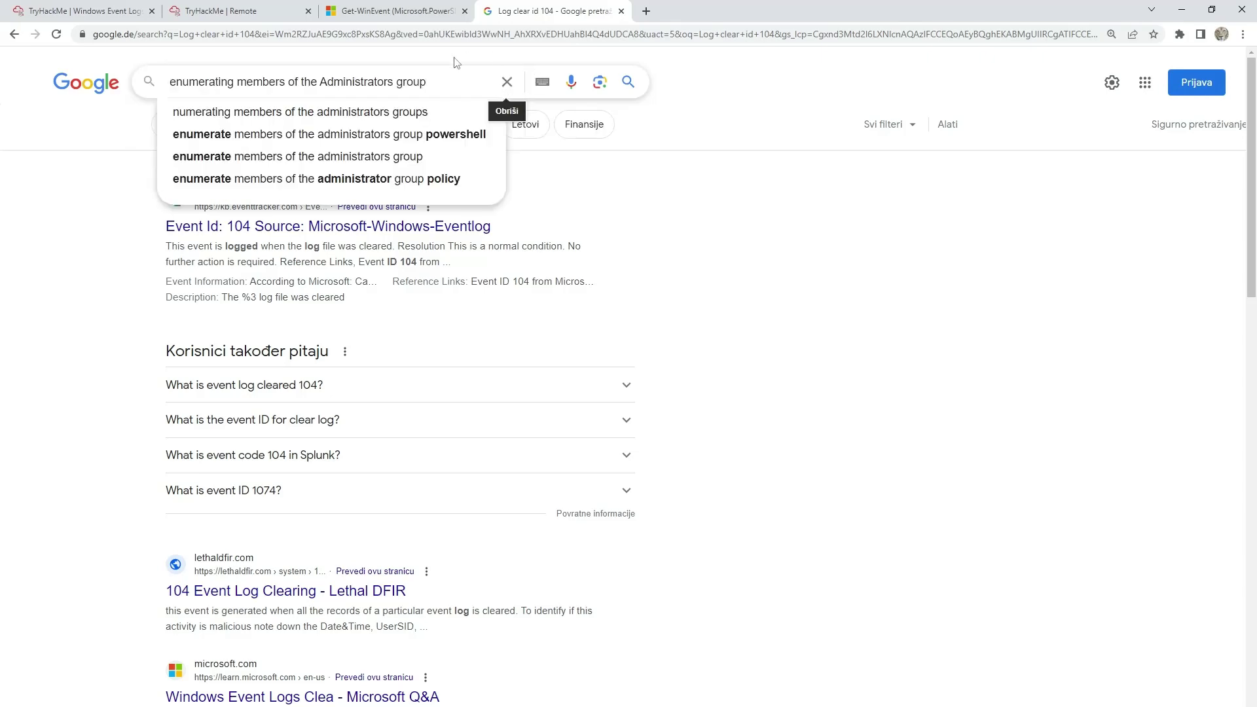
{"action": "type", "text": "id"}
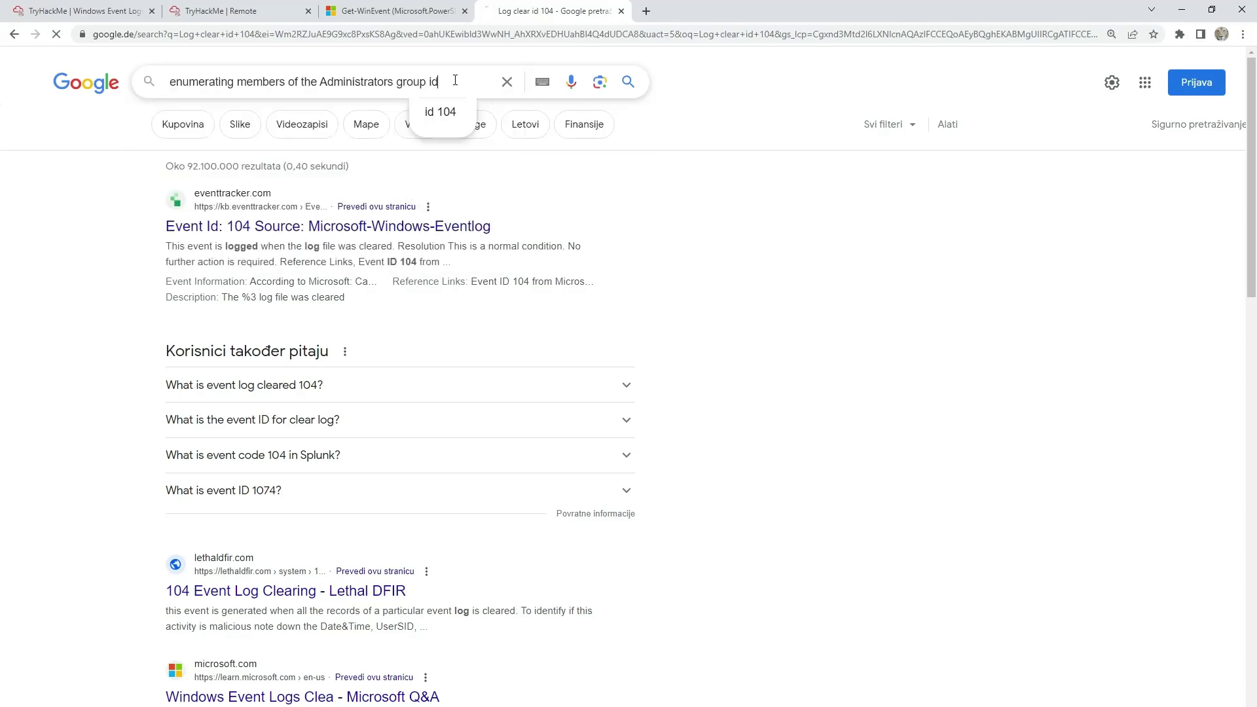
{"action": "key", "text": "Return"}
{"action": "scroll", "coordinate": [233, 335], "scroll_direction": "down", "scroll_amount": 2}
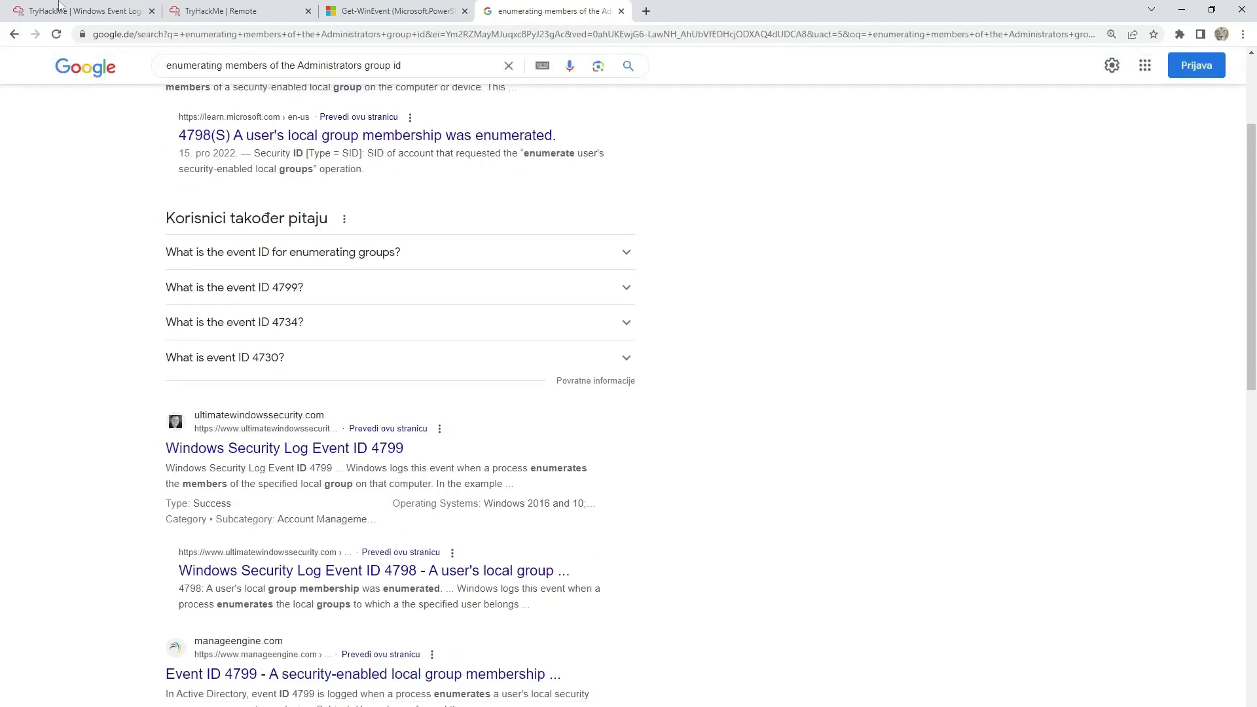
Return to the TryHackMe room and submit 4799 as the answer to the last Task 7 question about the event ID
{"action": "left_click", "coordinate": [78, 11]}
{"action": "scroll", "coordinate": [374, 627], "scroll_direction": "down", "scroll_amount": 7}
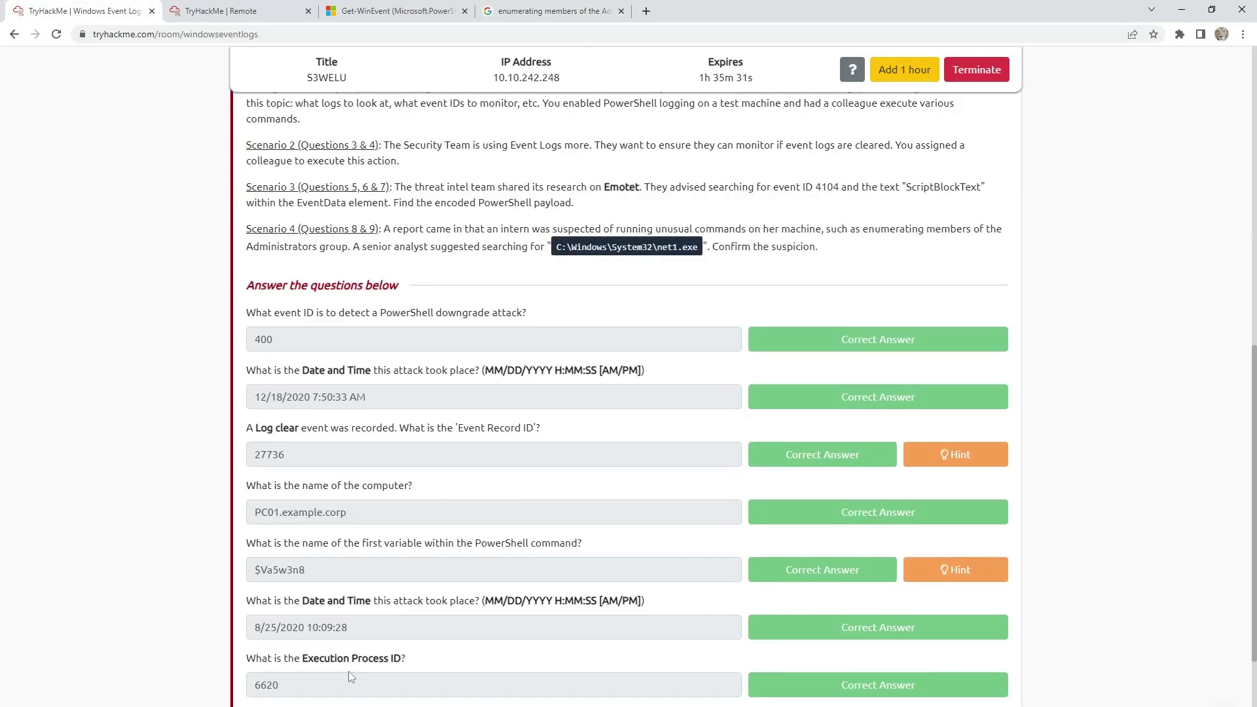
{"action": "left_click", "coordinate": [335, 578]}
{"action": "type", "text": "4799"}
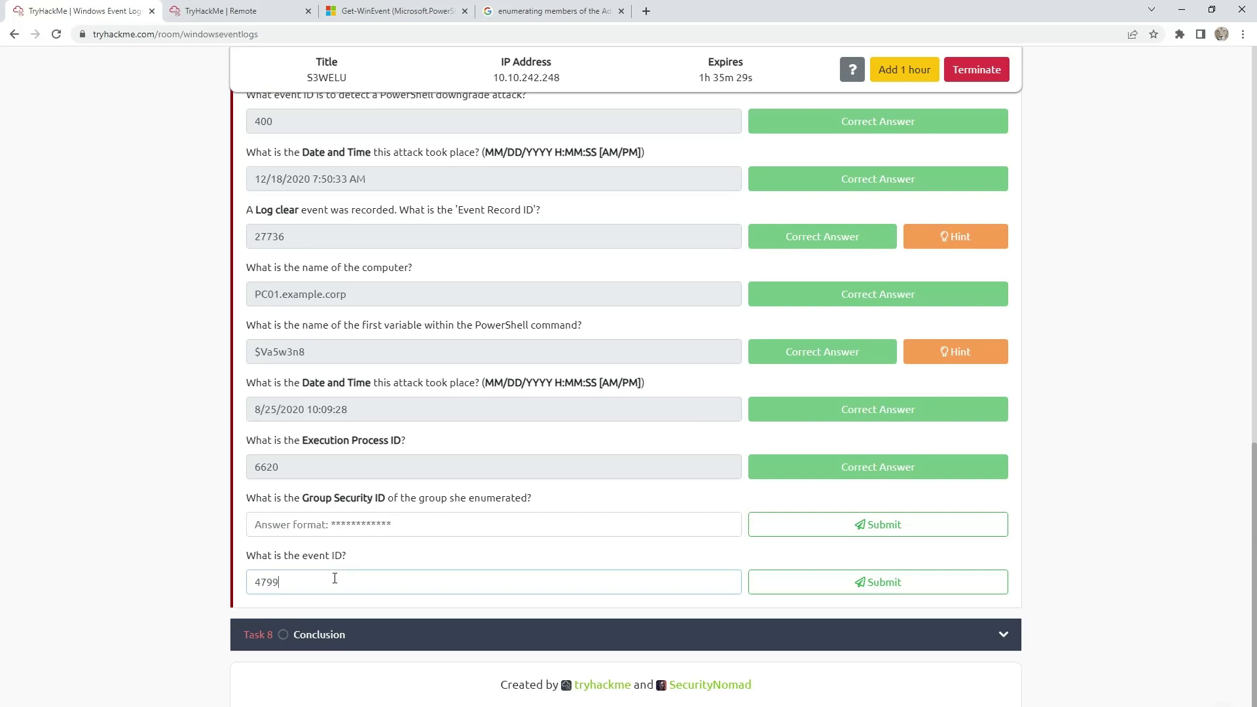
{"action": "key", "text": "Return"}
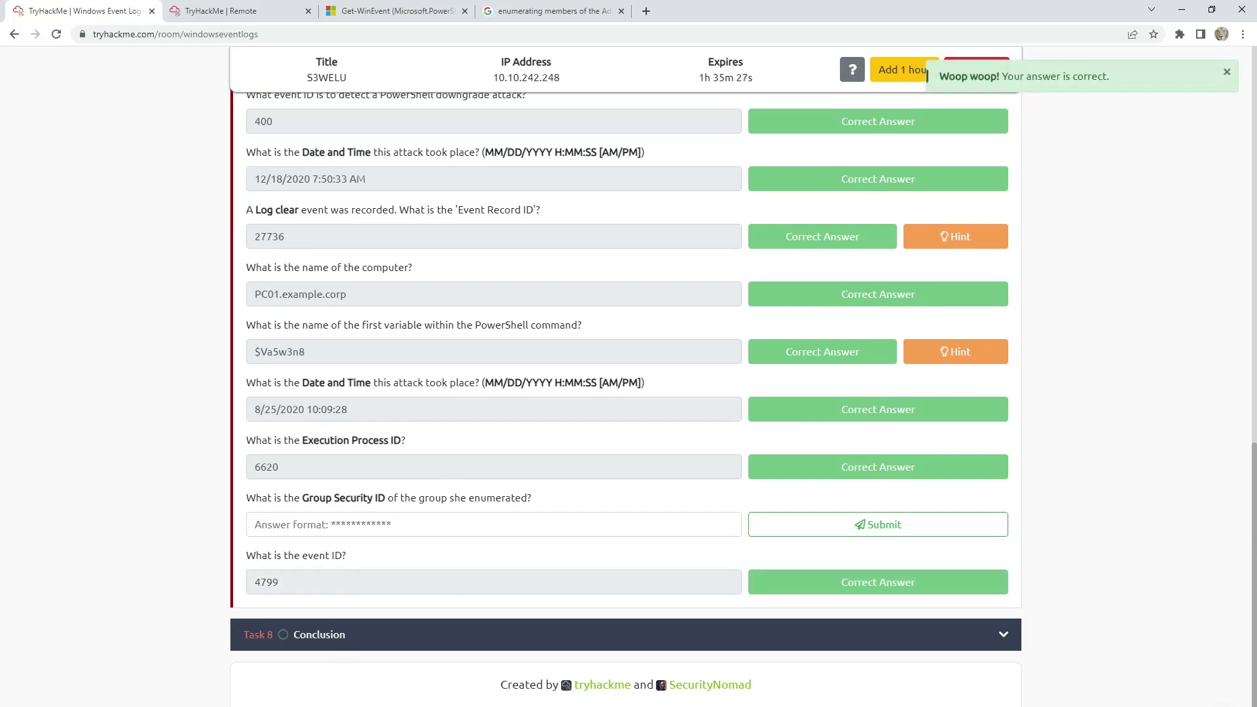
Switch to UpNote and copy the saved Get-WinEvent command that filters merged.evtx for event ID 4799 with all properties
{"action": "key", "text": "alt+Tab"}
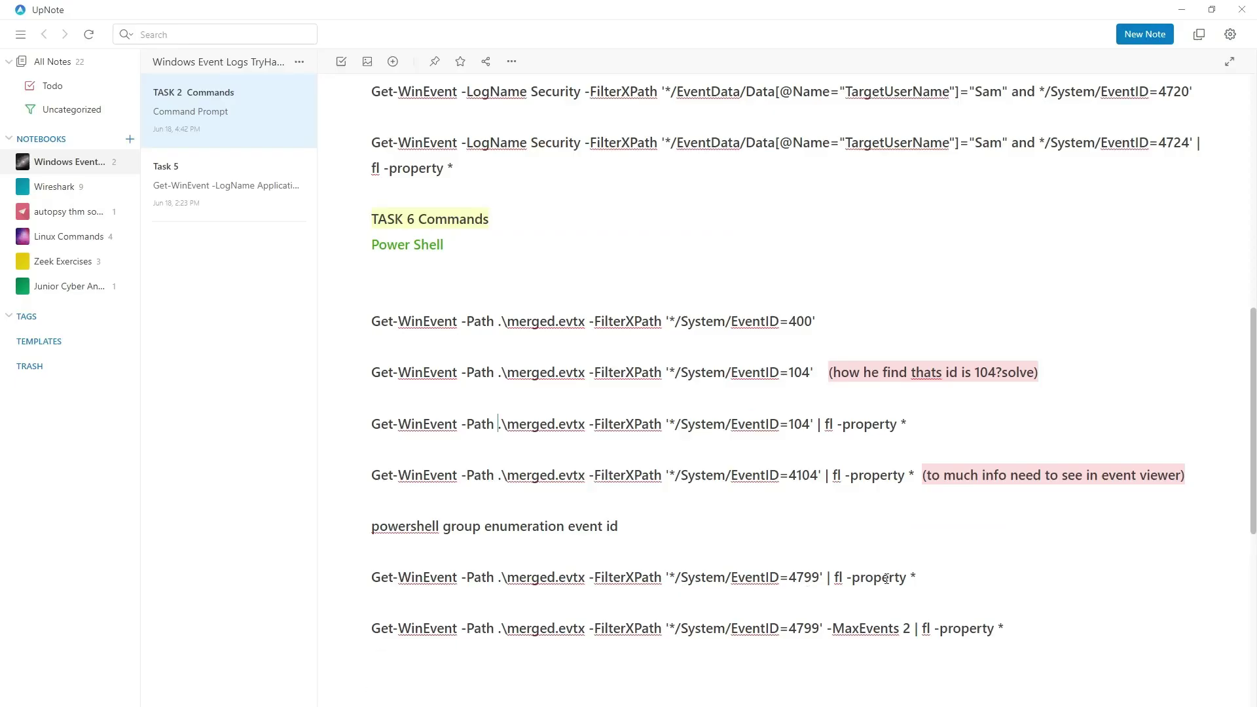
{"action": "left_click_drag", "start_coordinate": [920, 578], "coordinate": [374, 577]}
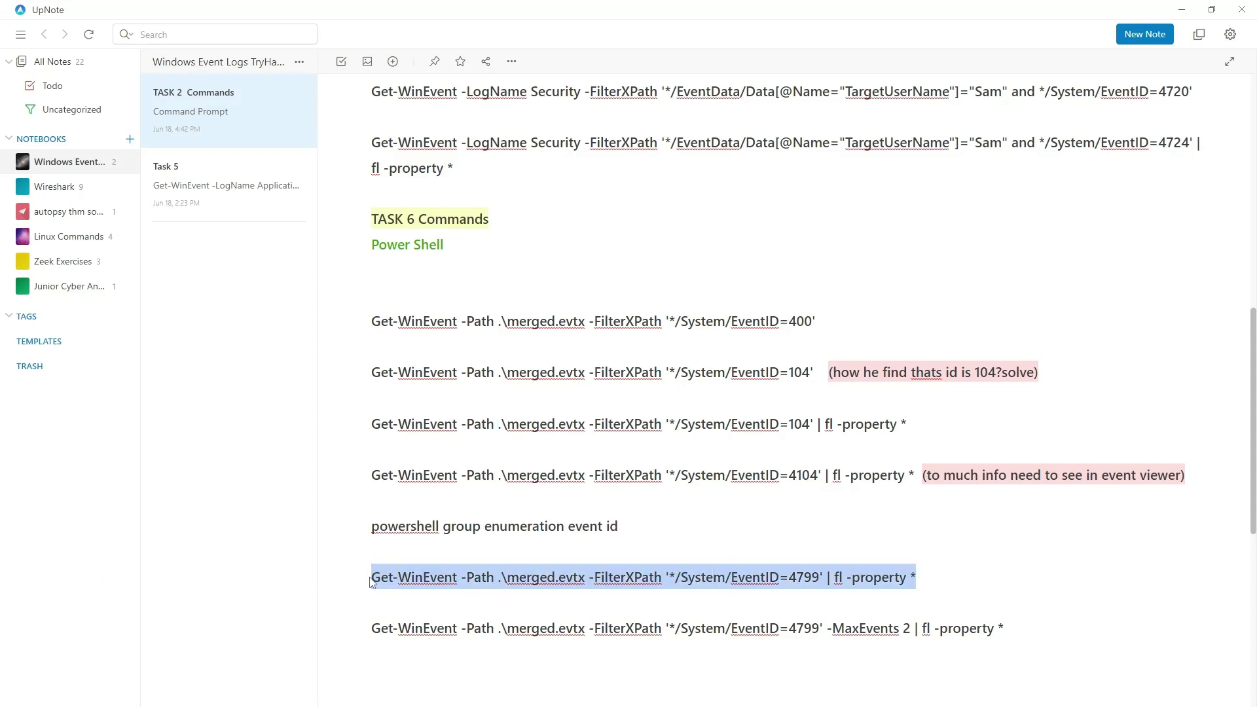
{"action": "left_click", "coordinate": [672, 569]}
{"action": "left_click_drag", "start_coordinate": [785, 573], "coordinate": [805, 575]}
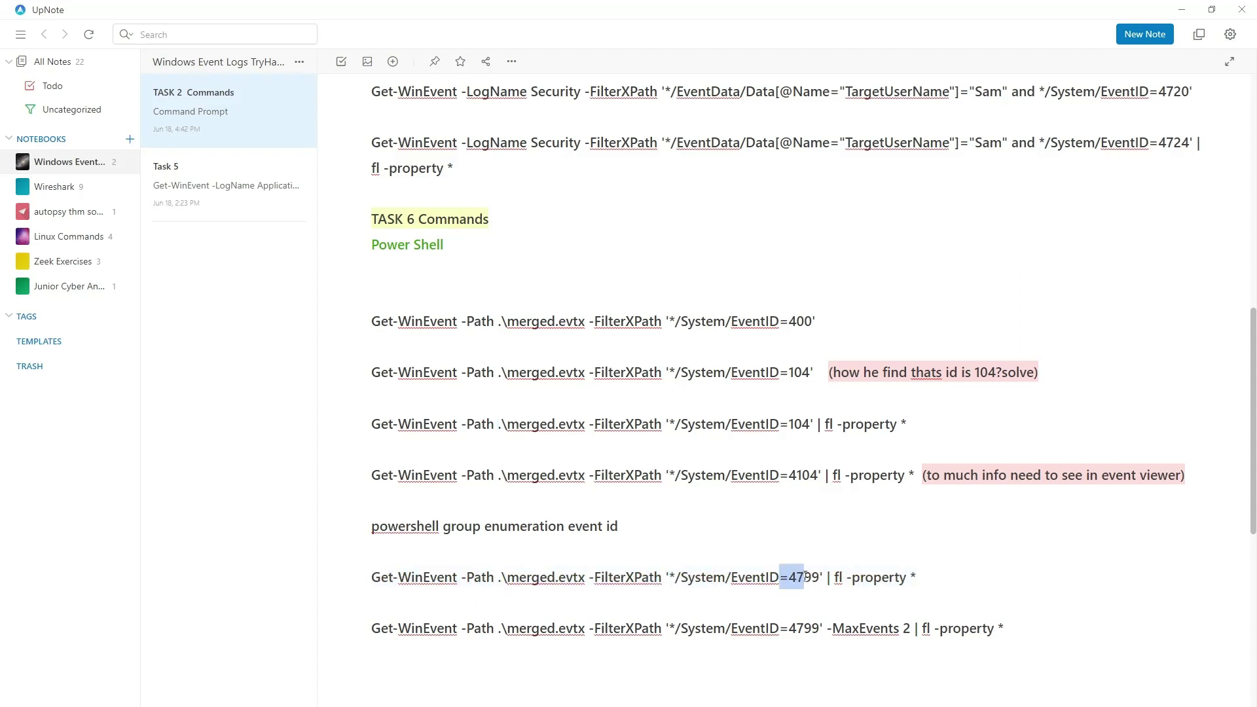
{"action": "left_click", "coordinate": [805, 575]}
{"action": "key", "text": "alt+Tab"}
Run Get-WinEvent -Path .\merged.evtx -FilterXPath '*/System/EventID=4799' | fl -property * in the remote machine's PowerShell, and recheck the Group Security ID question
{"action": "left_click", "coordinate": [252, 10]}
{"action": "scroll", "coordinate": [378, 431], "scroll_direction": "down", "scroll_amount": 5}
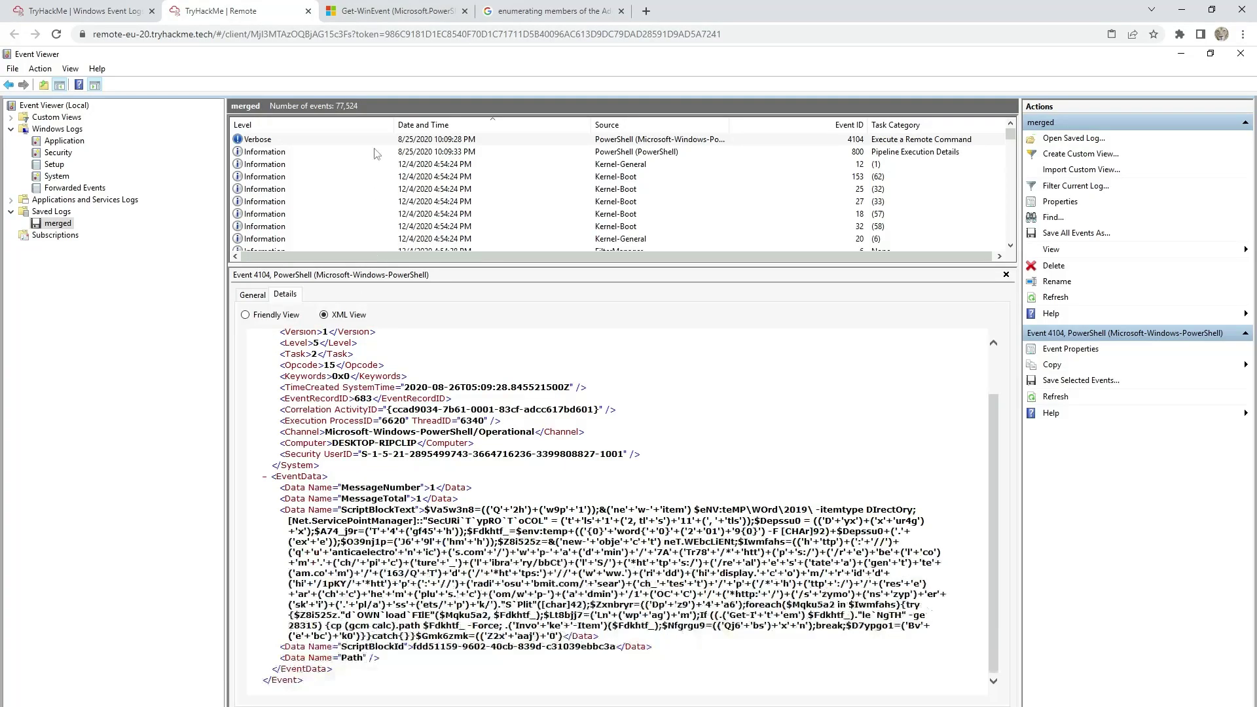
{"action": "key", "text": "alt+Tab"}
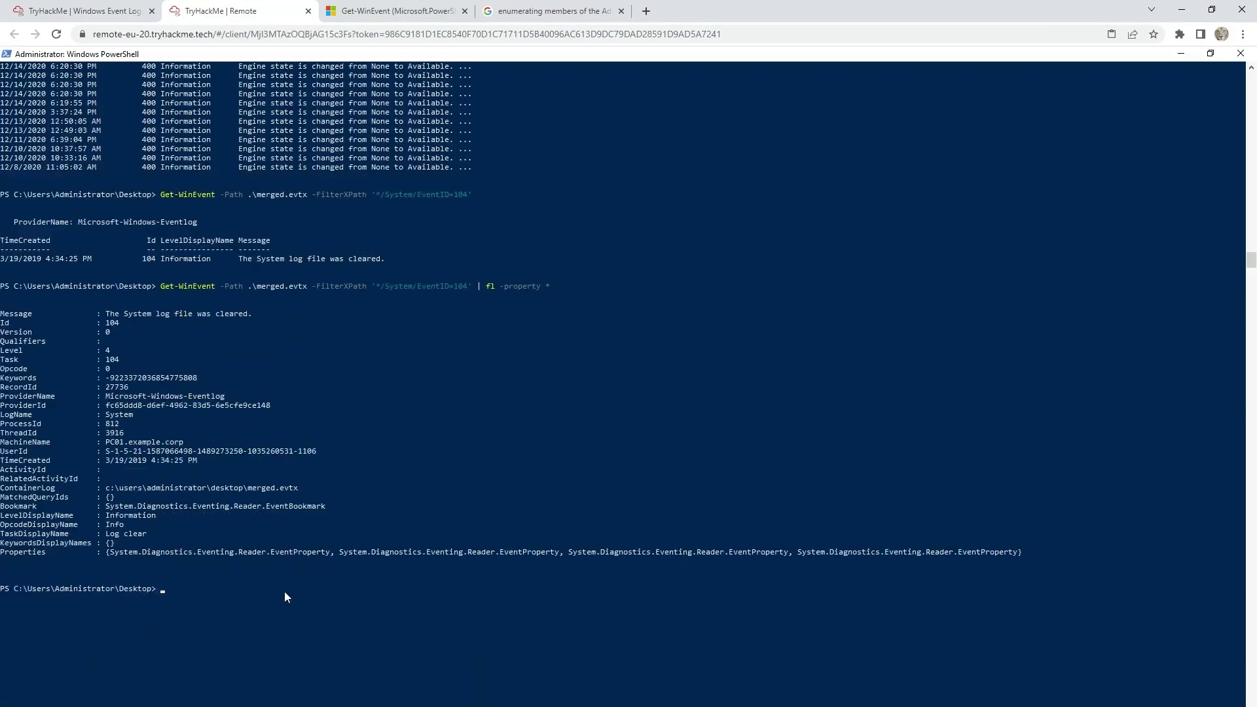
{"action": "key", "text": "ctrl+v"}
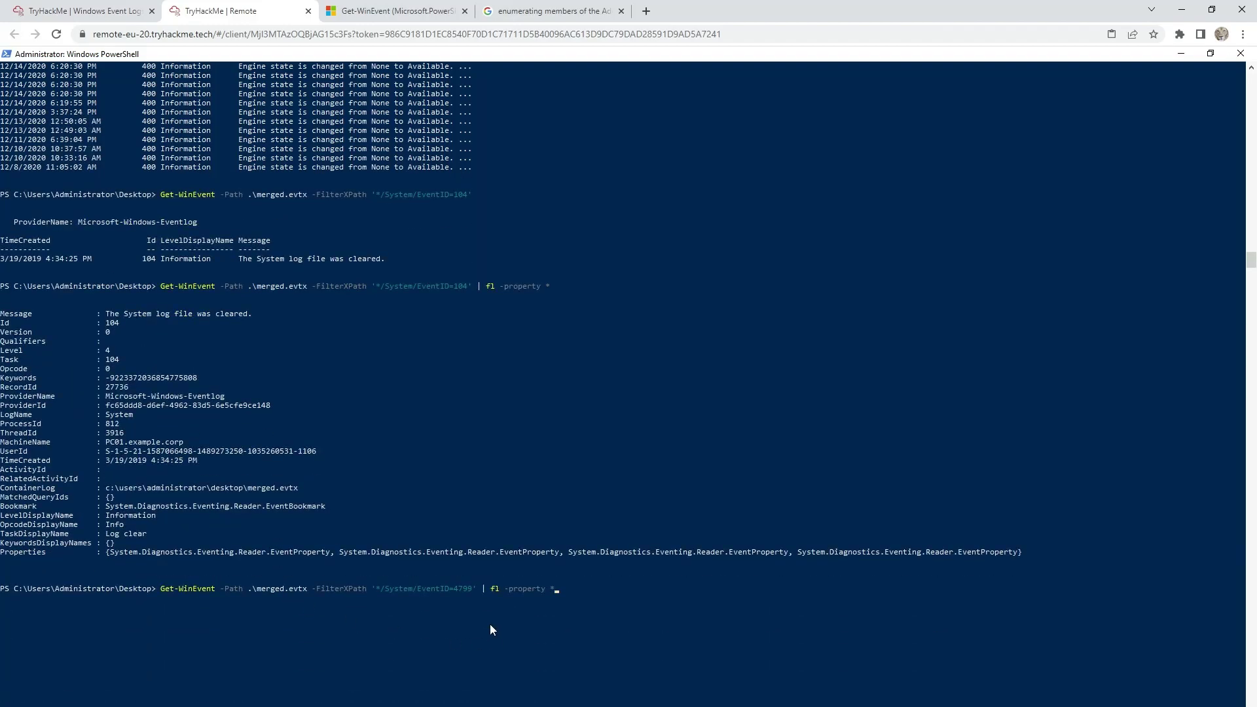
{"action": "key", "text": "Return"}
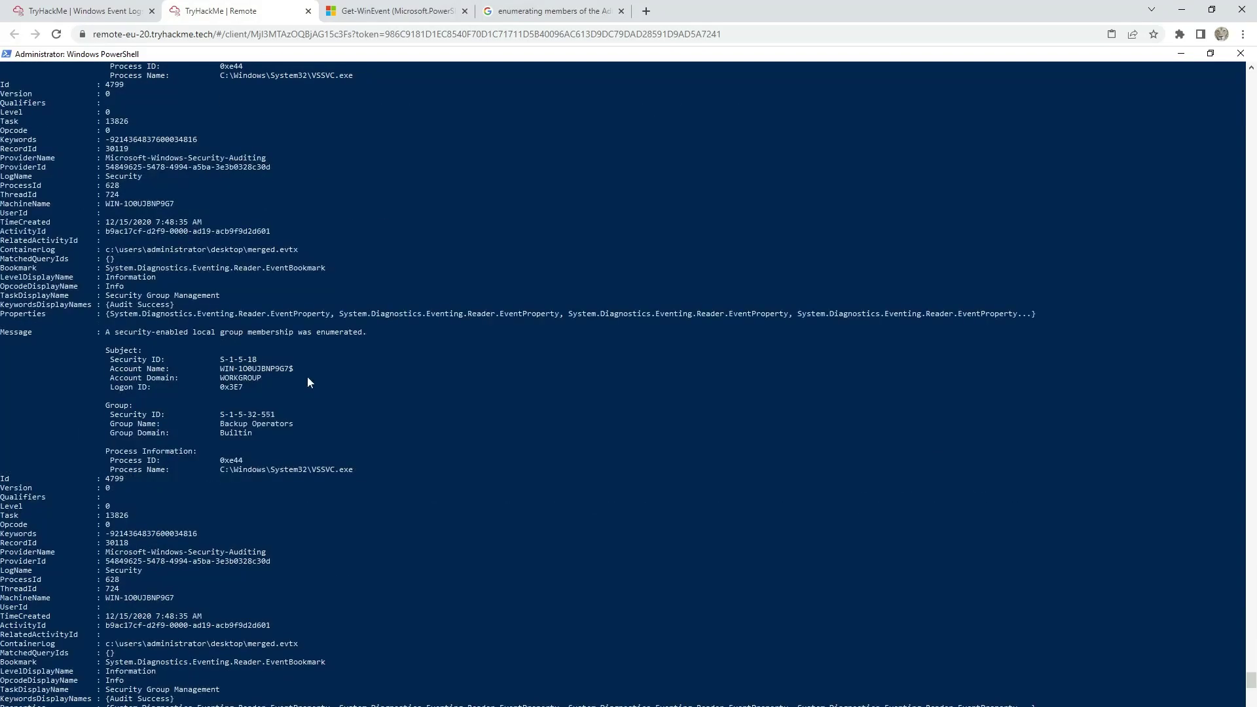
{"action": "left_click", "coordinate": [66, 10]}
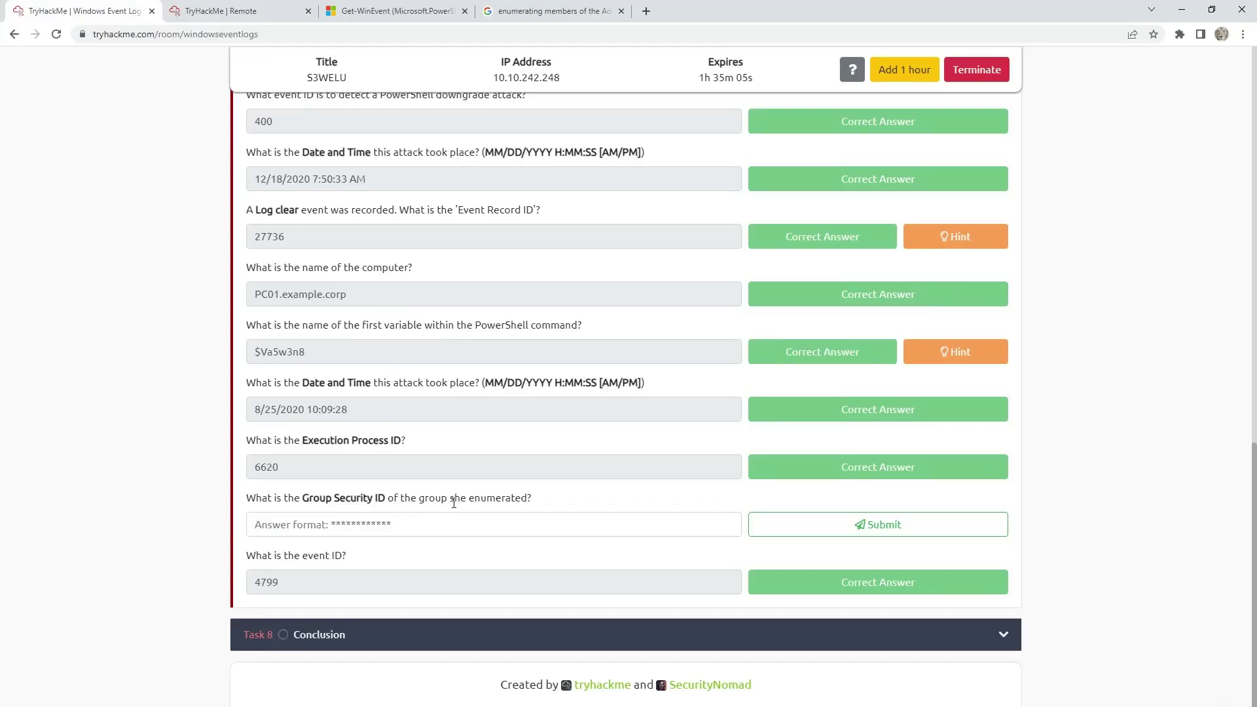
Return to the remote machine's PowerShell and examine the group details in the output for event ID 4799
{"action": "left_click", "coordinate": [197, 11]}
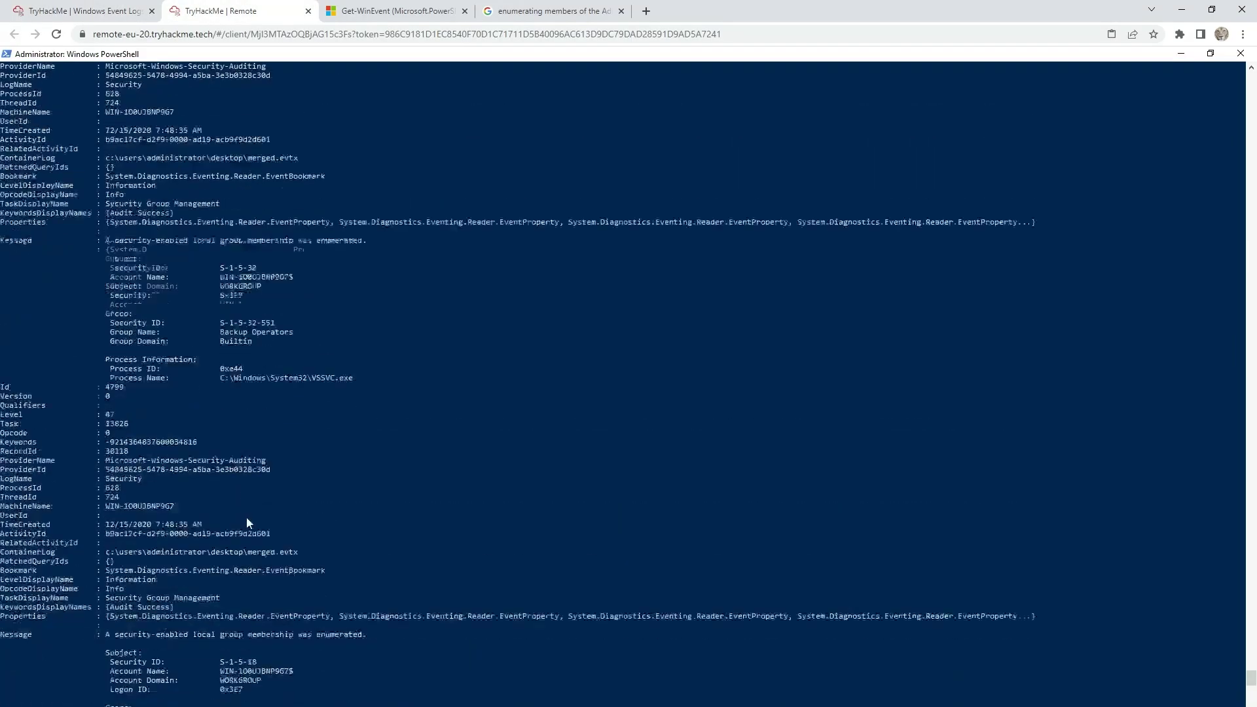
{"action": "scroll", "coordinate": [281, 687], "scroll_direction": "down", "scroll_amount": 6}
{"action": "scroll", "coordinate": [280, 647], "scroll_direction": "up", "scroll_amount": 5}
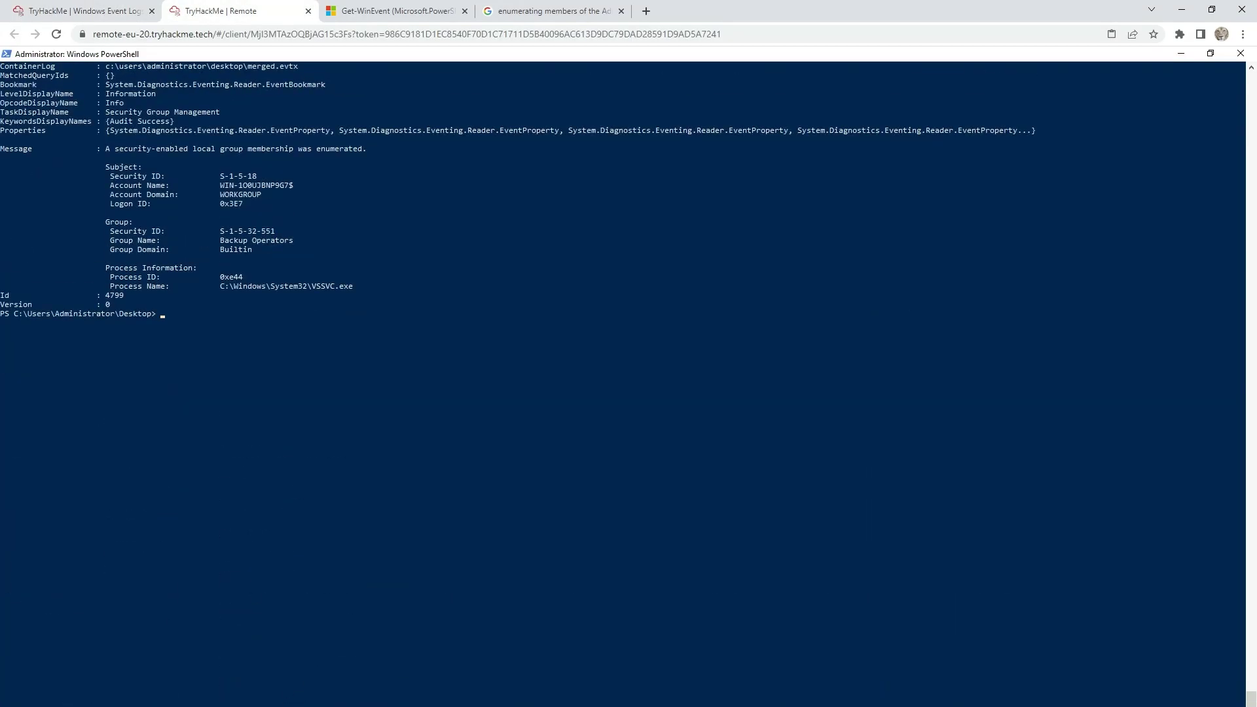
Switch to UpNote and examine the saved event ID 4799 command that includes the -MaxEvents 2 option
{"action": "key", "text": "alt+Tab"}
{"action": "double_click", "coordinate": [839, 630]}
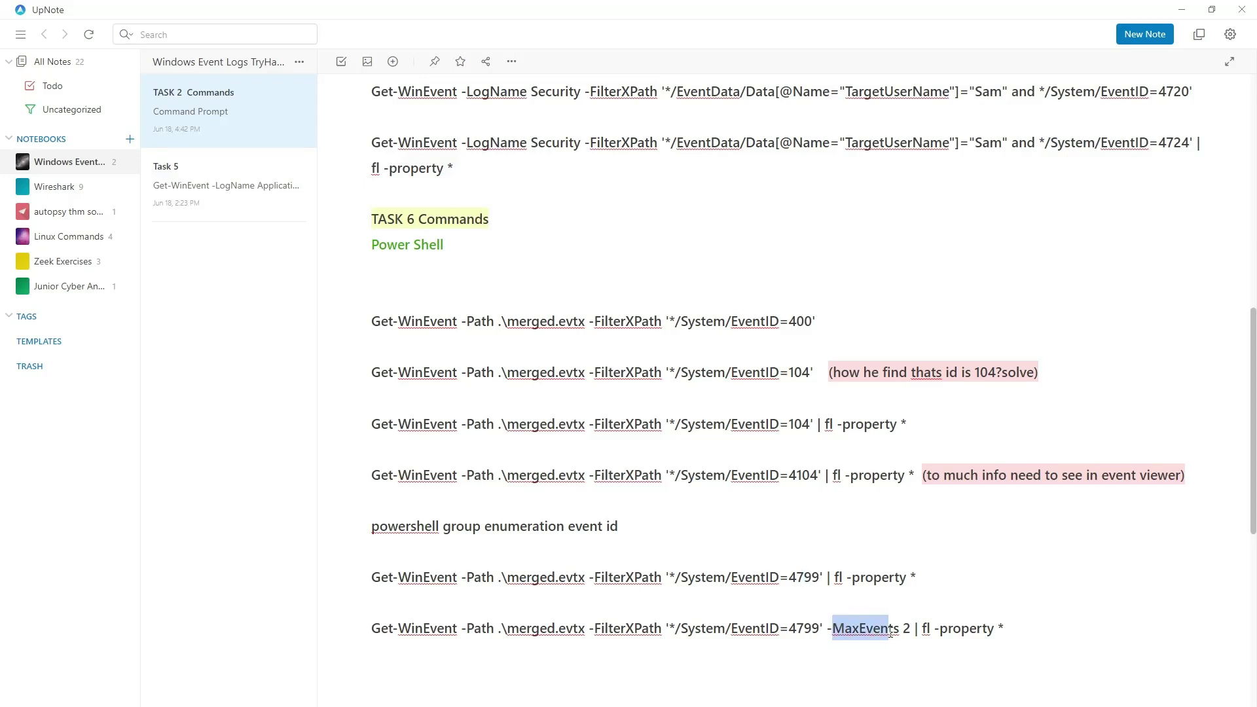
{"action": "left_click_drag", "start_coordinate": [908, 627], "coordinate": [903, 628]}
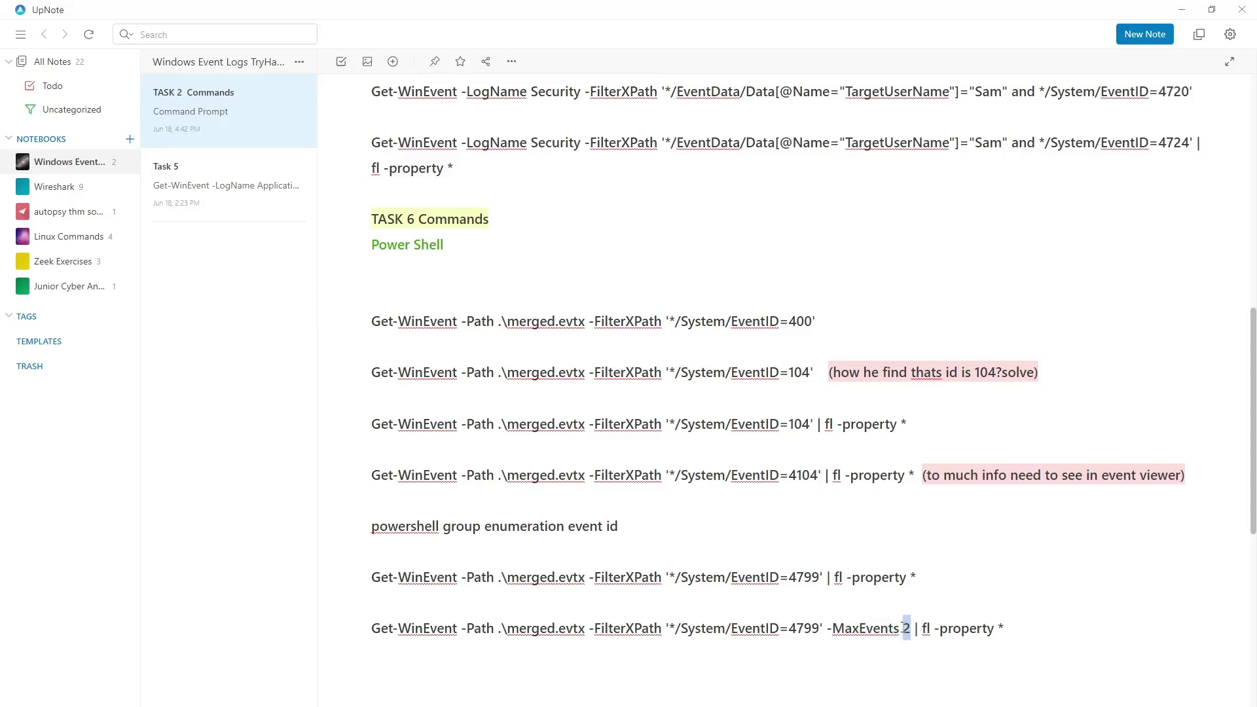
{"action": "left_click_drag", "start_coordinate": [1027, 642], "coordinate": [371, 642]}
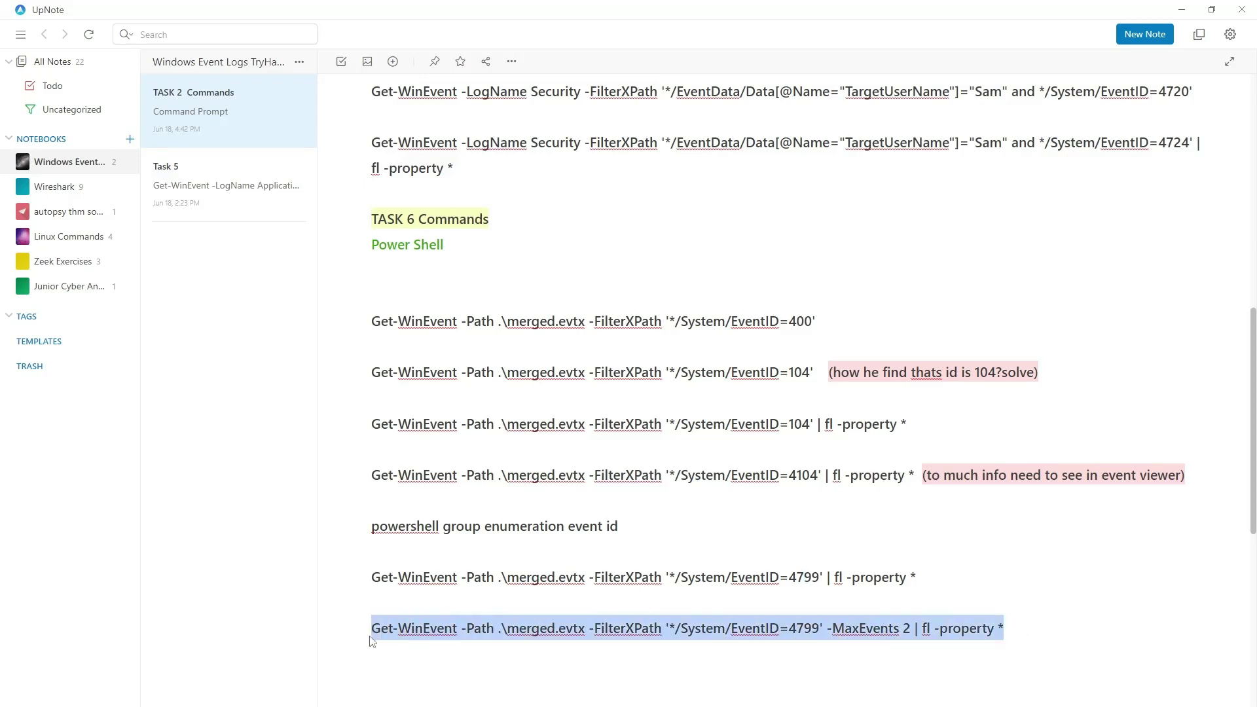
{"action": "left_click", "coordinate": [924, 619]}
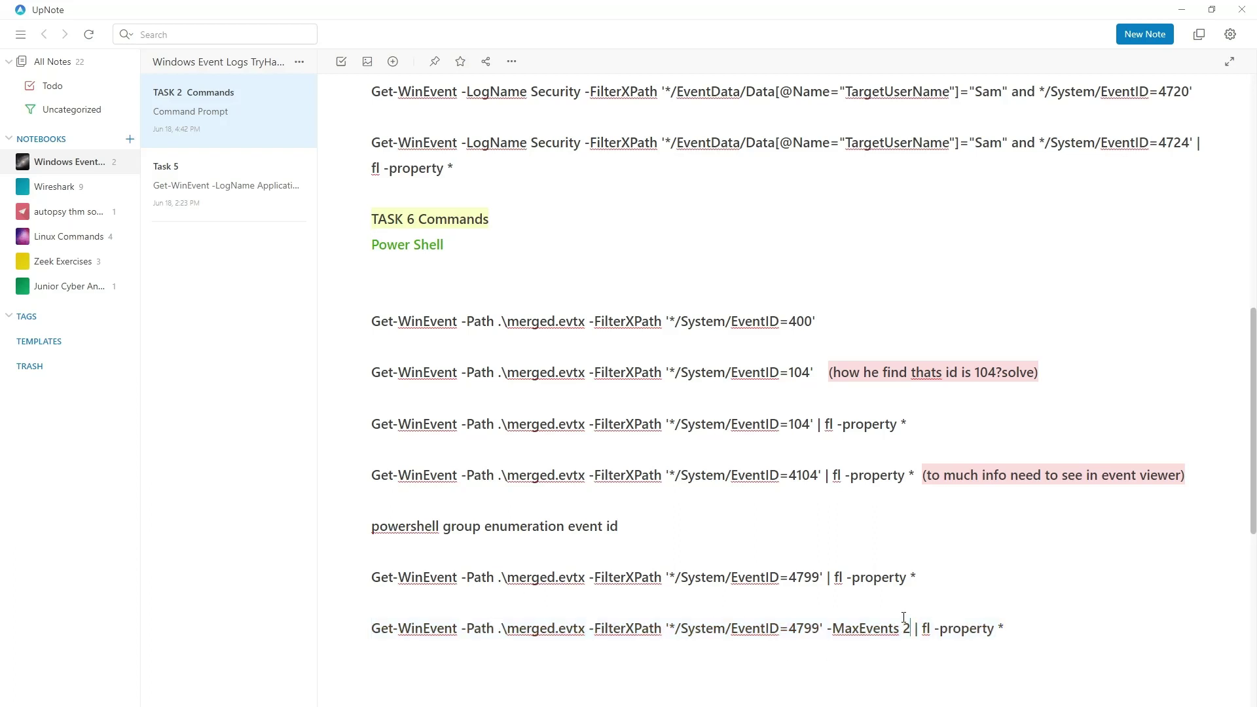
{"action": "key", "text": "BackSpace"}
{"action": "type", "text": "110"}
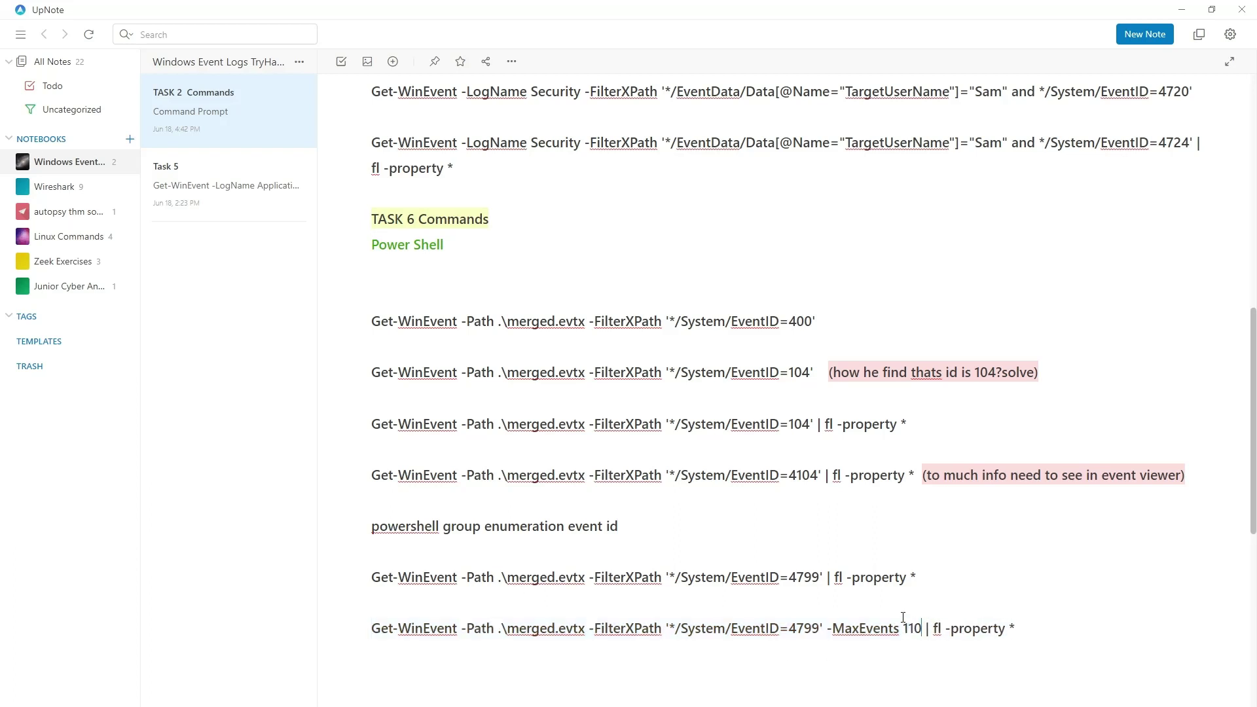
{"action": "key", "text": "BackSpace"}
{"action": "key", "text": "BackSpace"}
{"action": "key", "text": "BackSpace"}
{"action": "type", "text": "1"}
{"action": "key", "text": "BackSpace"}
{"action": "type", "text": "2"}
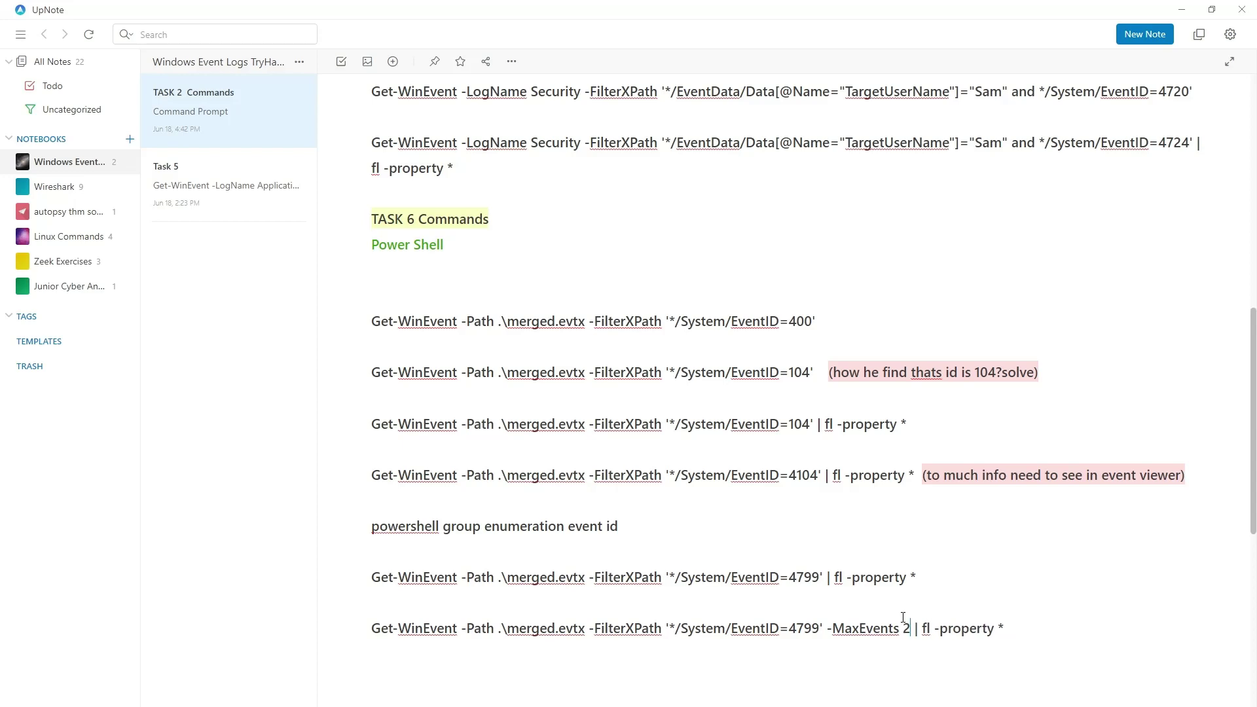
Copy Get-WinEvent -Path .\merged.evtx -FilterXPath '*/System/EventID=4799' -MaxEvents 2 | fl -property * from the note and run it in the remote PowerShell
{"action": "left_click_drag", "start_coordinate": [1017, 622], "coordinate": [376, 630]}
{"action": "key", "text": "ctrl+c"}
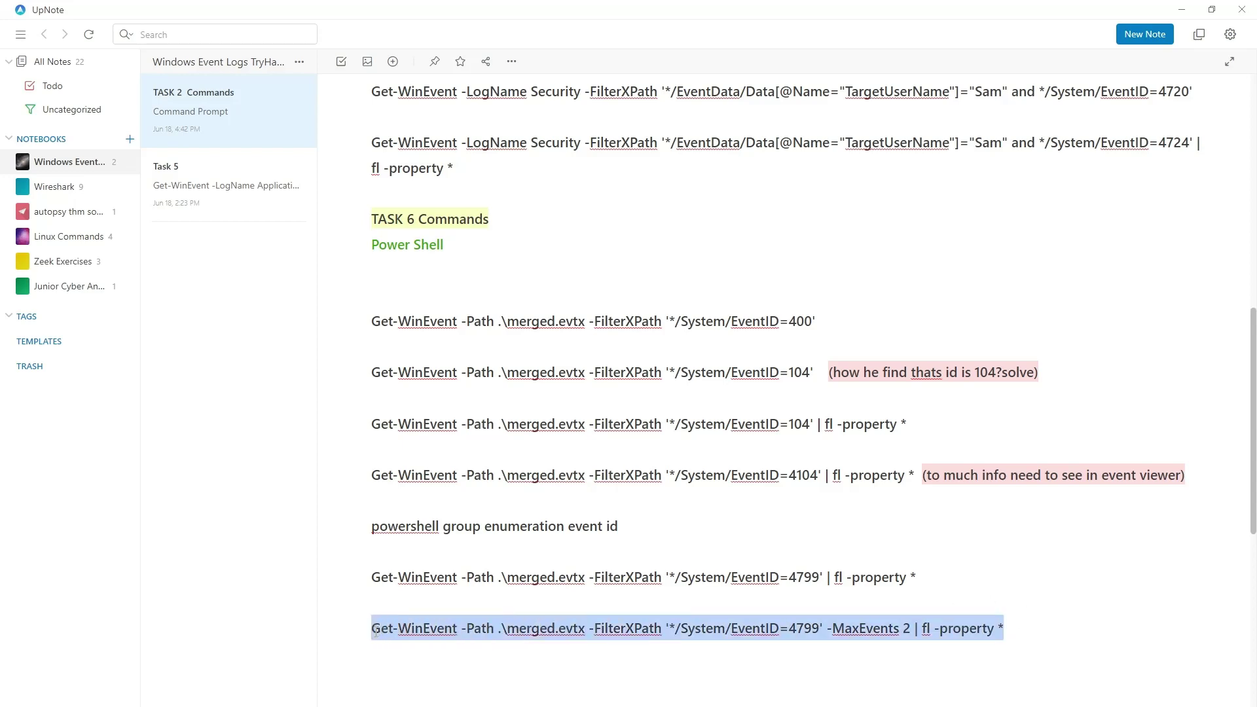
{"action": "key", "text": "alt+Tab"}
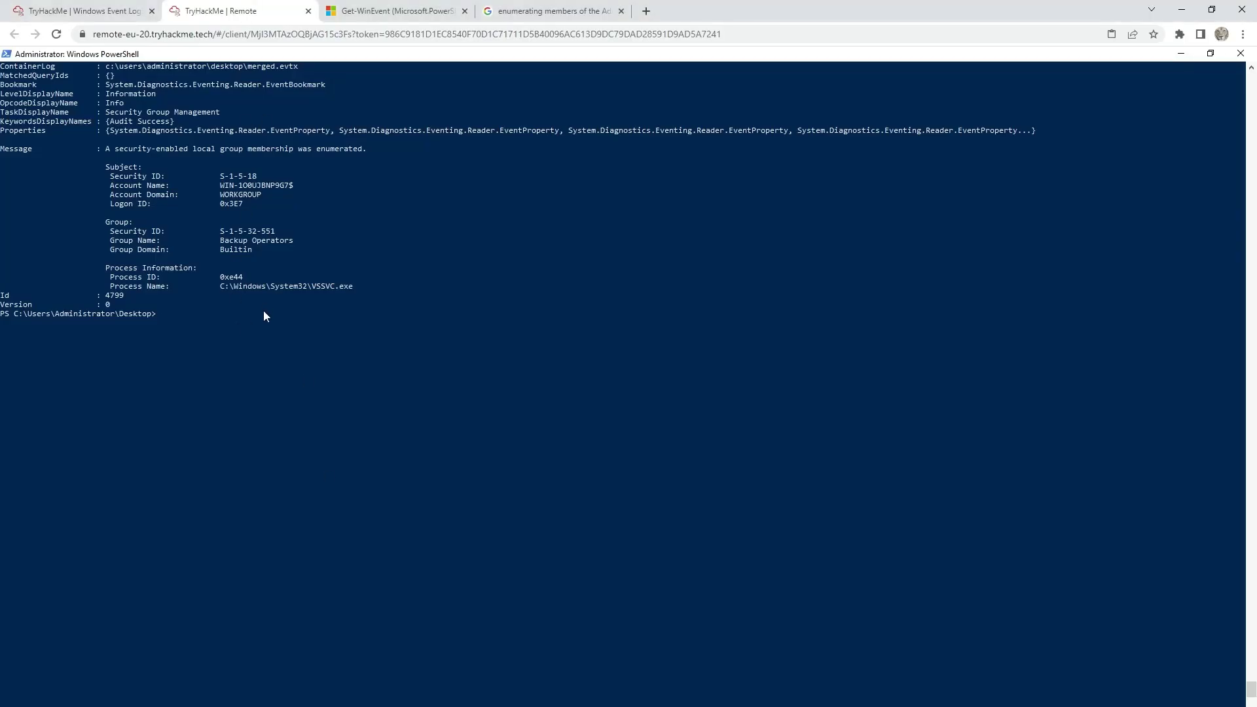
{"action": "scroll", "coordinate": [268, 366], "scroll_direction": "up", "scroll_amount": 15}
{"action": "right_click", "coordinate": [507, 596]}
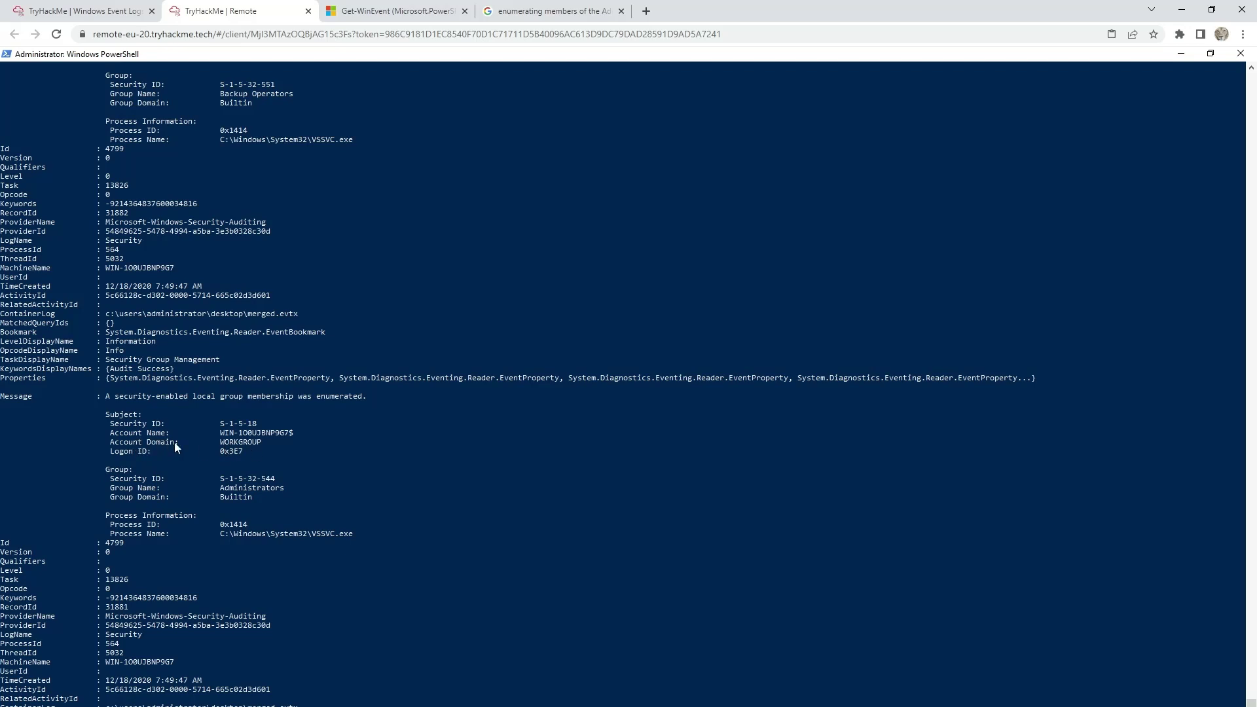
Copy the Administrators group's Security ID from the PowerShell output
{"action": "left_click", "coordinate": [245, 442]}
{"action": "mouse_move", "coordinate": [225, 493]}
{"action": "left_mouse_down"}
{"action": "mouse_move", "coordinate": [285, 490]}
{"action": "mouse_move", "coordinate": [226, 481]}
{"action": "left_mouse_up"}
{"action": "left_click", "coordinate": [250, 489]}
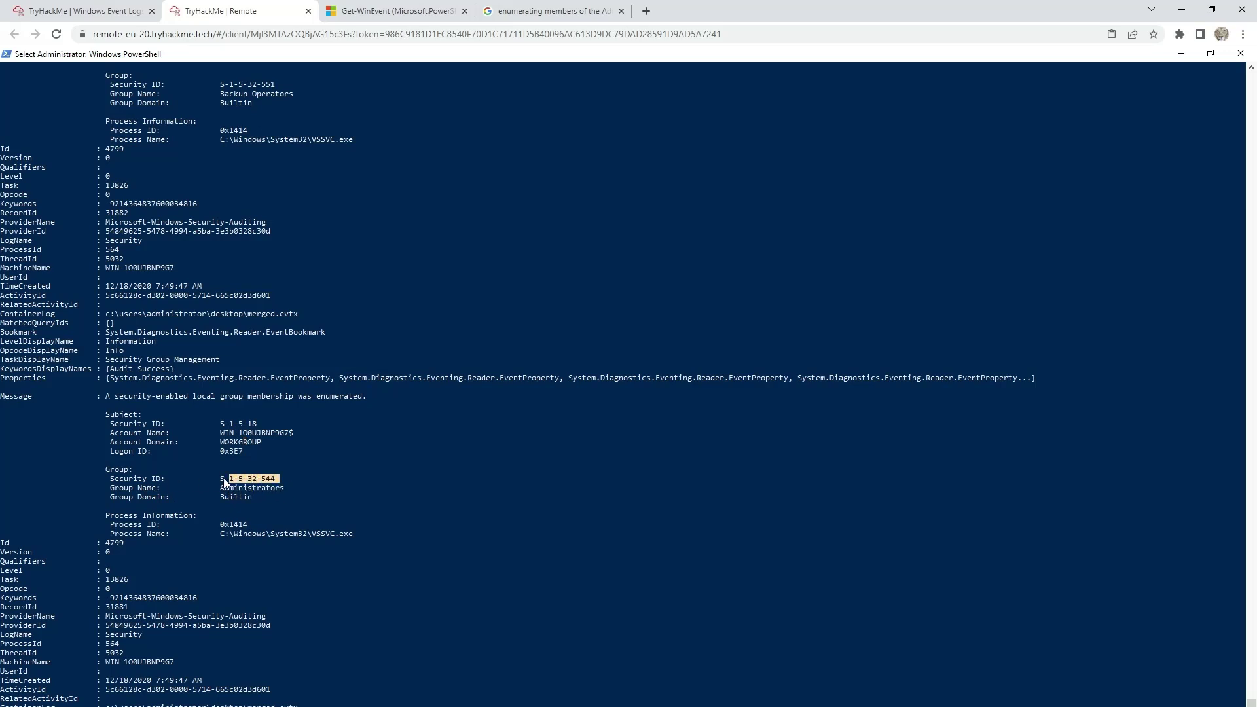
{"action": "key", "text": "ctrl+c"}
Return to the TryHackMe room and submit S-1-5-32-544 as the Group Security ID answer
{"action": "left_click", "coordinate": [82, 11]}
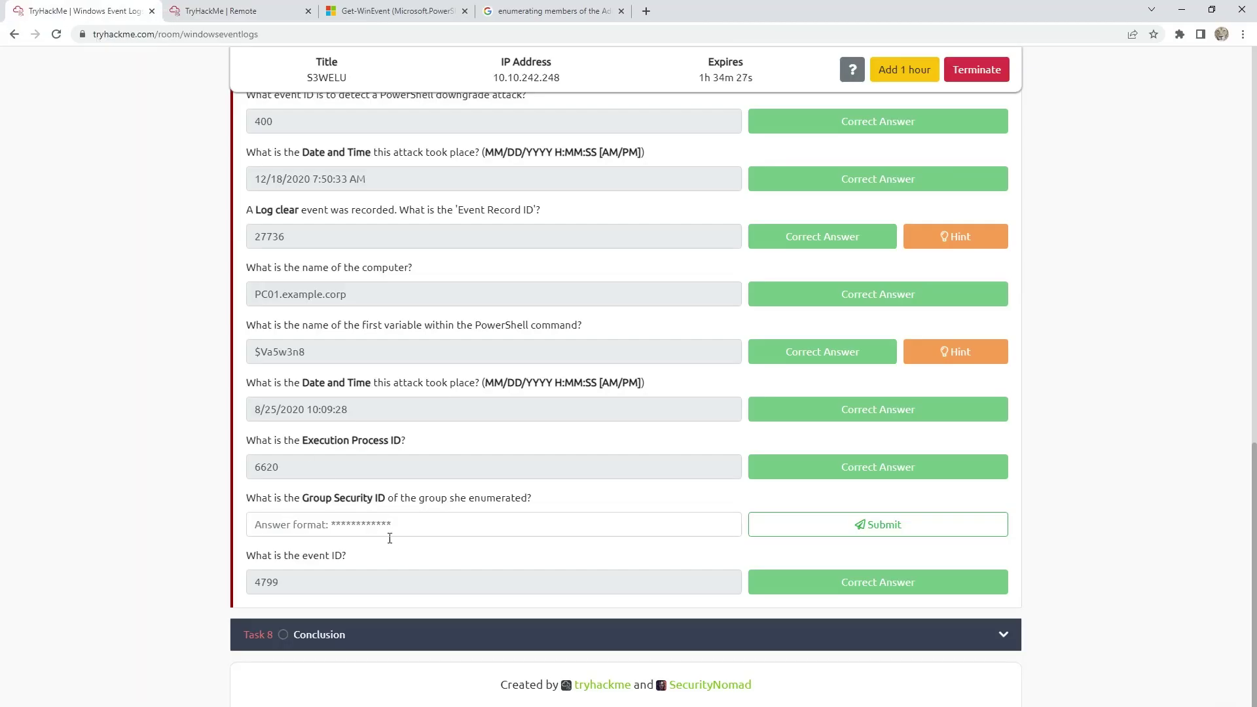
{"action": "left_click", "coordinate": [392, 524]}
{"action": "key", "text": "ctrl+v"}
{"action": "left_click", "coordinate": [855, 524]}
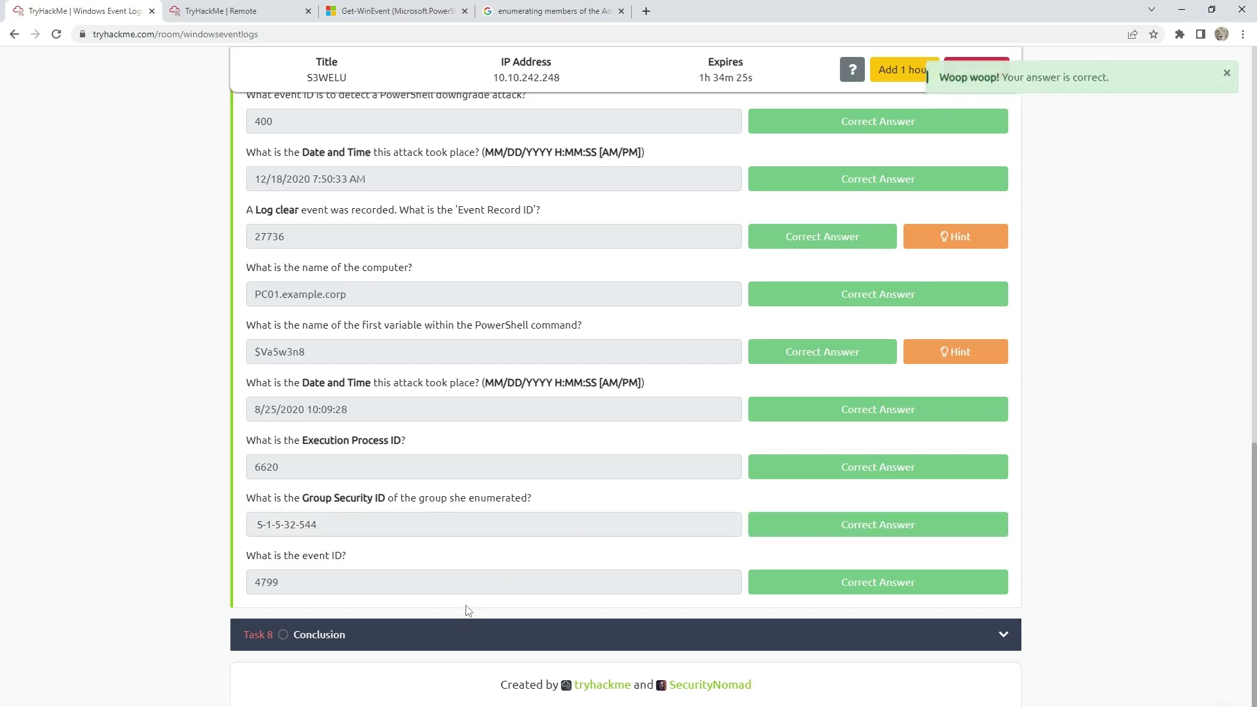
Mark the Task 8 Conclusion question as completed and dismiss the congratulations message
{"action": "left_click", "coordinate": [426, 645]}
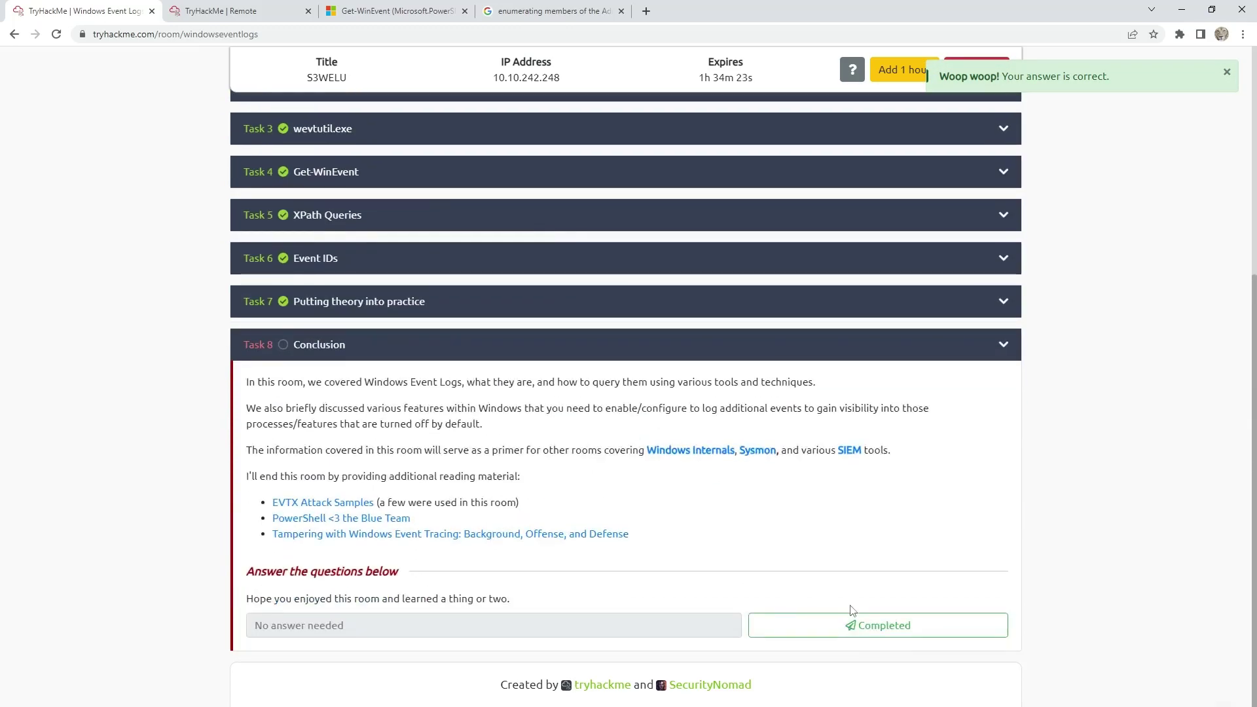
{"action": "left_click", "coordinate": [854, 625]}
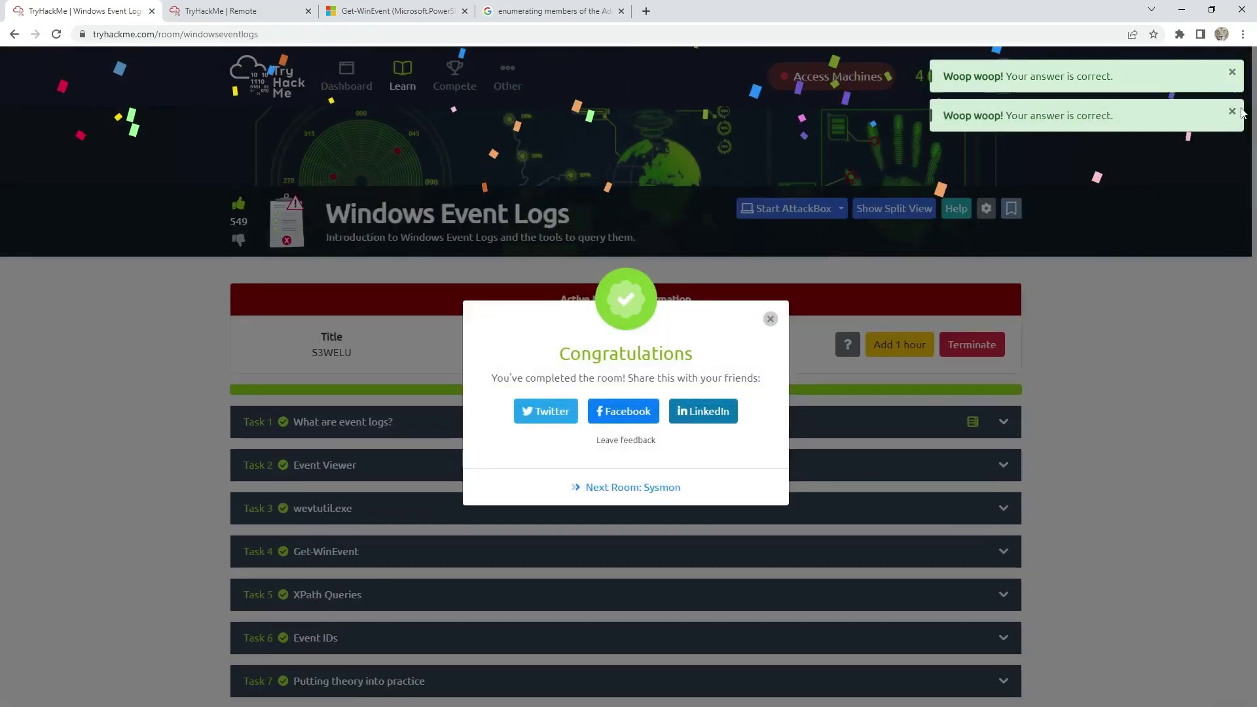
{"action": "left_click", "coordinate": [770, 319]}
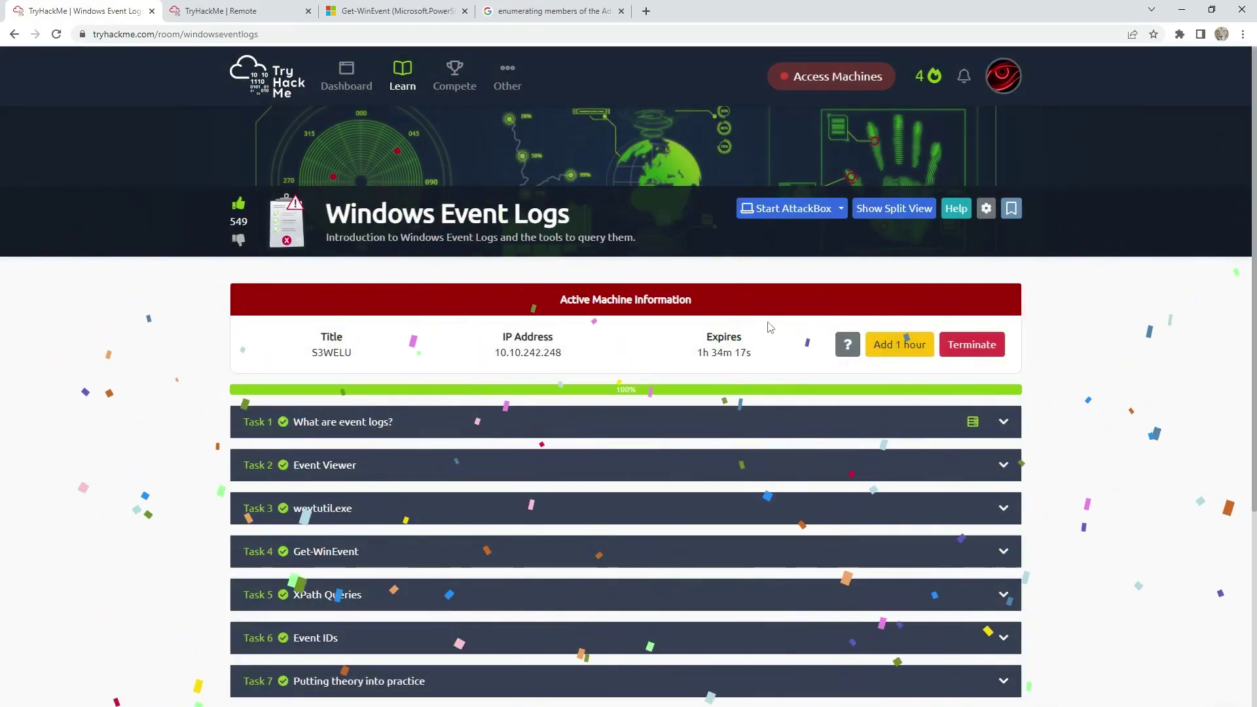